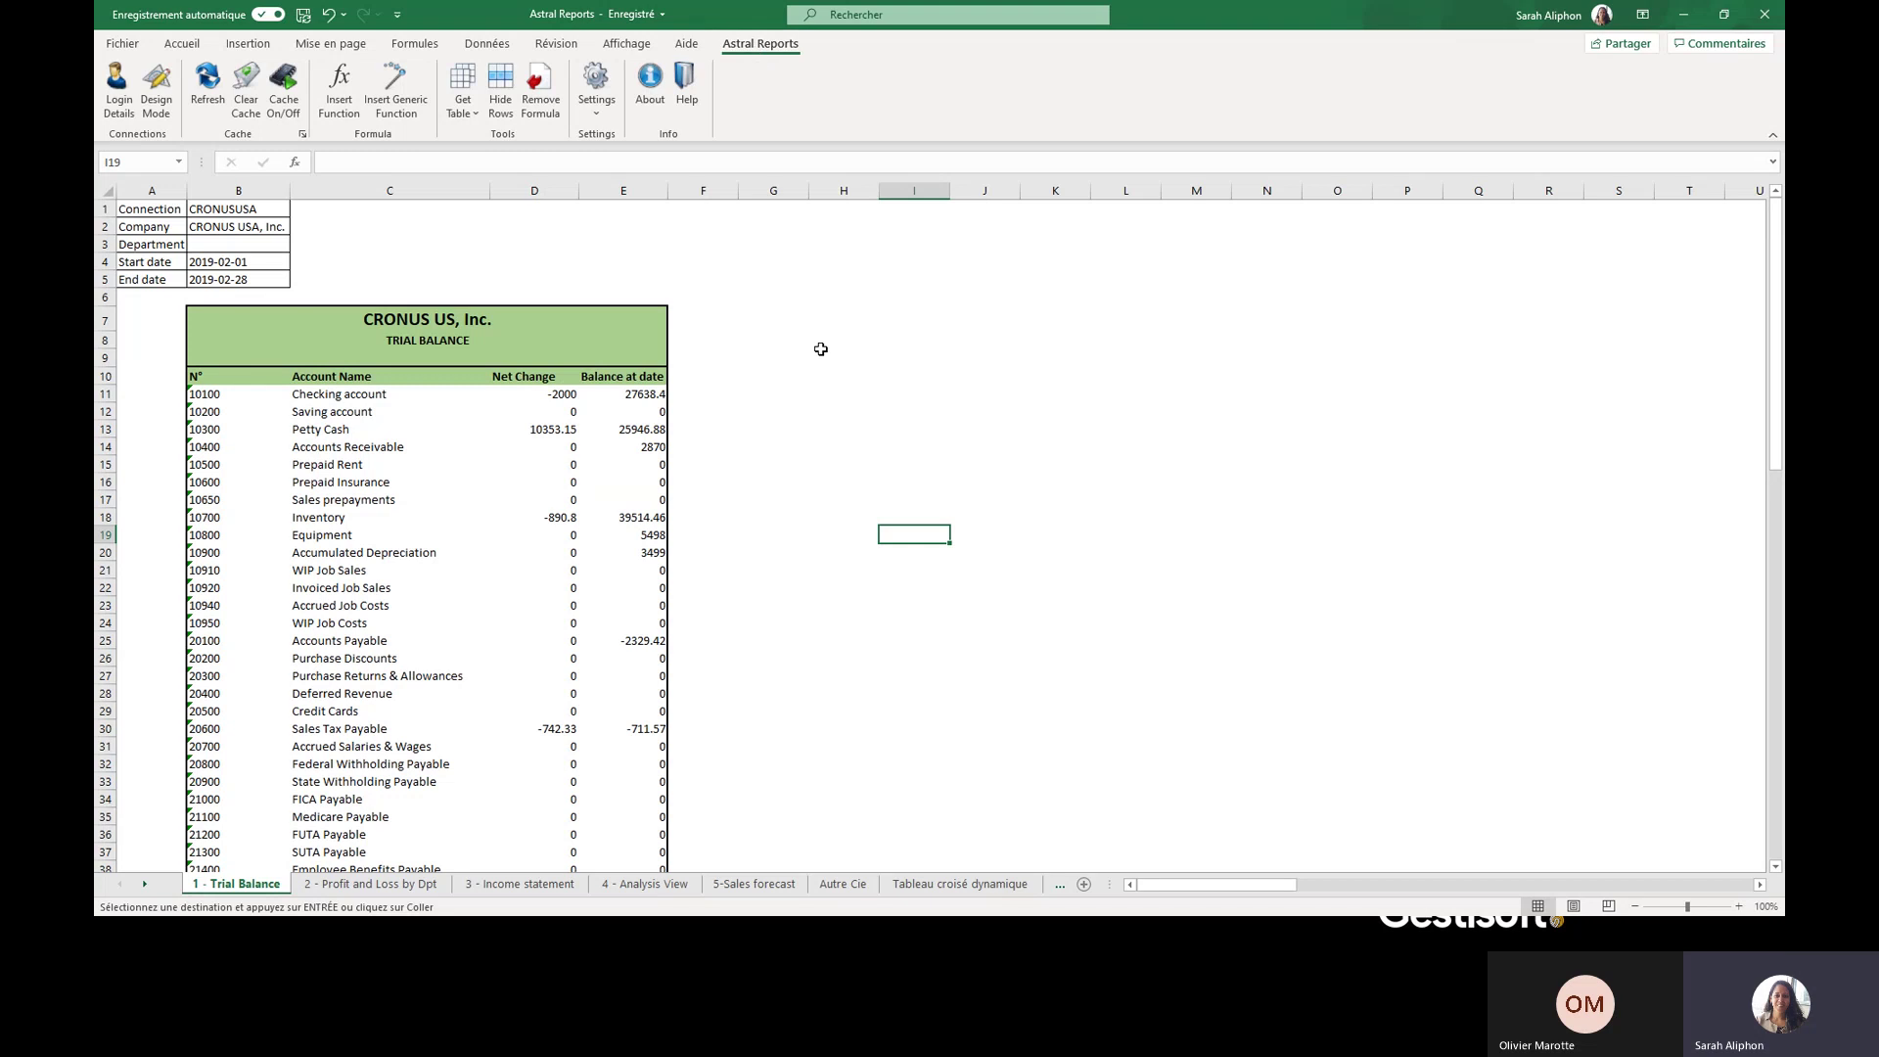
- Switch to Business Central, search for "extension" and open the extension marketplace (Marché des extensions)
{"action": "left_click", "coordinate": [755, 396]}
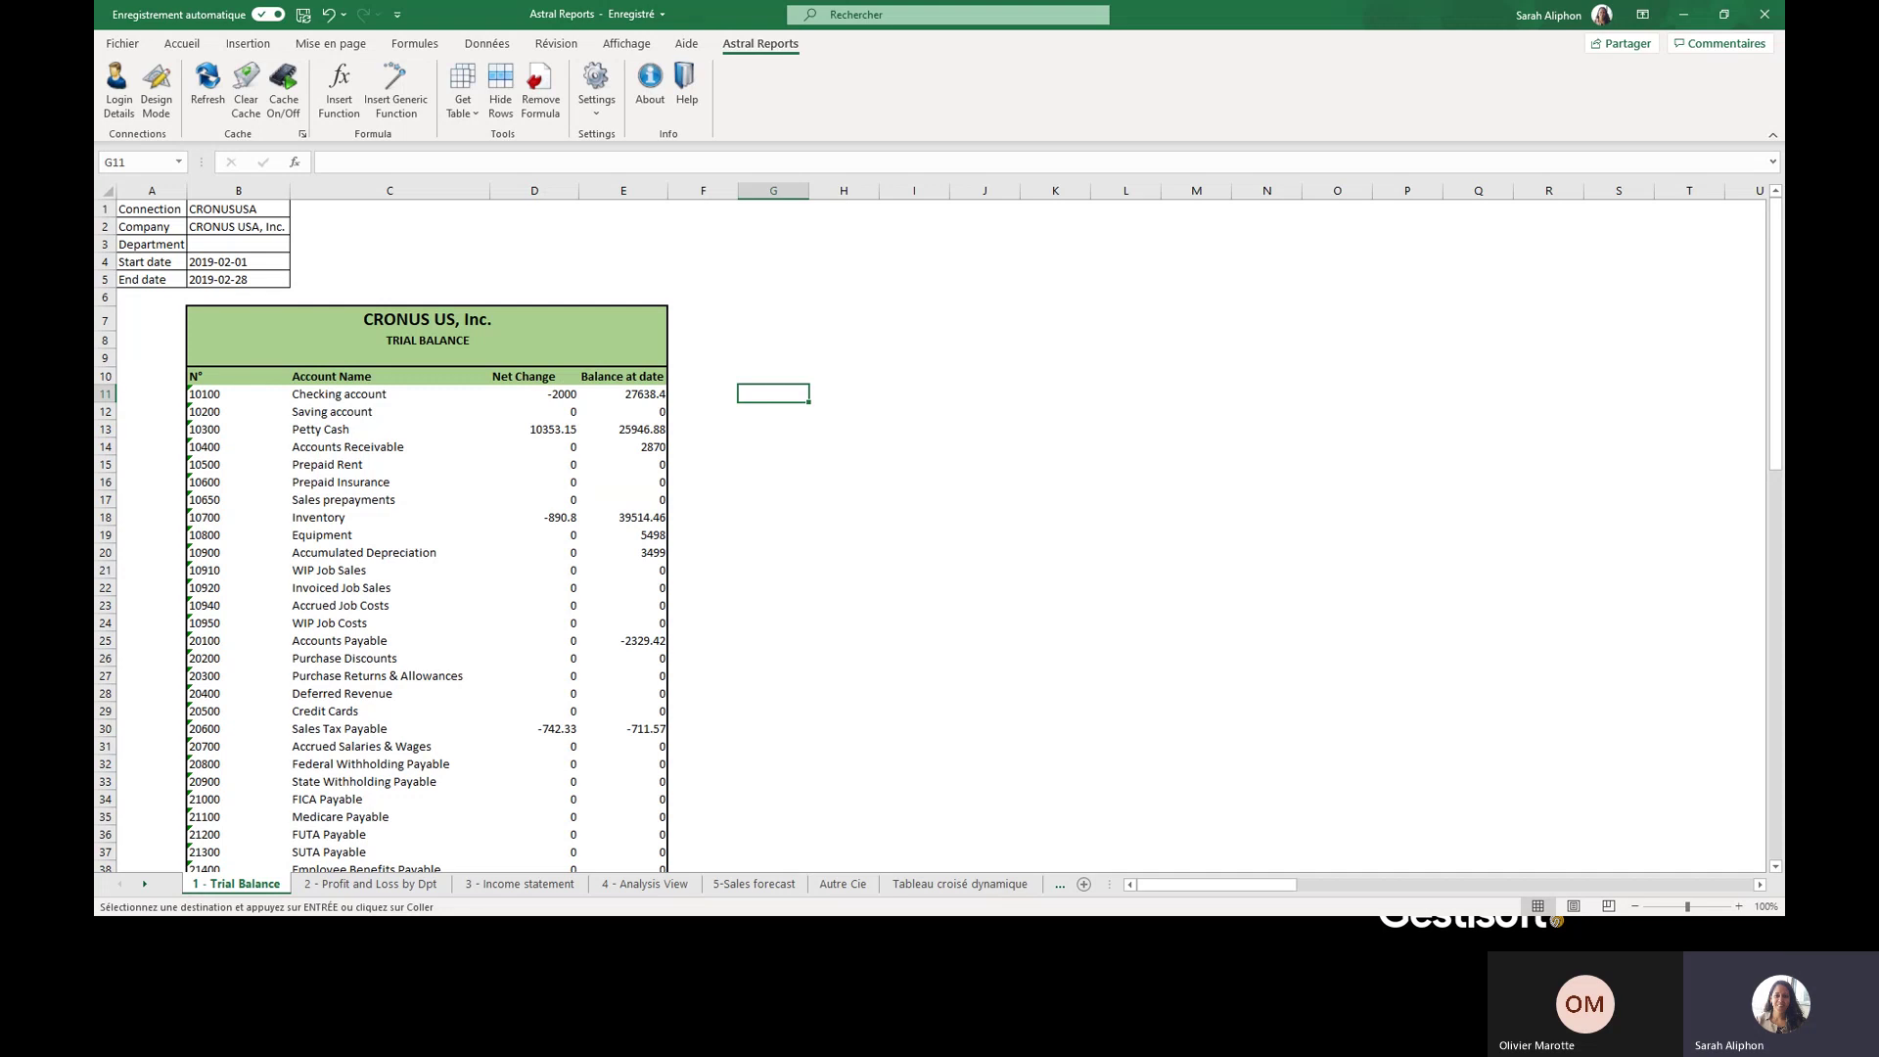
{"action": "key", "text": "alt+Tab"}
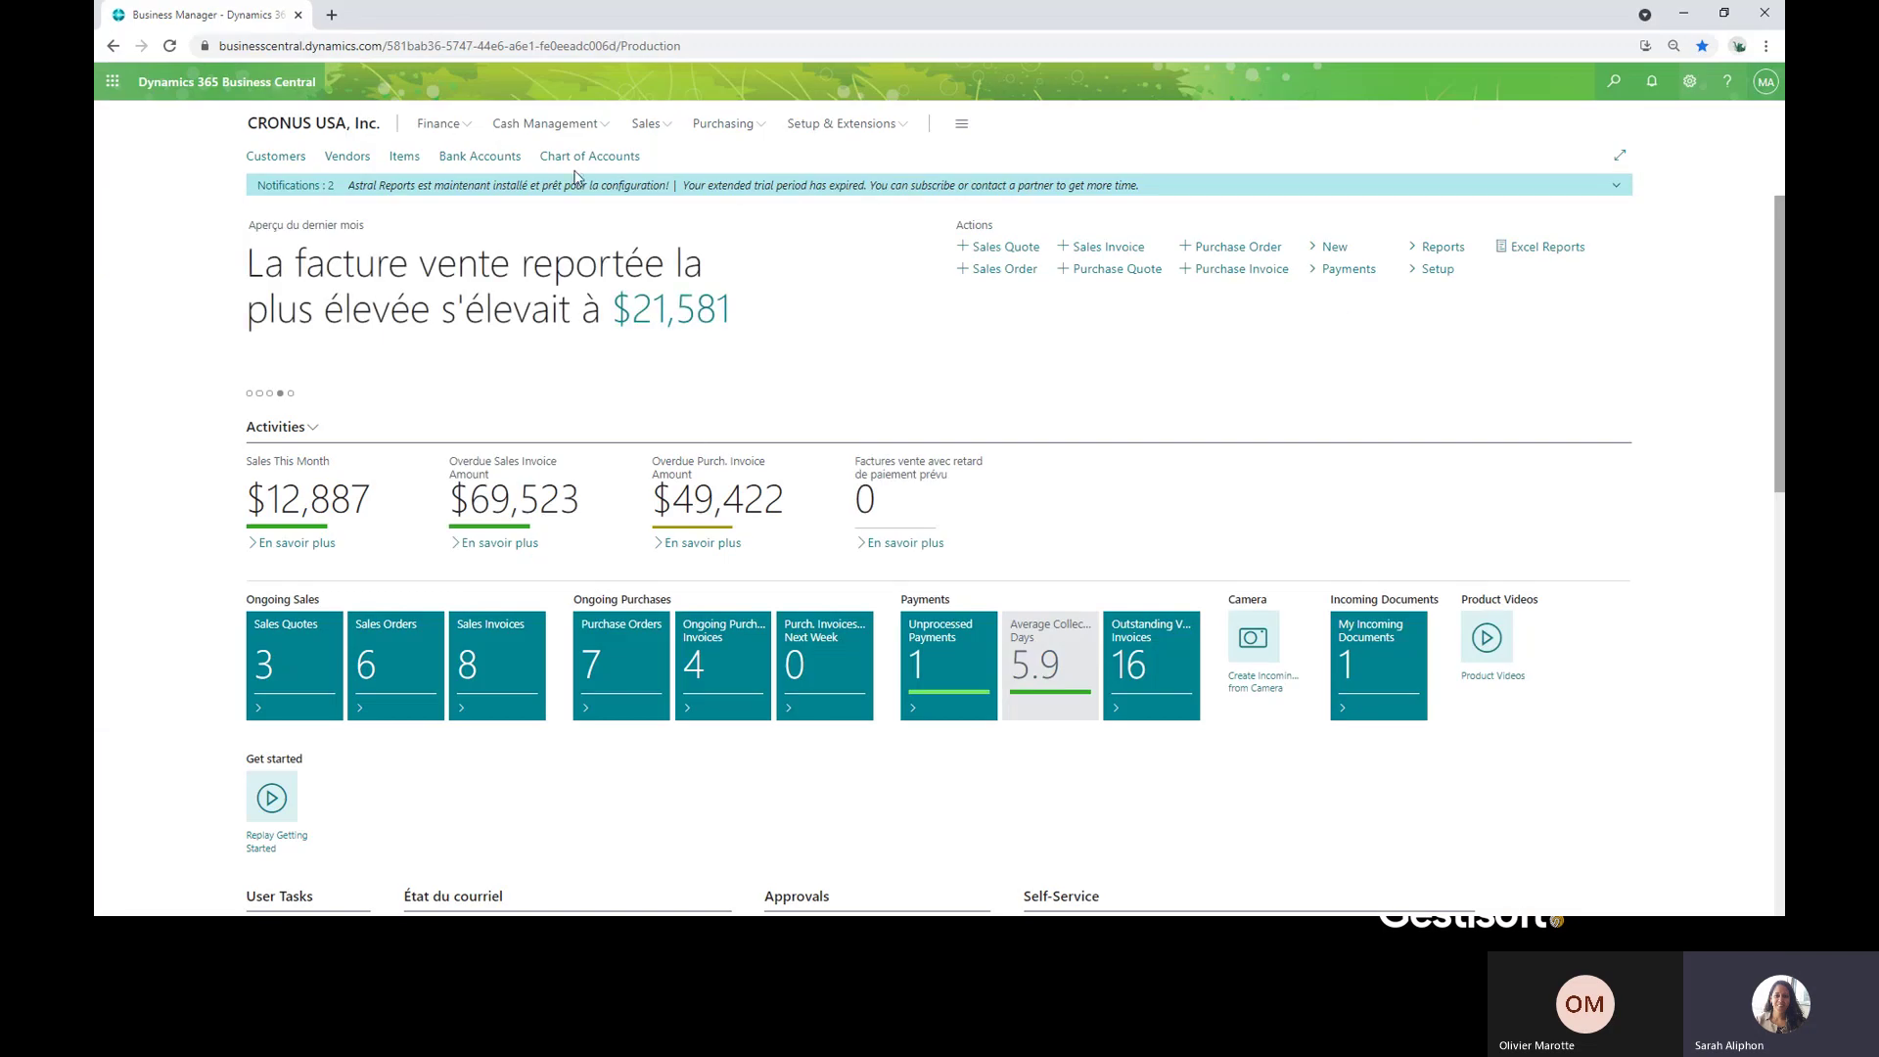
{"action": "left_click", "coordinate": [859, 134]}
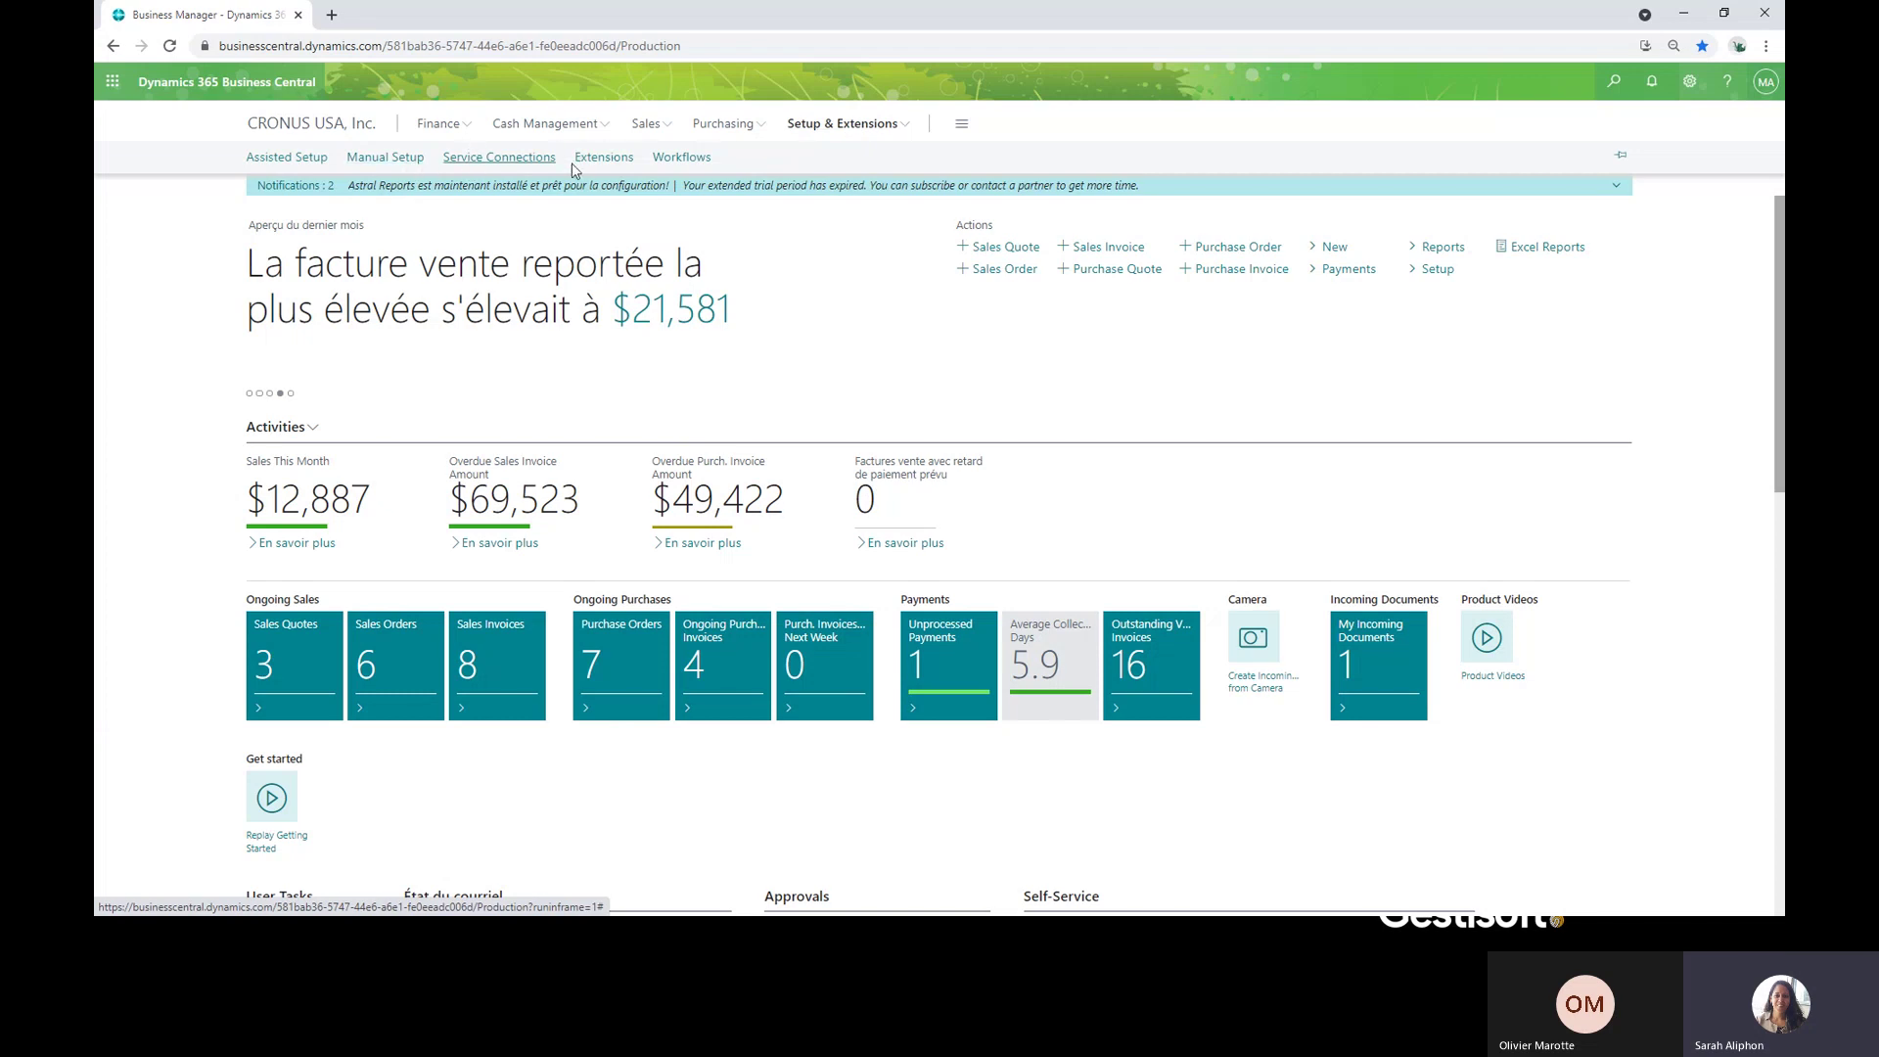
{"action": "left_click", "coordinate": [1615, 81]}
{"action": "left_click", "coordinate": [1004, 157]}
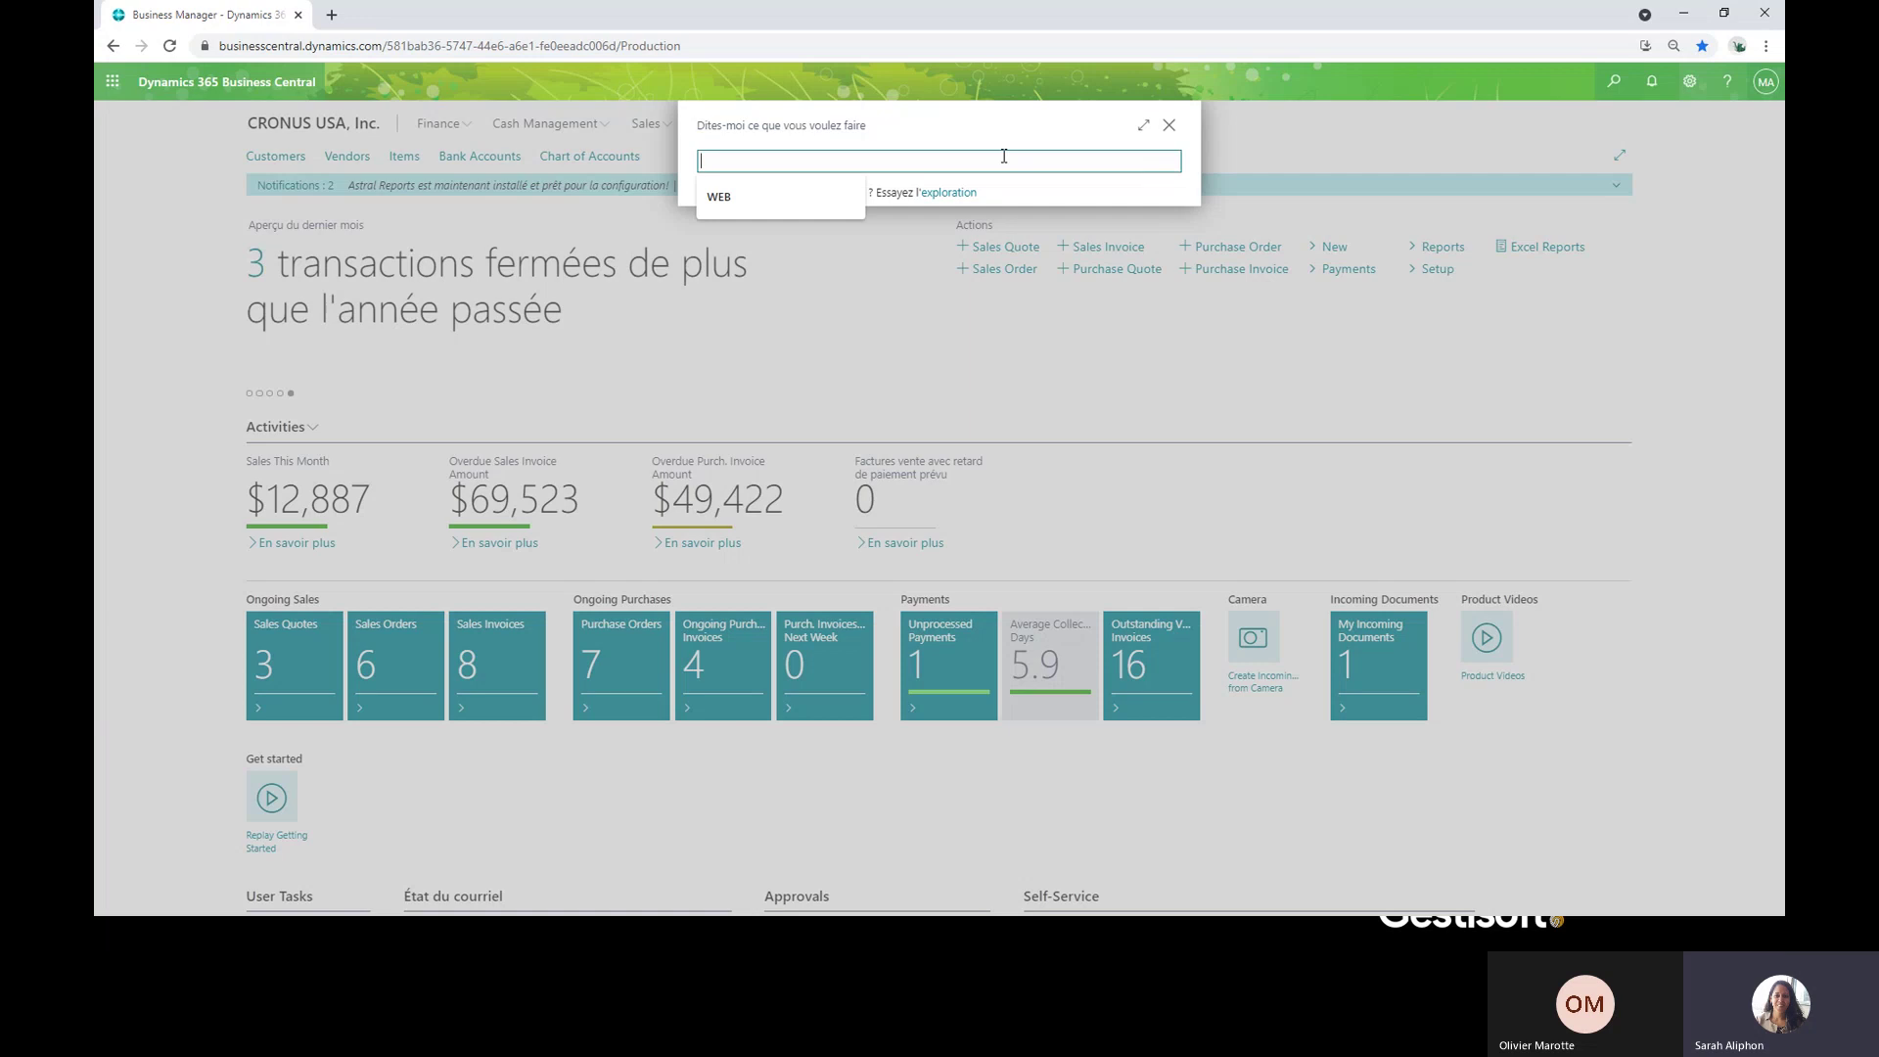
{"action": "type", "text": "exten"}
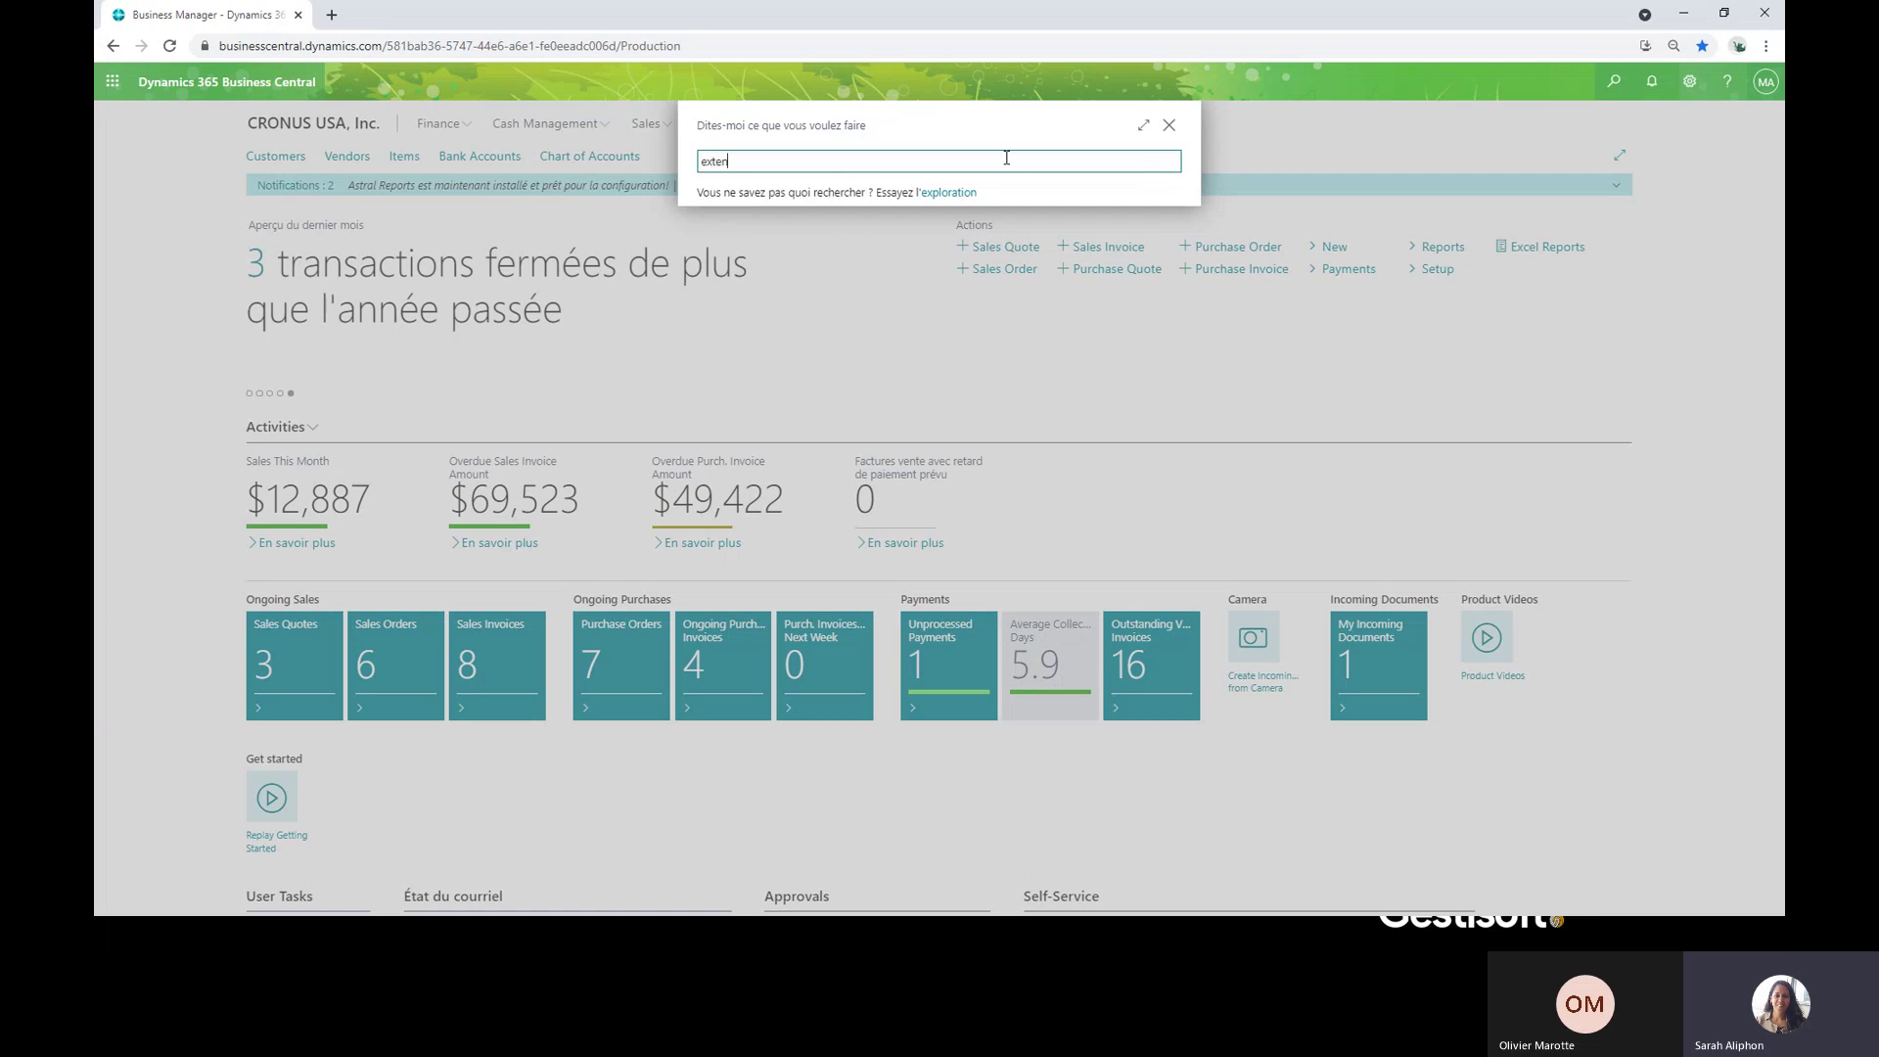
{"action": "type", "text": "sion"}
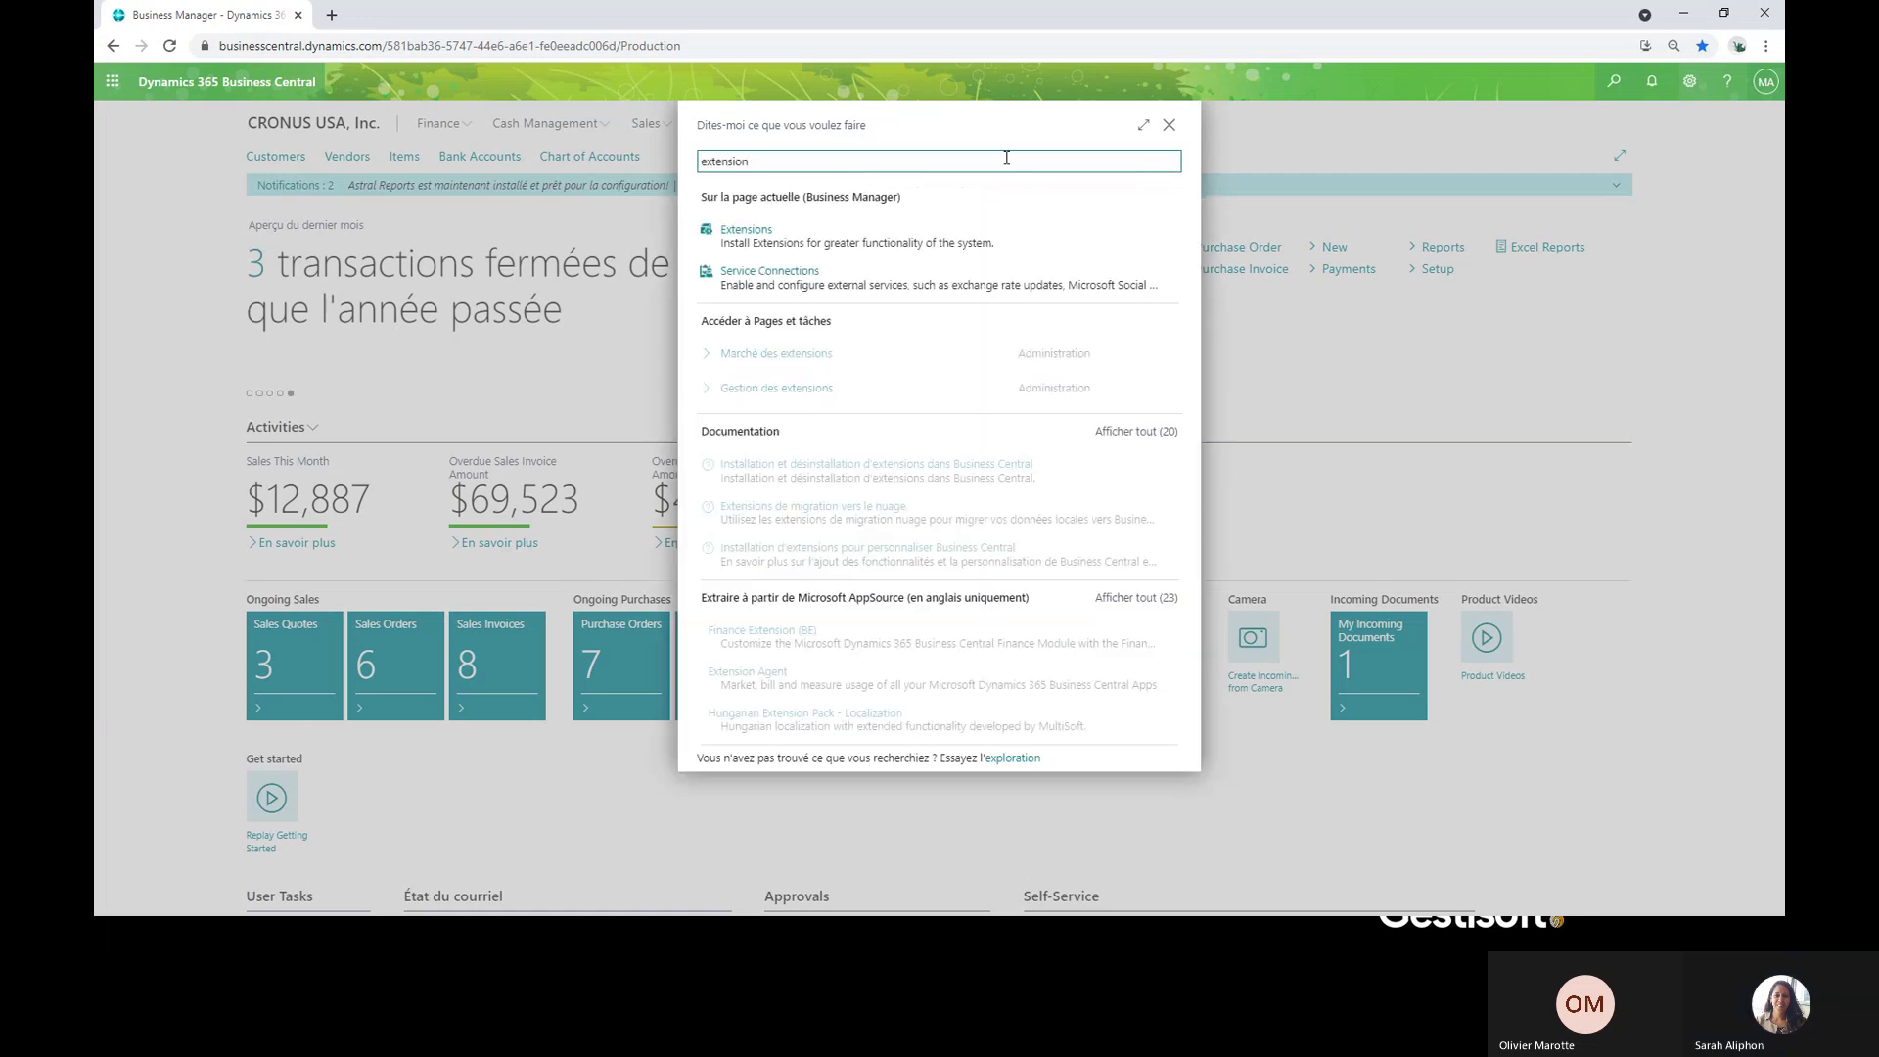
{"action": "left_click", "coordinate": [779, 358]}
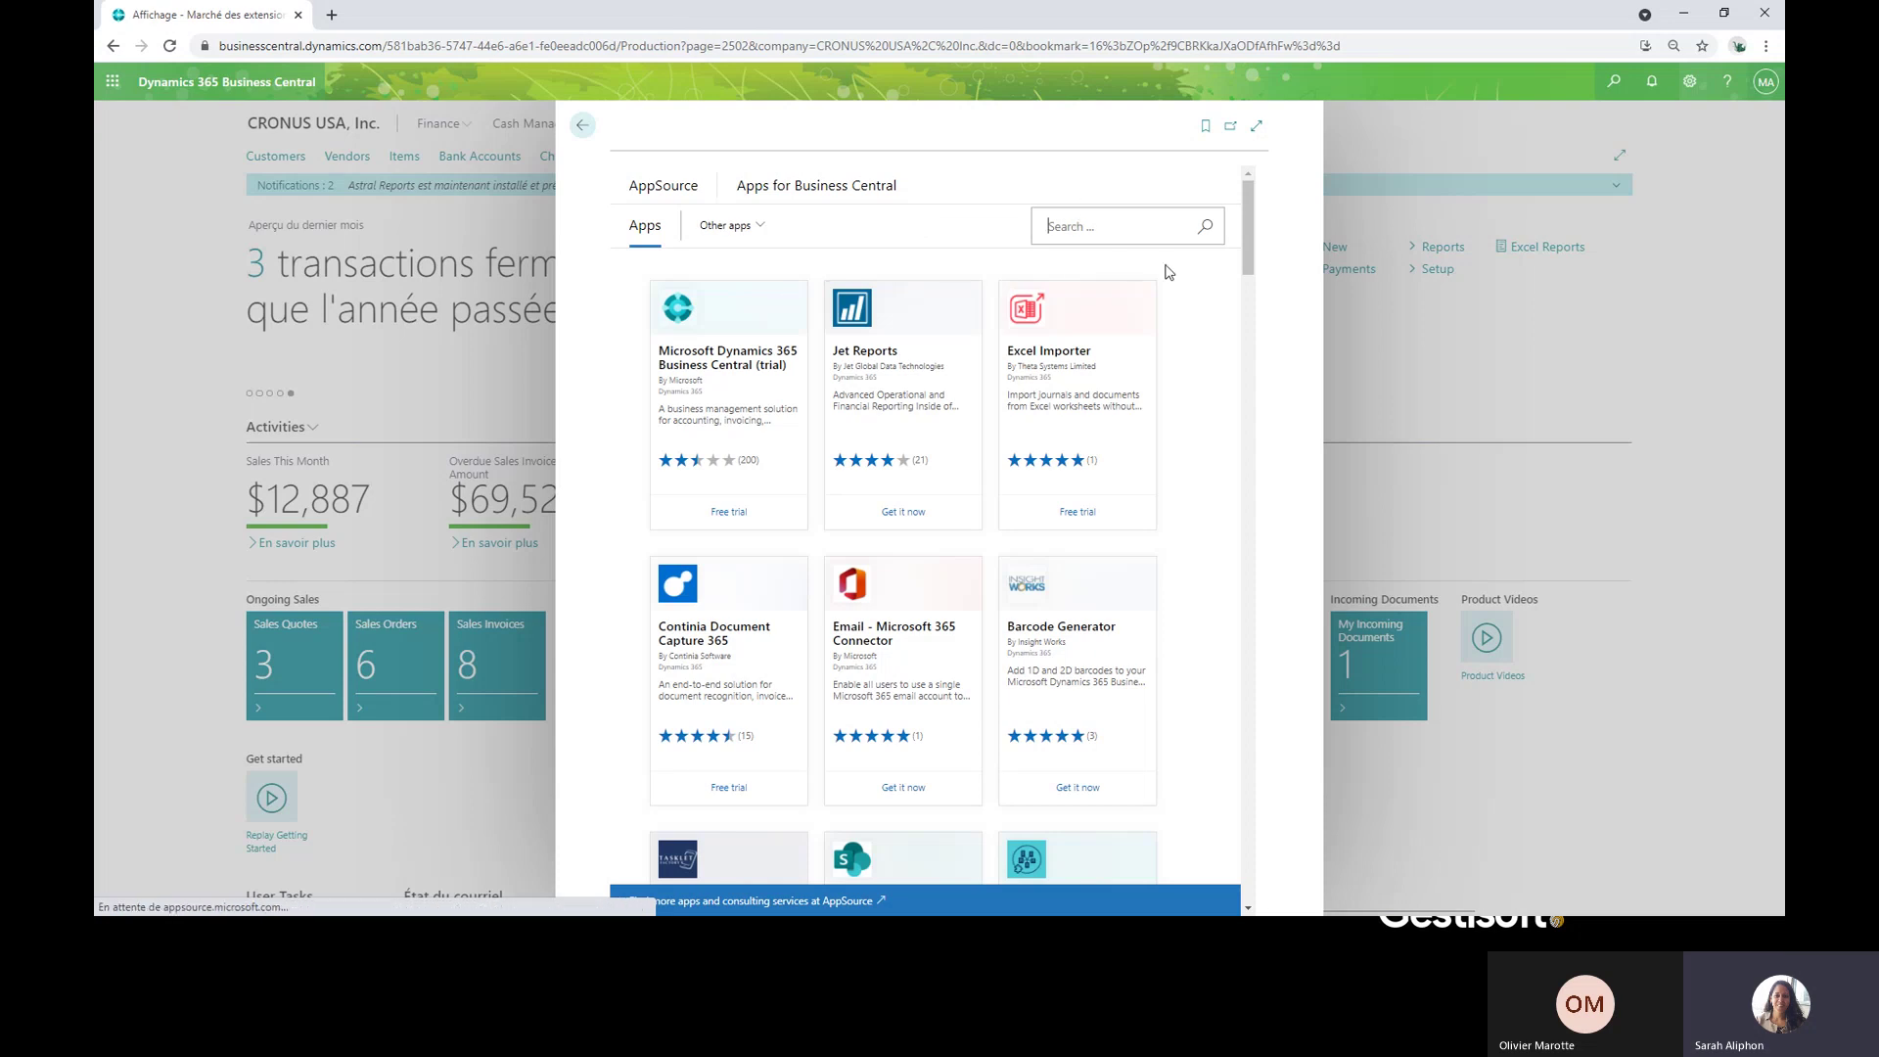
- Search the extension marketplace for "astral", then close it and return to the Trial Balance sheet in Excel
{"action": "type", "text": "astra"}
{"action": "key", "text": "Return"}
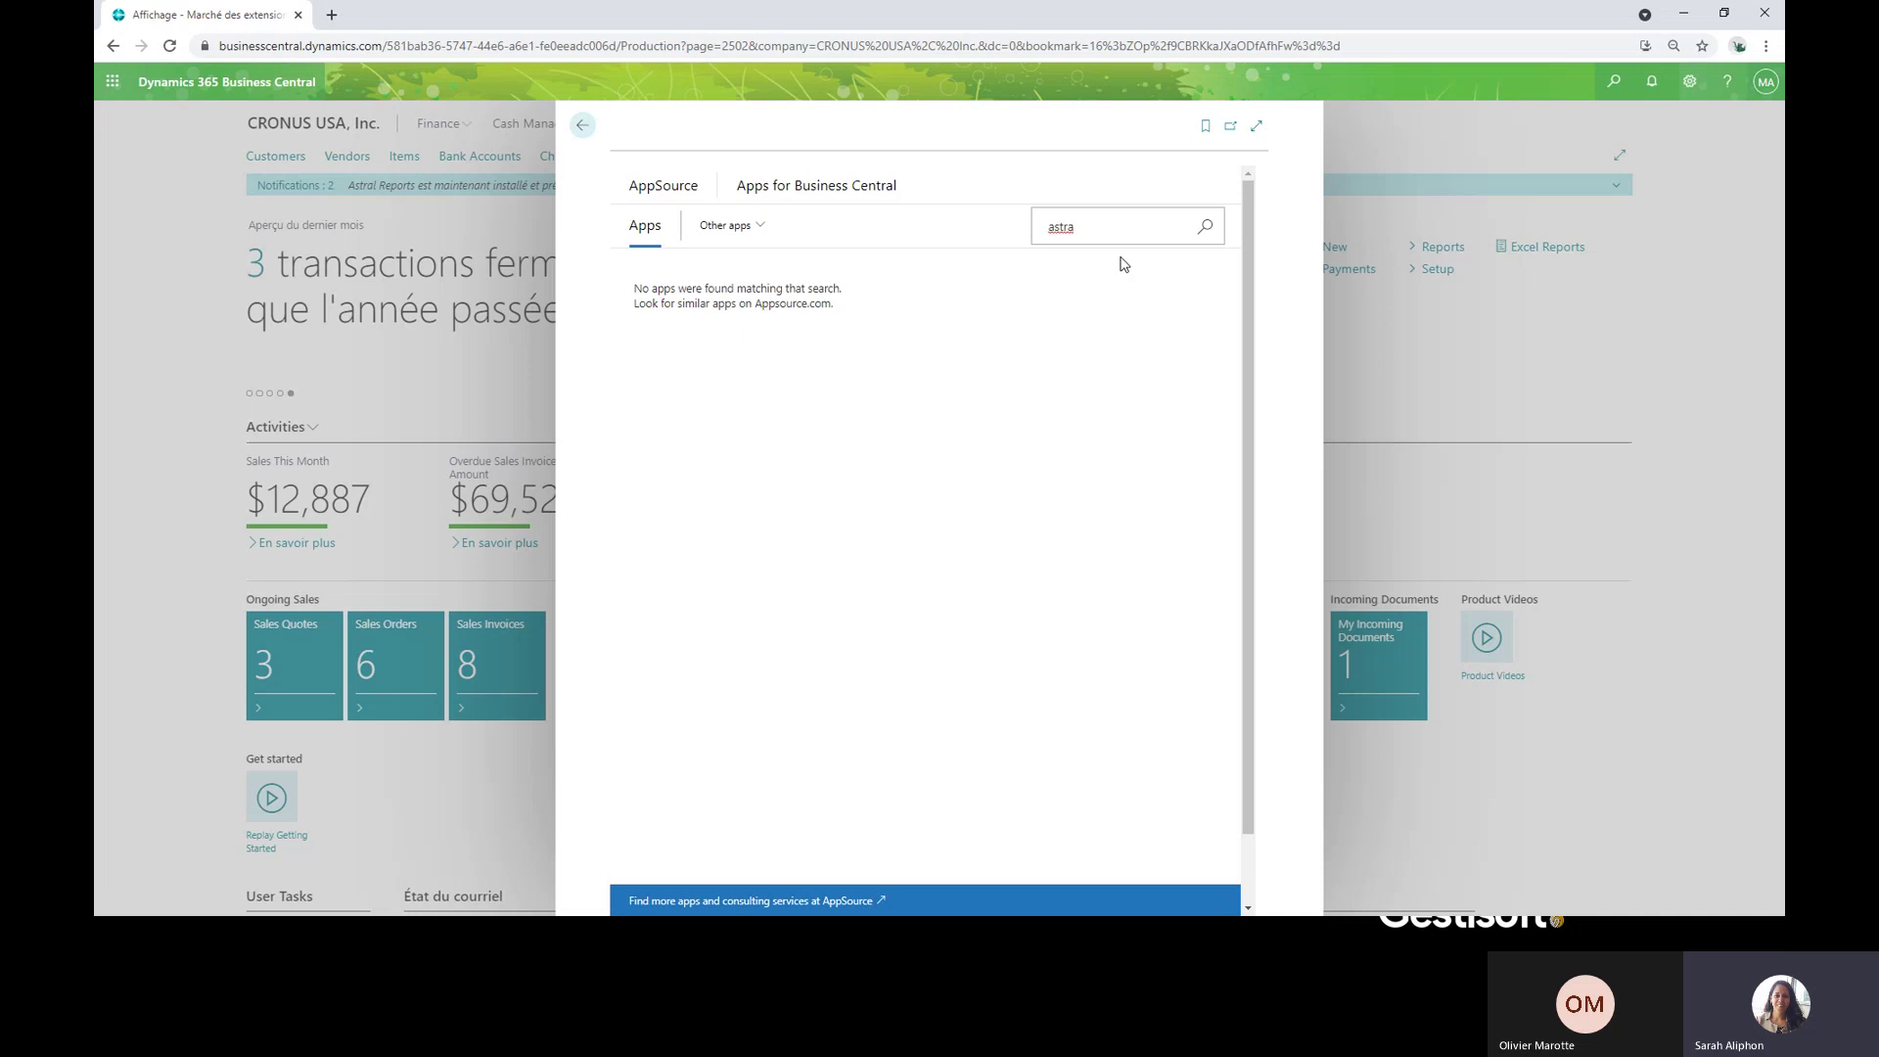
{"action": "key", "text": "Return"}
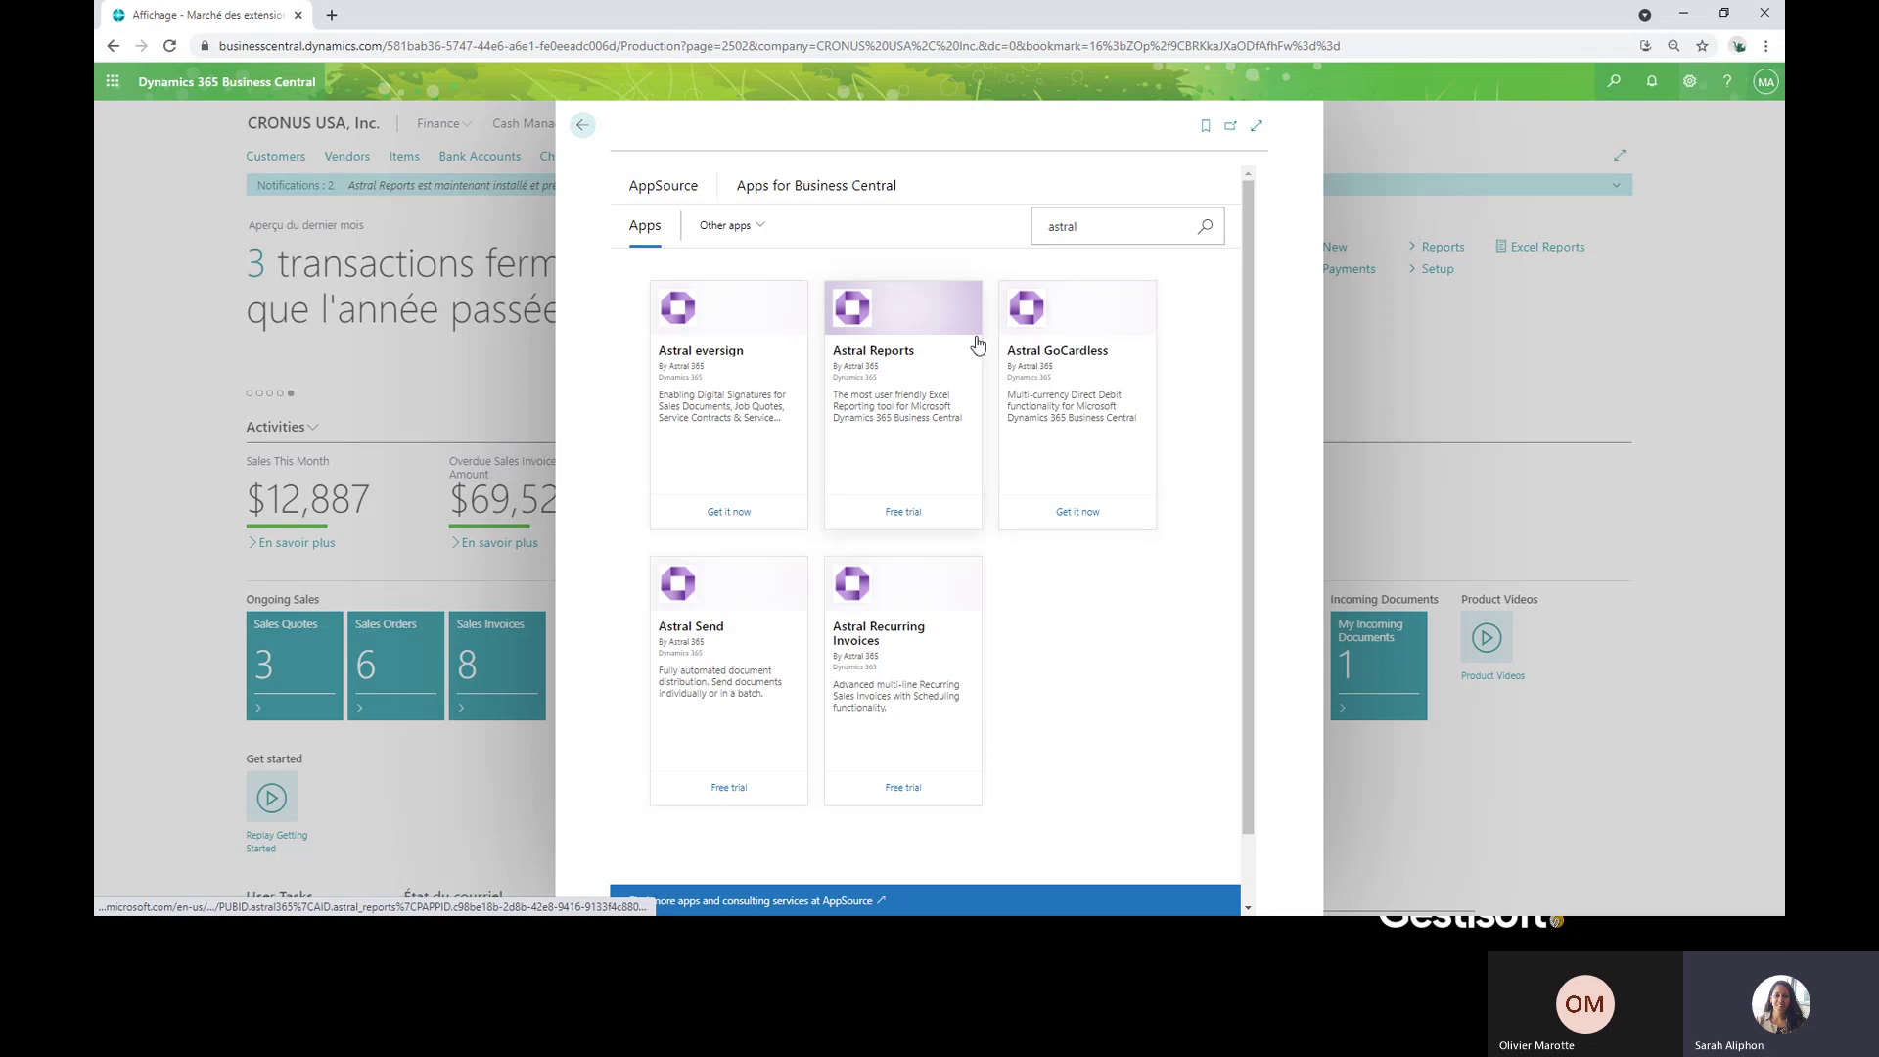
{"action": "left_click", "coordinate": [581, 130]}
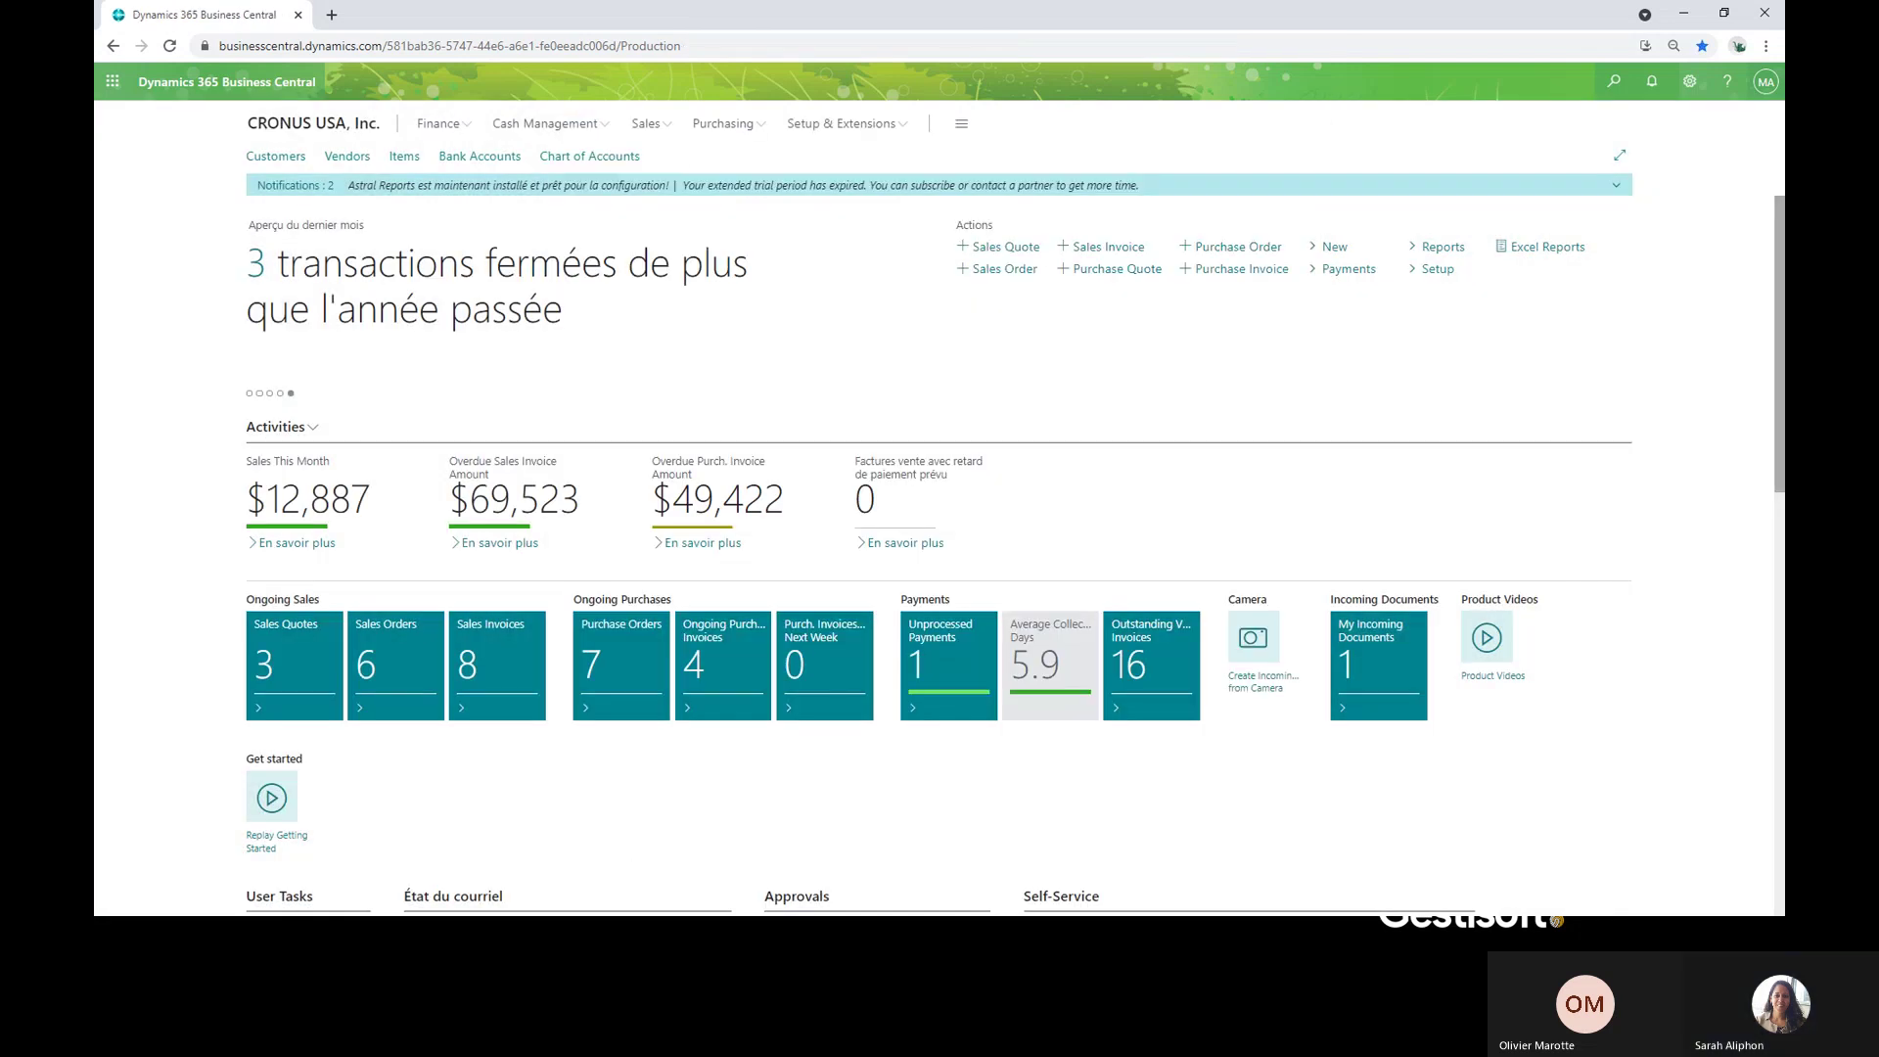
{"action": "key", "text": "alt+Tab"}
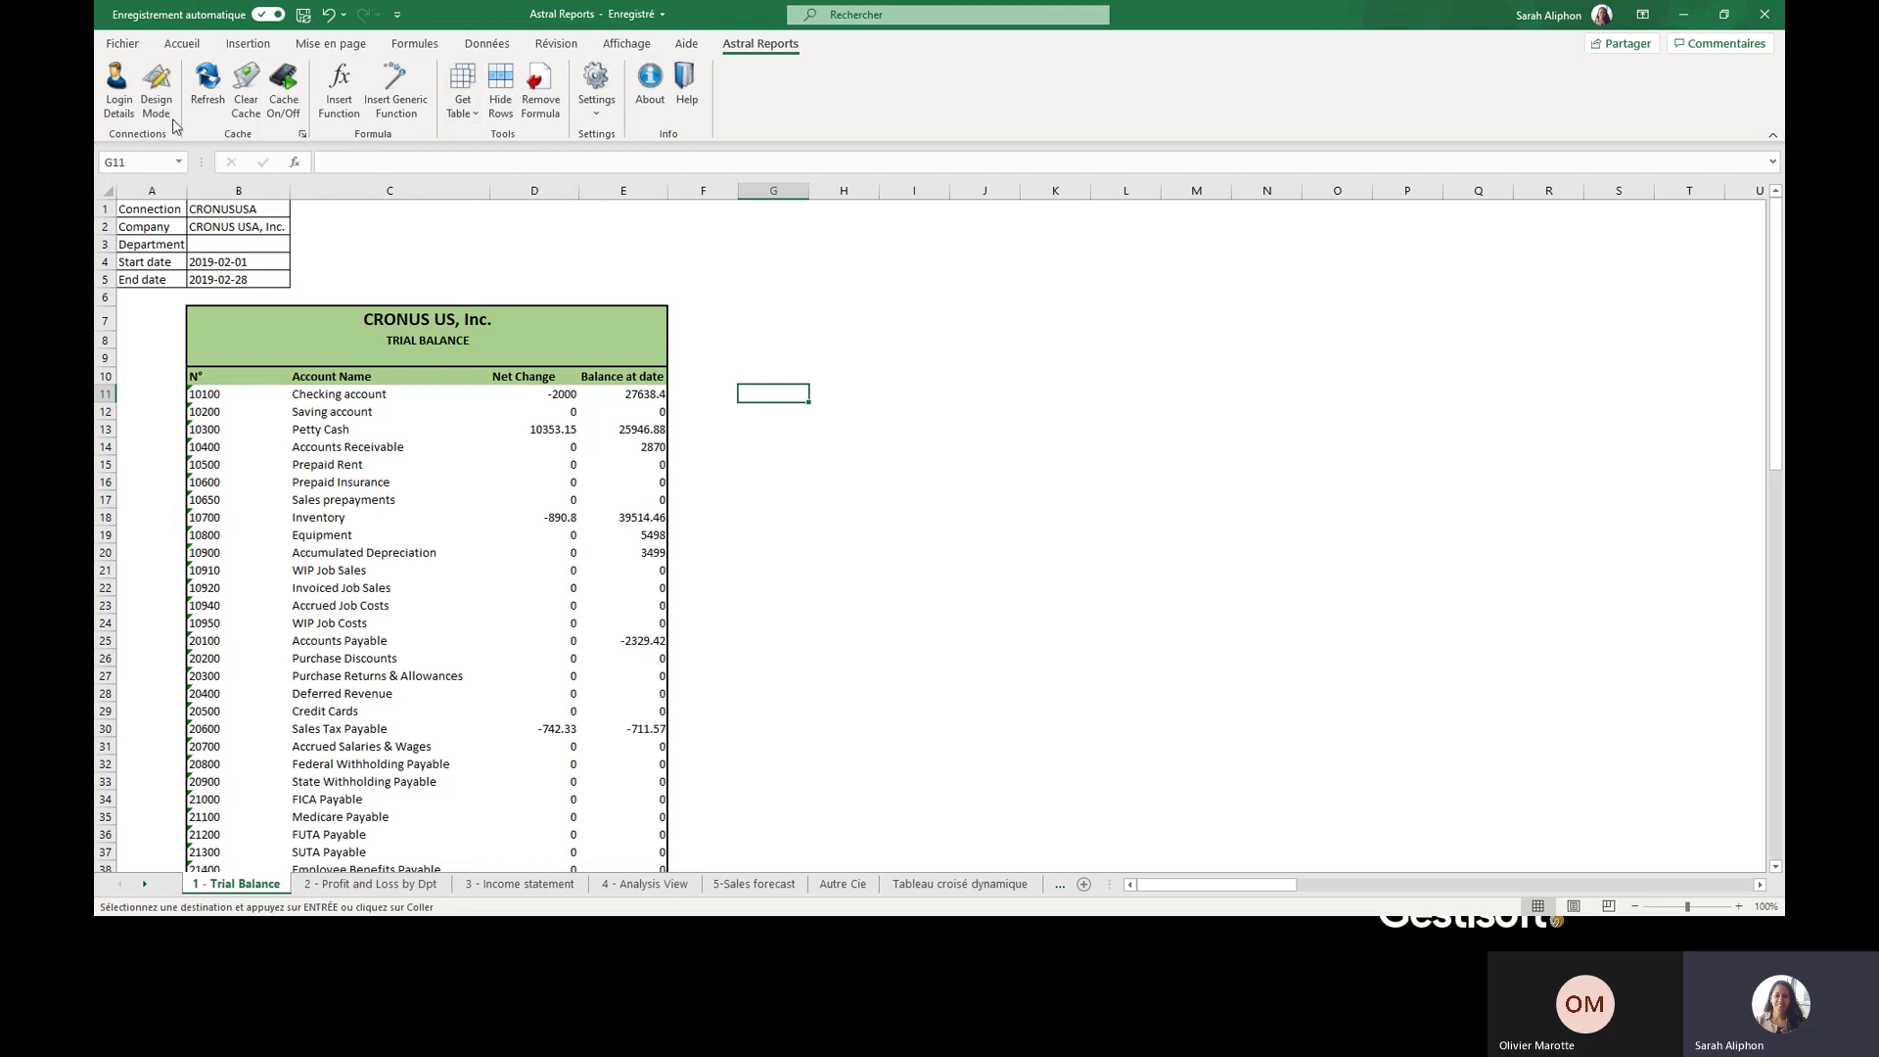
- Turn on Design Mode and load the General Ledger Accounts at G11 from CRONUSUSA, company CRONUS USA, Inc., without copying formulae in adjacent cells
{"action": "left_click", "coordinate": [157, 90]}
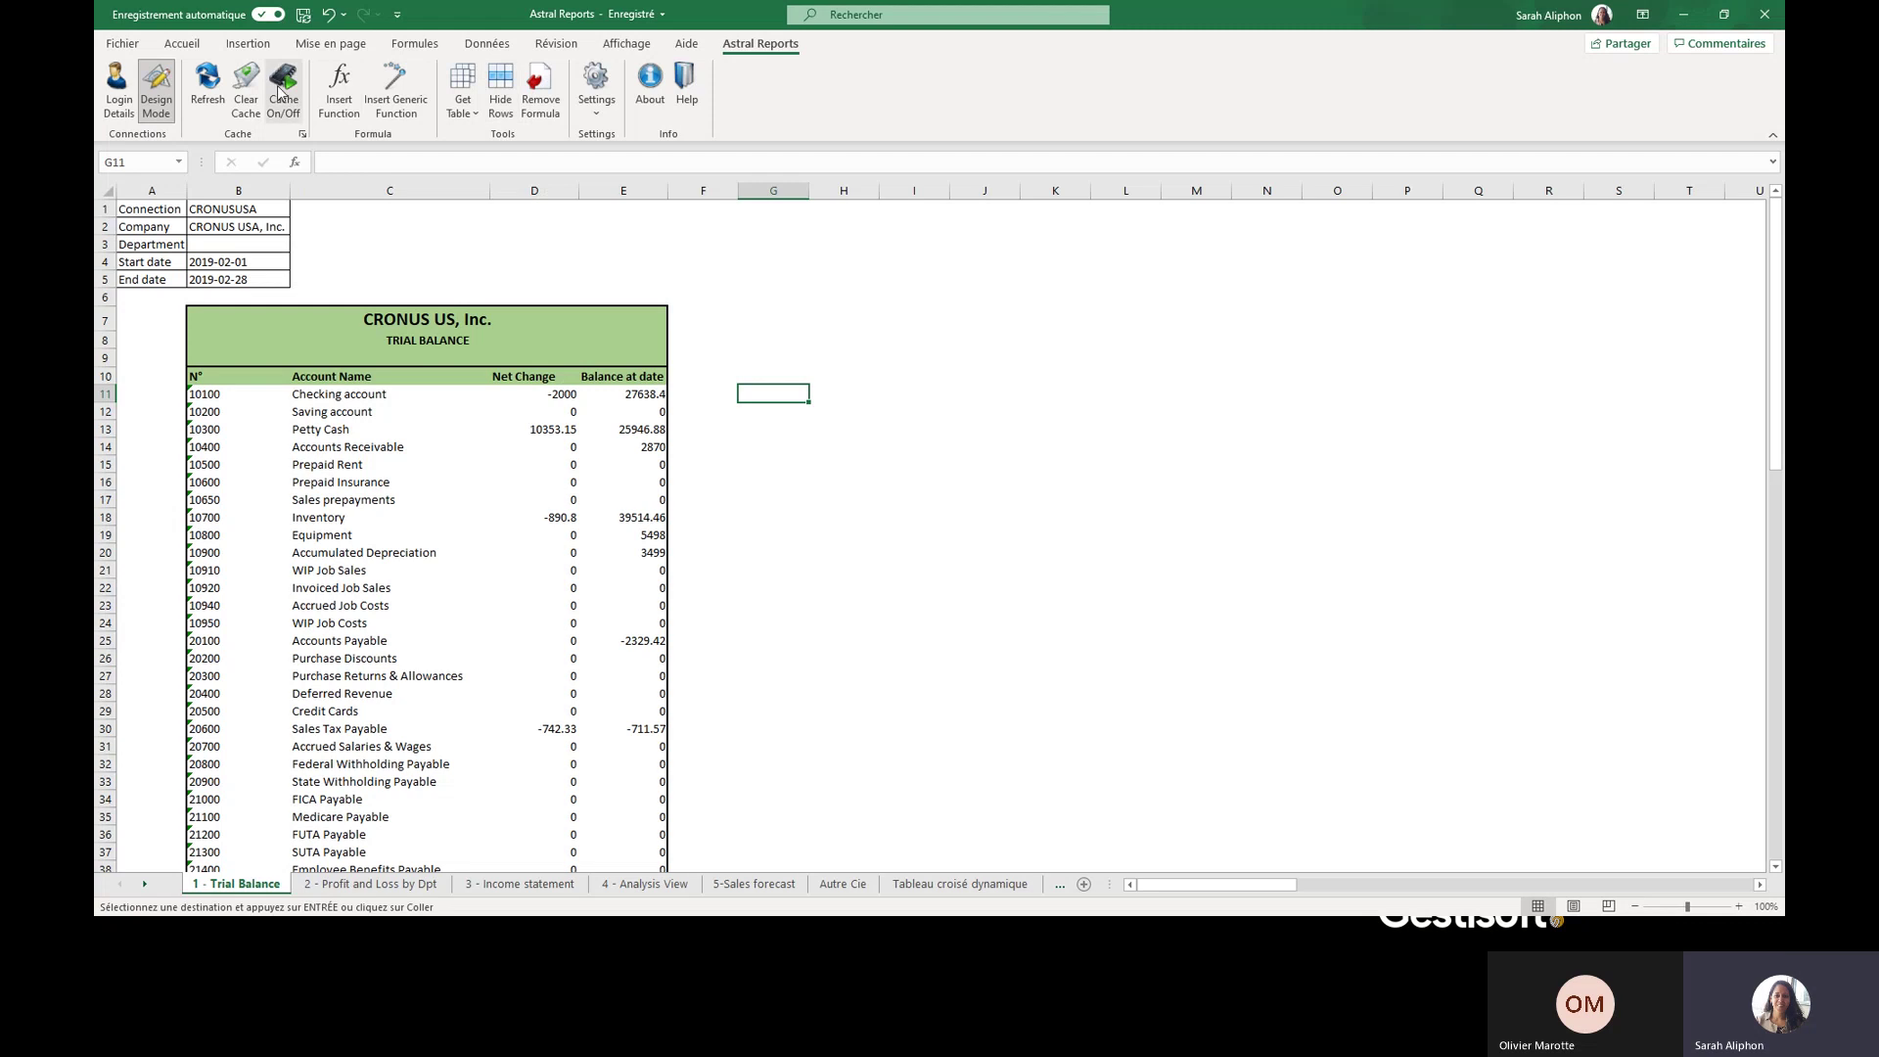
{"action": "left_click", "coordinate": [471, 116]}
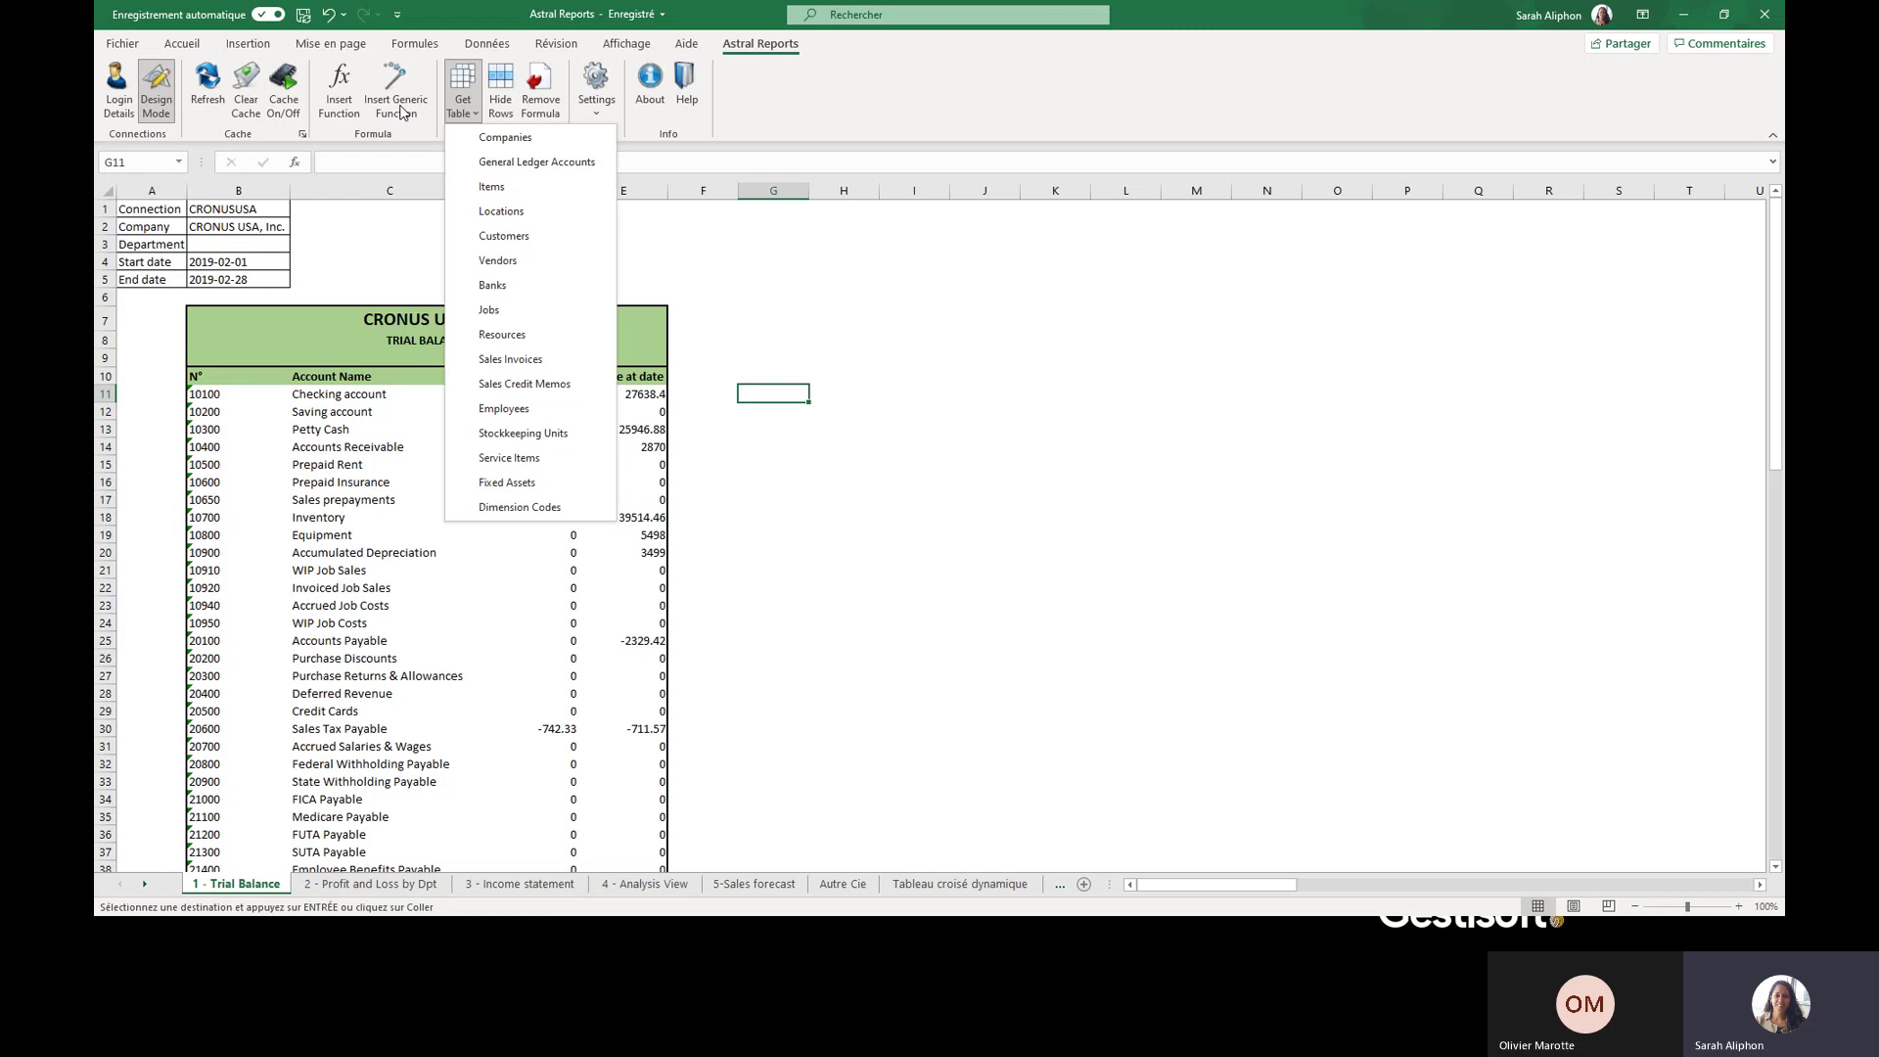
{"action": "left_click", "coordinate": [529, 167]}
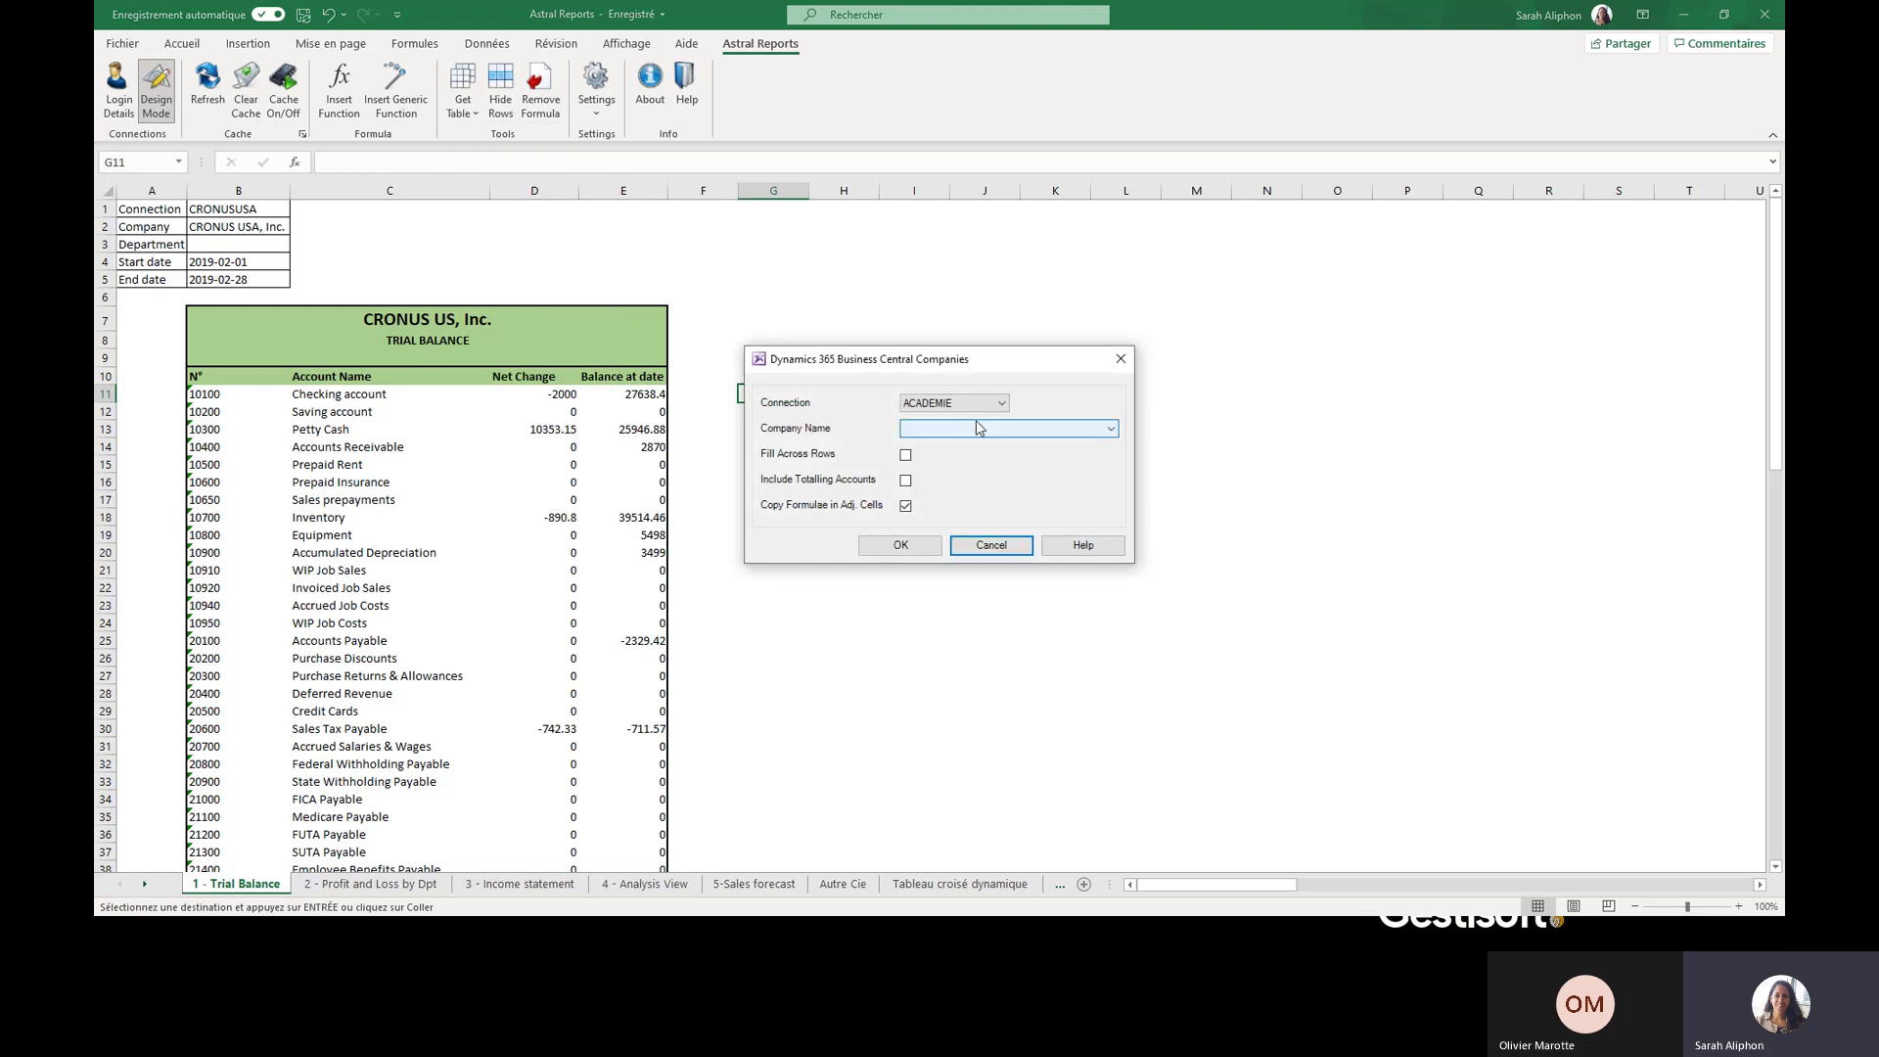
{"action": "left_click", "coordinate": [934, 405]}
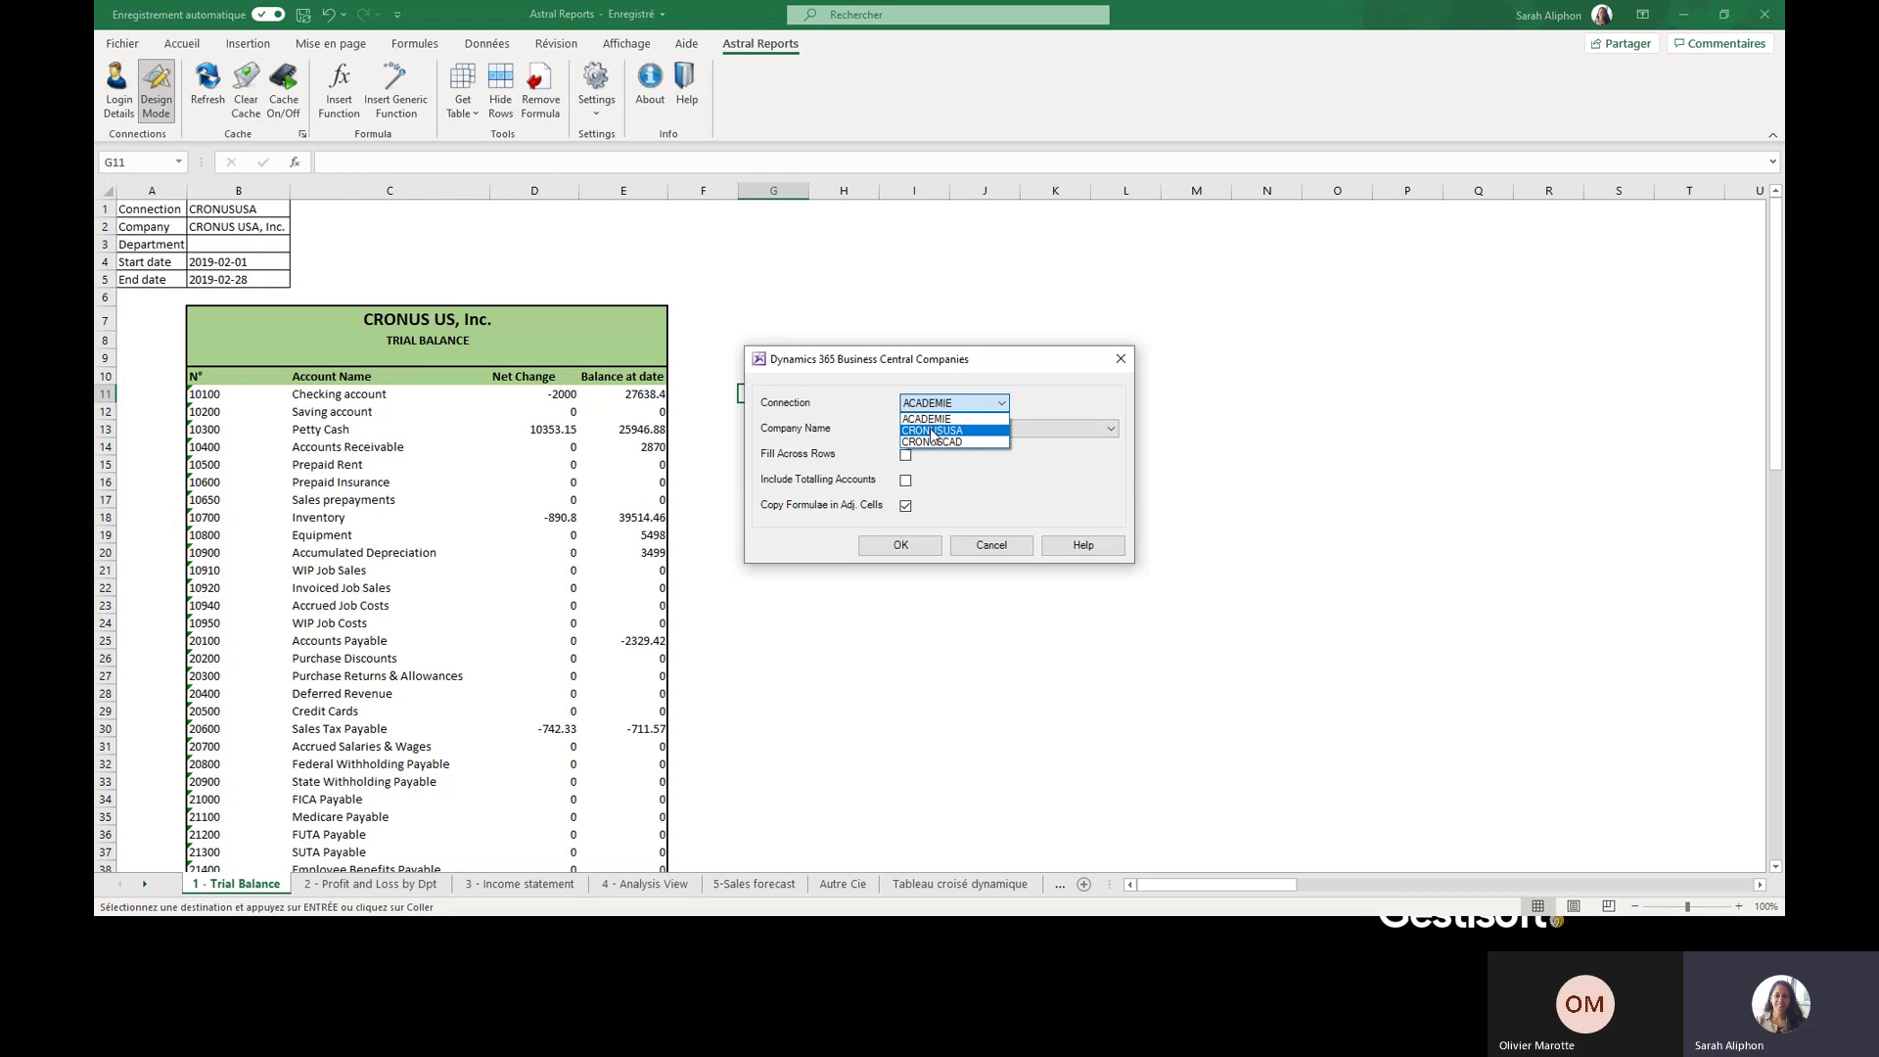
{"action": "left_click", "coordinate": [933, 431]}
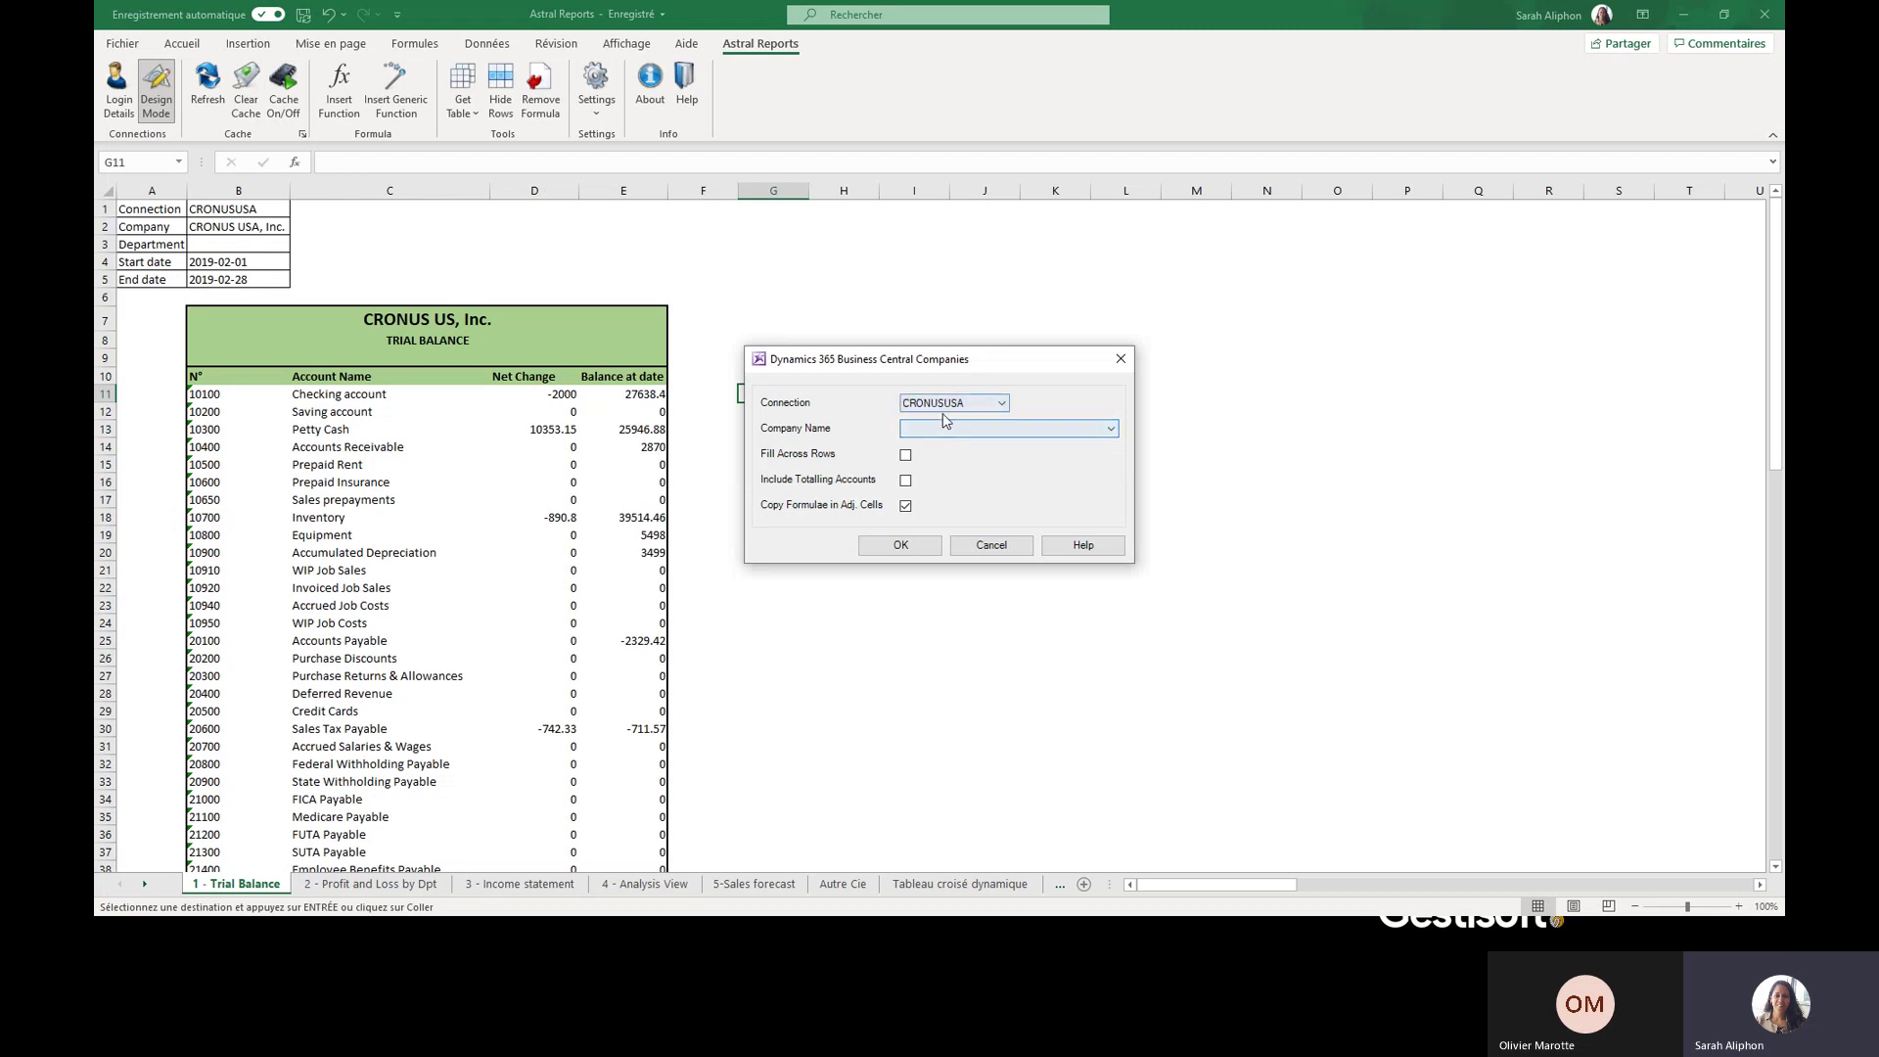
{"action": "left_click", "coordinate": [1080, 435]}
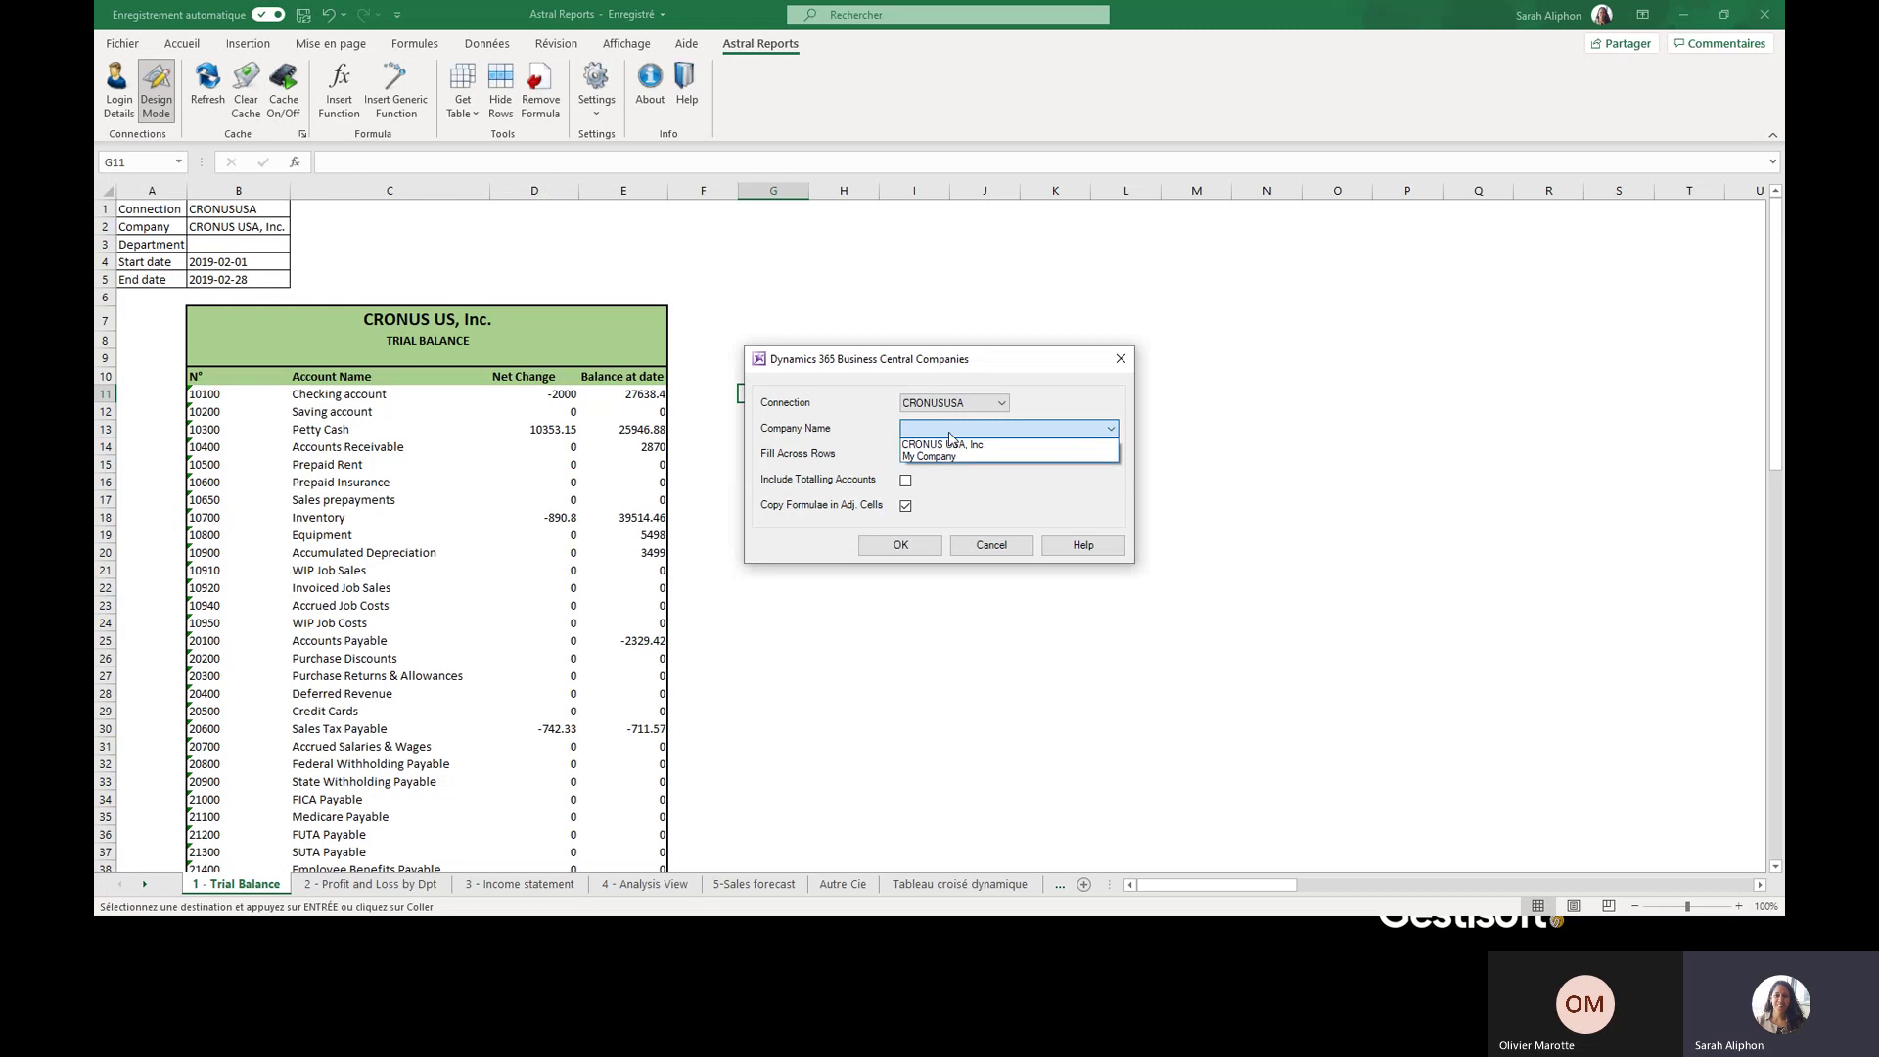
{"action": "left_click", "coordinate": [969, 442]}
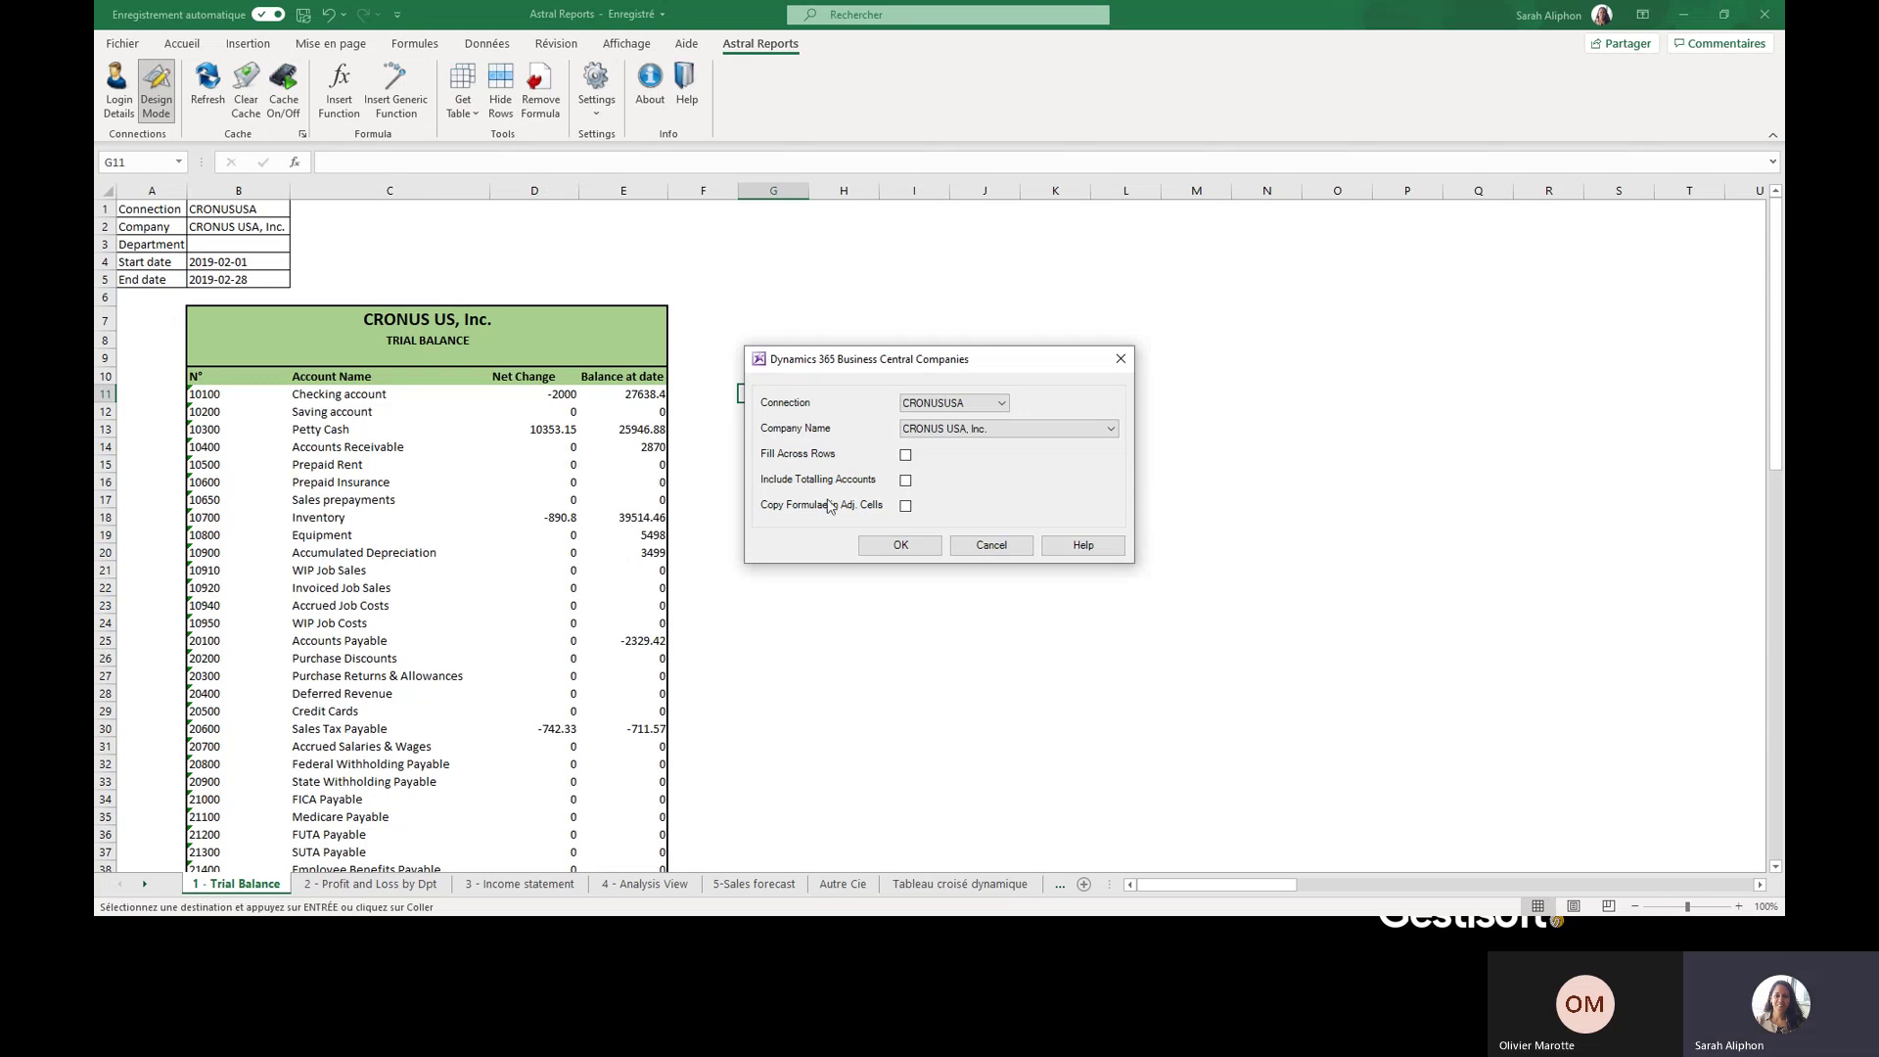
{"action": "left_click", "coordinate": [900, 548]}
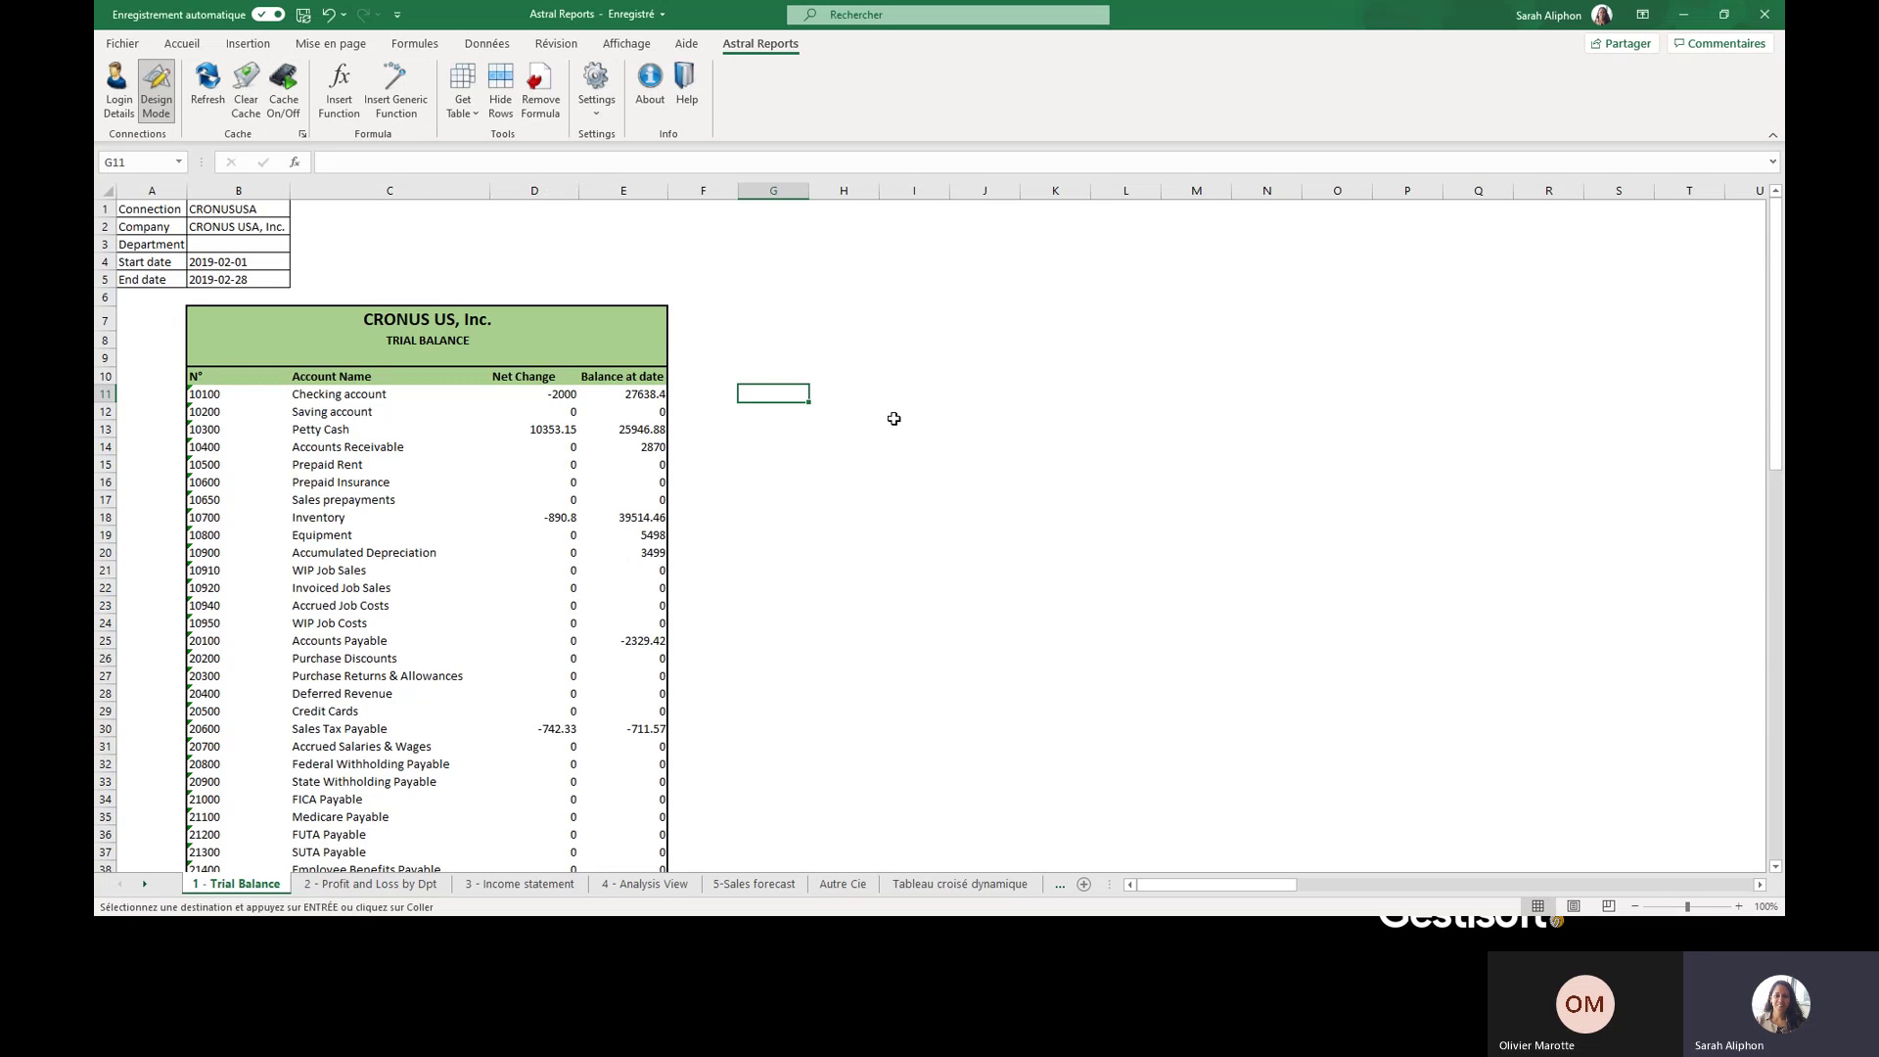
{"action": "key", "text": "Return"}
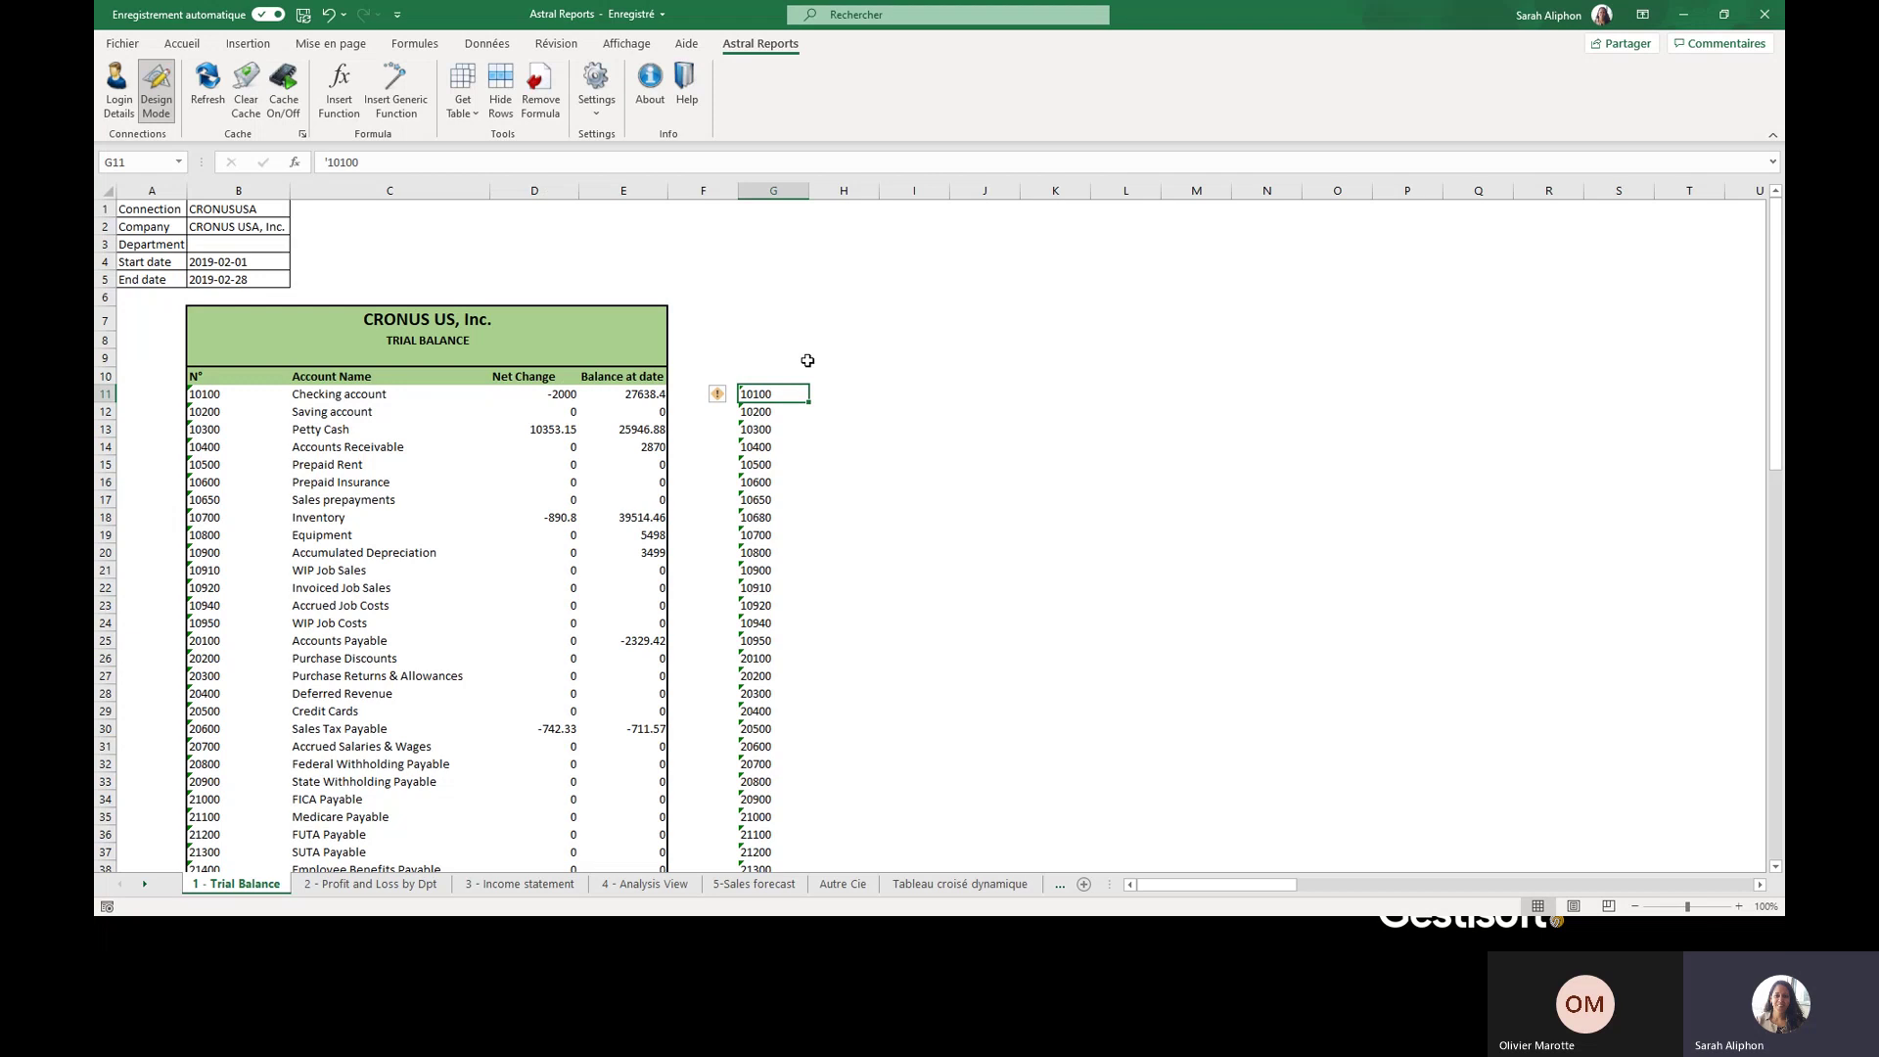
- Start inserting a function in cell H11 and choose the Astral Reports function category
{"action": "left_click", "coordinate": [831, 388]}
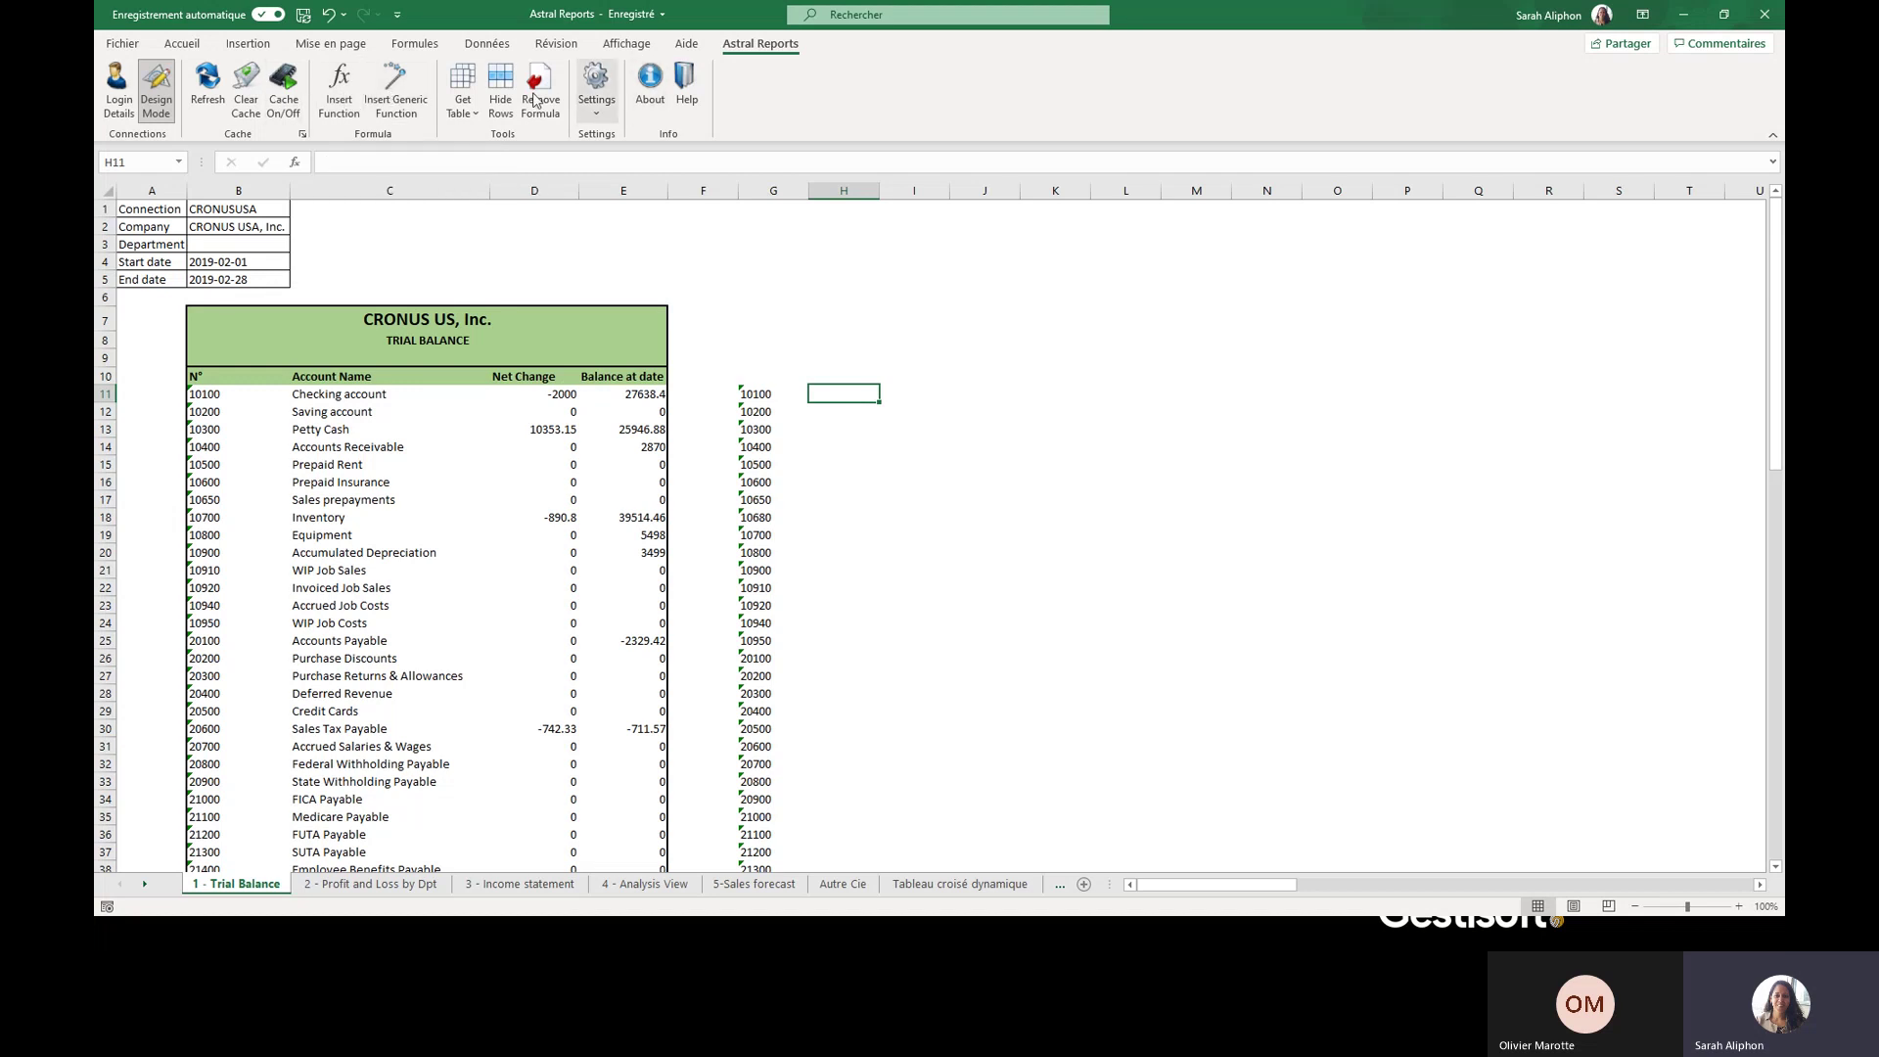
{"action": "left_click", "coordinate": [338, 90]}
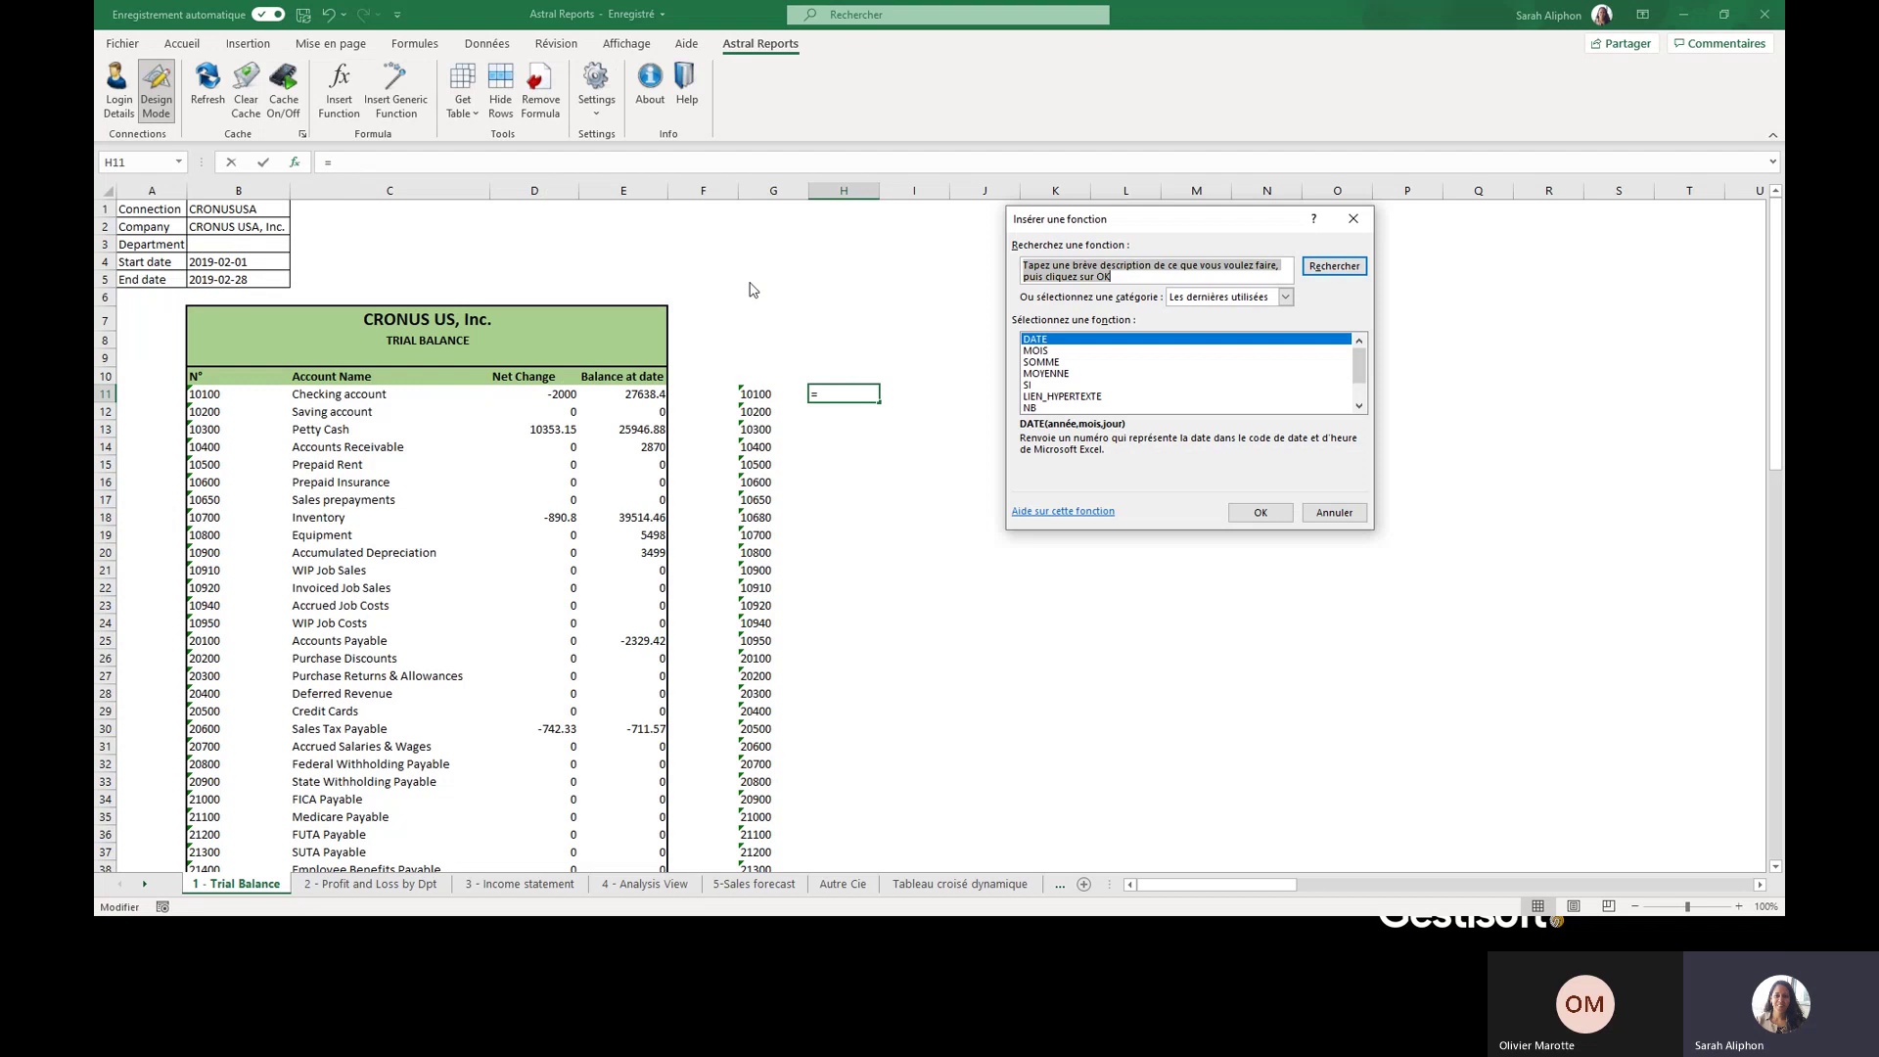
{"action": "left_click_drag", "start_coordinate": [1191, 228], "coordinate": [1114, 228]}
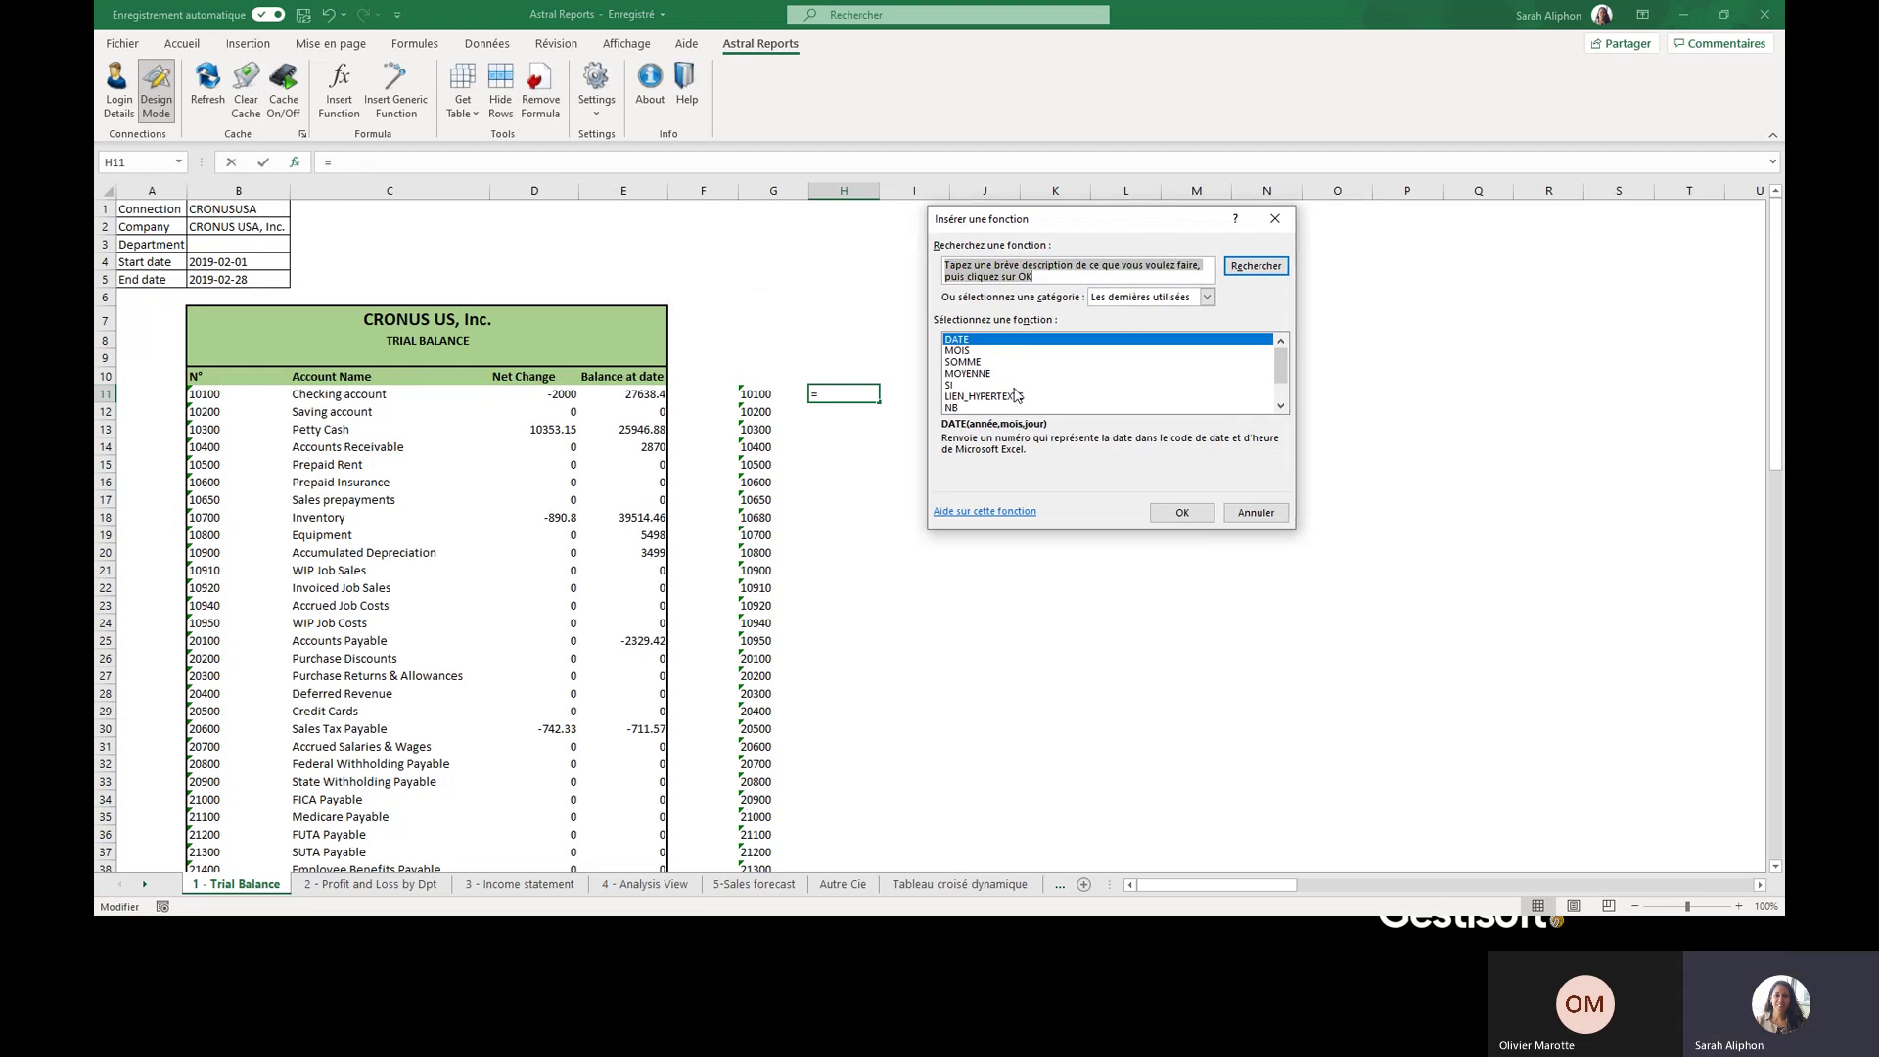
{"action": "left_click", "coordinate": [1209, 299]}
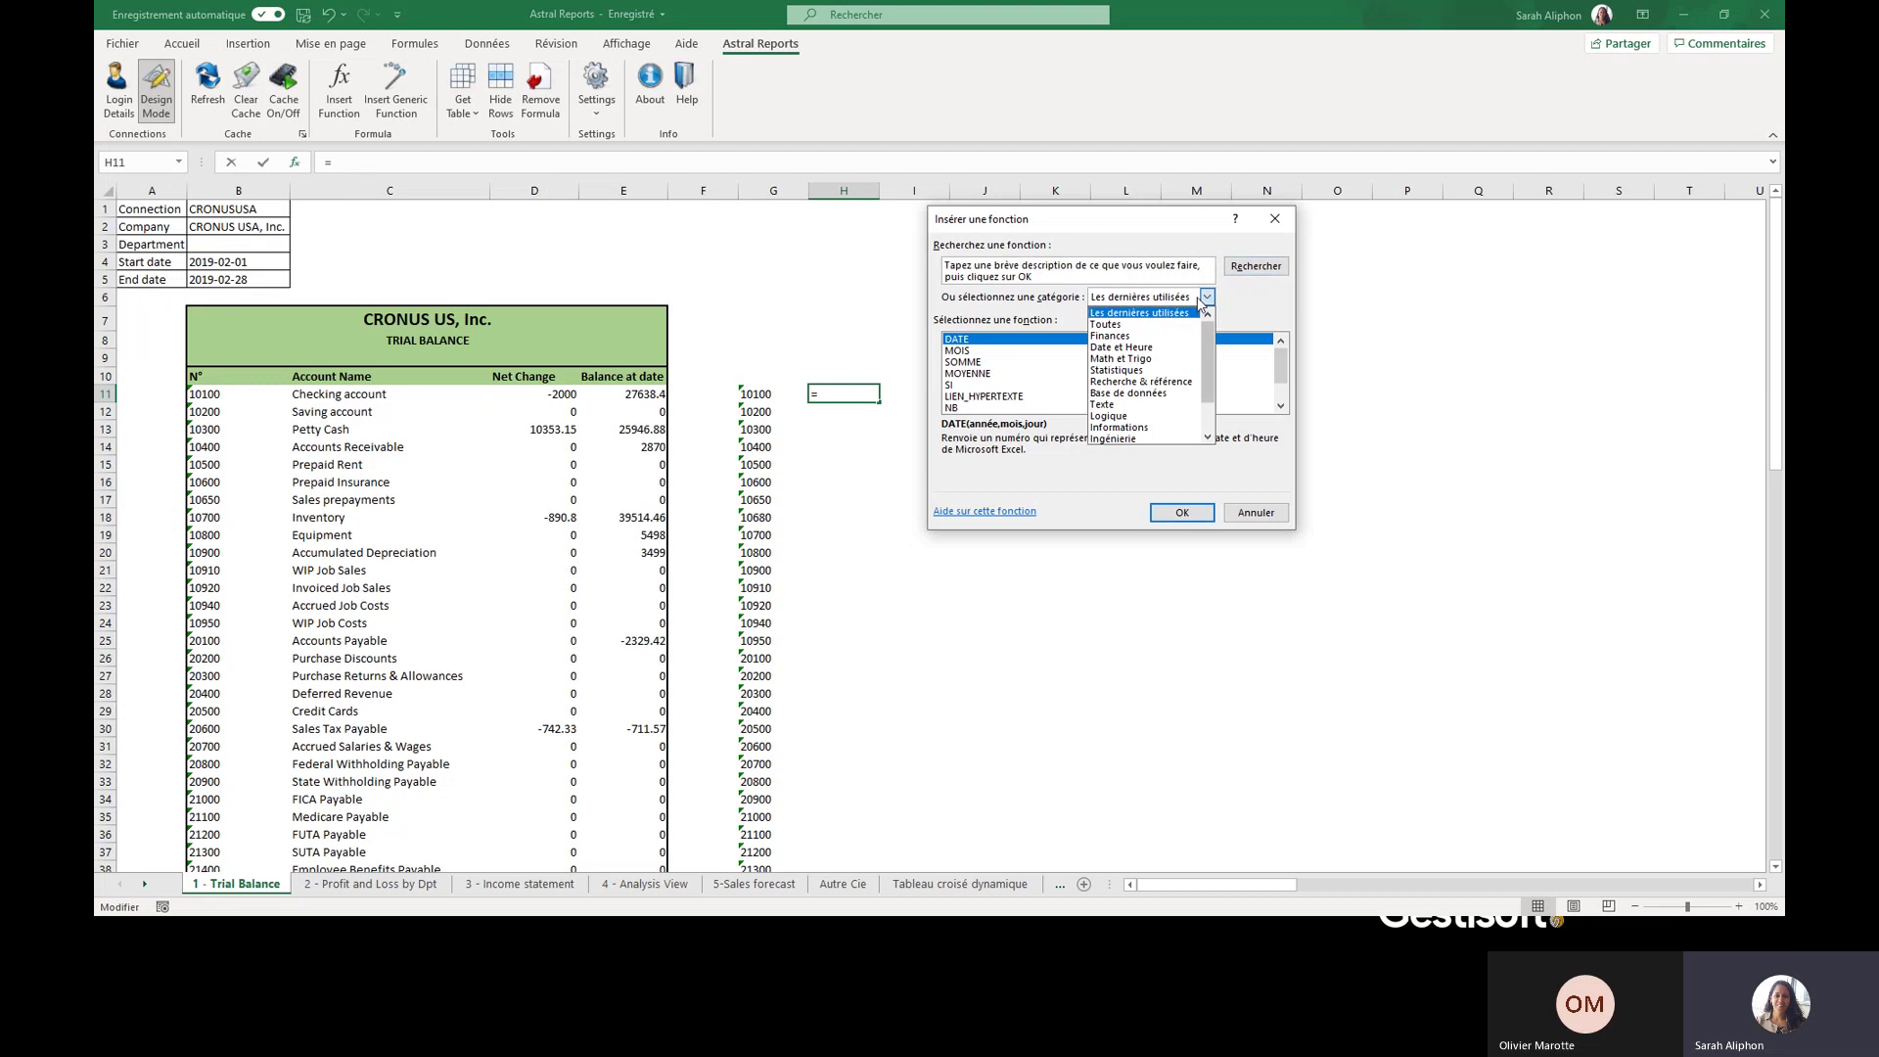
{"action": "left_click_drag", "start_coordinate": [1205, 362], "coordinate": [1211, 399]}
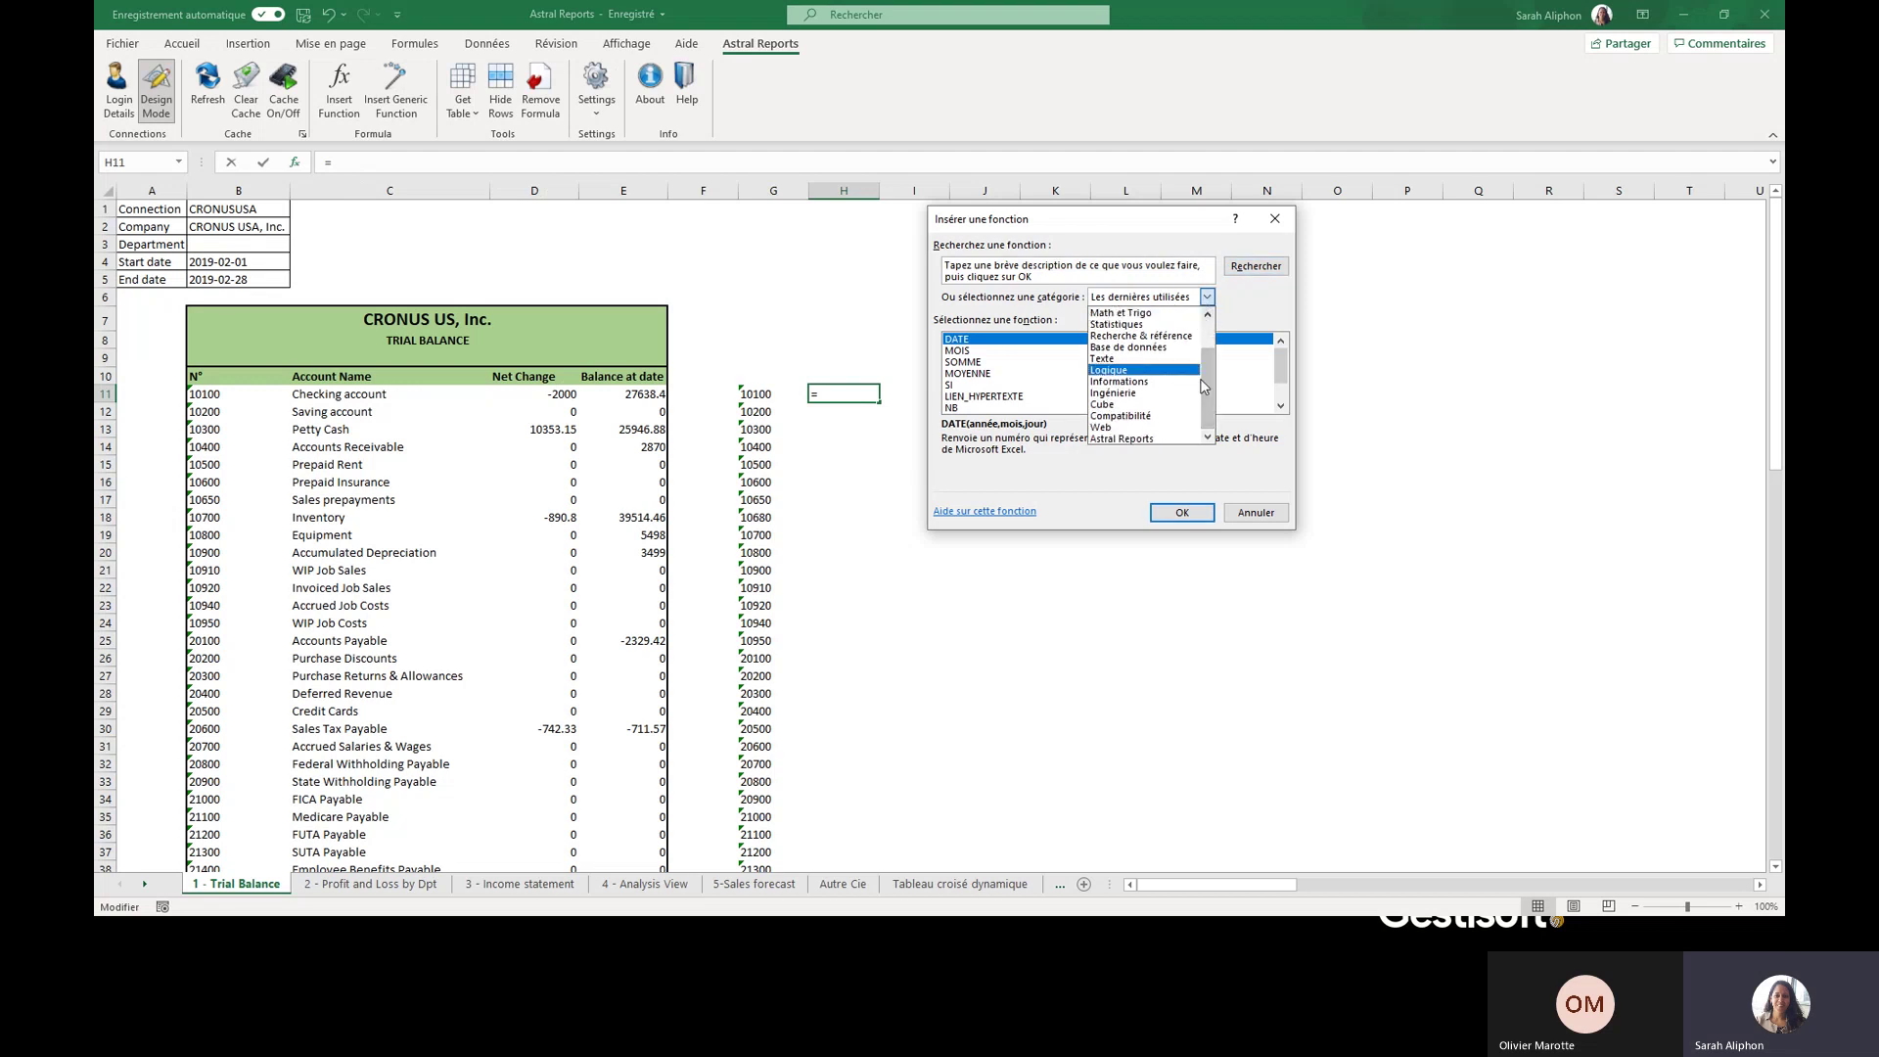
{"action": "left_click", "coordinate": [1151, 439]}
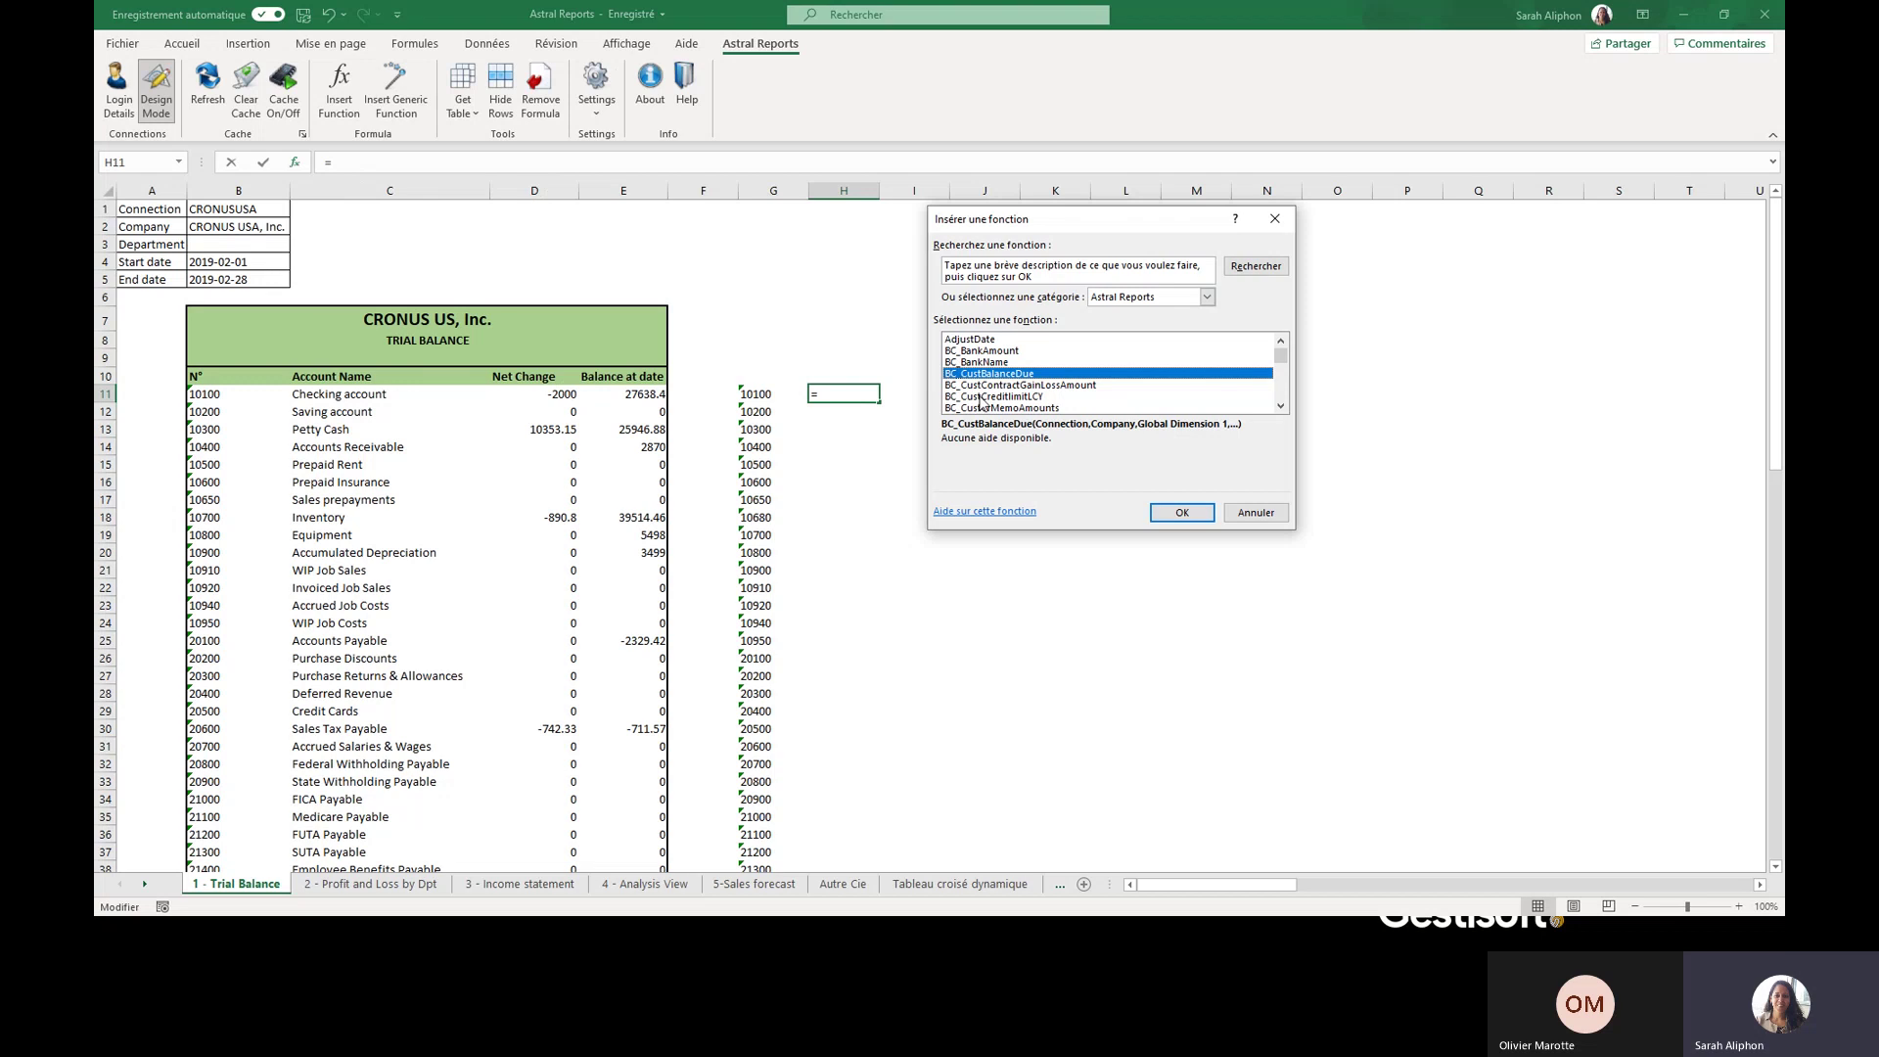
- Find the BC_GLName function among the Astral Reports functions and insert it in H11, opening its arguments
{"action": "scroll", "coordinate": [981, 399], "scroll_direction": "down", "scroll_amount": 1}
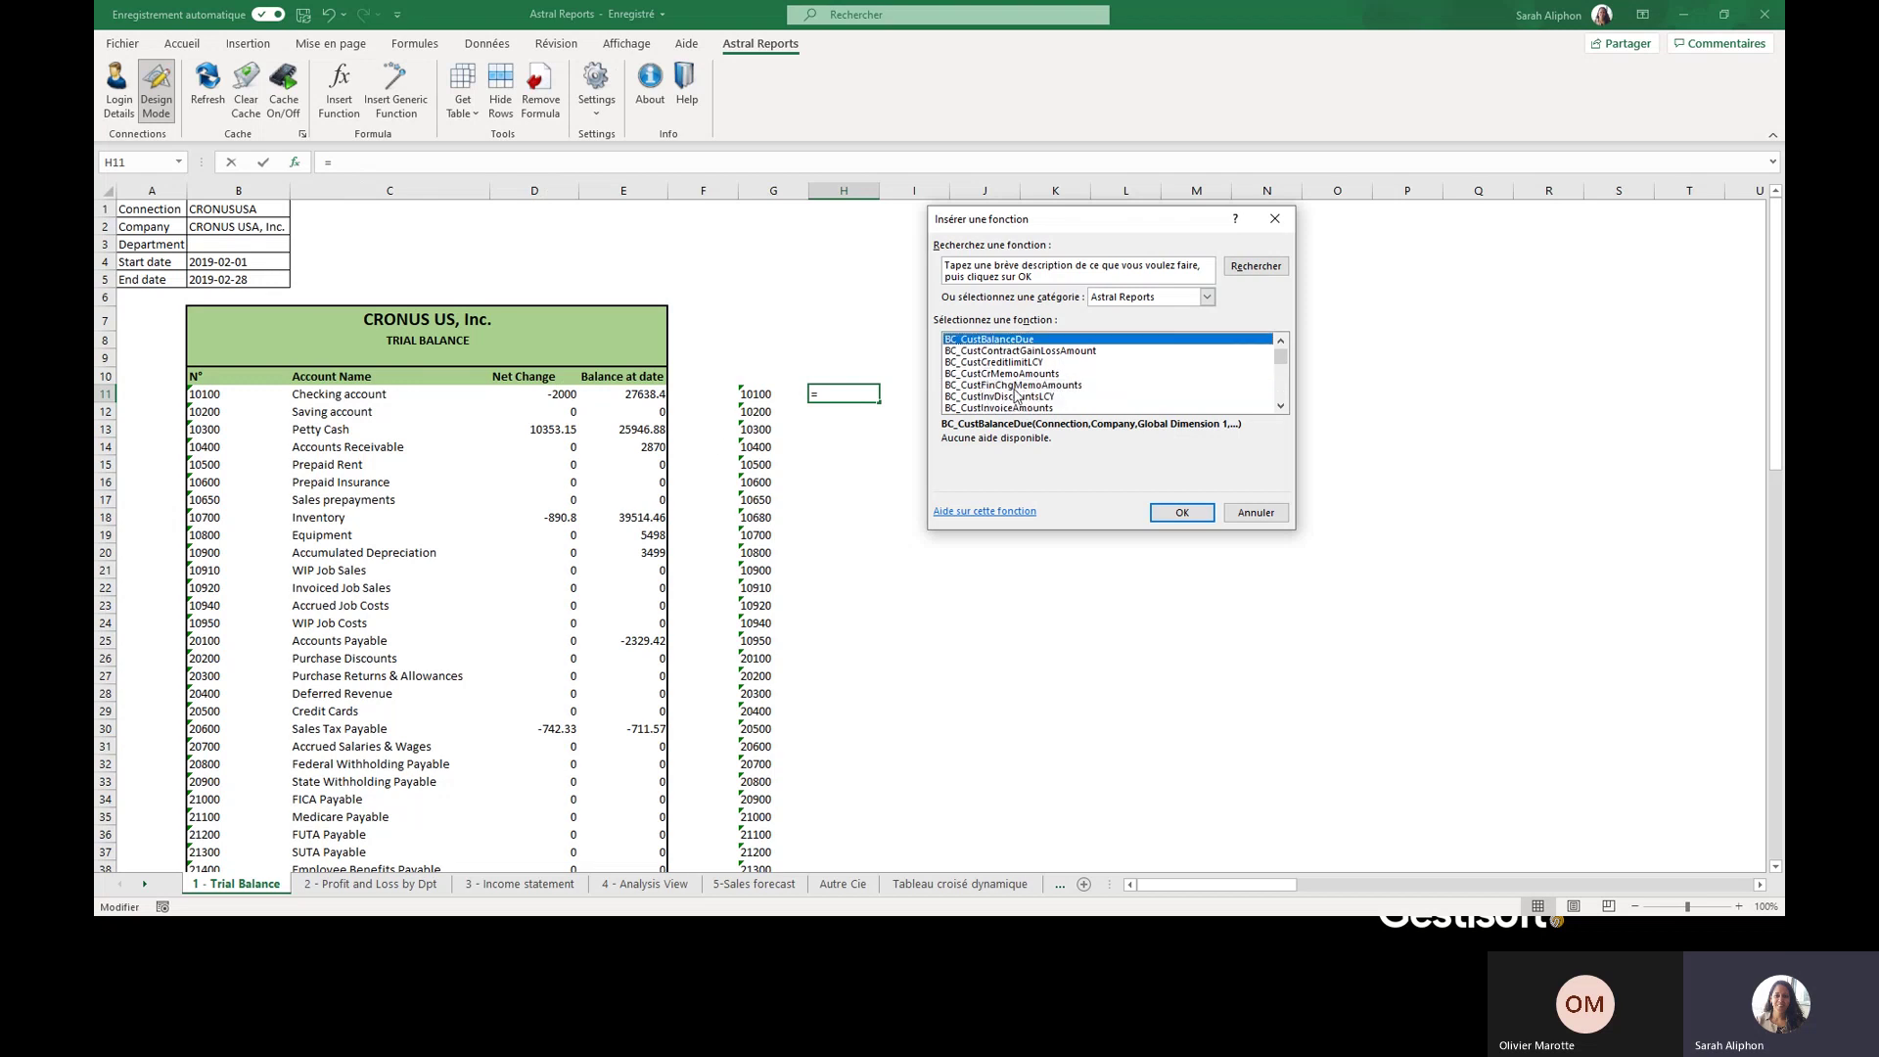
{"action": "scroll", "coordinate": [1016, 395], "scroll_direction": "down", "scroll_amount": 3}
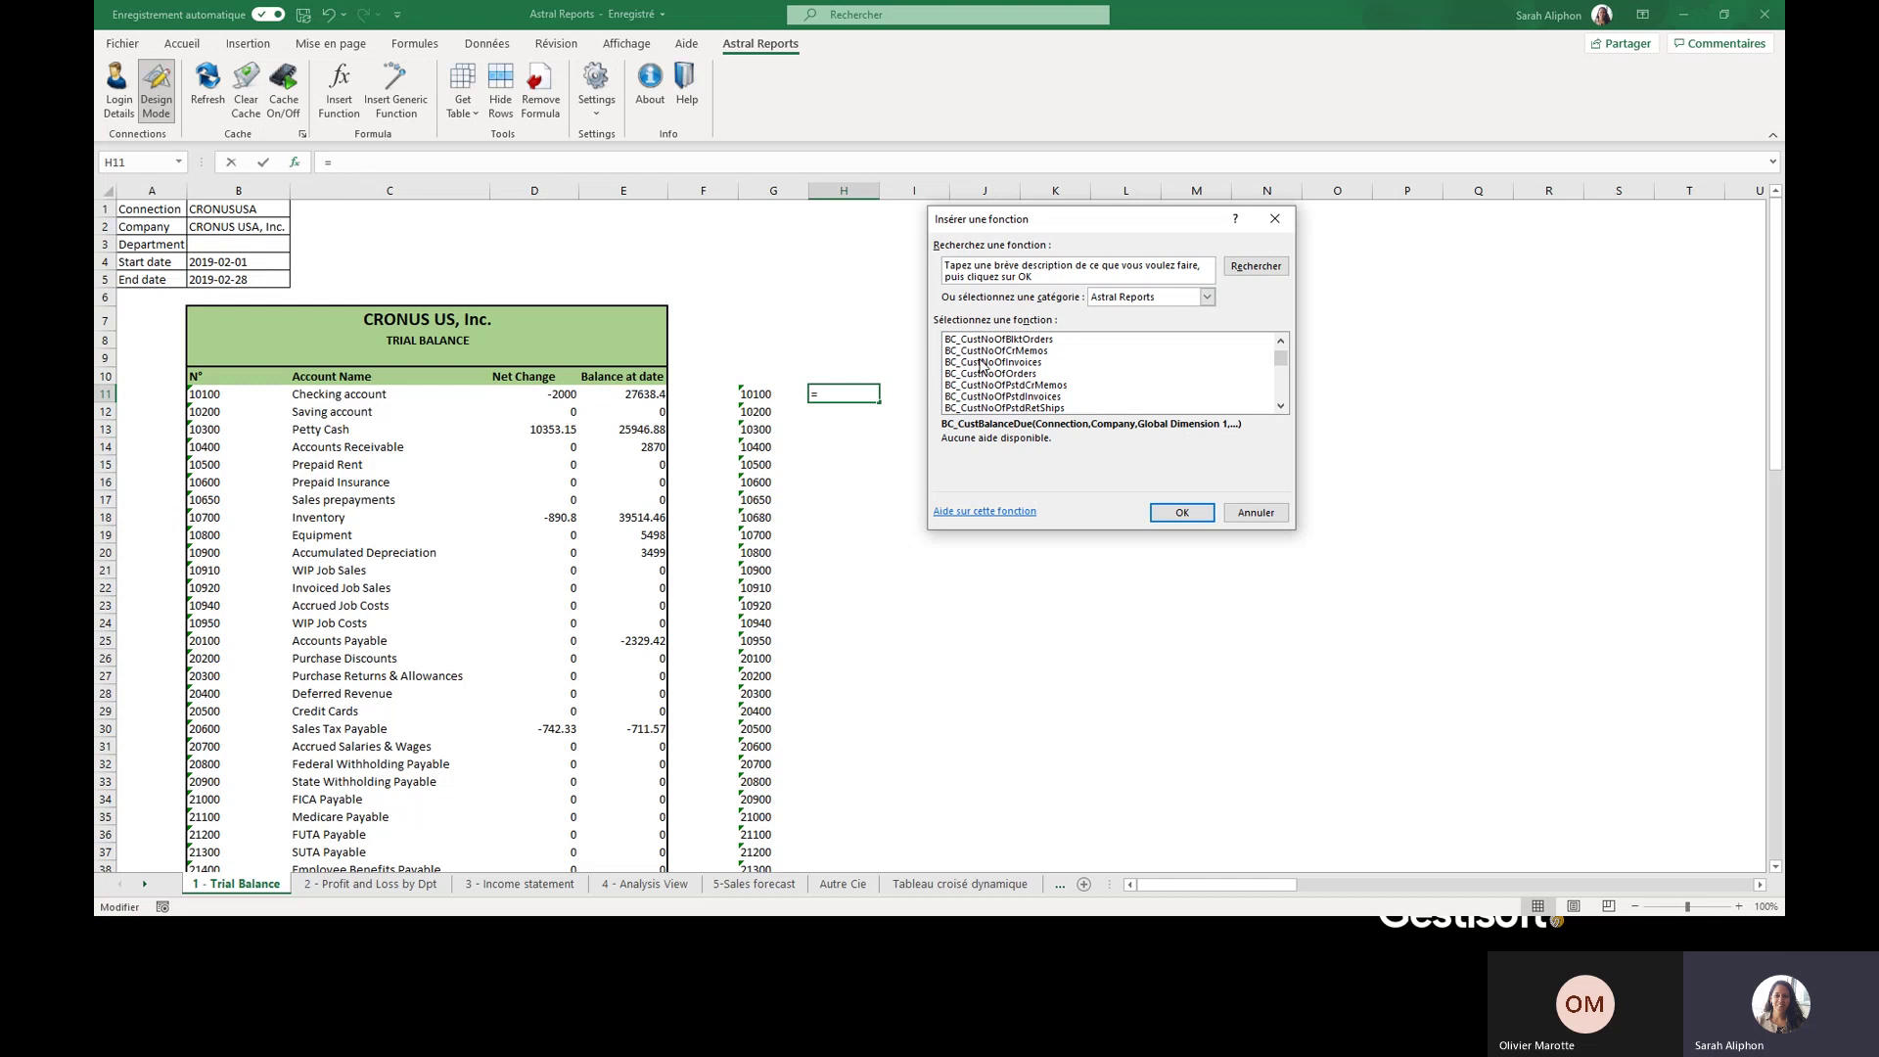
{"action": "scroll", "coordinate": [976, 362], "scroll_direction": "up", "scroll_amount": 1}
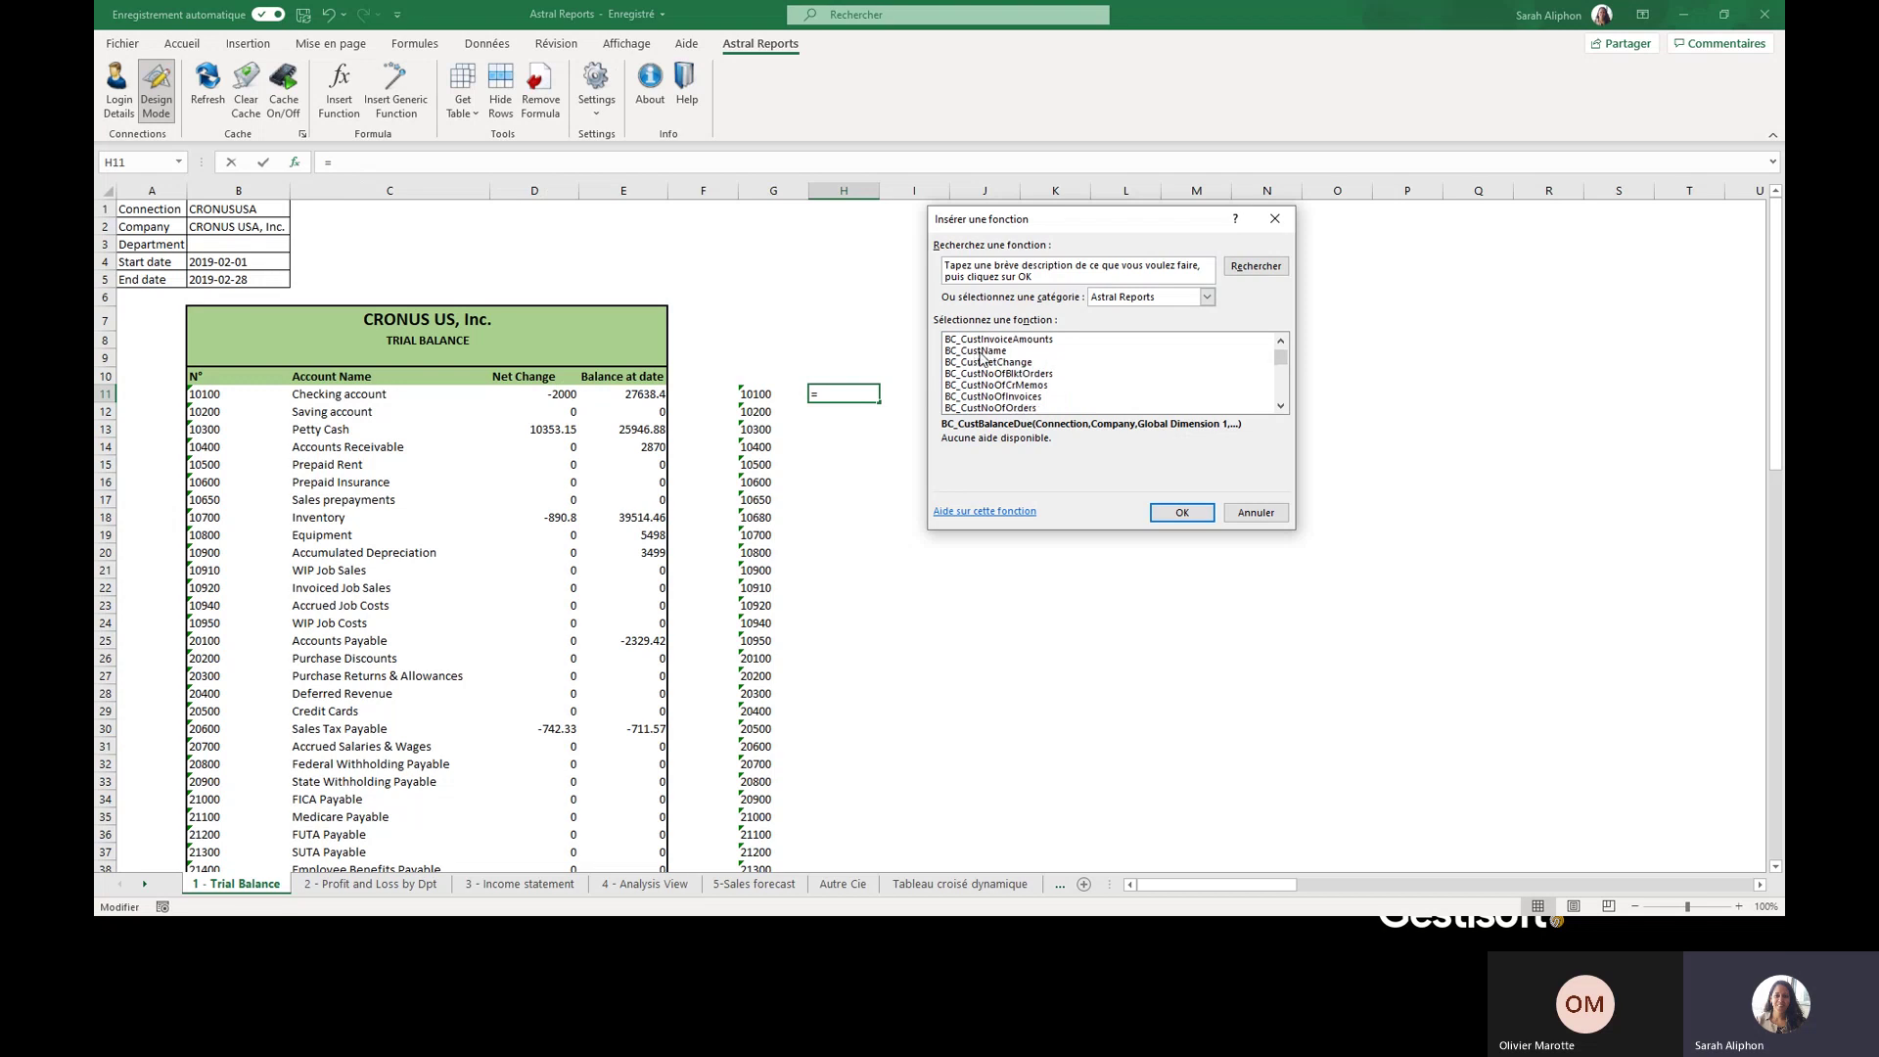
{"action": "scroll", "coordinate": [983, 367], "scroll_direction": "down", "scroll_amount": 4}
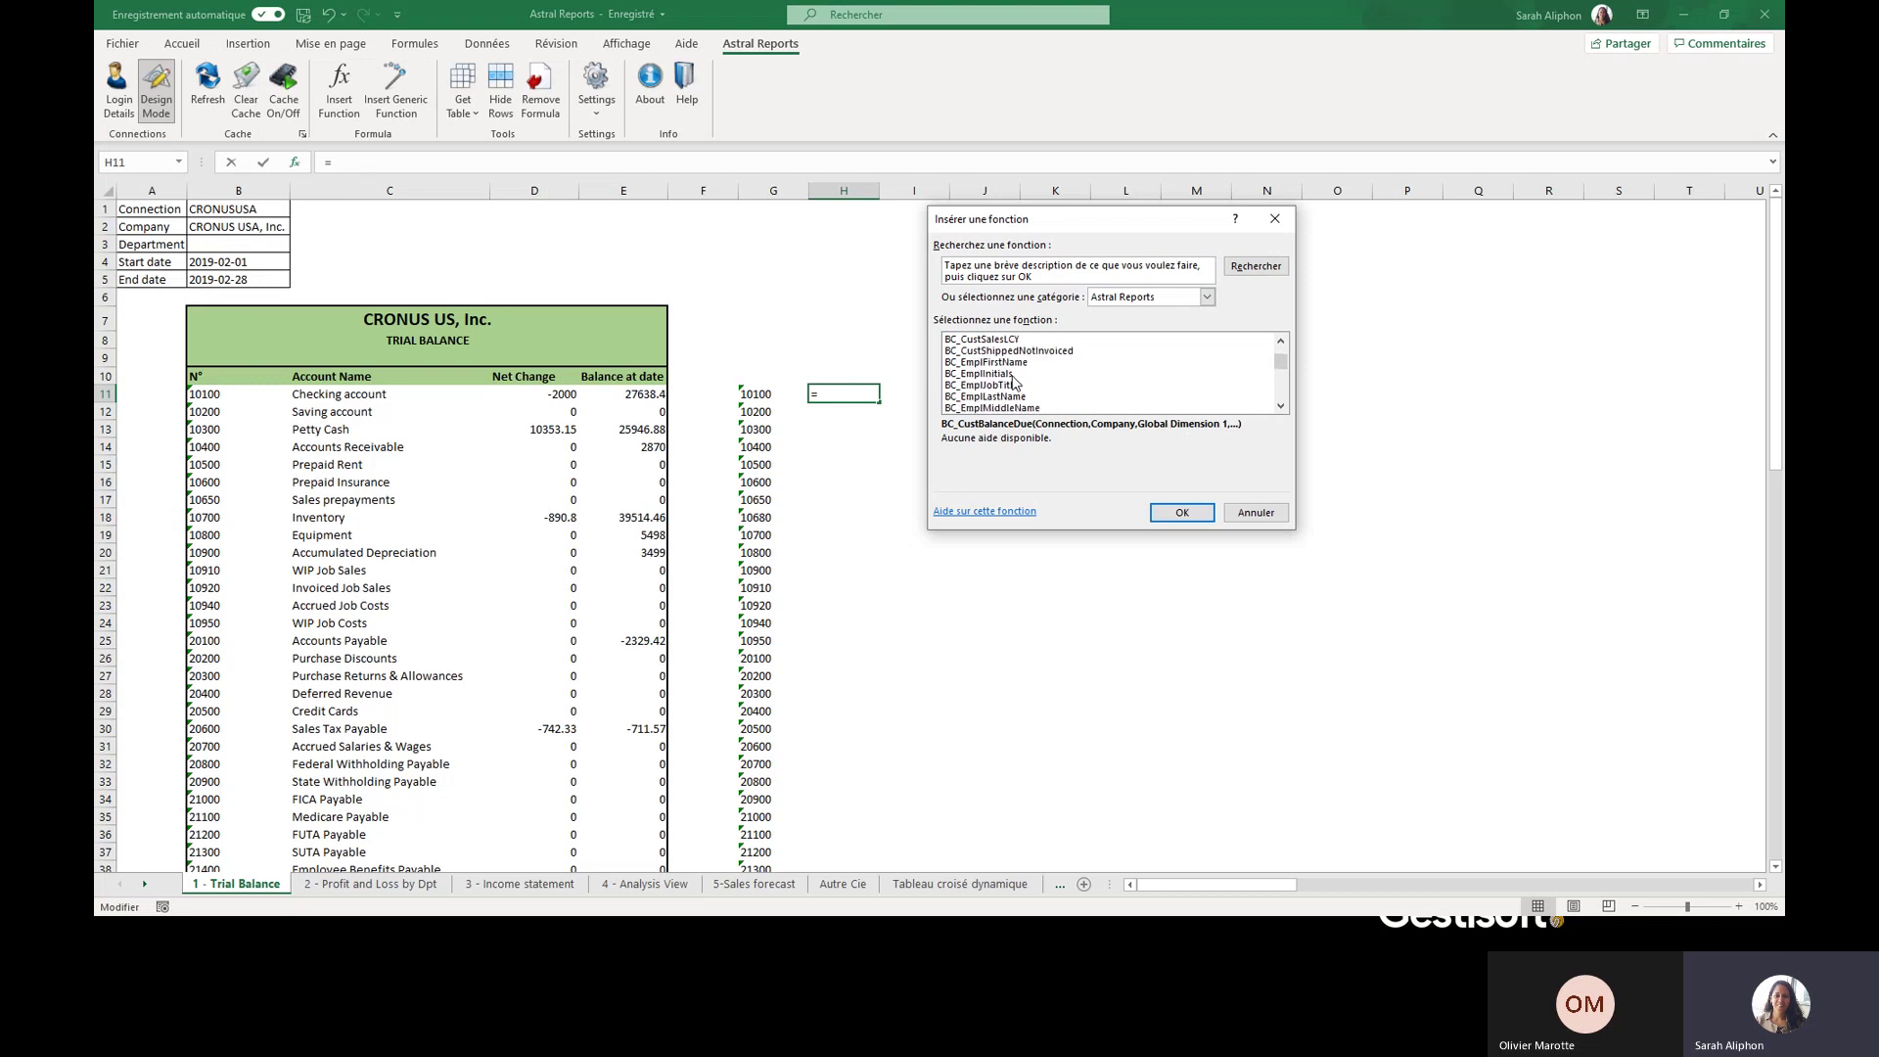
{"action": "scroll", "coordinate": [1013, 381], "scroll_direction": "down", "scroll_amount": 5}
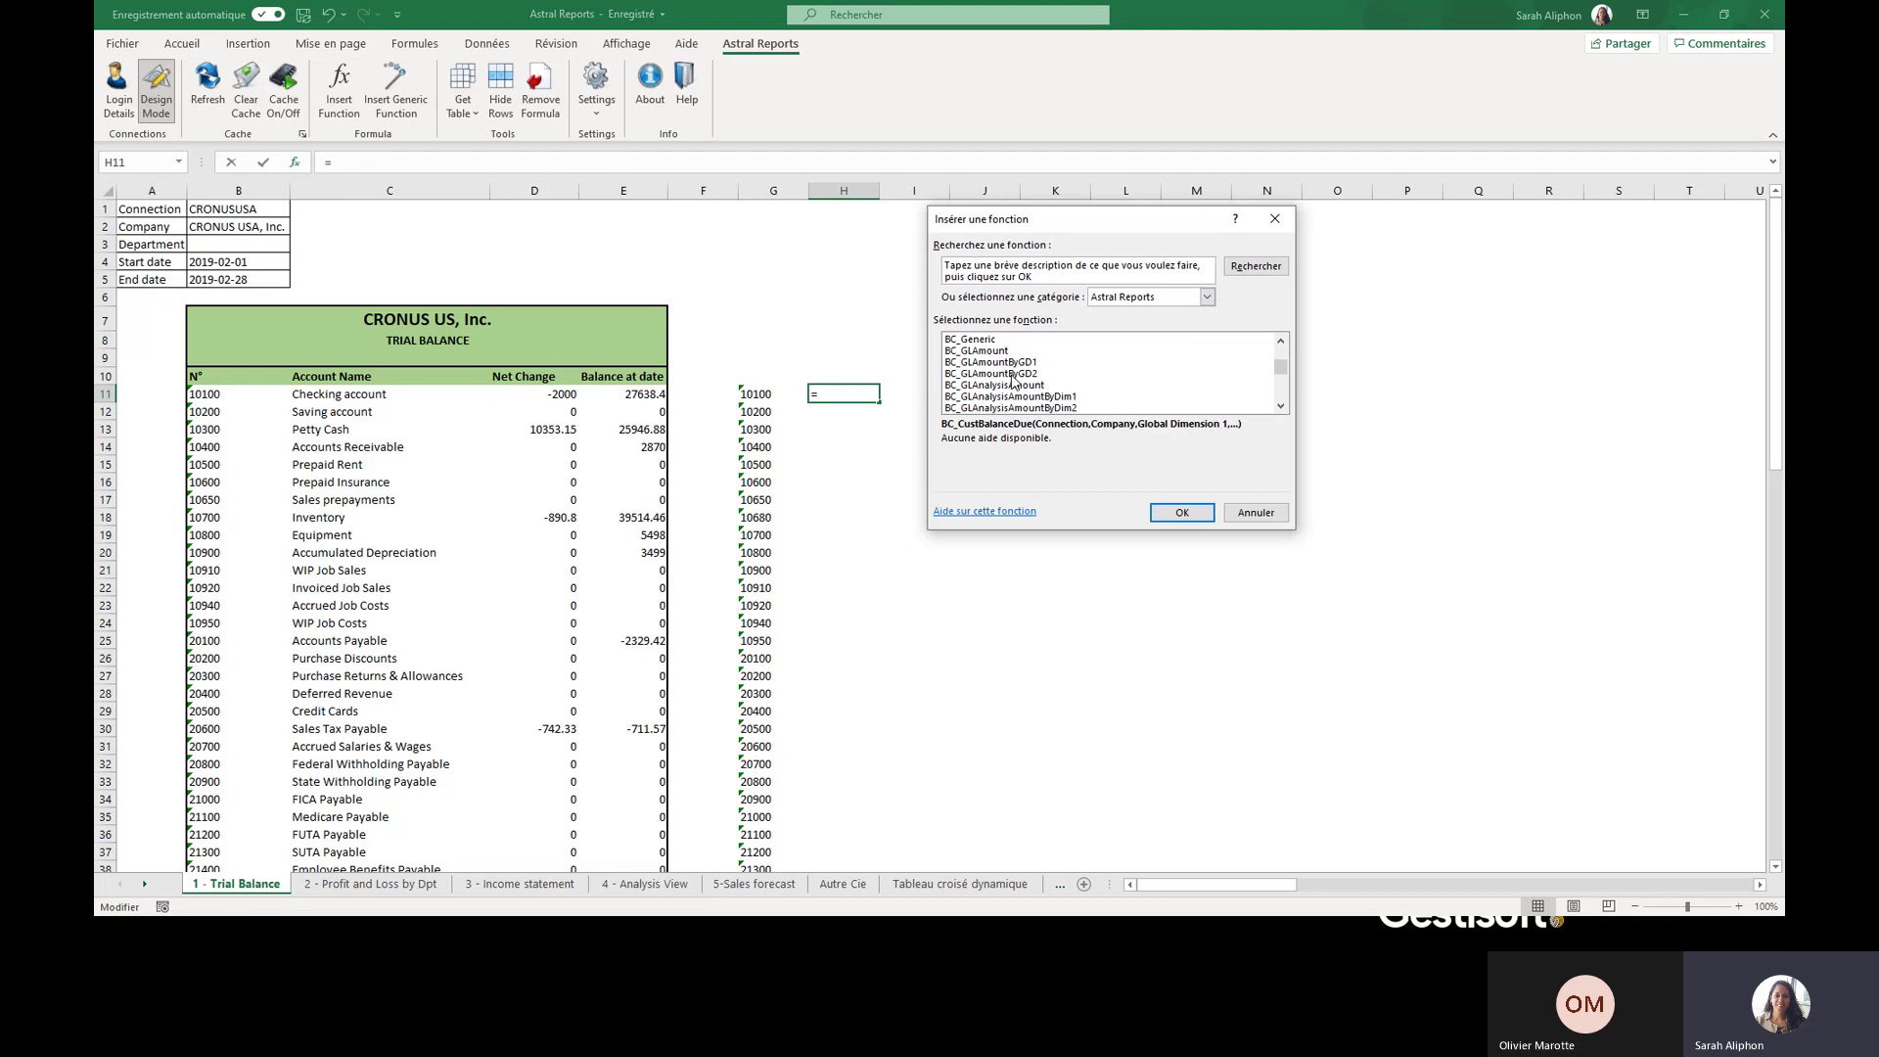
{"action": "left_click", "coordinate": [987, 351]}
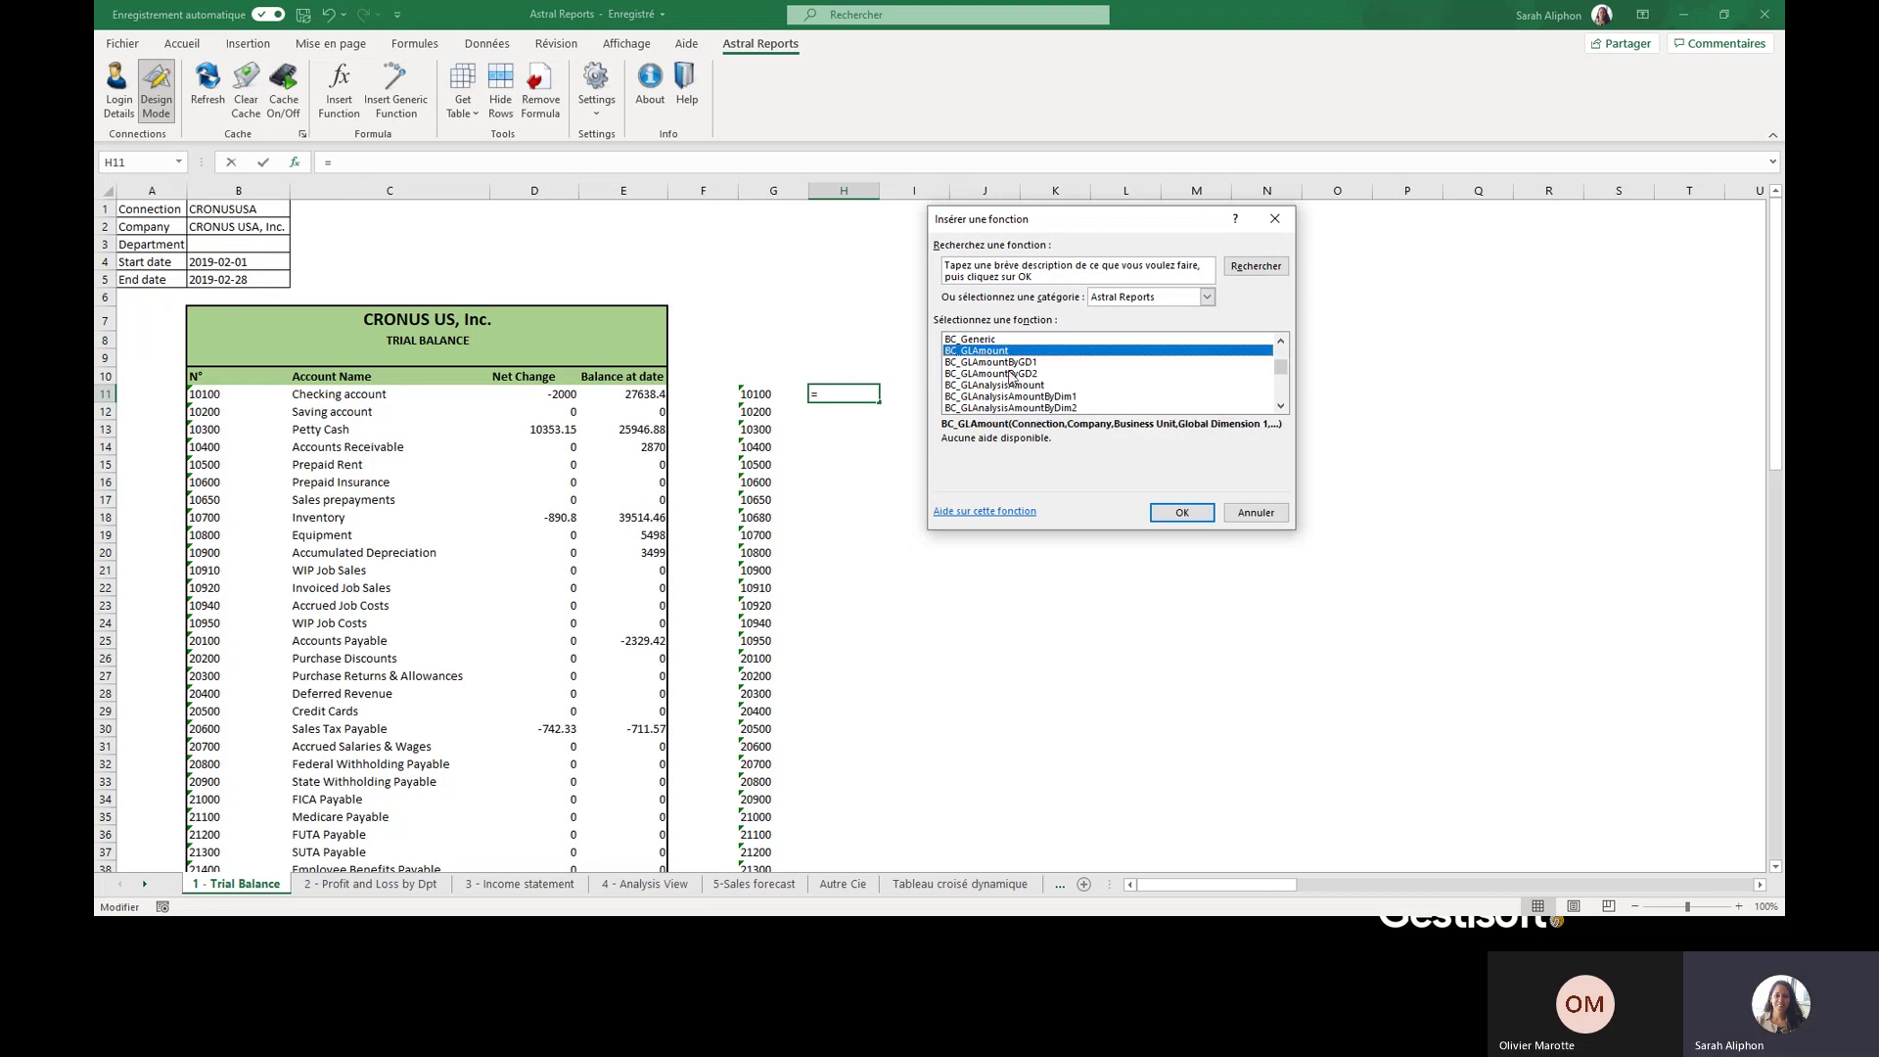
{"action": "scroll", "coordinate": [1013, 378], "scroll_direction": "down", "scroll_amount": 1}
{"action": "scroll", "coordinate": [1013, 381], "scroll_direction": "down", "scroll_amount": 3}
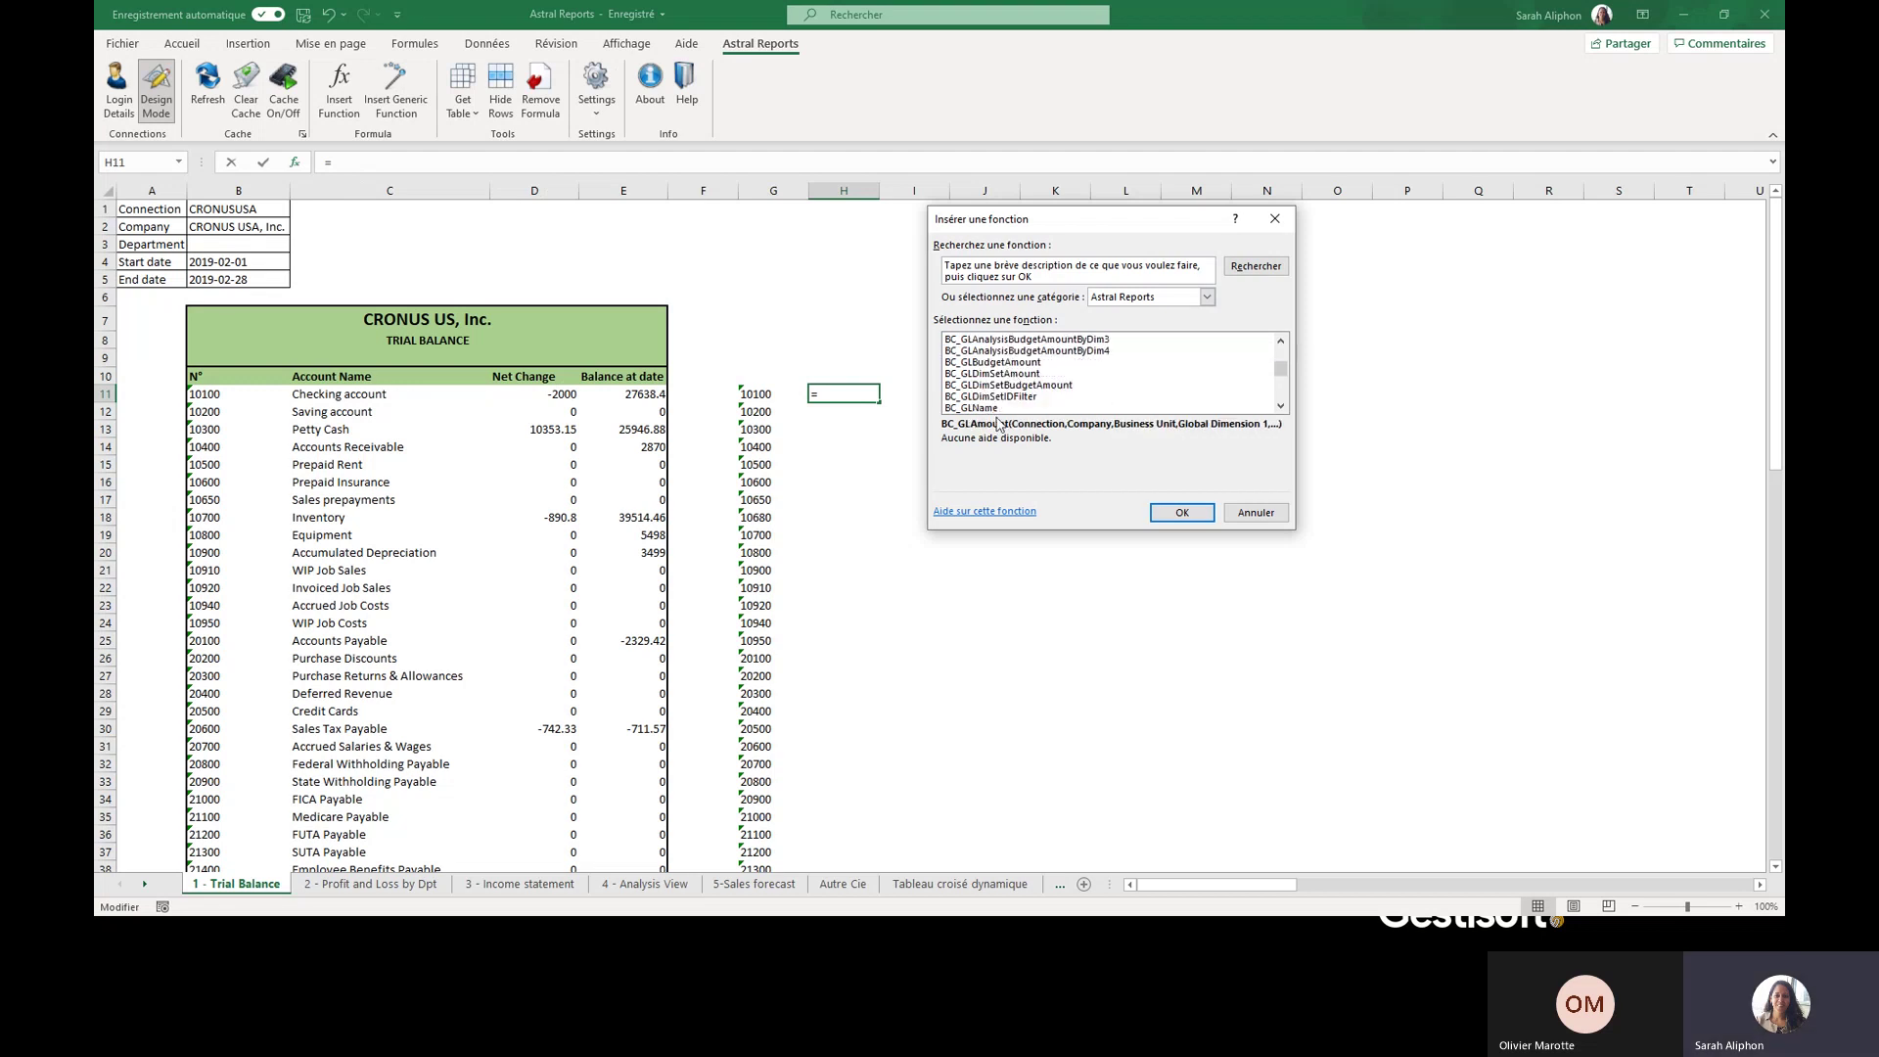
{"action": "left_click", "coordinate": [993, 408]}
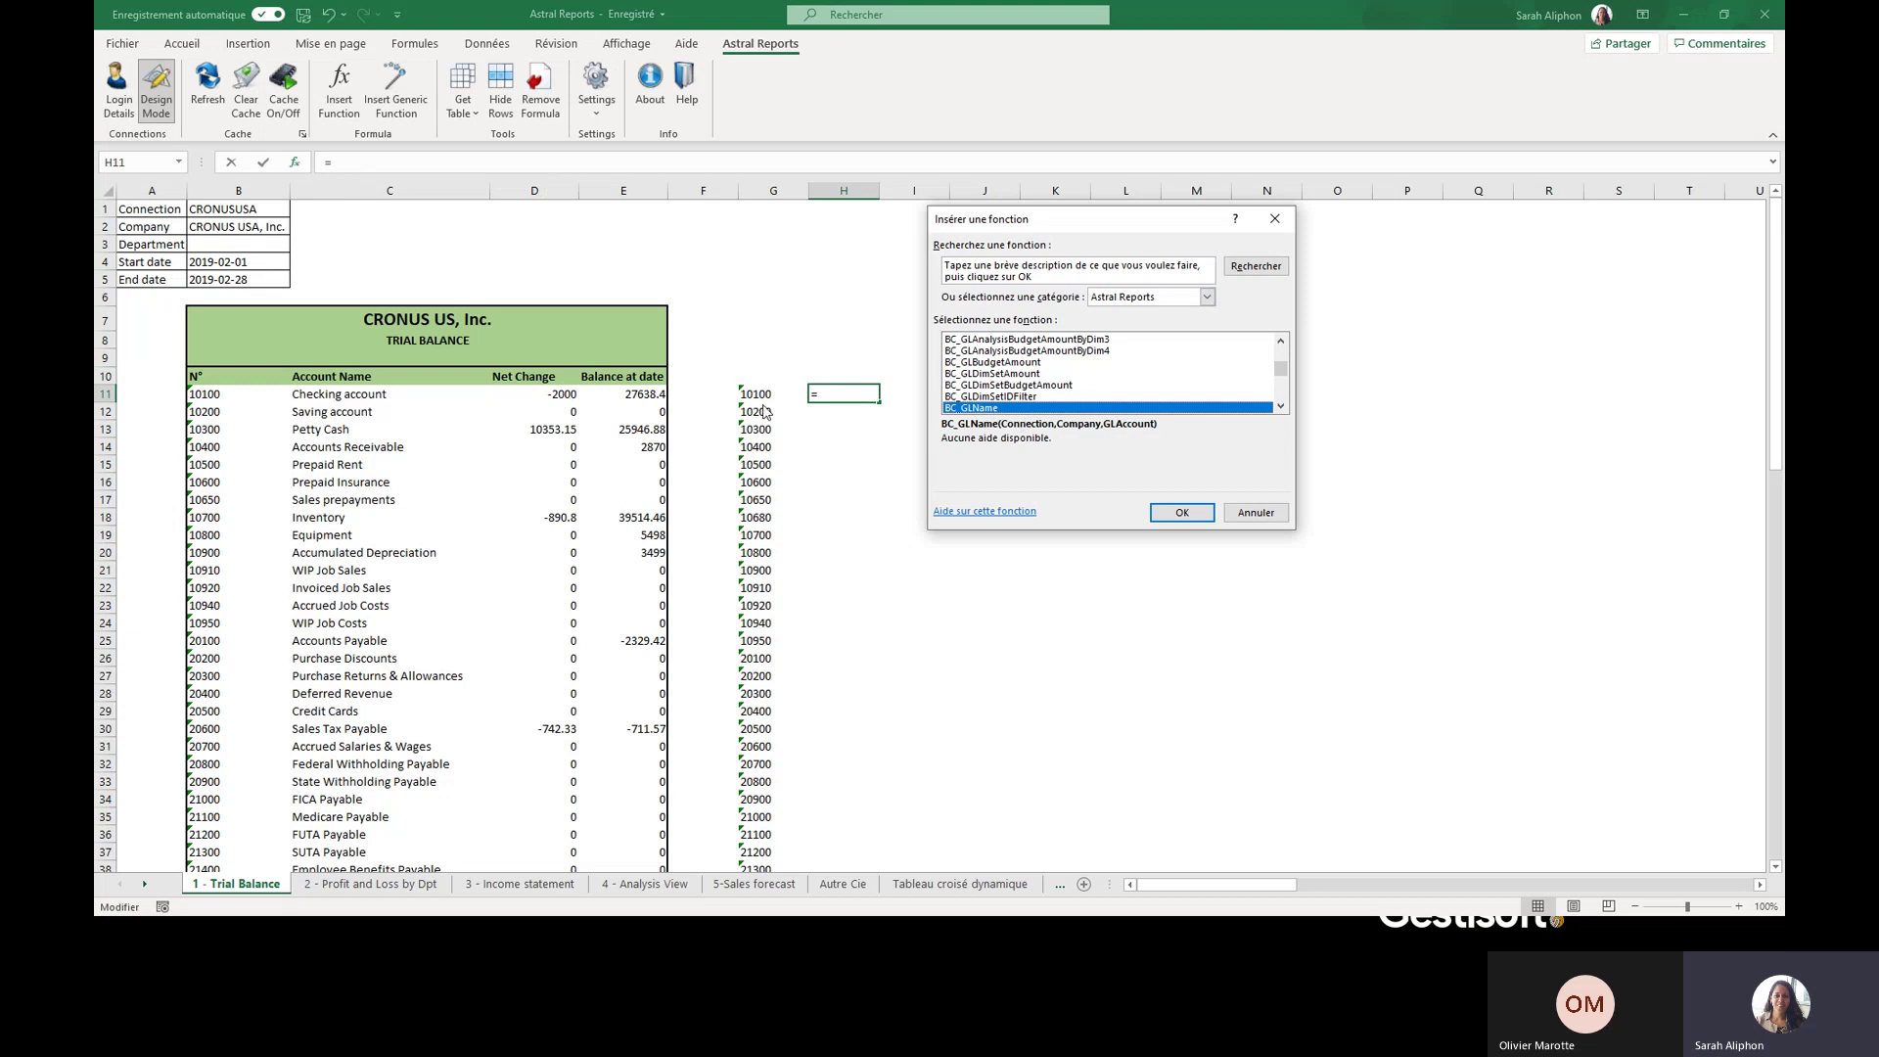
{"action": "left_click", "coordinate": [1186, 514]}
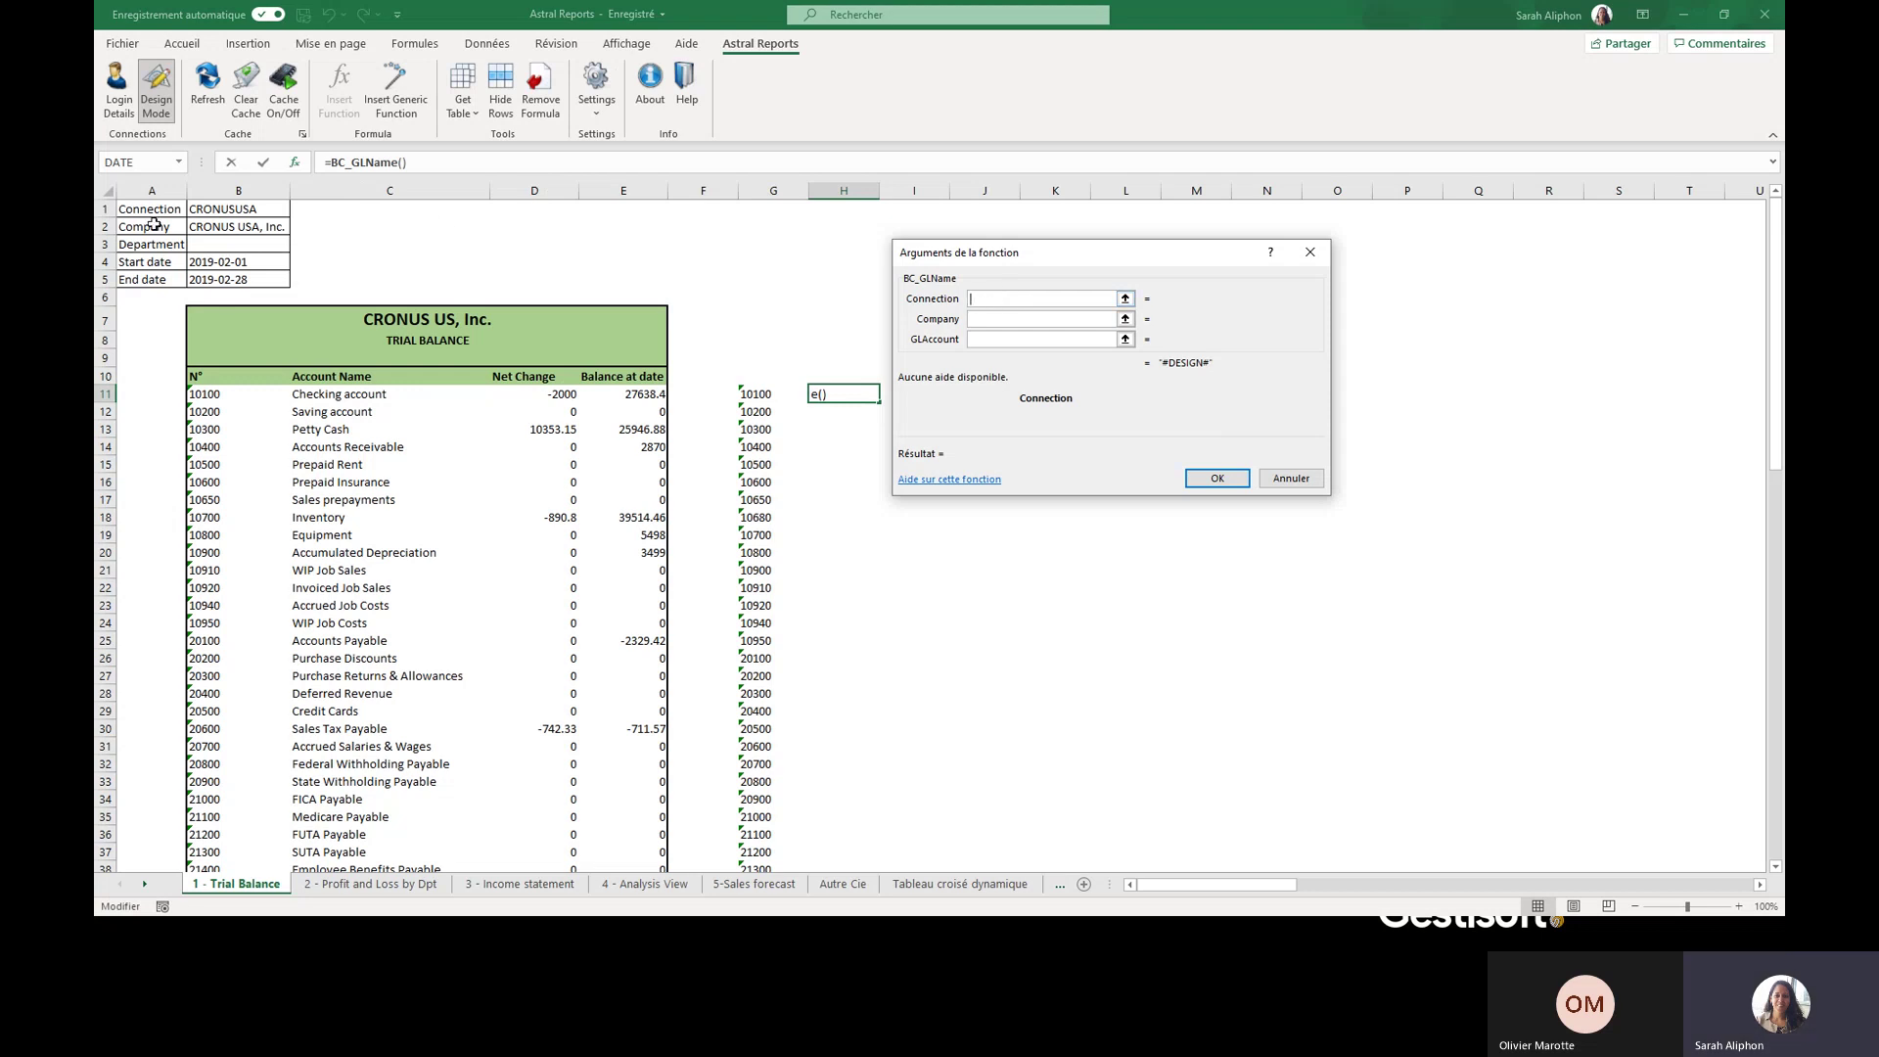
- Set the BC_GLName arguments to Connection B1, Company B2 and GLAccount G11, and confirm the function in H11
{"action": "left_click", "coordinate": [253, 210]}
{"action": "left_click", "coordinate": [990, 316]}
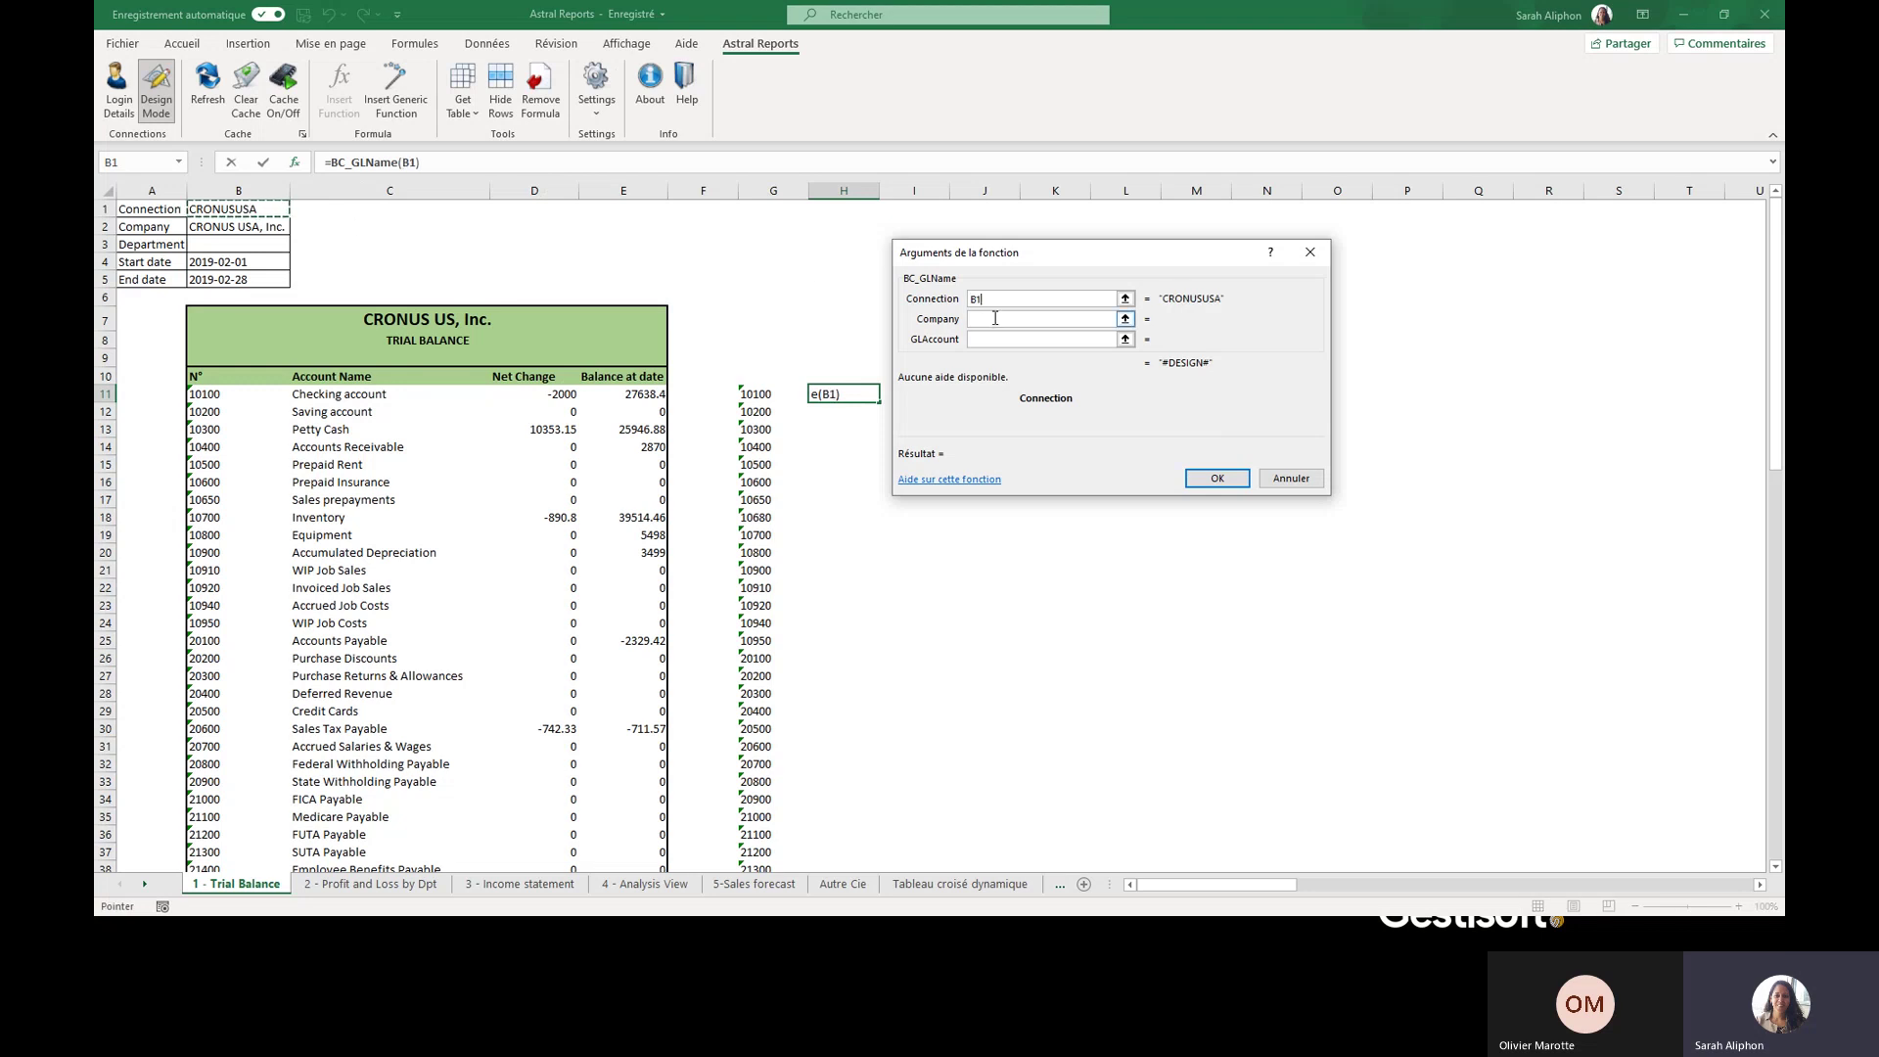
{"action": "left_click", "coordinate": [233, 228]}
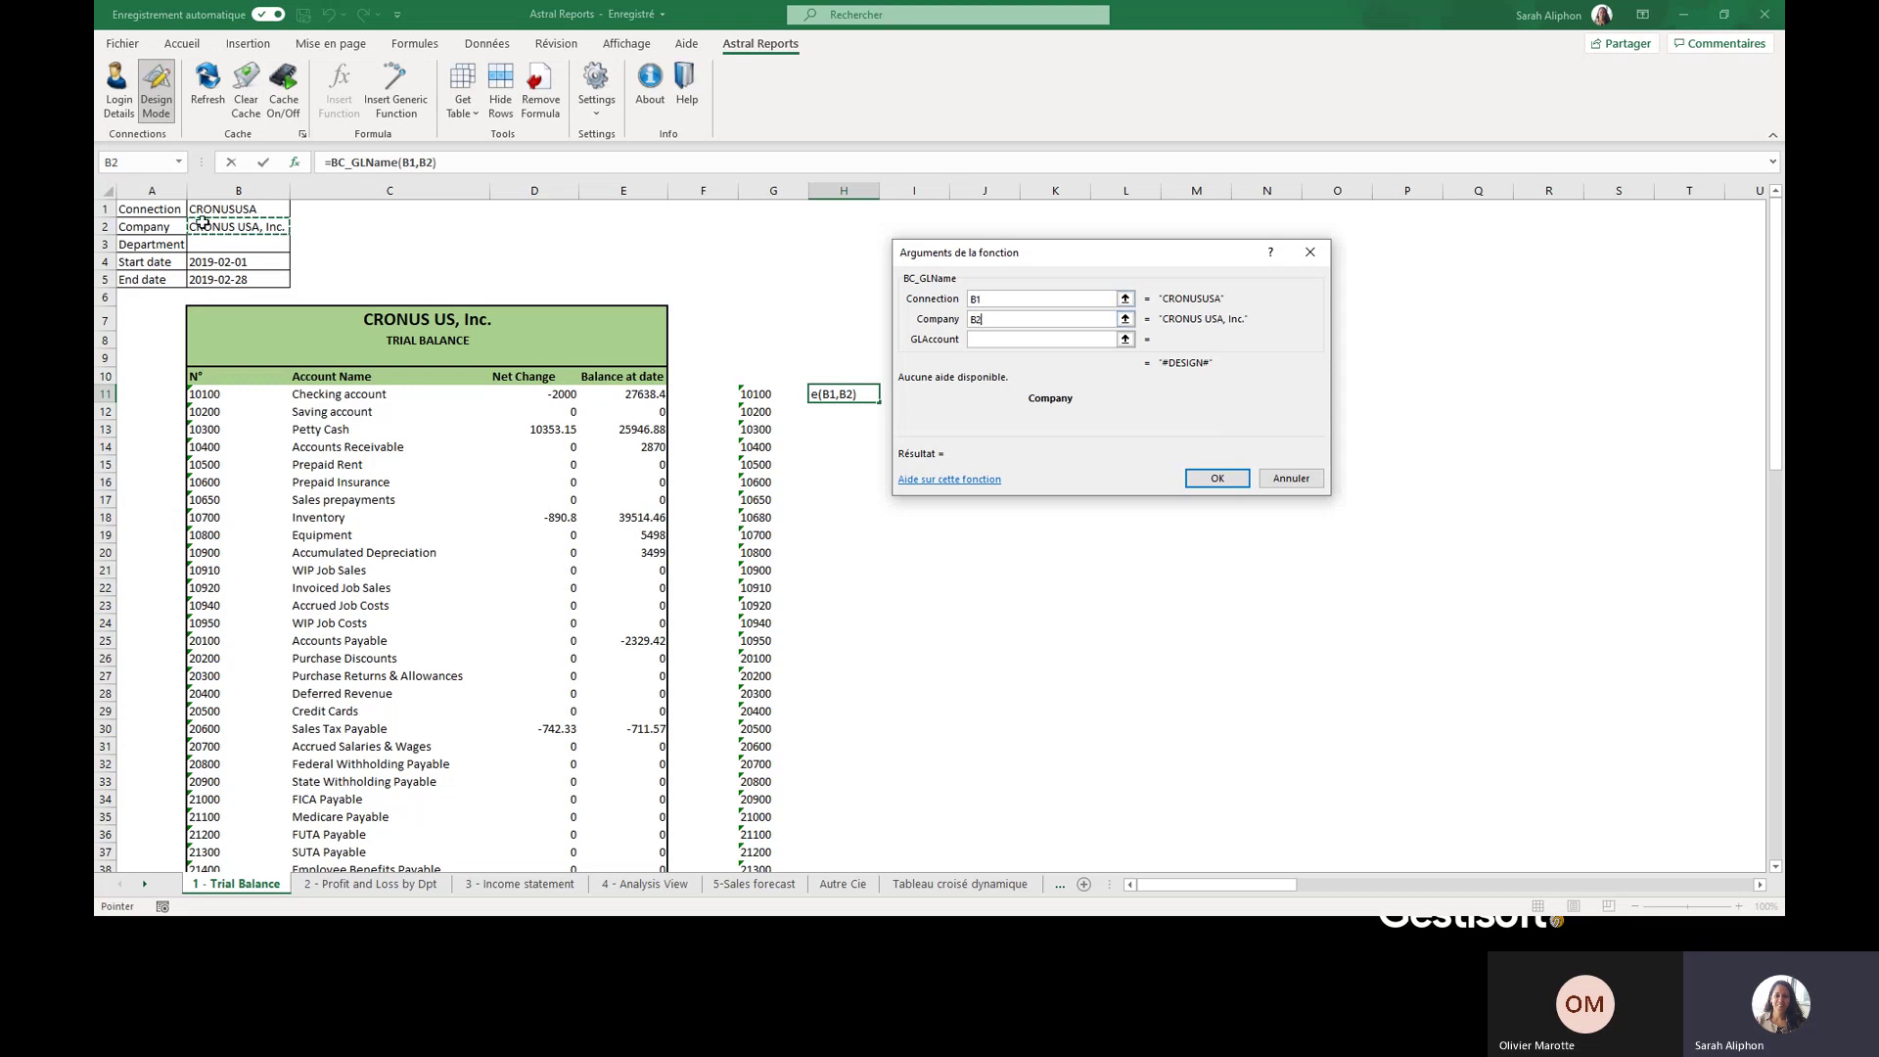
{"action": "left_click", "coordinate": [994, 343]}
{"action": "left_click", "coordinate": [739, 388]}
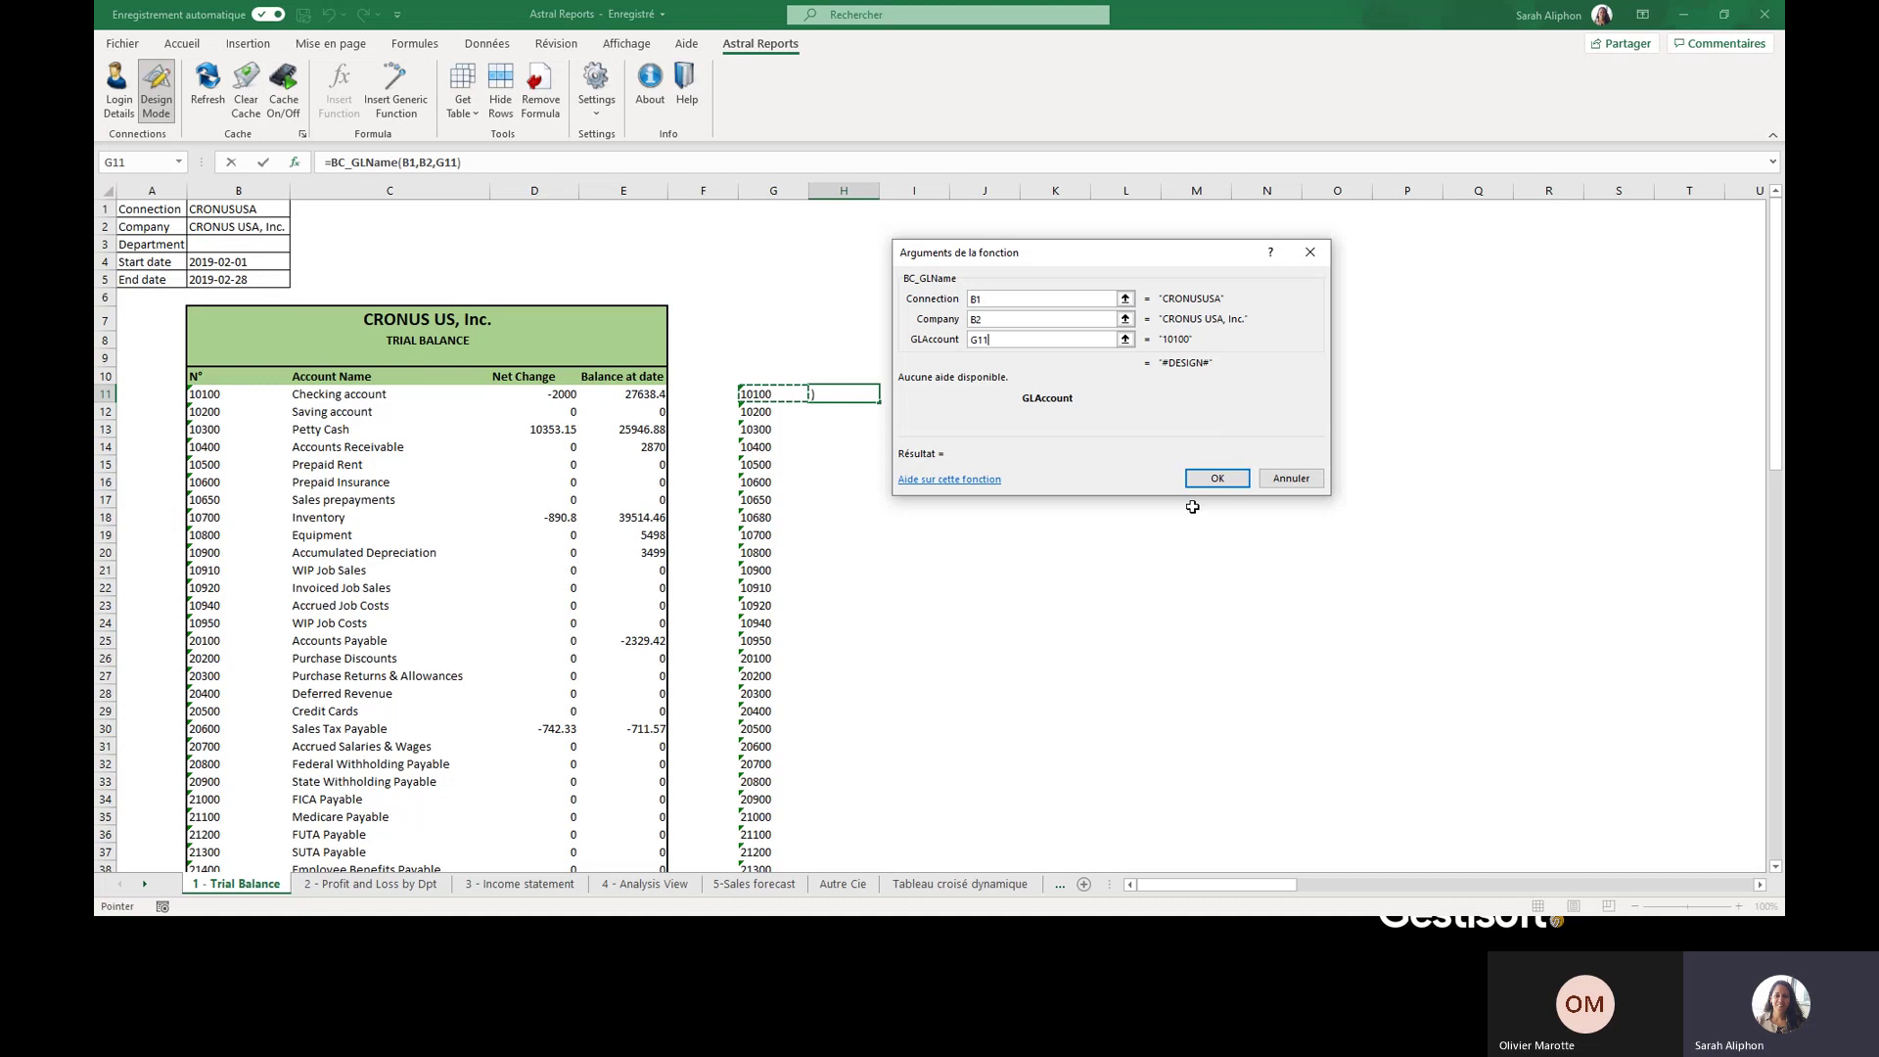
{"action": "left_click", "coordinate": [1223, 480]}
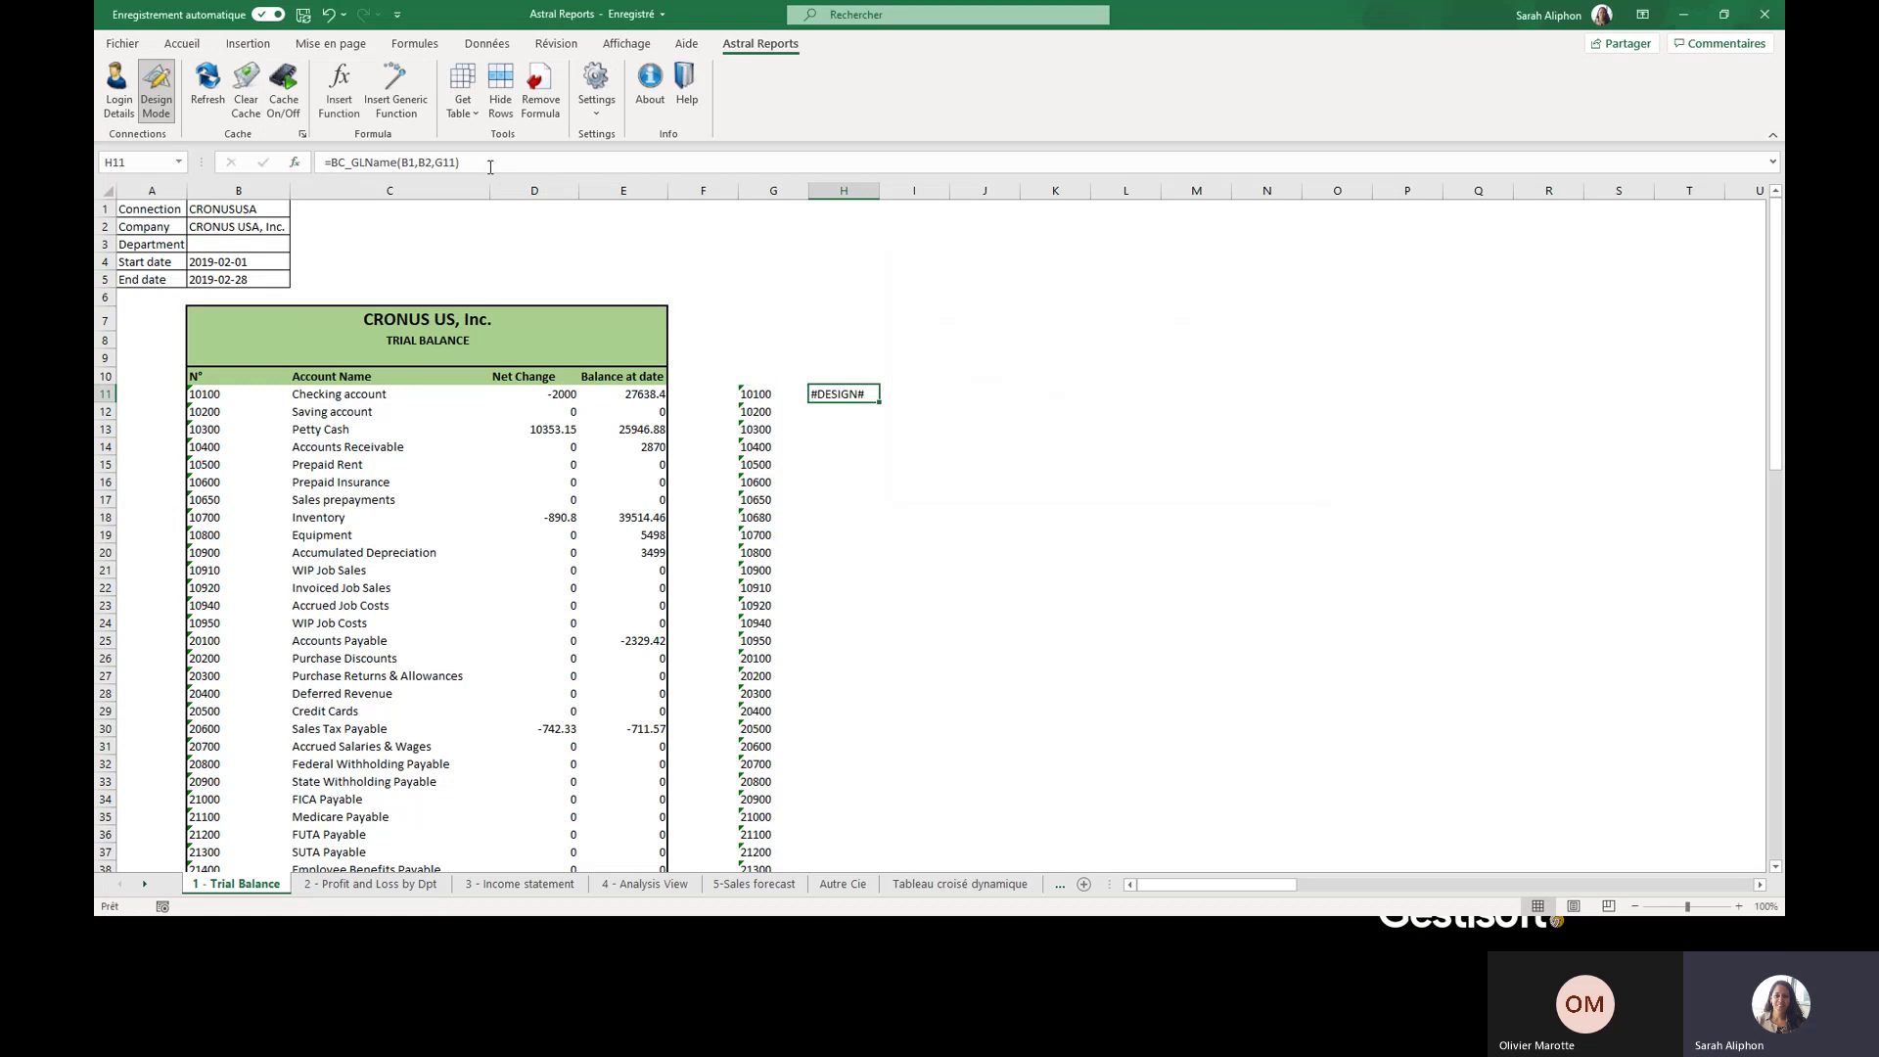
- Lock the H11 formula references as $B$1, $B$2 and $G11, and fill the formula down column H for all accounts
{"action": "left_click_drag", "start_coordinate": [482, 165], "coordinate": [304, 166]}
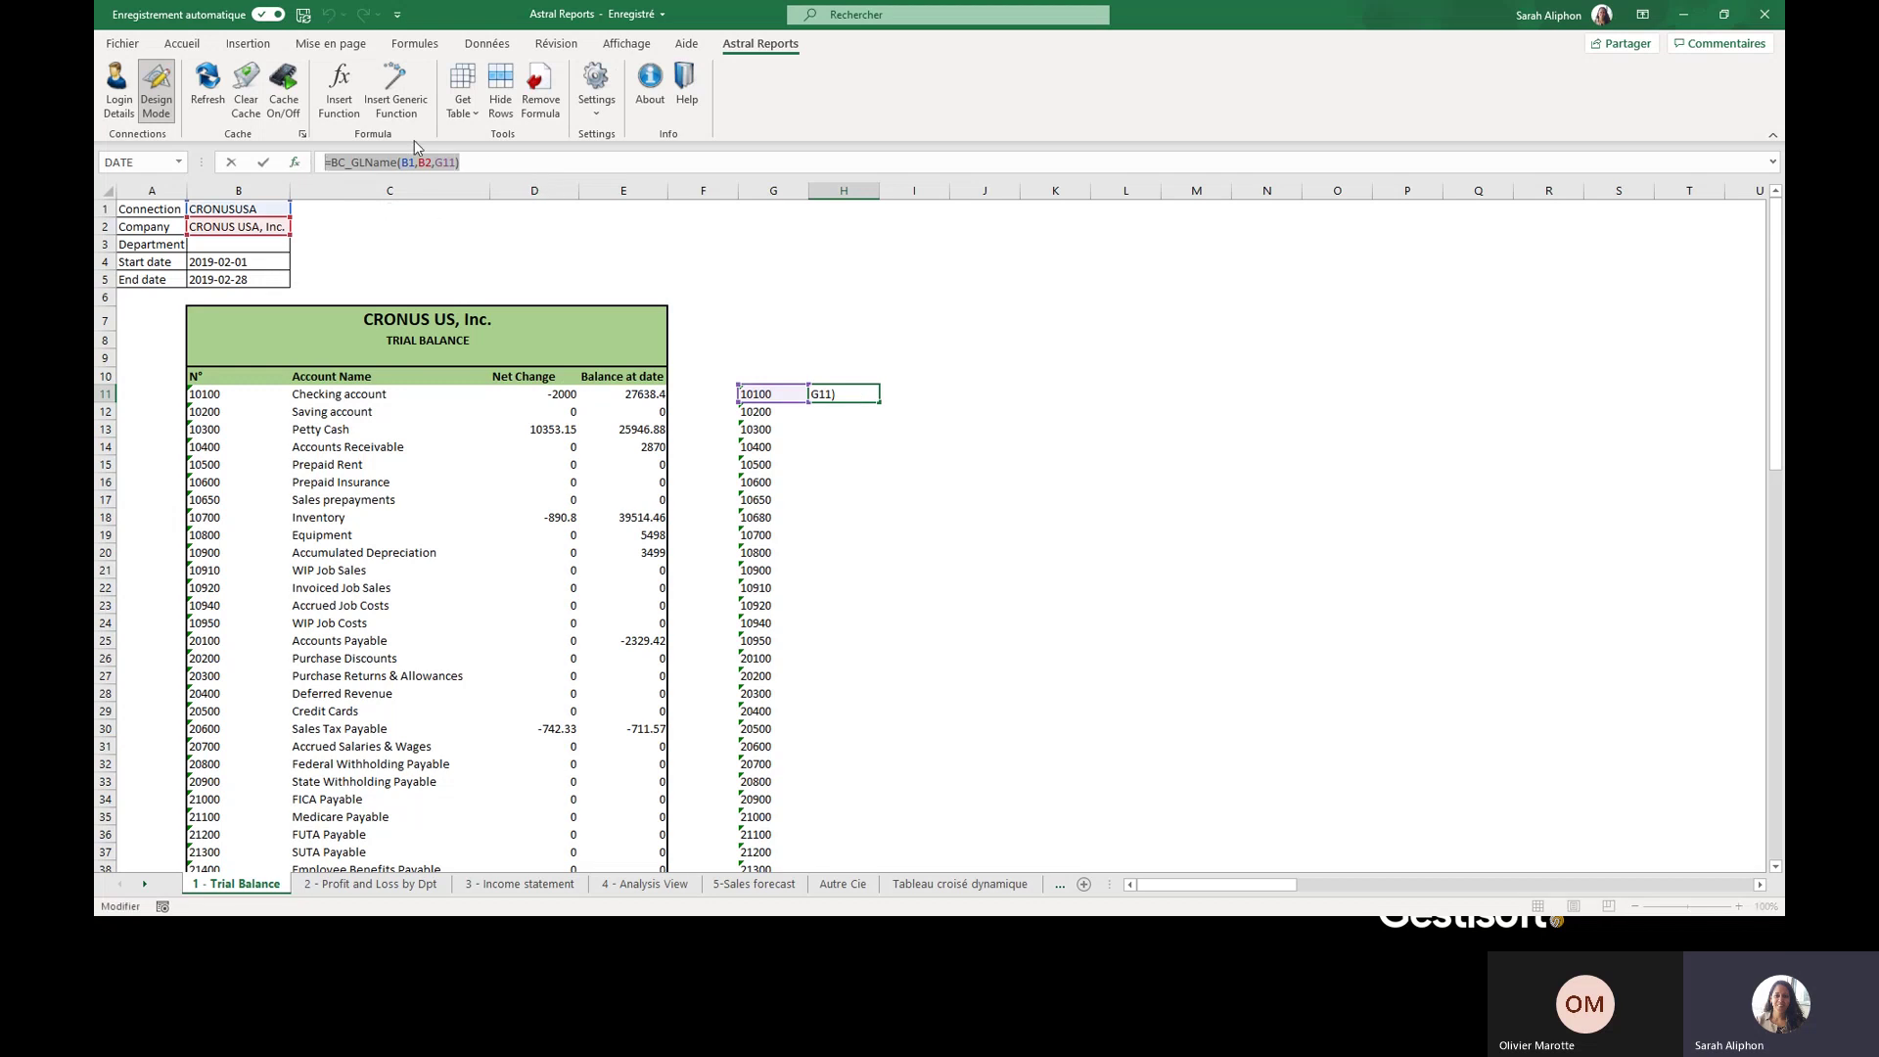
{"action": "key", "text": "F4"}
{"action": "left_click", "coordinate": [513, 164]}
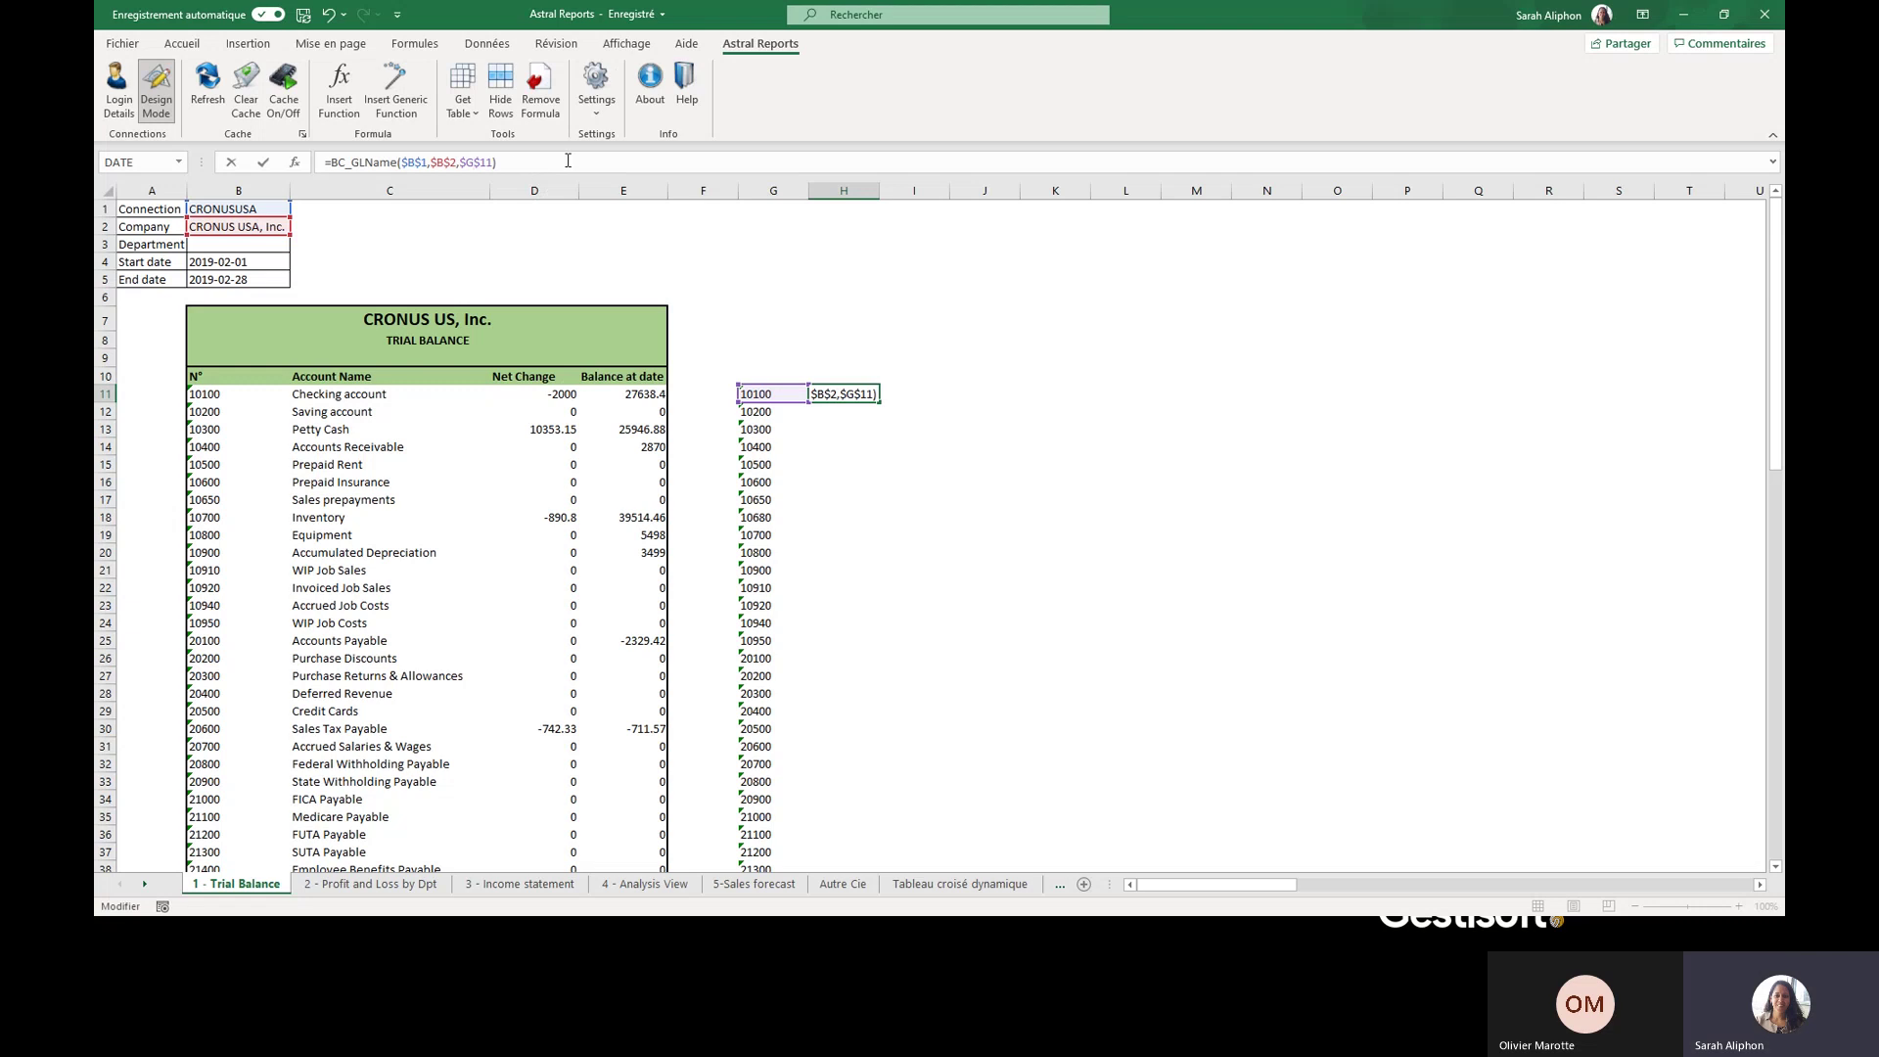
{"action": "left_click", "coordinate": [475, 164]}
{"action": "key", "text": "Return"}
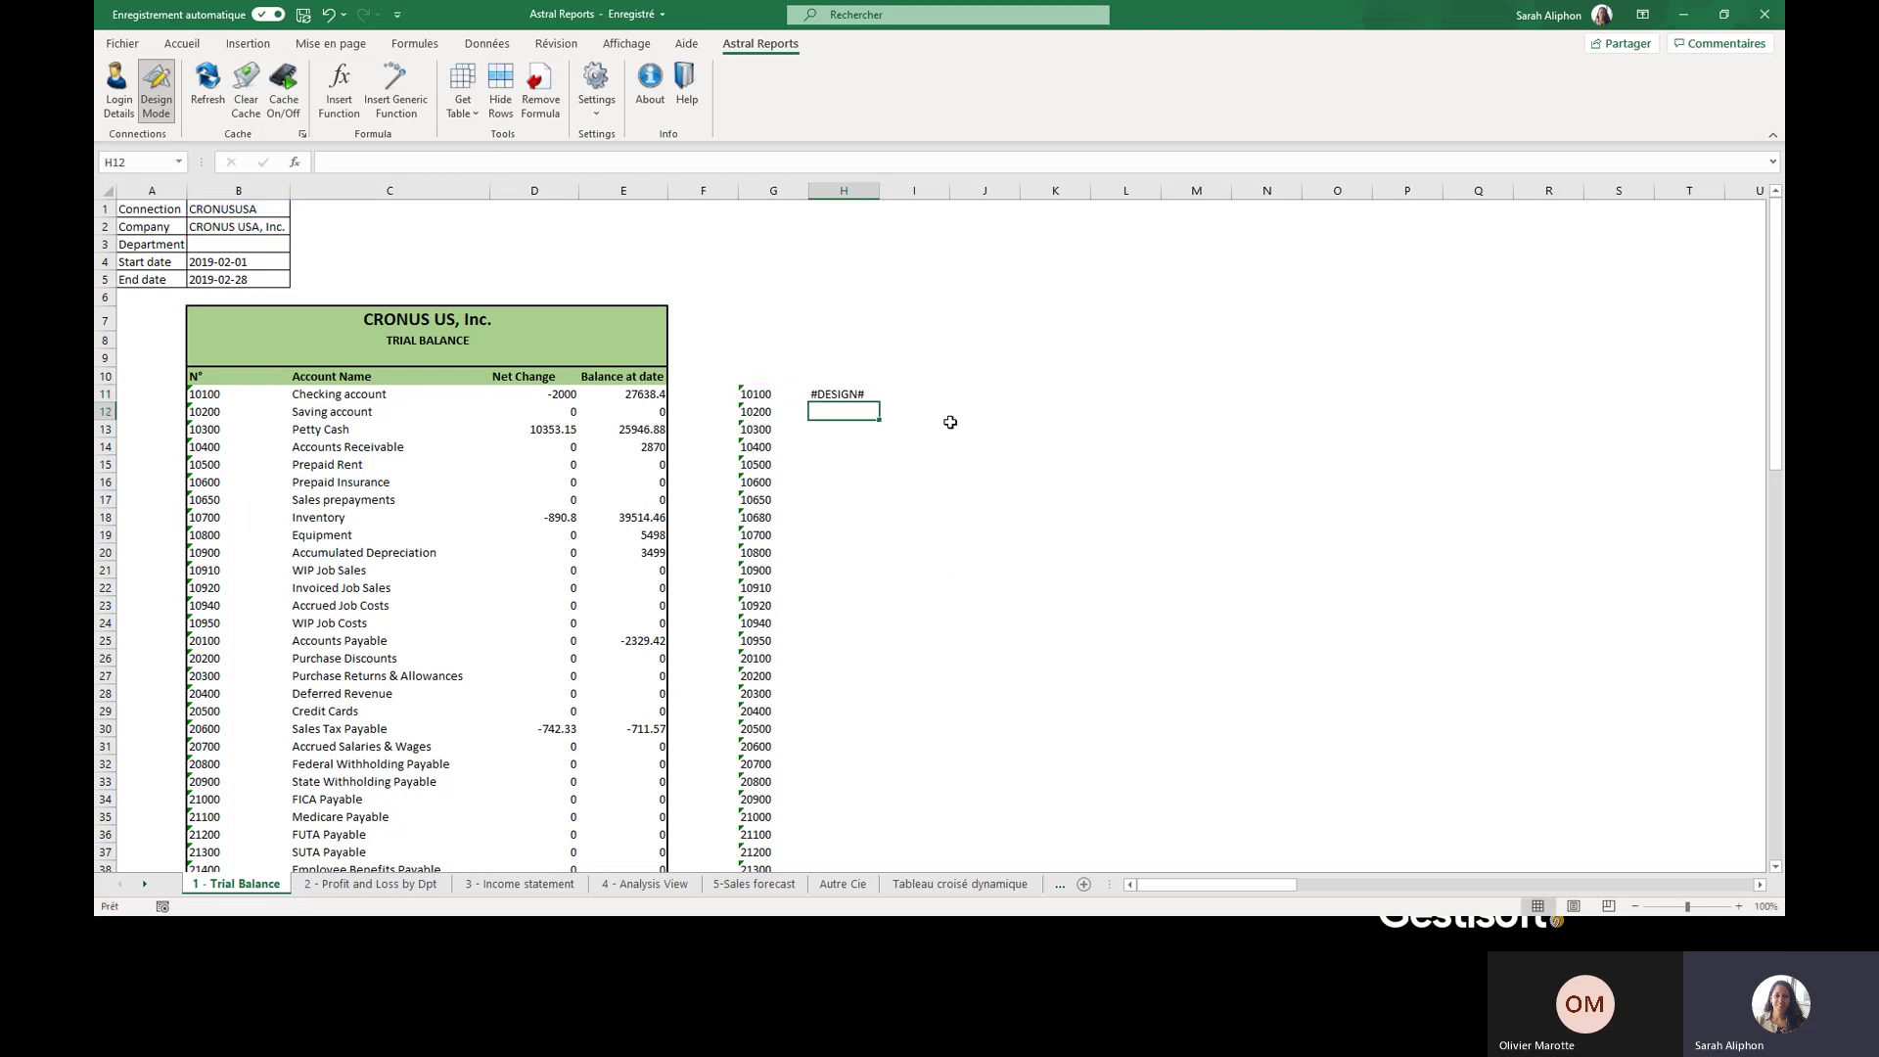
{"action": "left_click", "coordinate": [847, 392]}
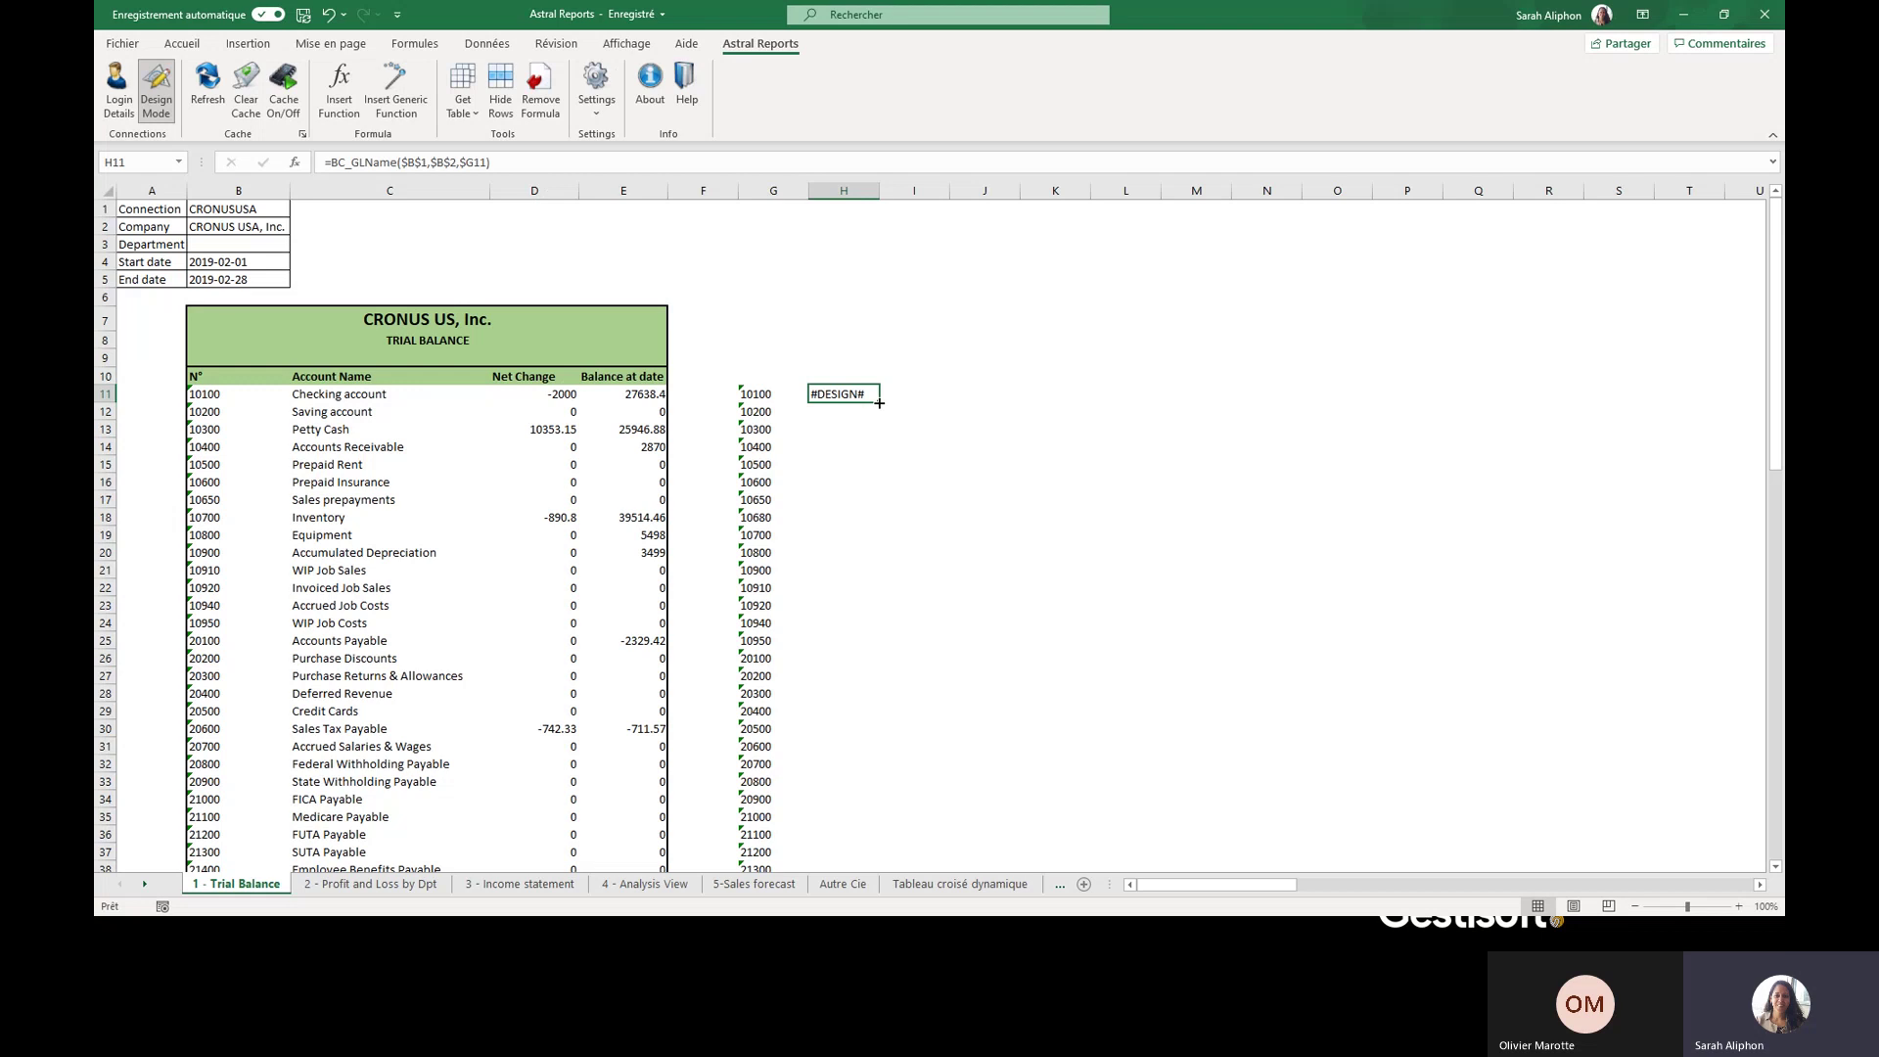
{"action": "double_click", "coordinate": [879, 402]}
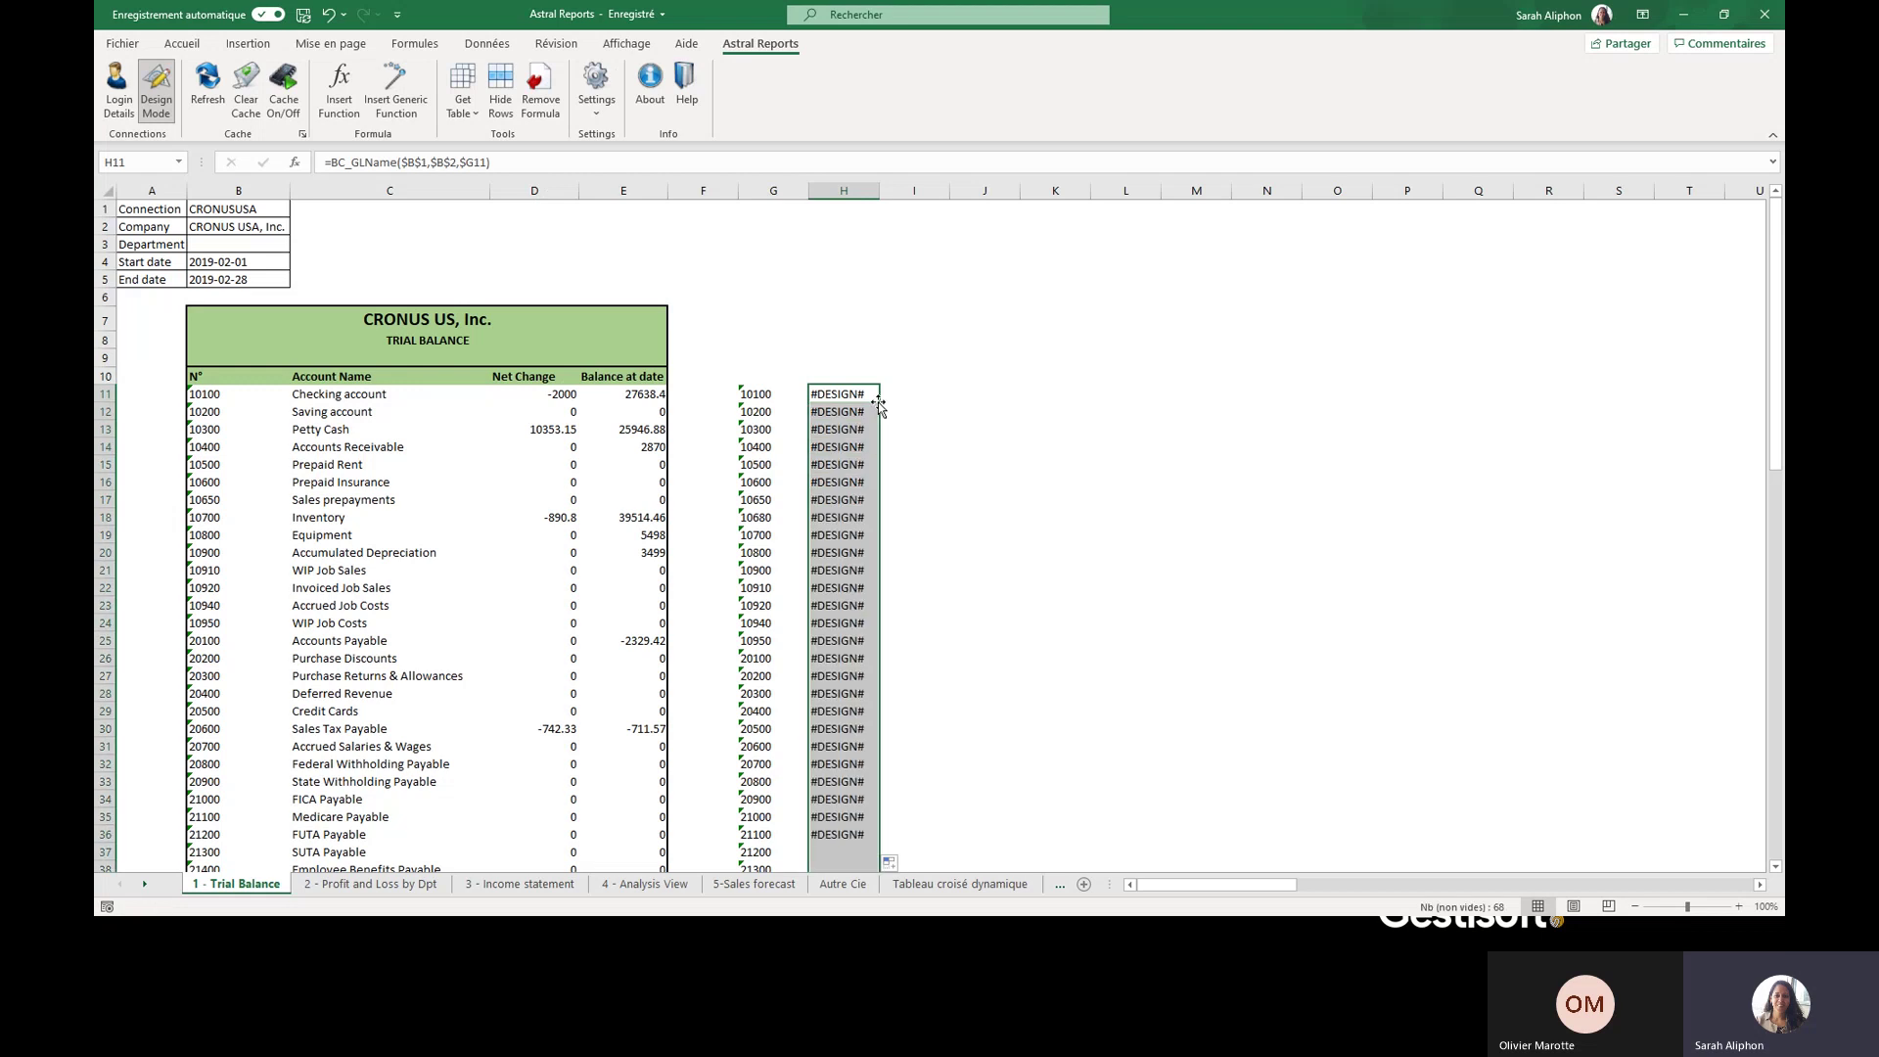
- Insert the Astral Reports function BC_GLAmount in cell I11, opening its arguments
{"action": "left_click", "coordinate": [905, 390]}
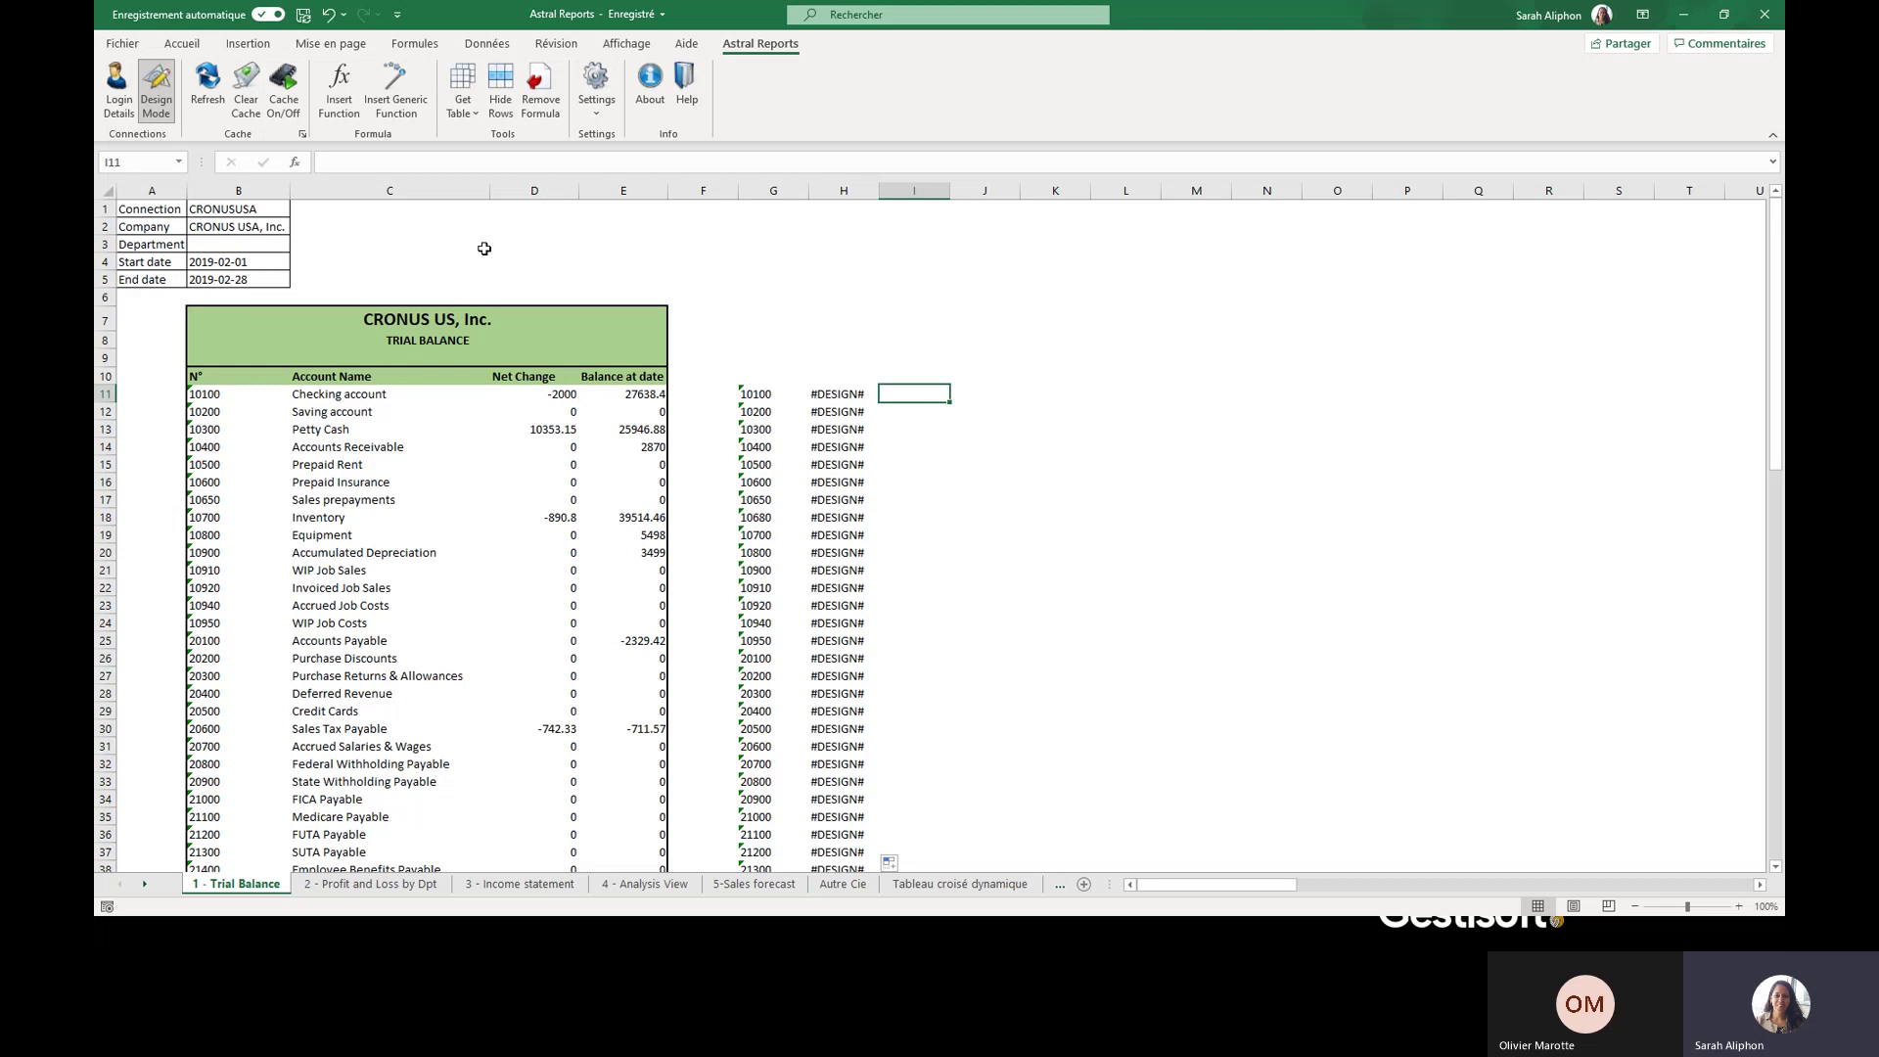
{"action": "left_click", "coordinate": [339, 86]}
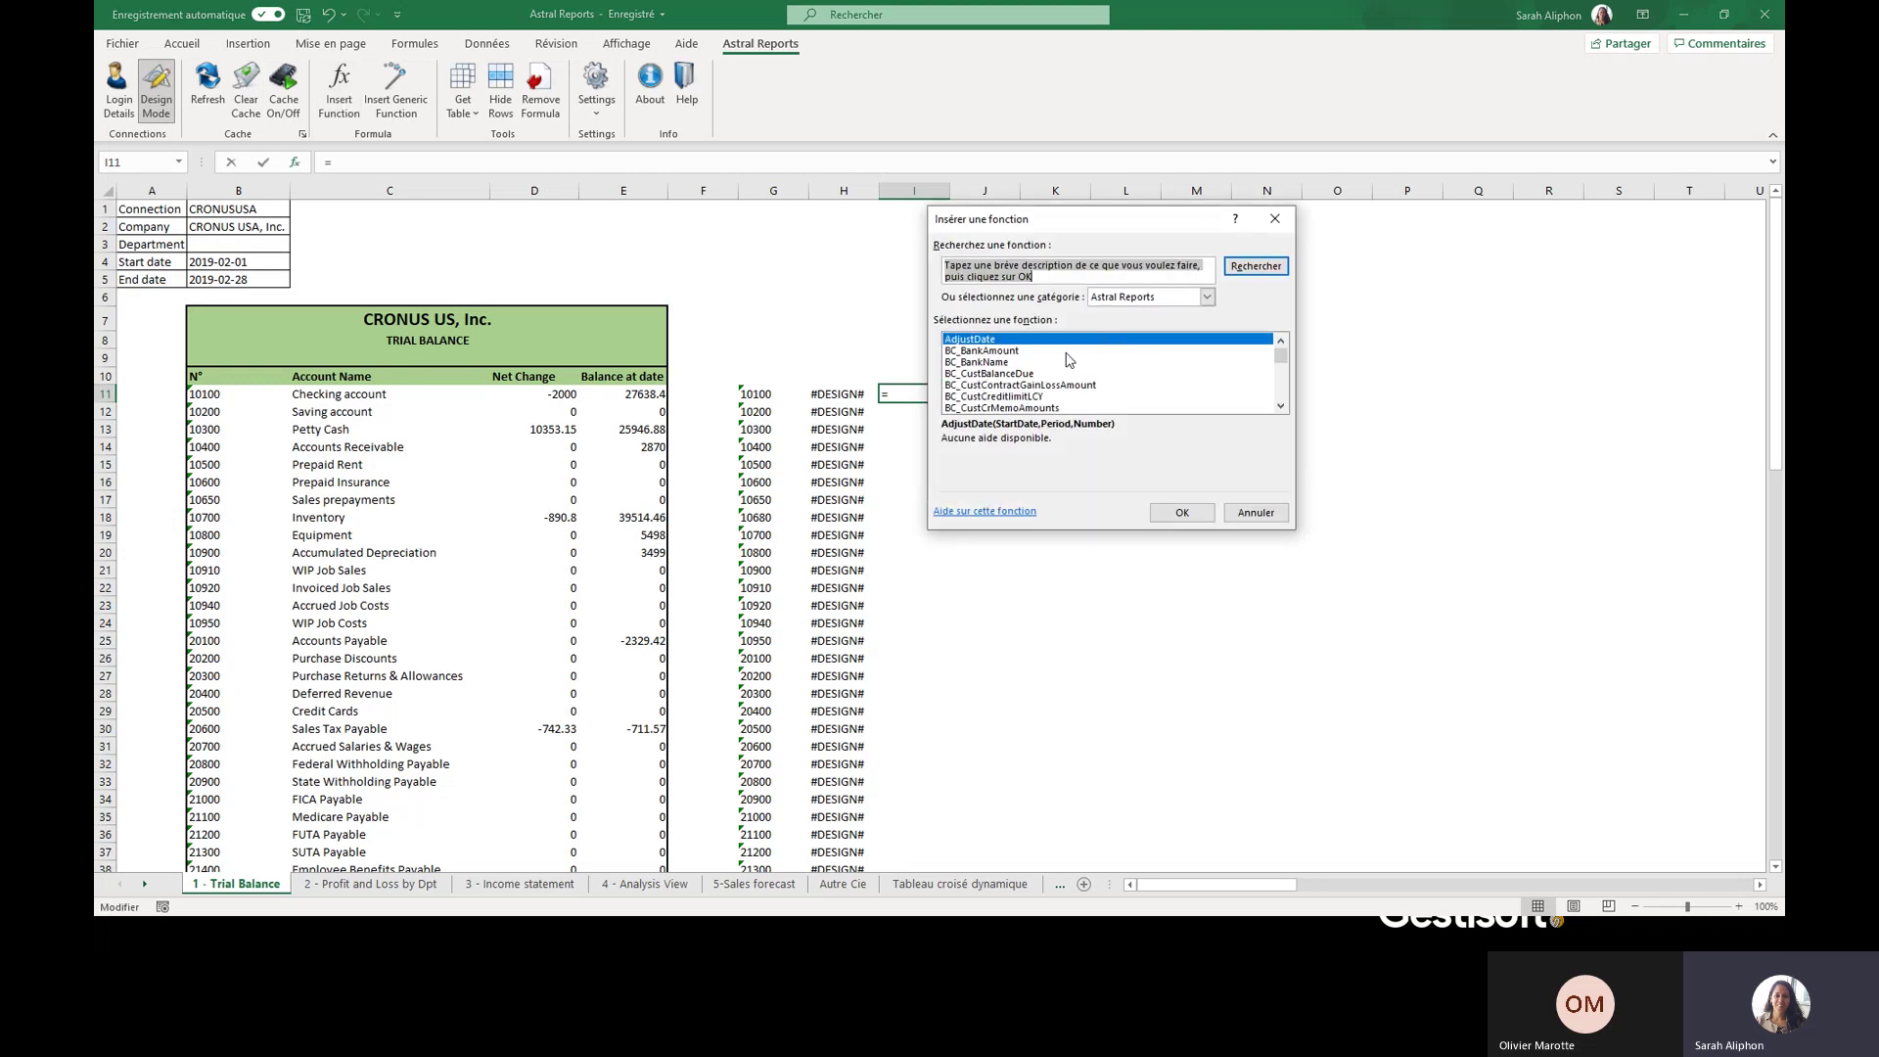
{"action": "left_click", "coordinate": [1122, 386]}
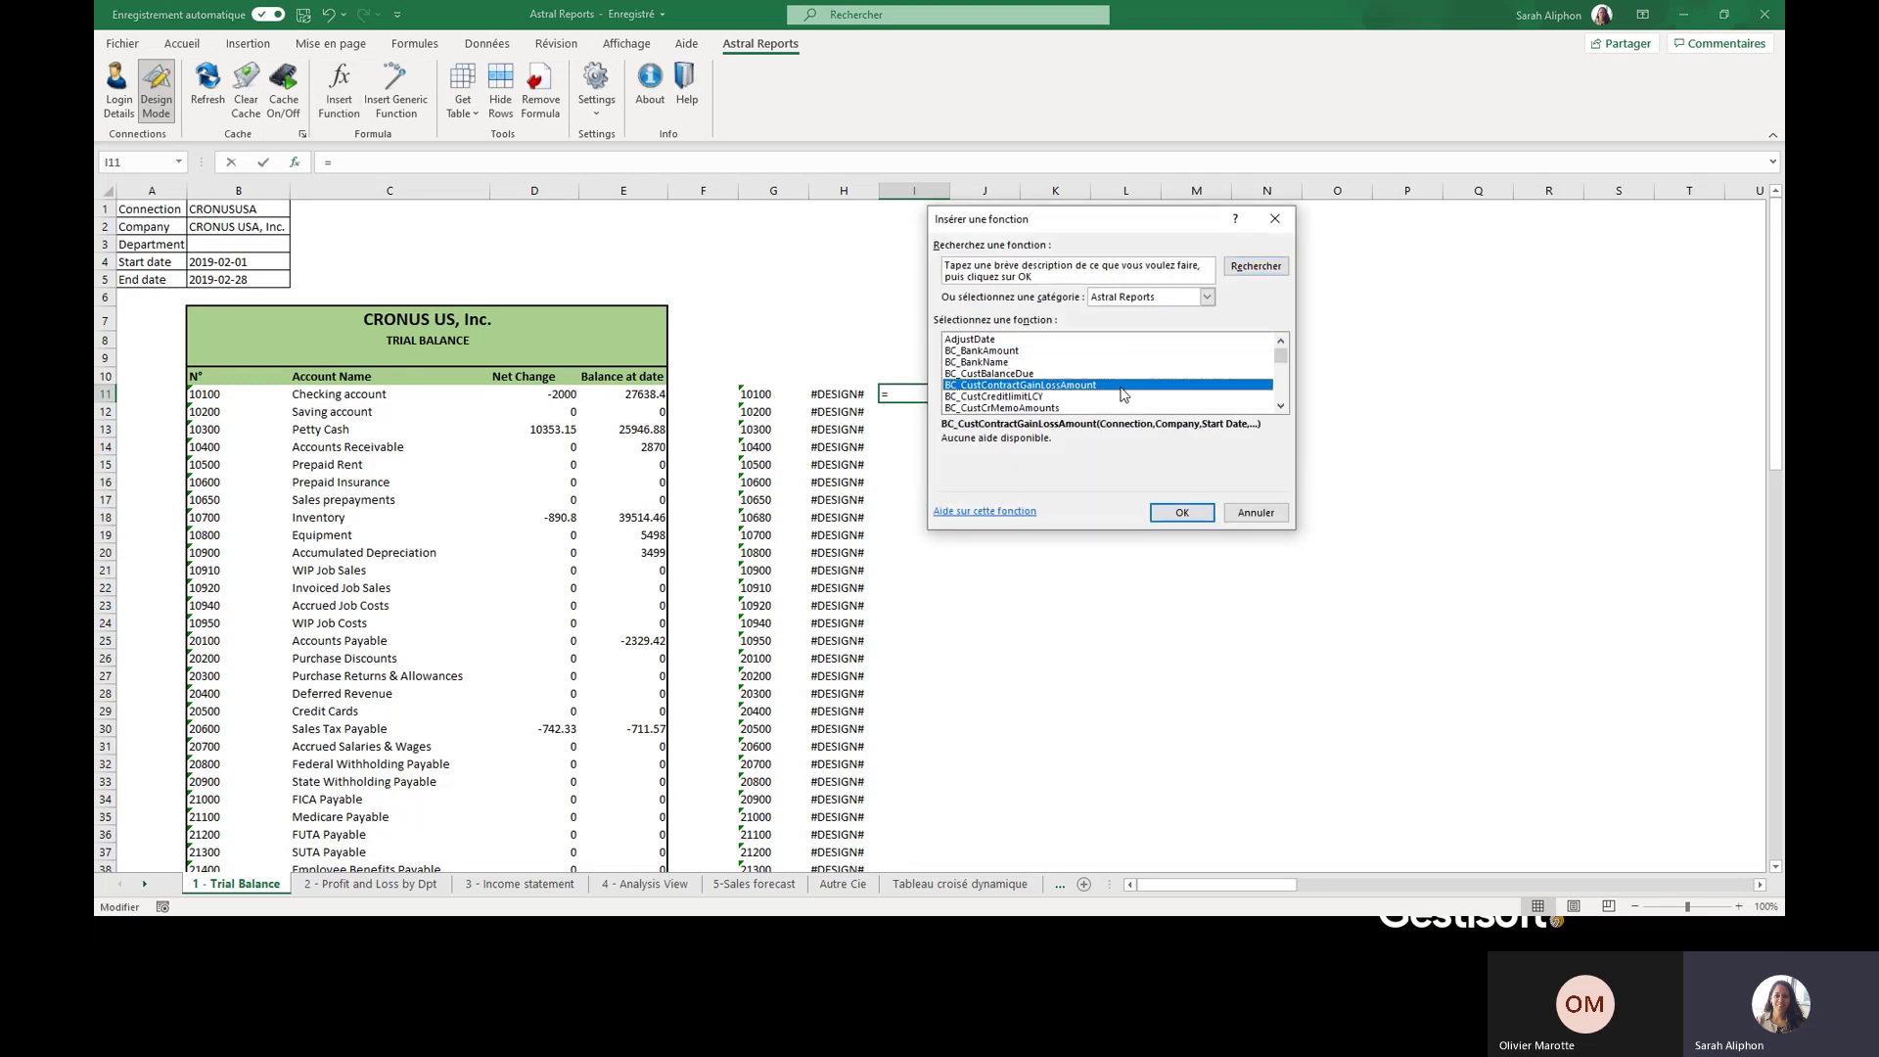
{"action": "scroll", "coordinate": [1037, 386], "scroll_direction": "down", "scroll_amount": 8}
{"action": "scroll", "coordinate": [1032, 389], "scroll_direction": "down", "scroll_amount": 5}
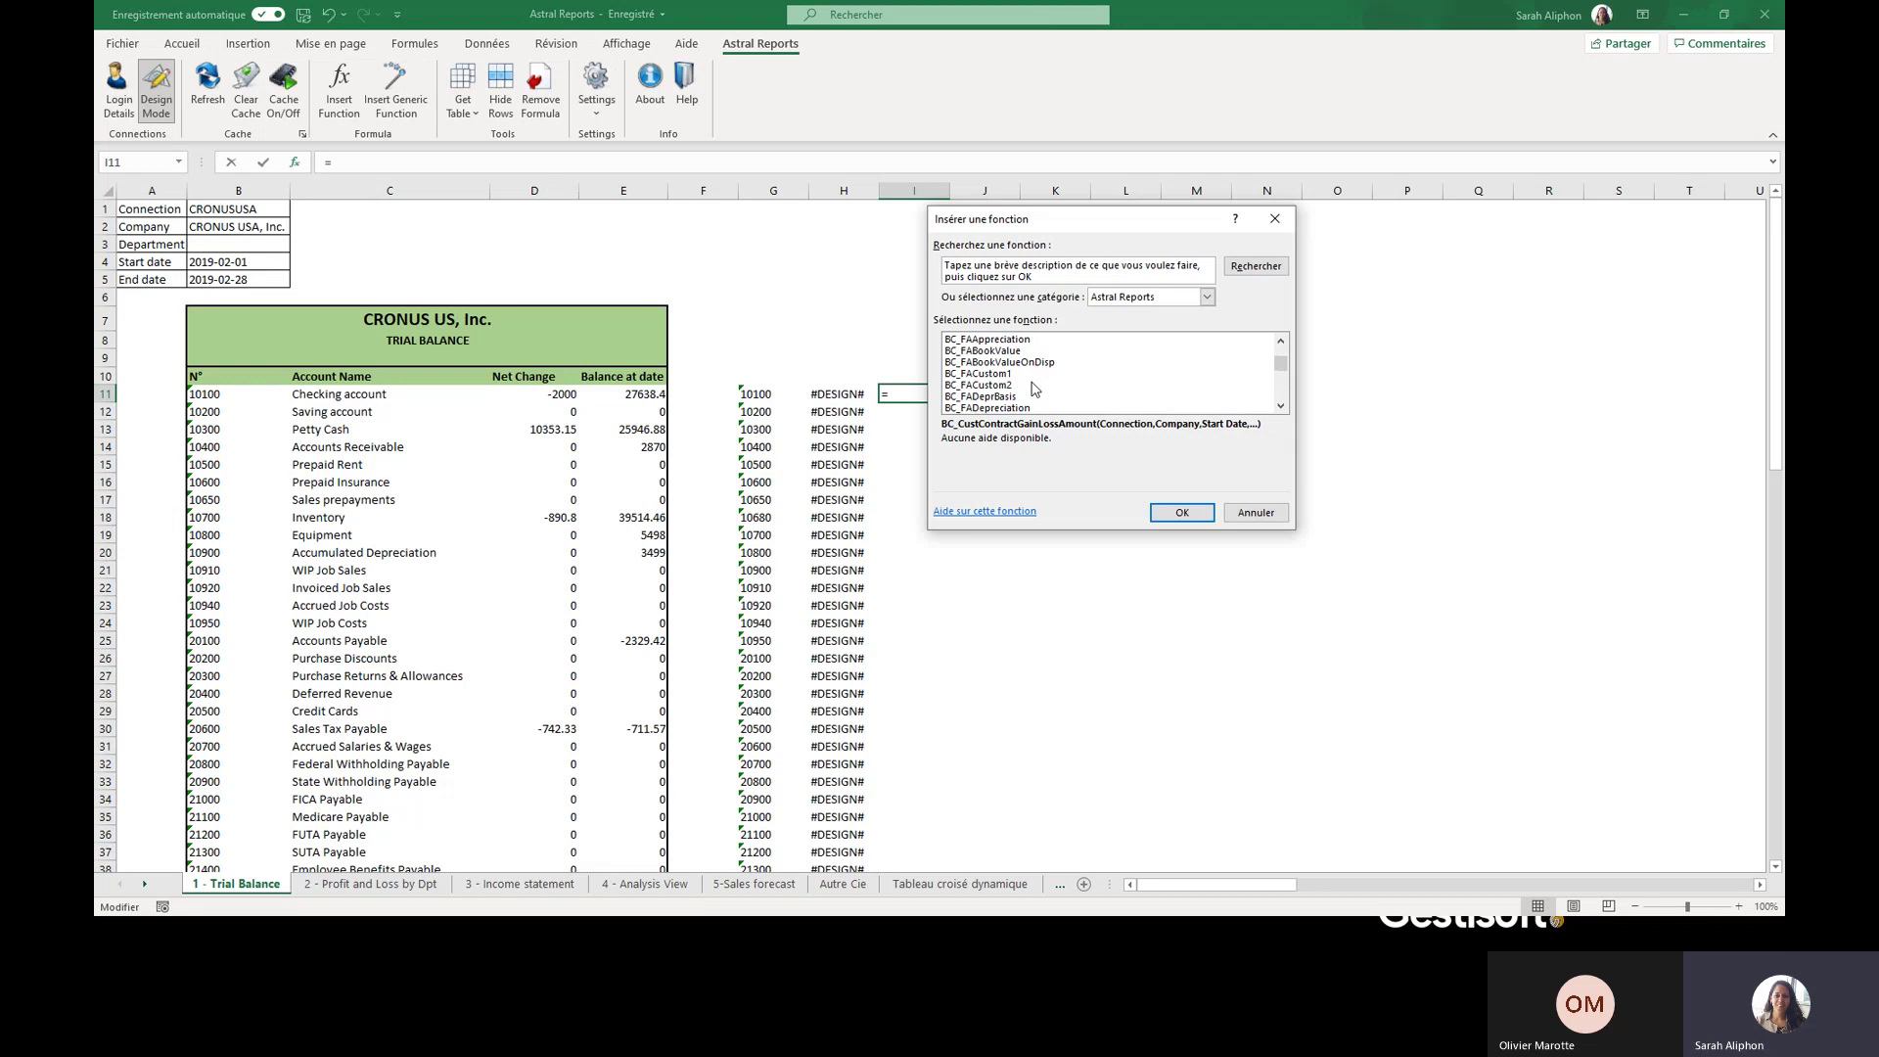
{"action": "left_click", "coordinate": [1008, 351]}
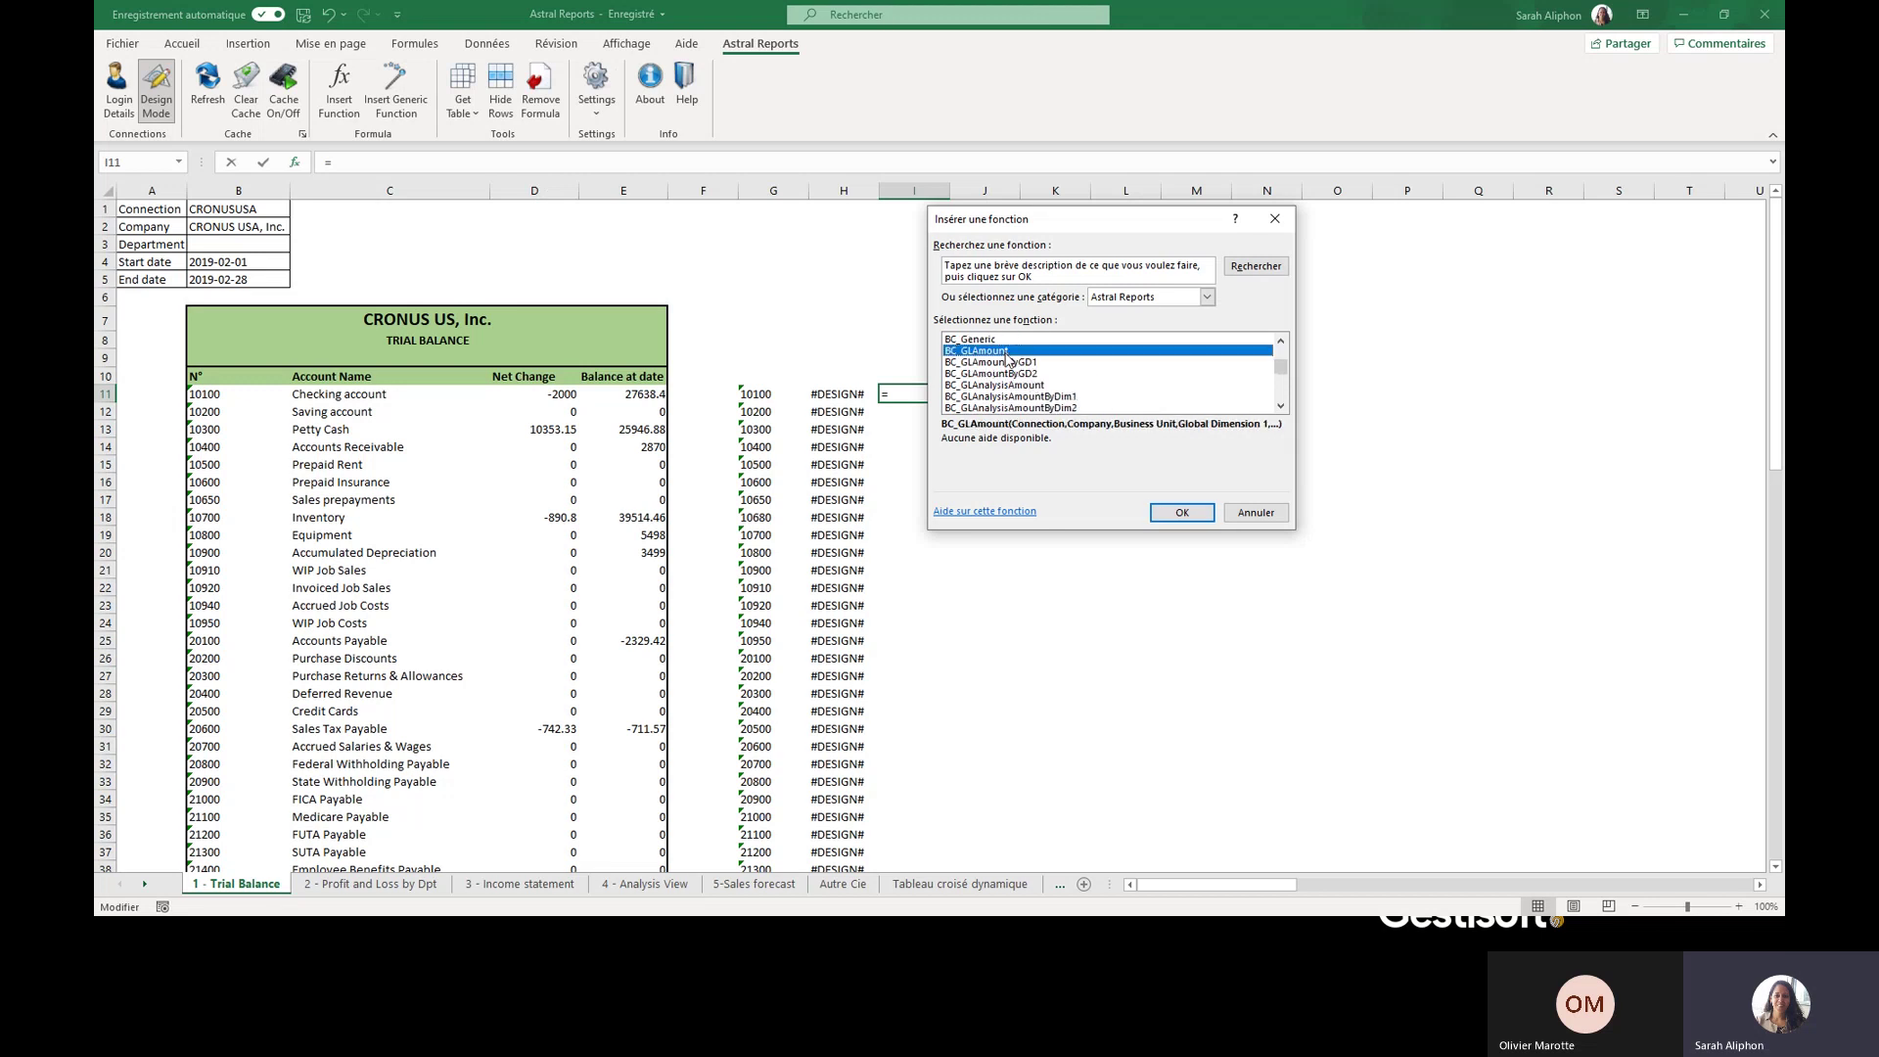
{"action": "left_click", "coordinate": [1181, 511]}
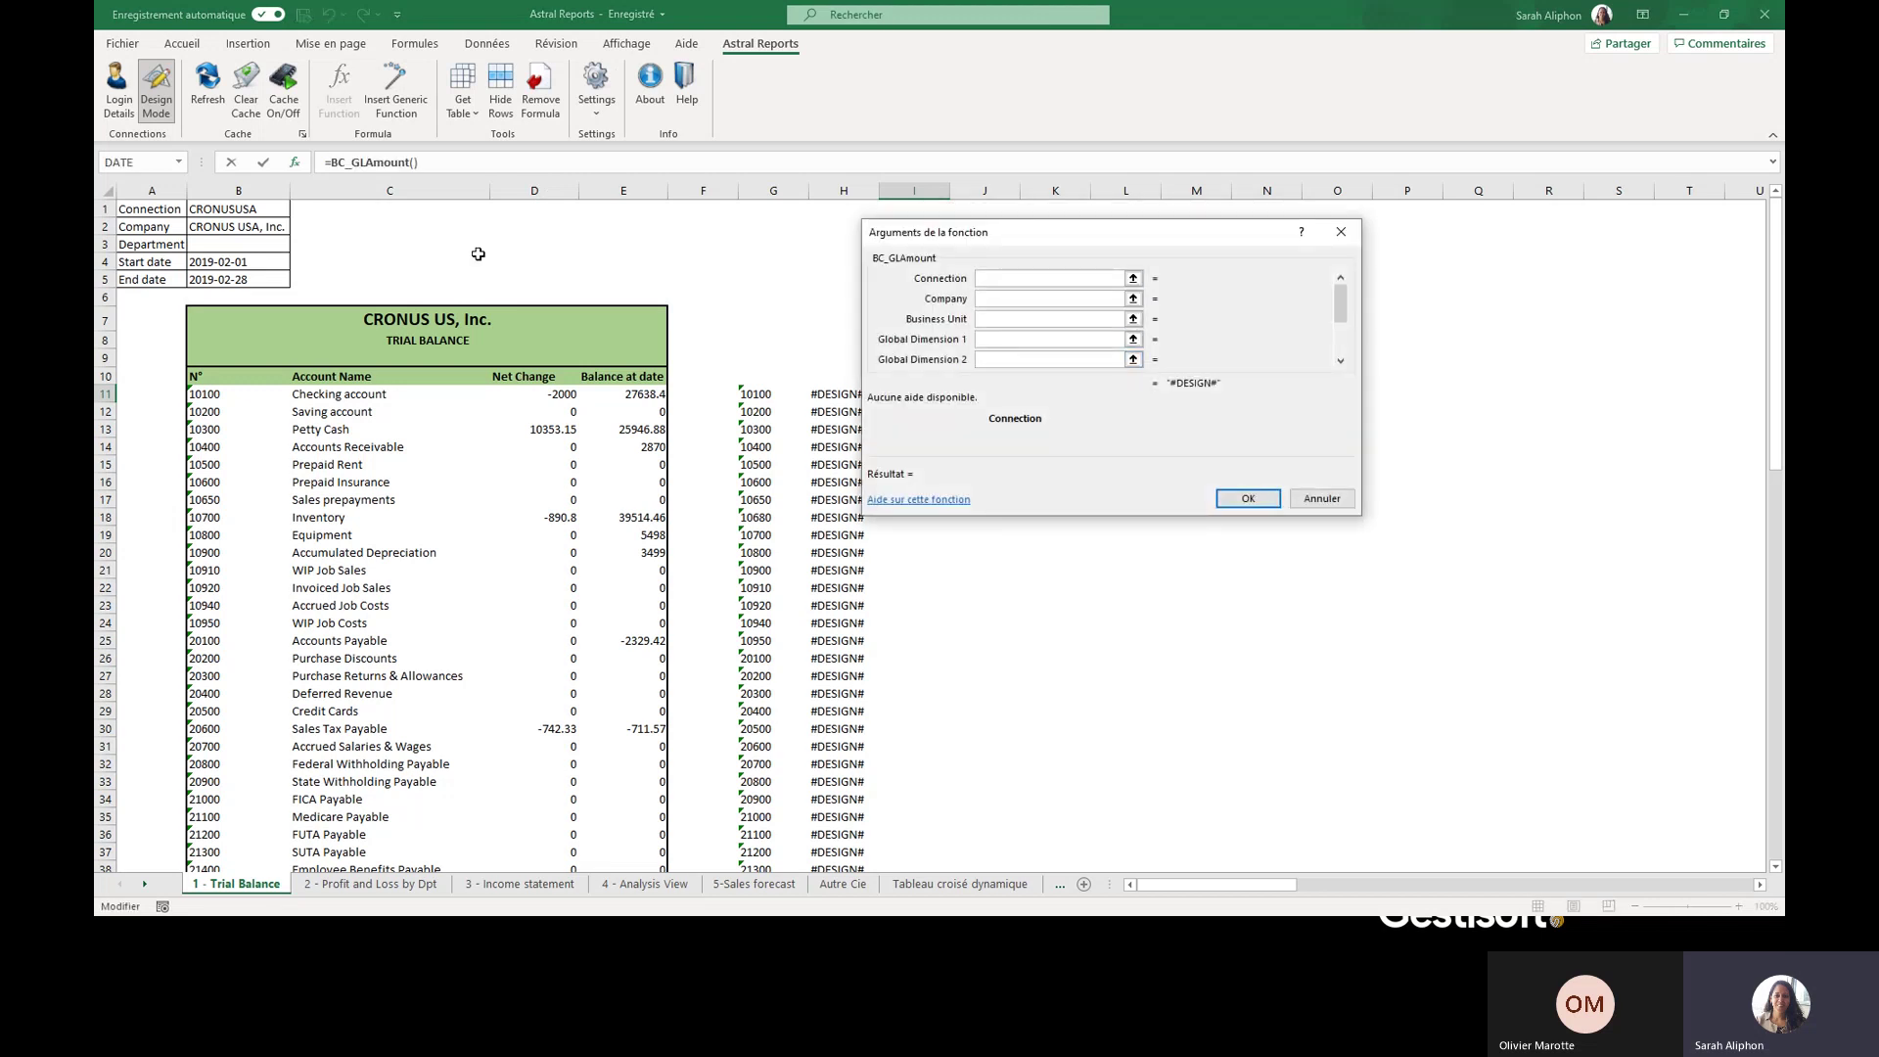
- Set the BC_GLAmount Connection argument to B1 and its Company argument to B2
{"action": "left_click", "coordinate": [262, 211]}
{"action": "left_click", "coordinate": [1023, 299]}
{"action": "left_click", "coordinate": [260, 231]}
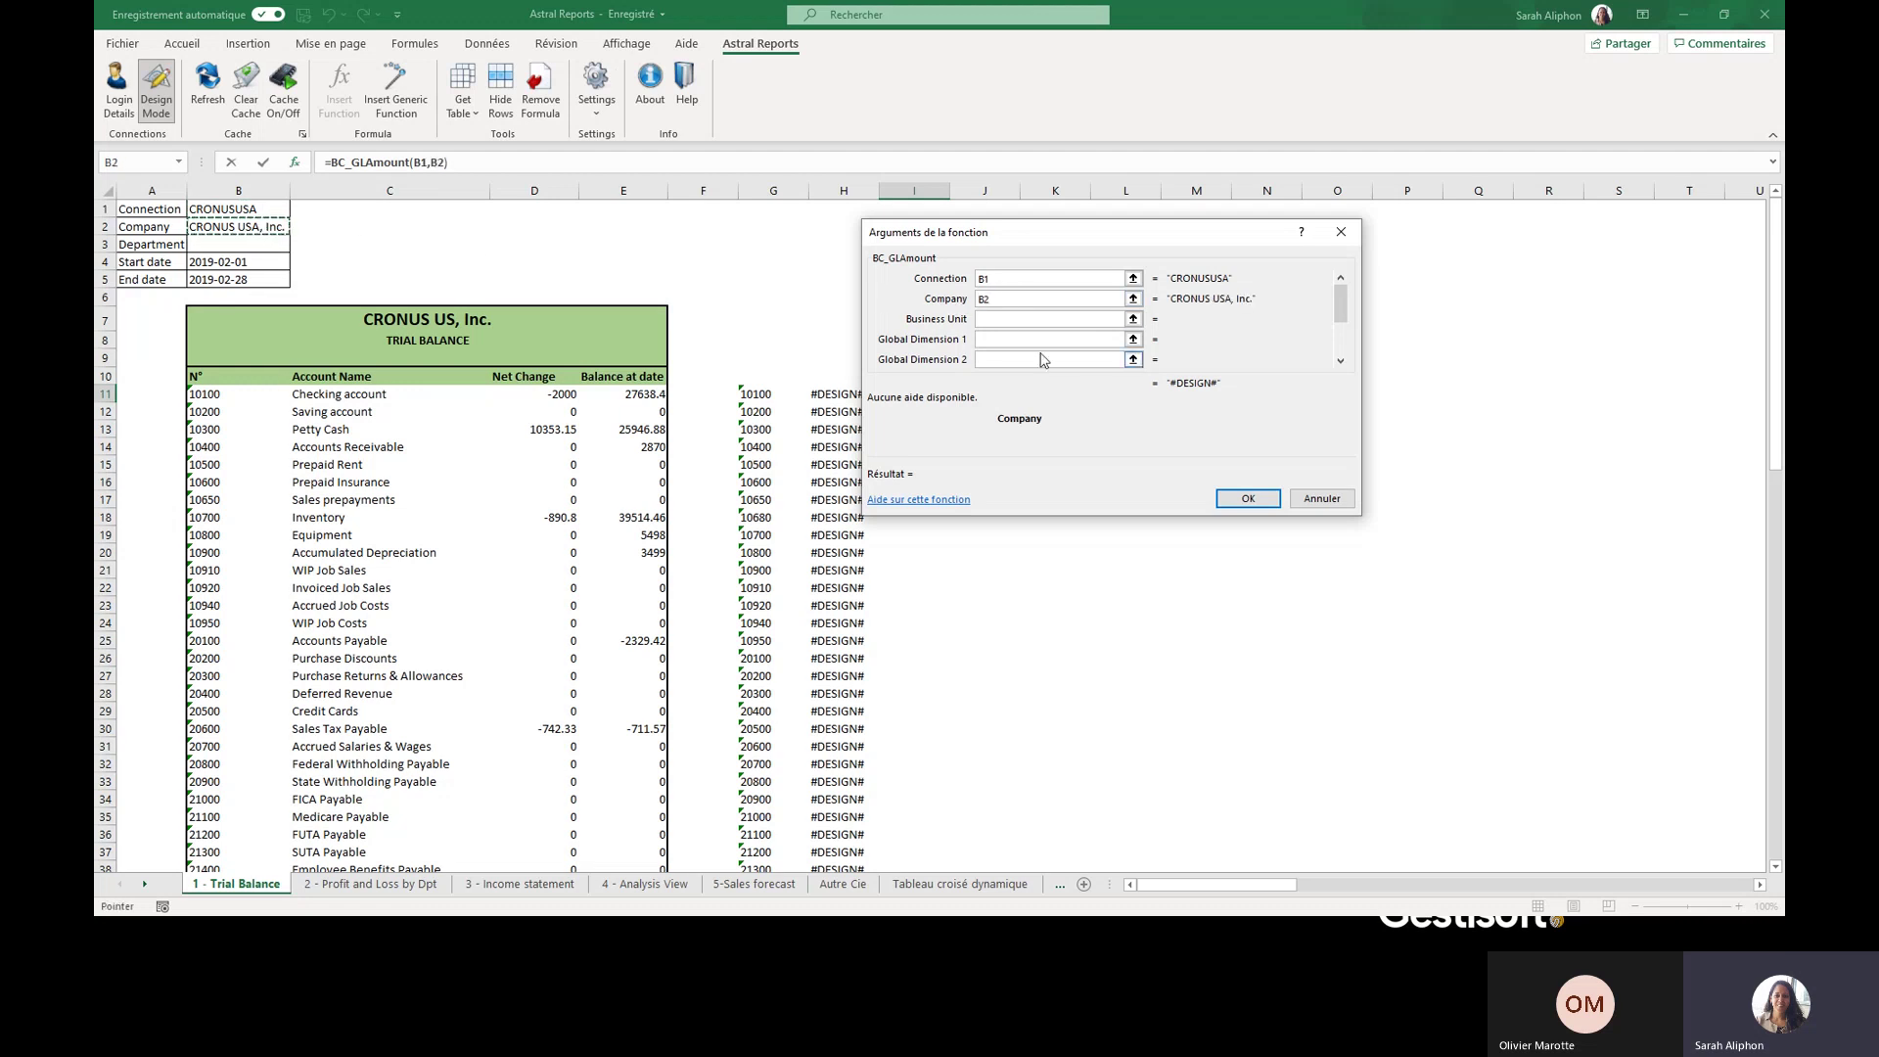
- Set the BC_GLAmount Start Date to B4 and End Date to B5, leaving Business Unit and both Global Dimensions empty
{"action": "left_click", "coordinate": [1013, 320]}
{"action": "scroll", "coordinate": [1133, 339], "scroll_direction": "down", "scroll_amount": 1}
{"action": "left_click", "coordinate": [1339, 360]}
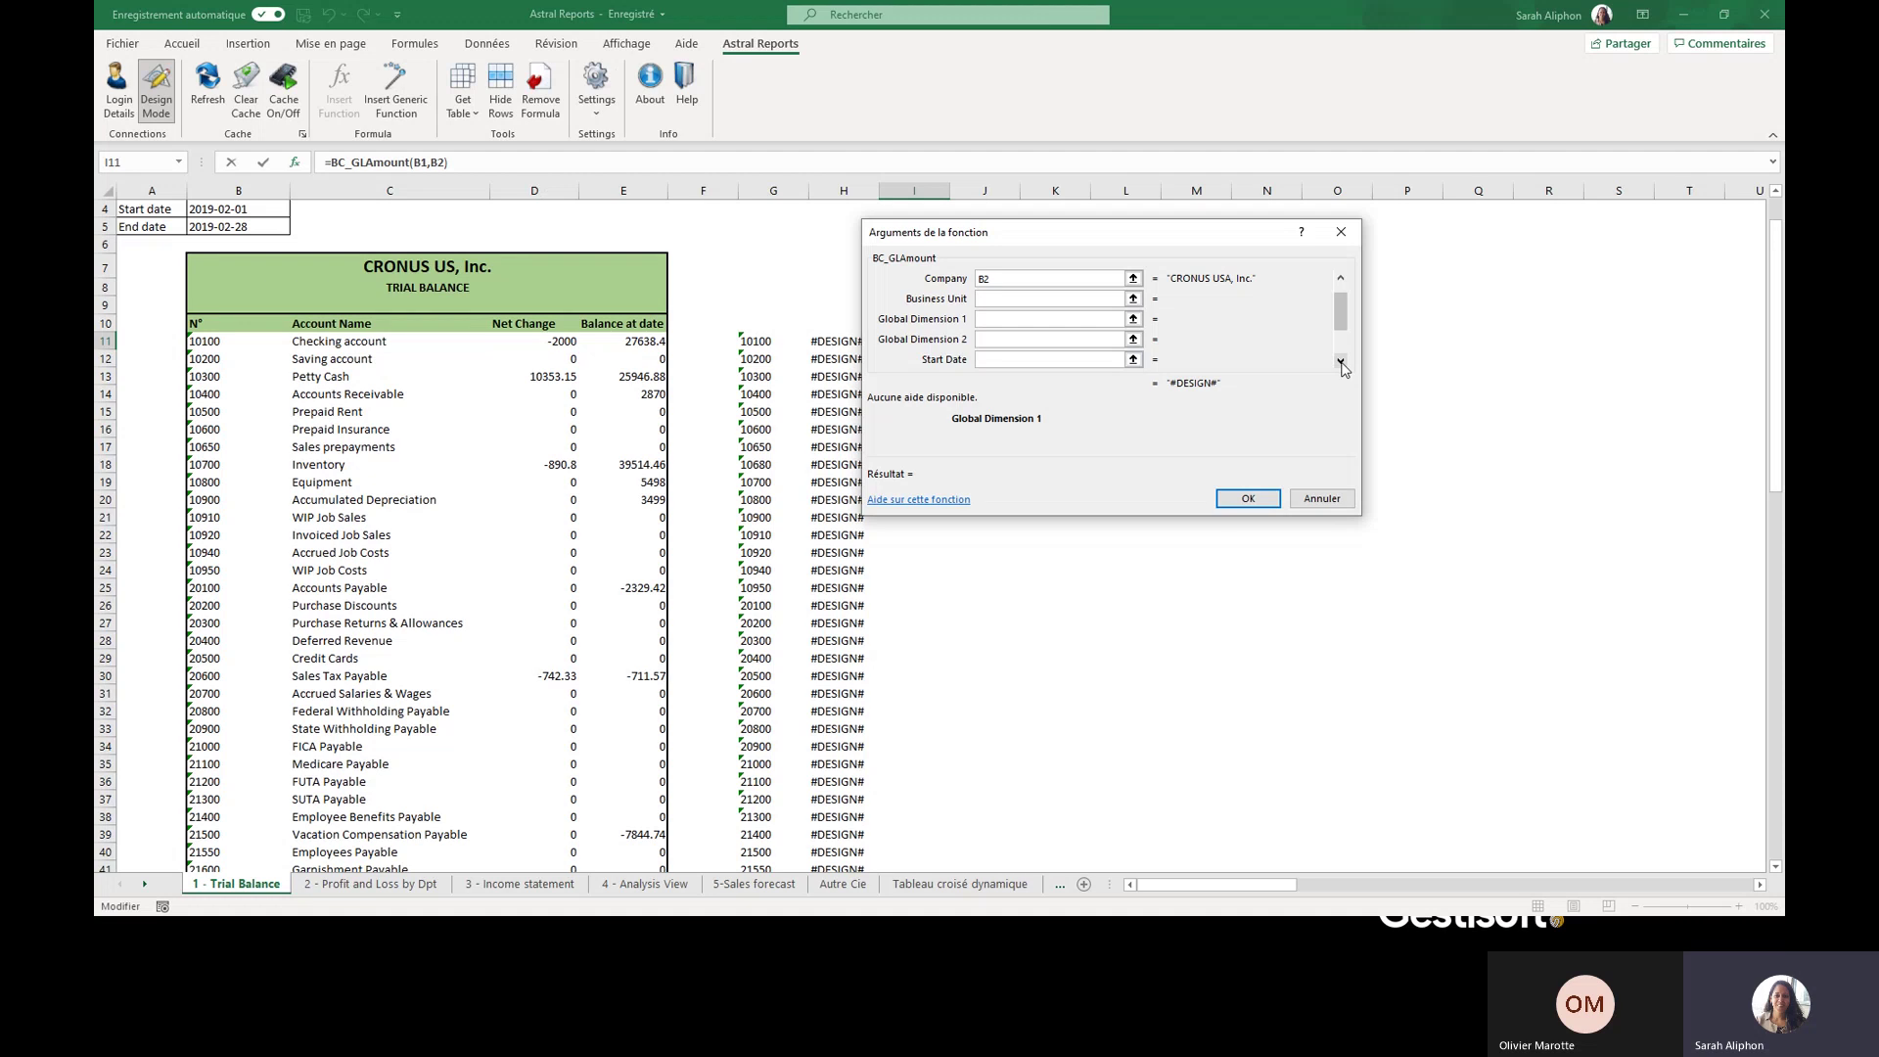
{"action": "left_click", "coordinate": [1090, 361]}
{"action": "left_click", "coordinate": [252, 208]}
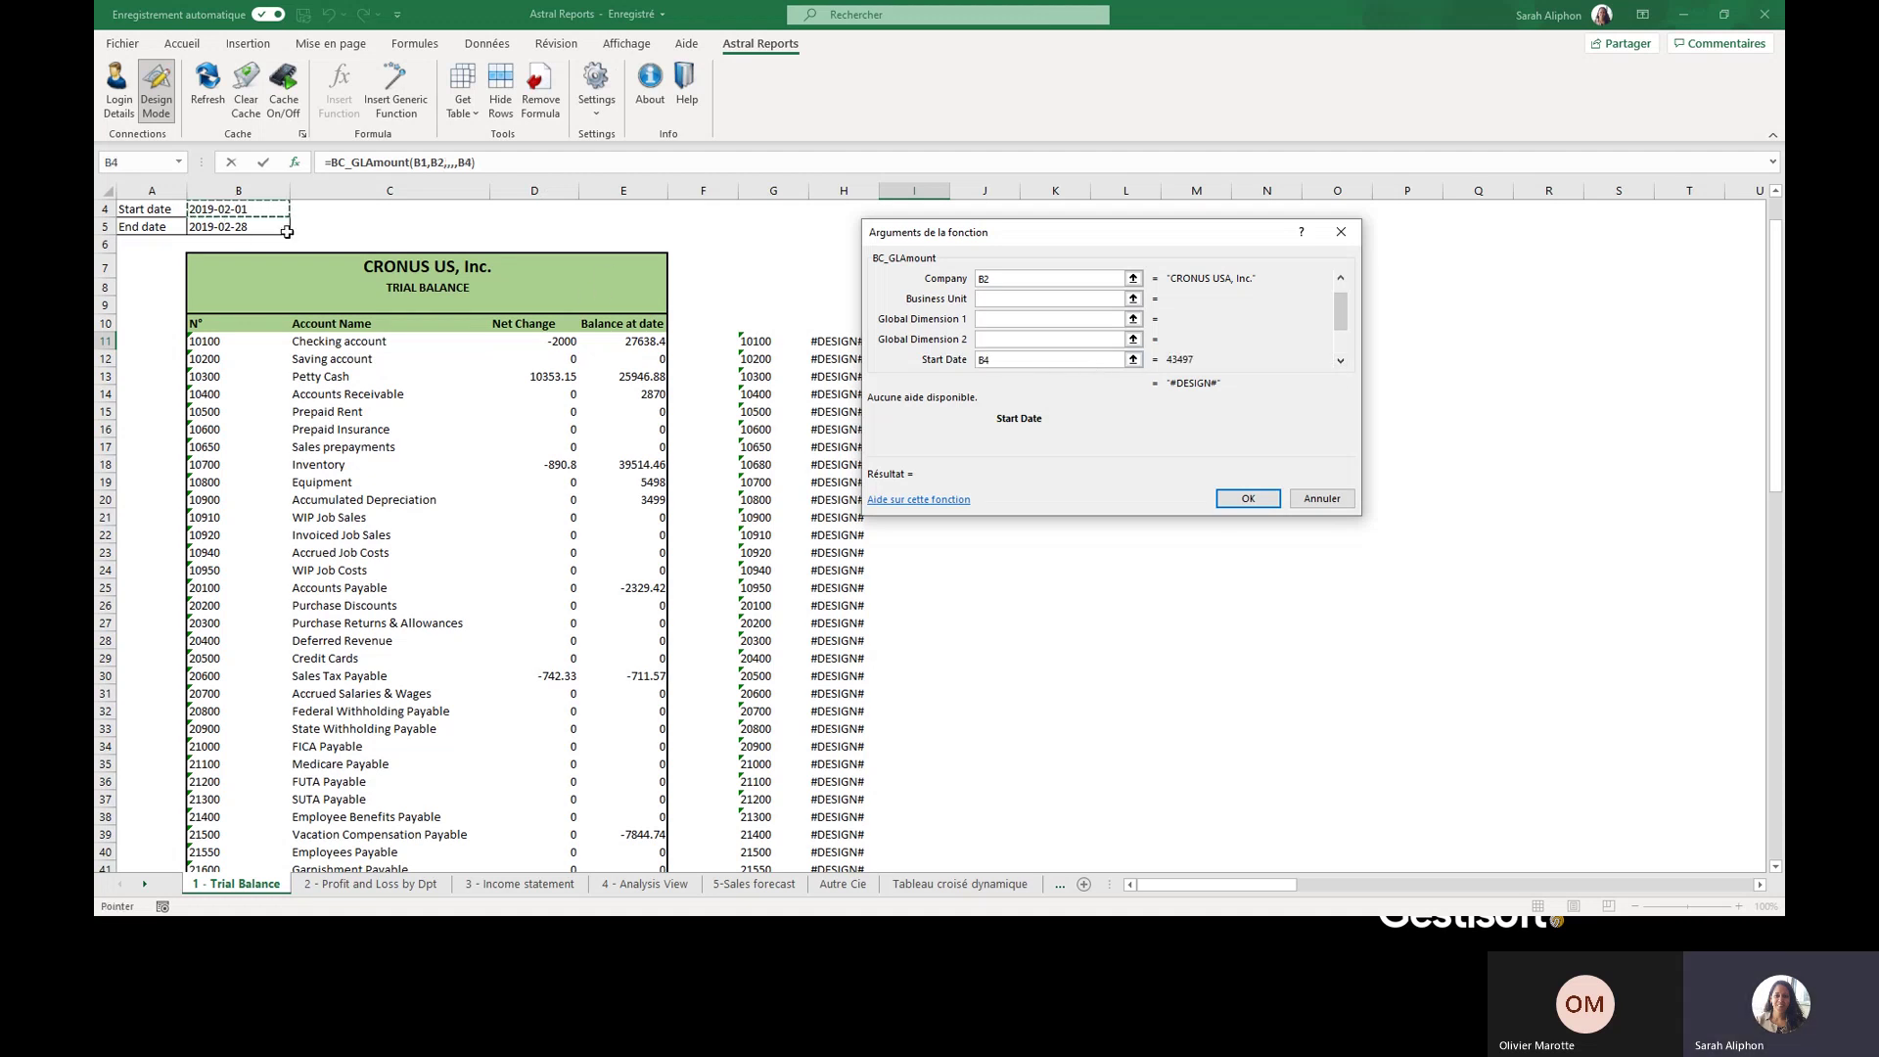
{"action": "left_click", "coordinate": [1341, 360]}
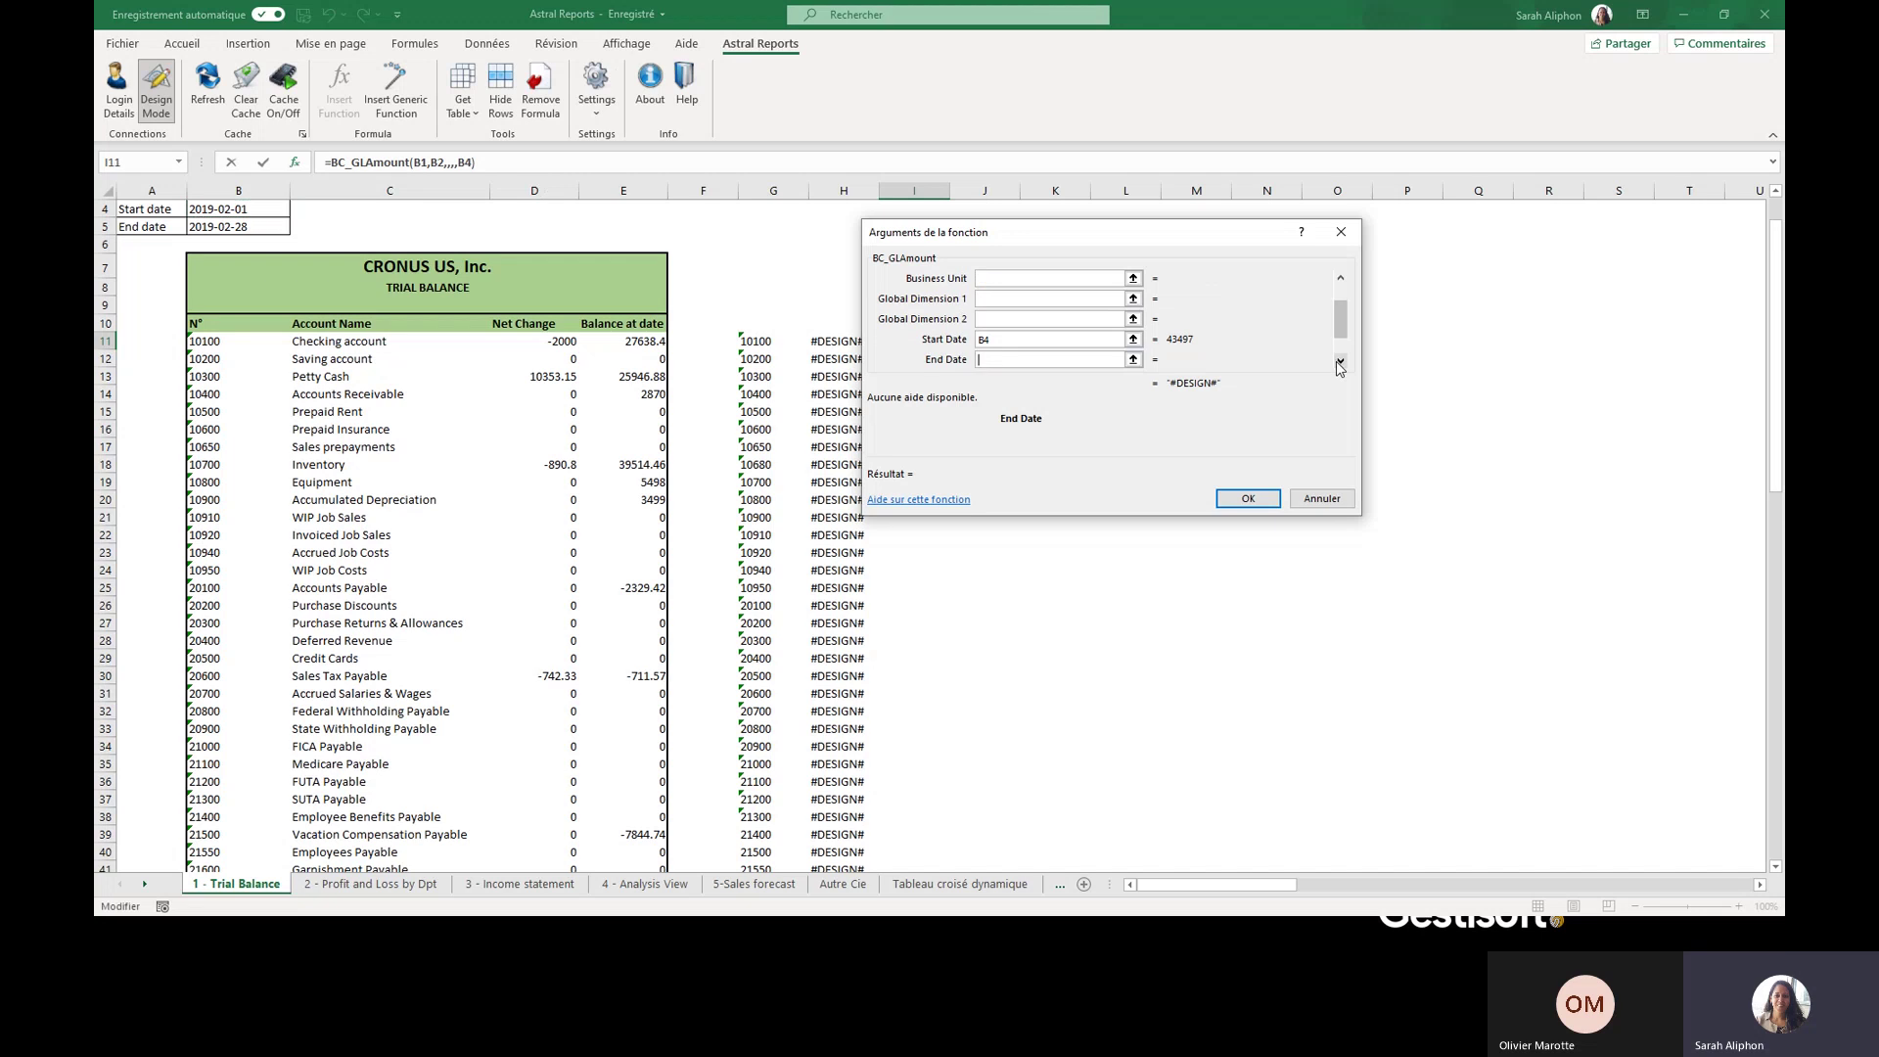
{"action": "left_click", "coordinate": [988, 359]}
{"action": "left_click", "coordinate": [232, 226]}
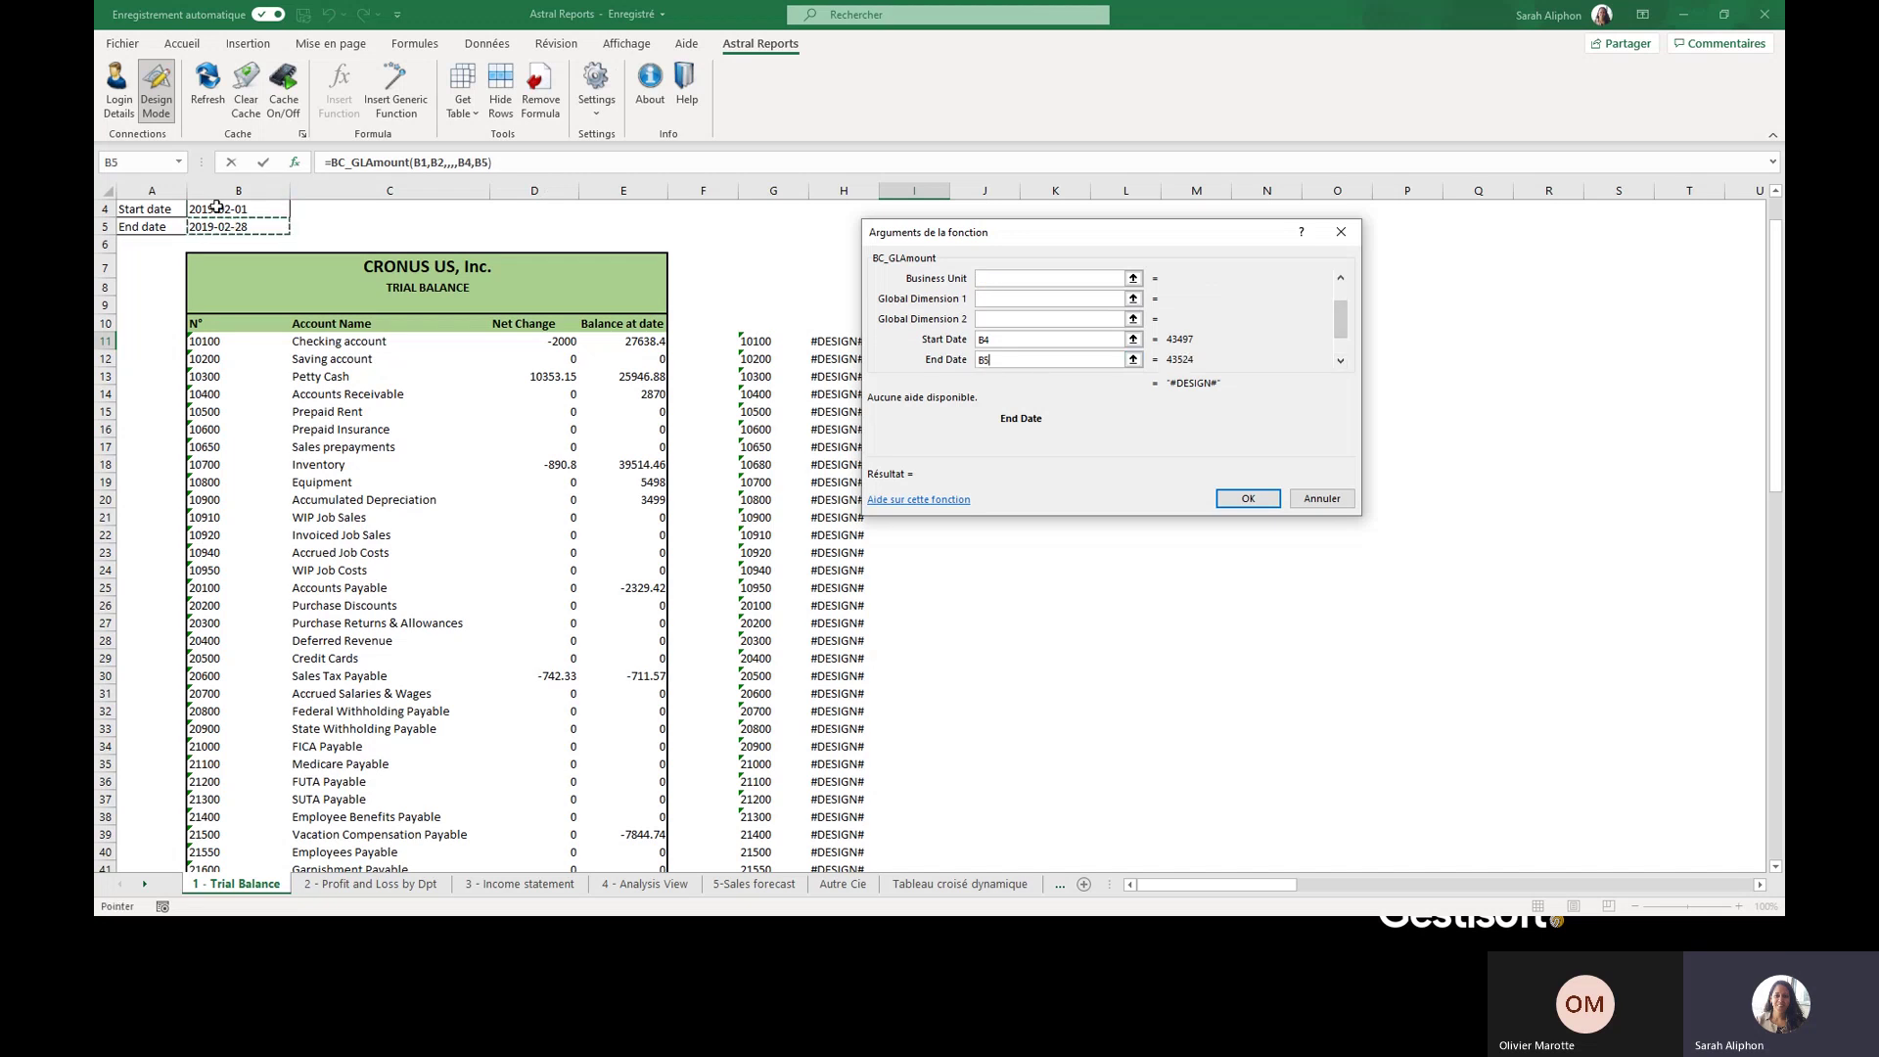
- Set the BC_GLAmount G/L Account argument to G11 and confirm the function in I11
{"action": "left_click", "coordinate": [1341, 360]}
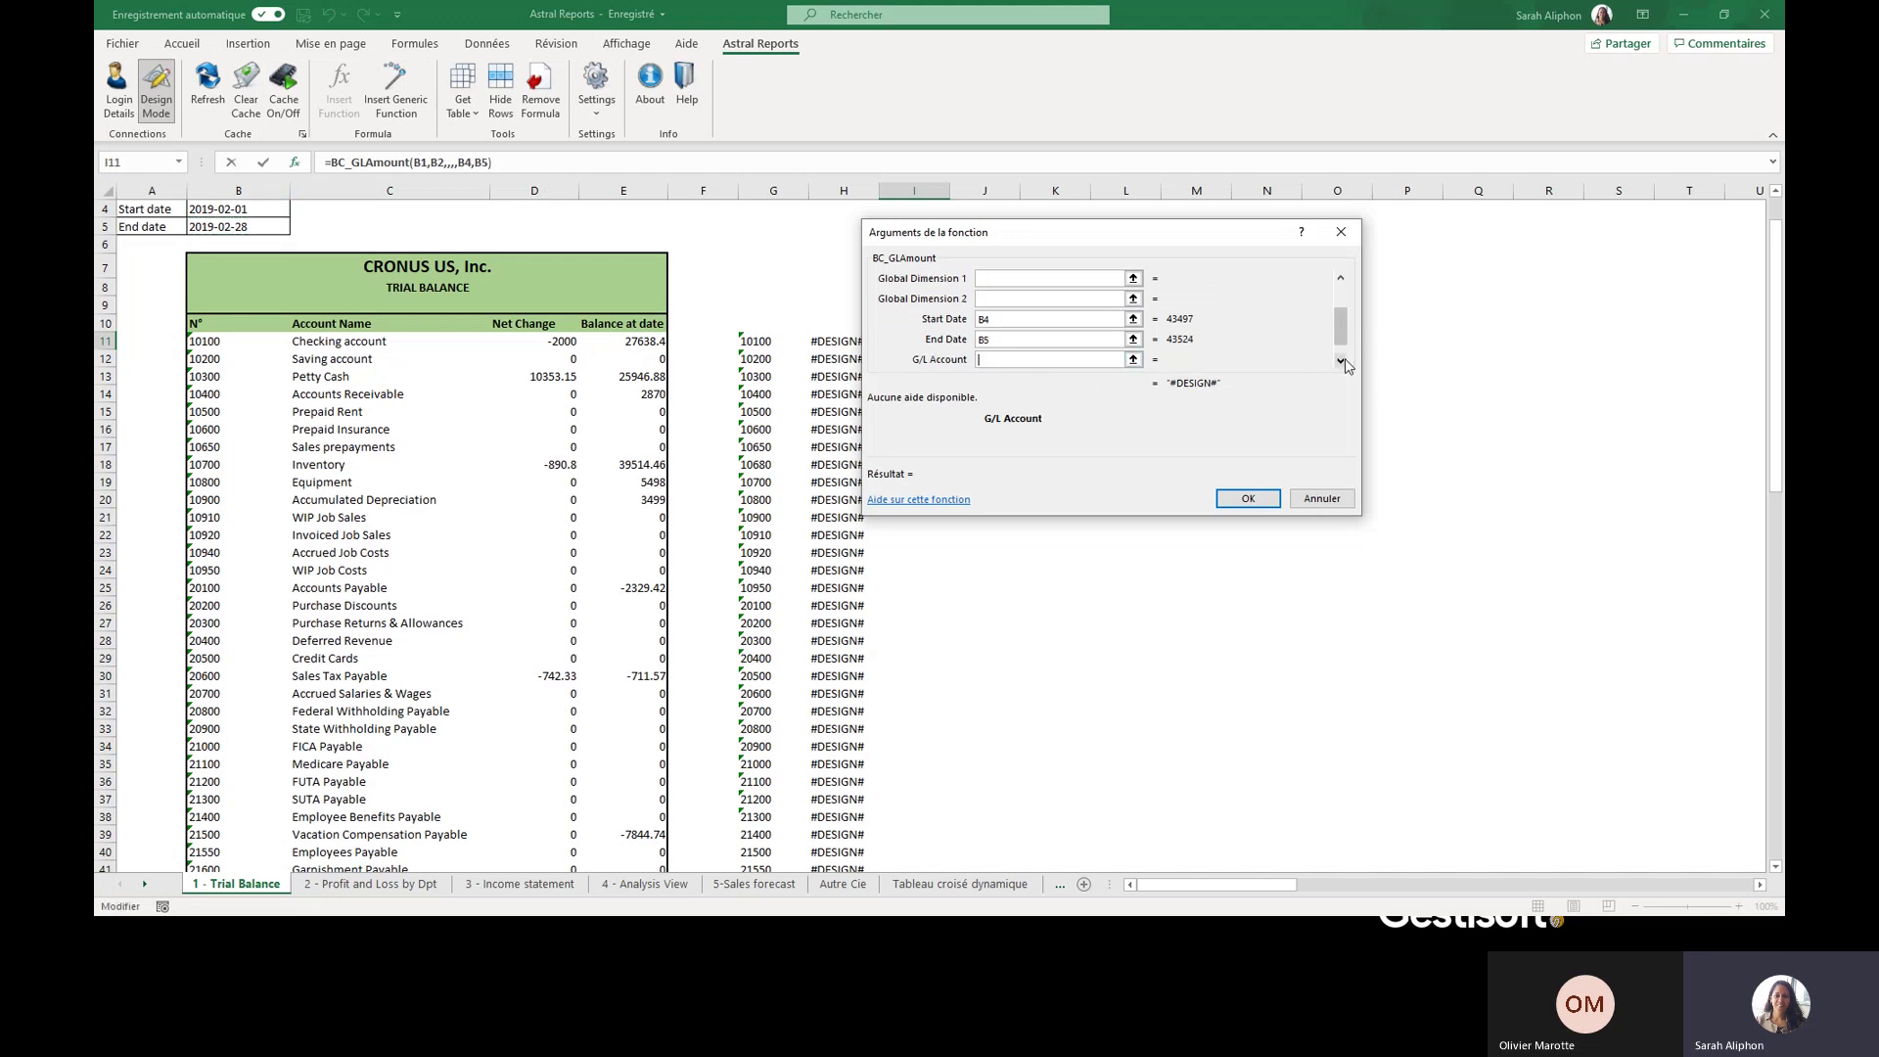
{"action": "left_click", "coordinate": [1341, 360]}
{"action": "left_click", "coordinate": [1022, 339]}
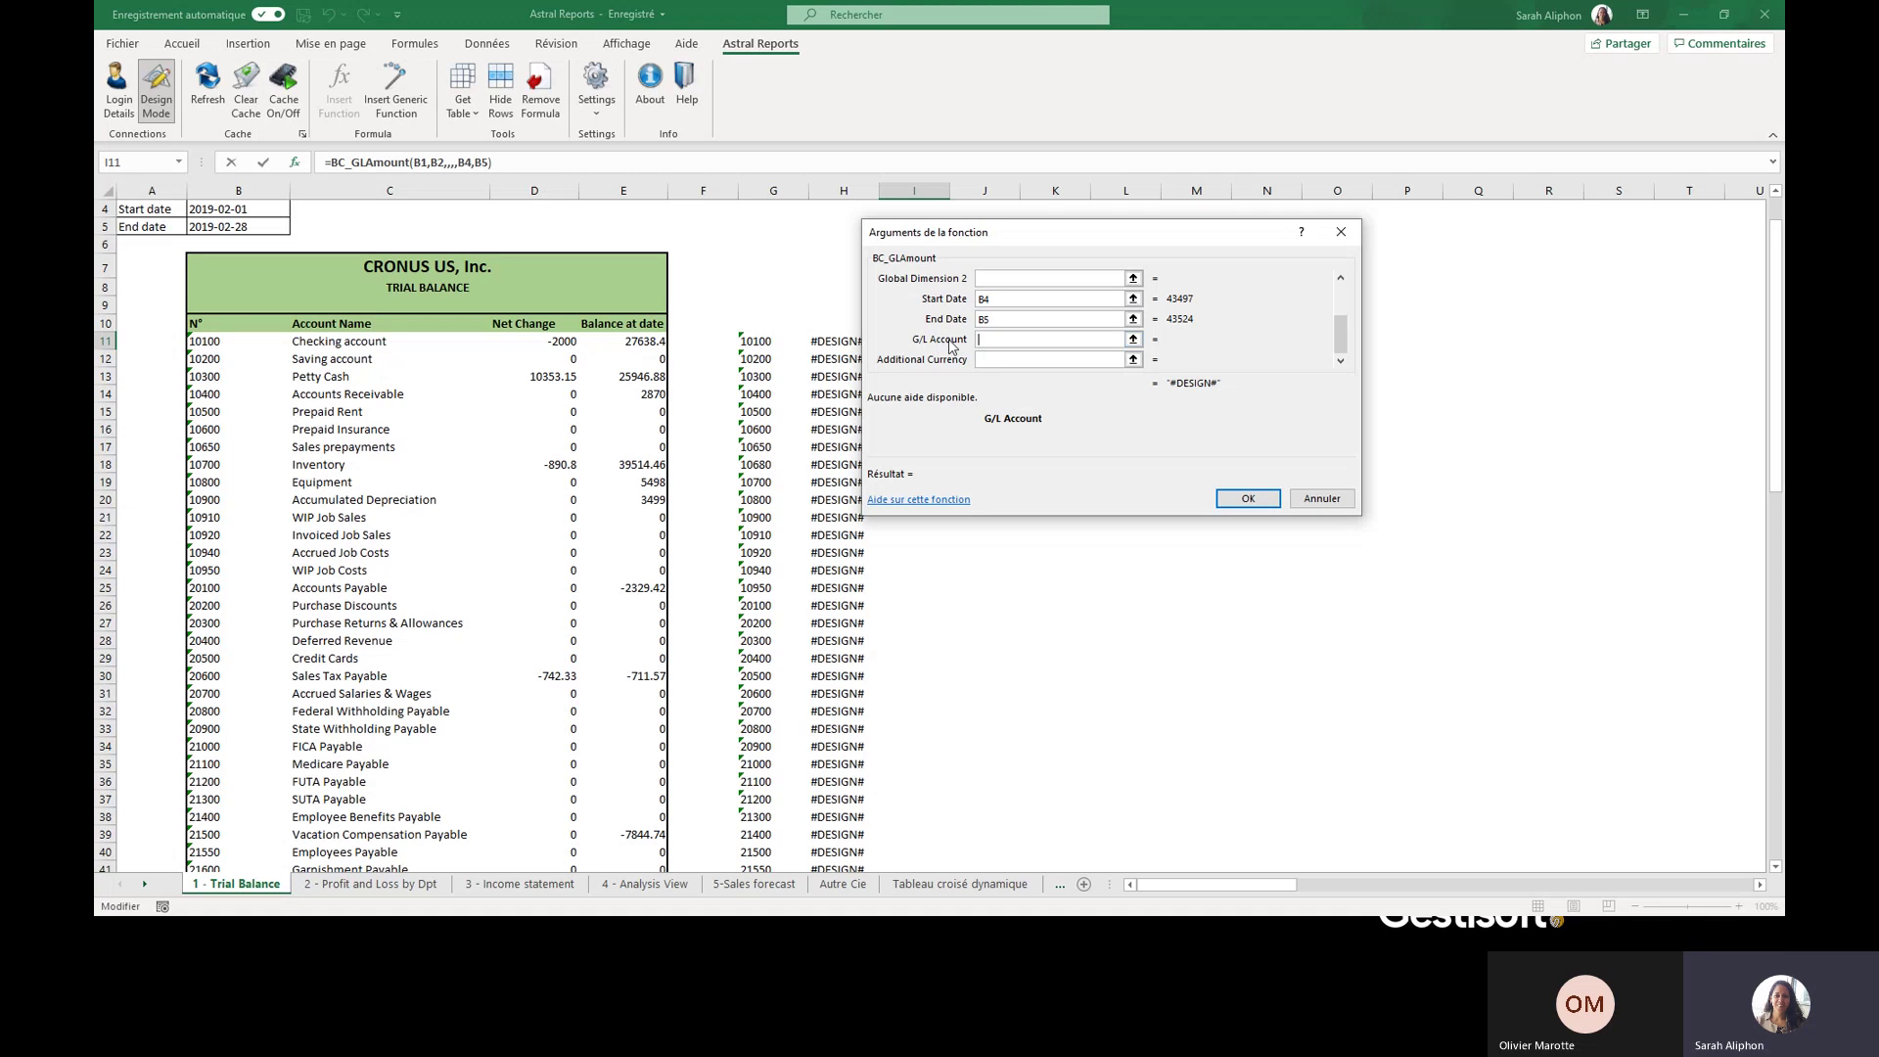
{"action": "left_click", "coordinate": [756, 340]}
{"action": "left_click", "coordinate": [1255, 504]}
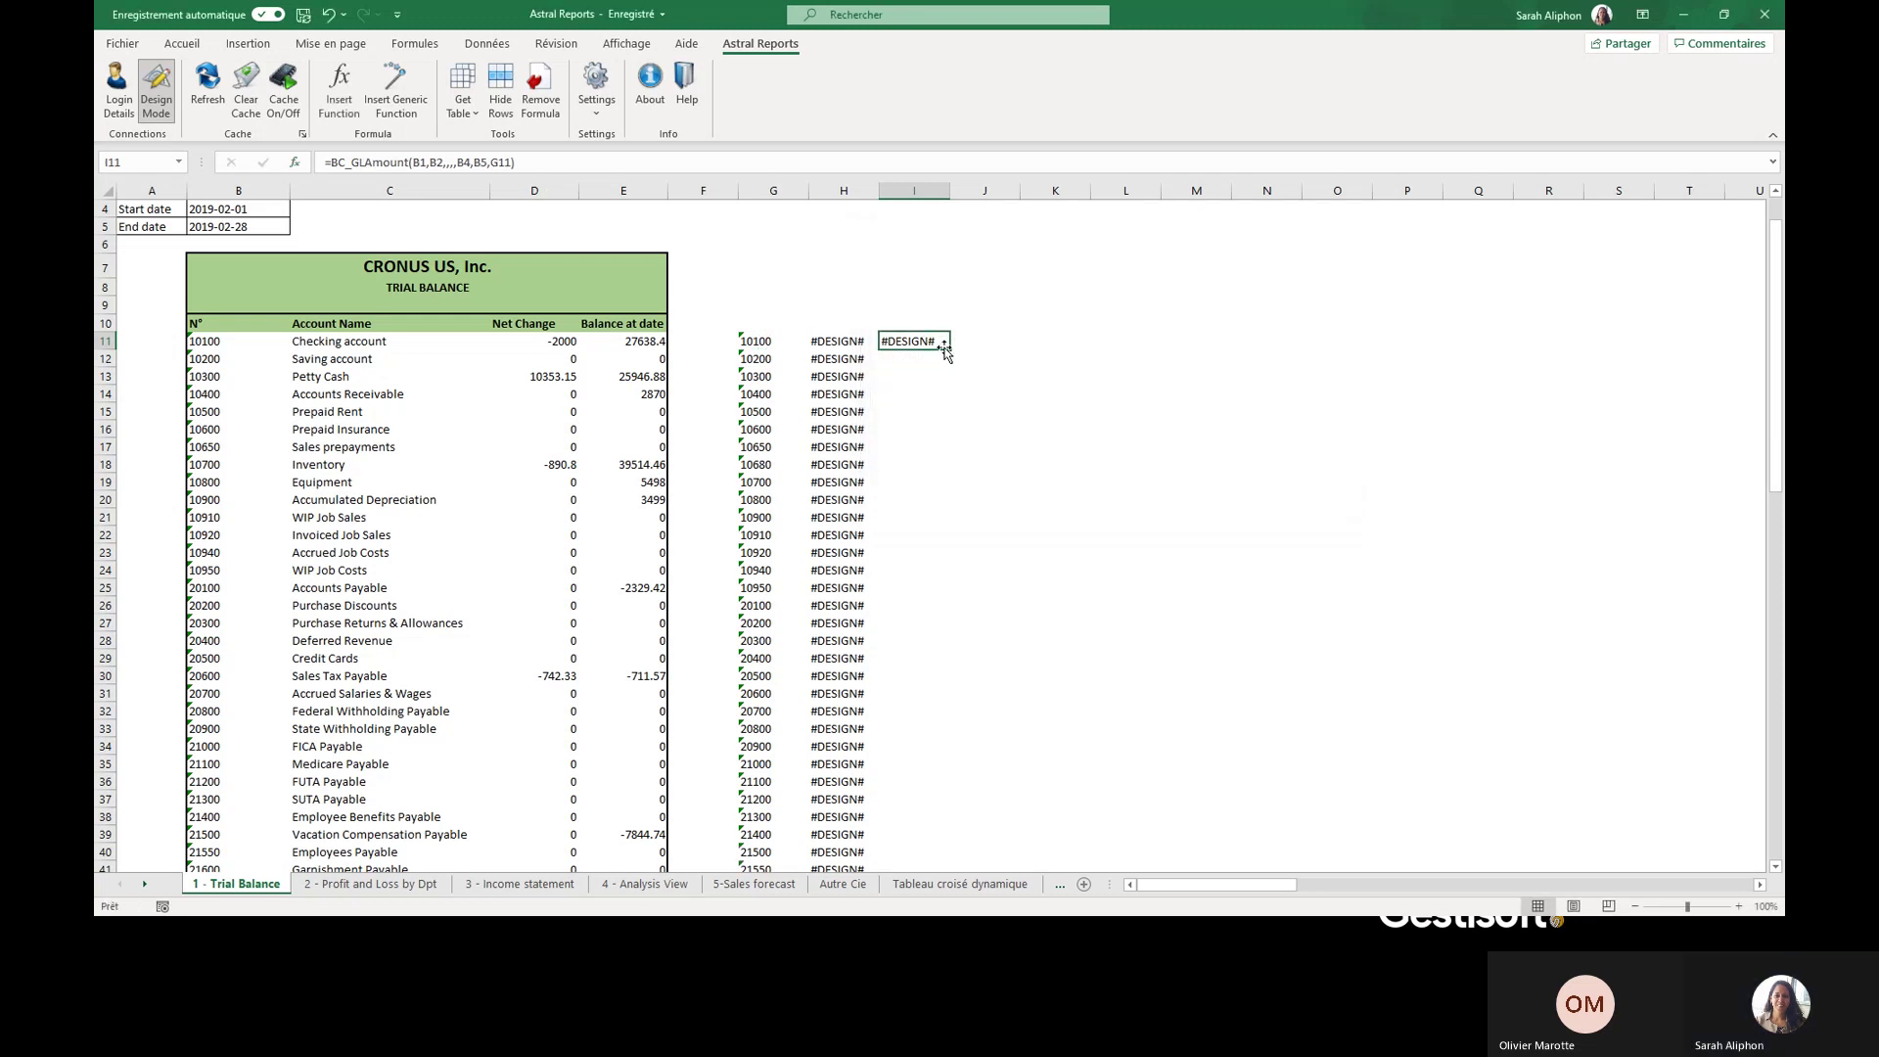
- Lock the I11 formula references as $B$1, $B$2, $B$4, $B$5 and $G11, and fill the formula down column I
{"action": "left_click_drag", "start_coordinate": [517, 162], "coordinate": [213, 144]}
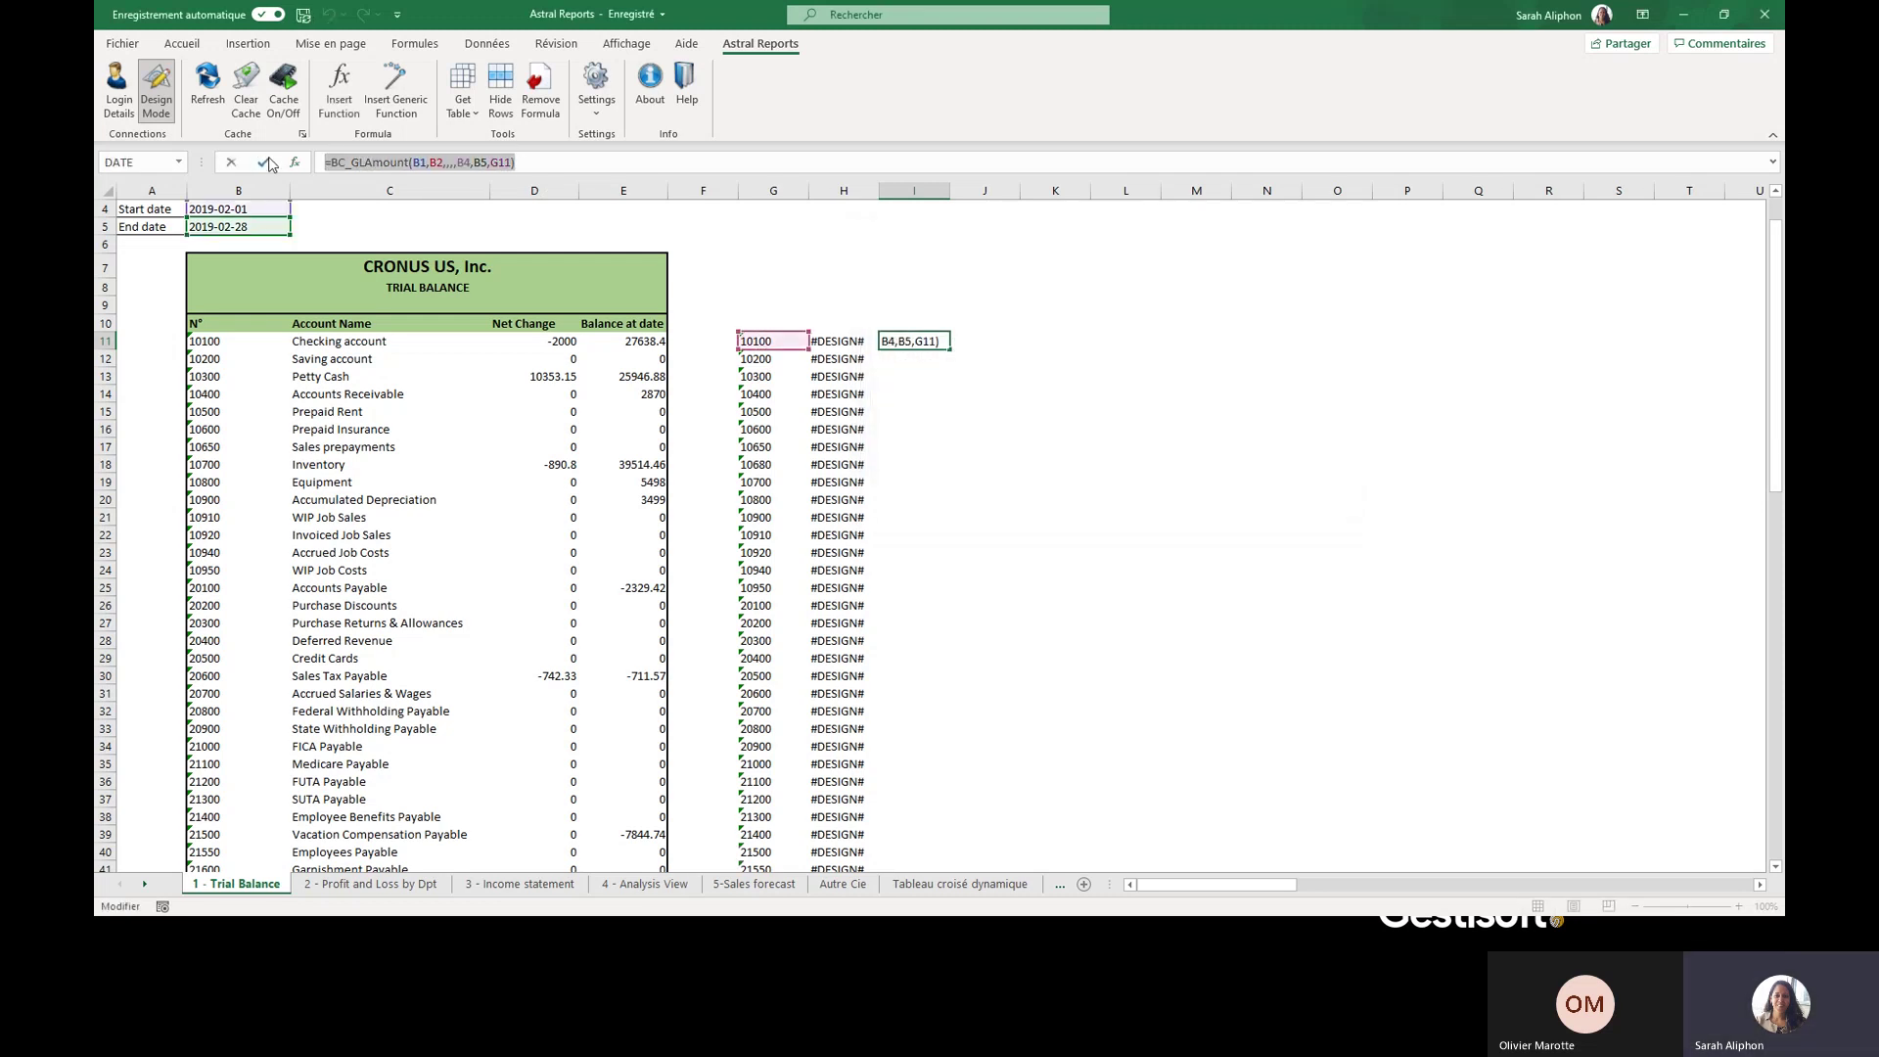
{"action": "key", "text": "F4"}
{"action": "left_click", "coordinate": [556, 162]}
{"action": "key", "text": "BackSpace"}
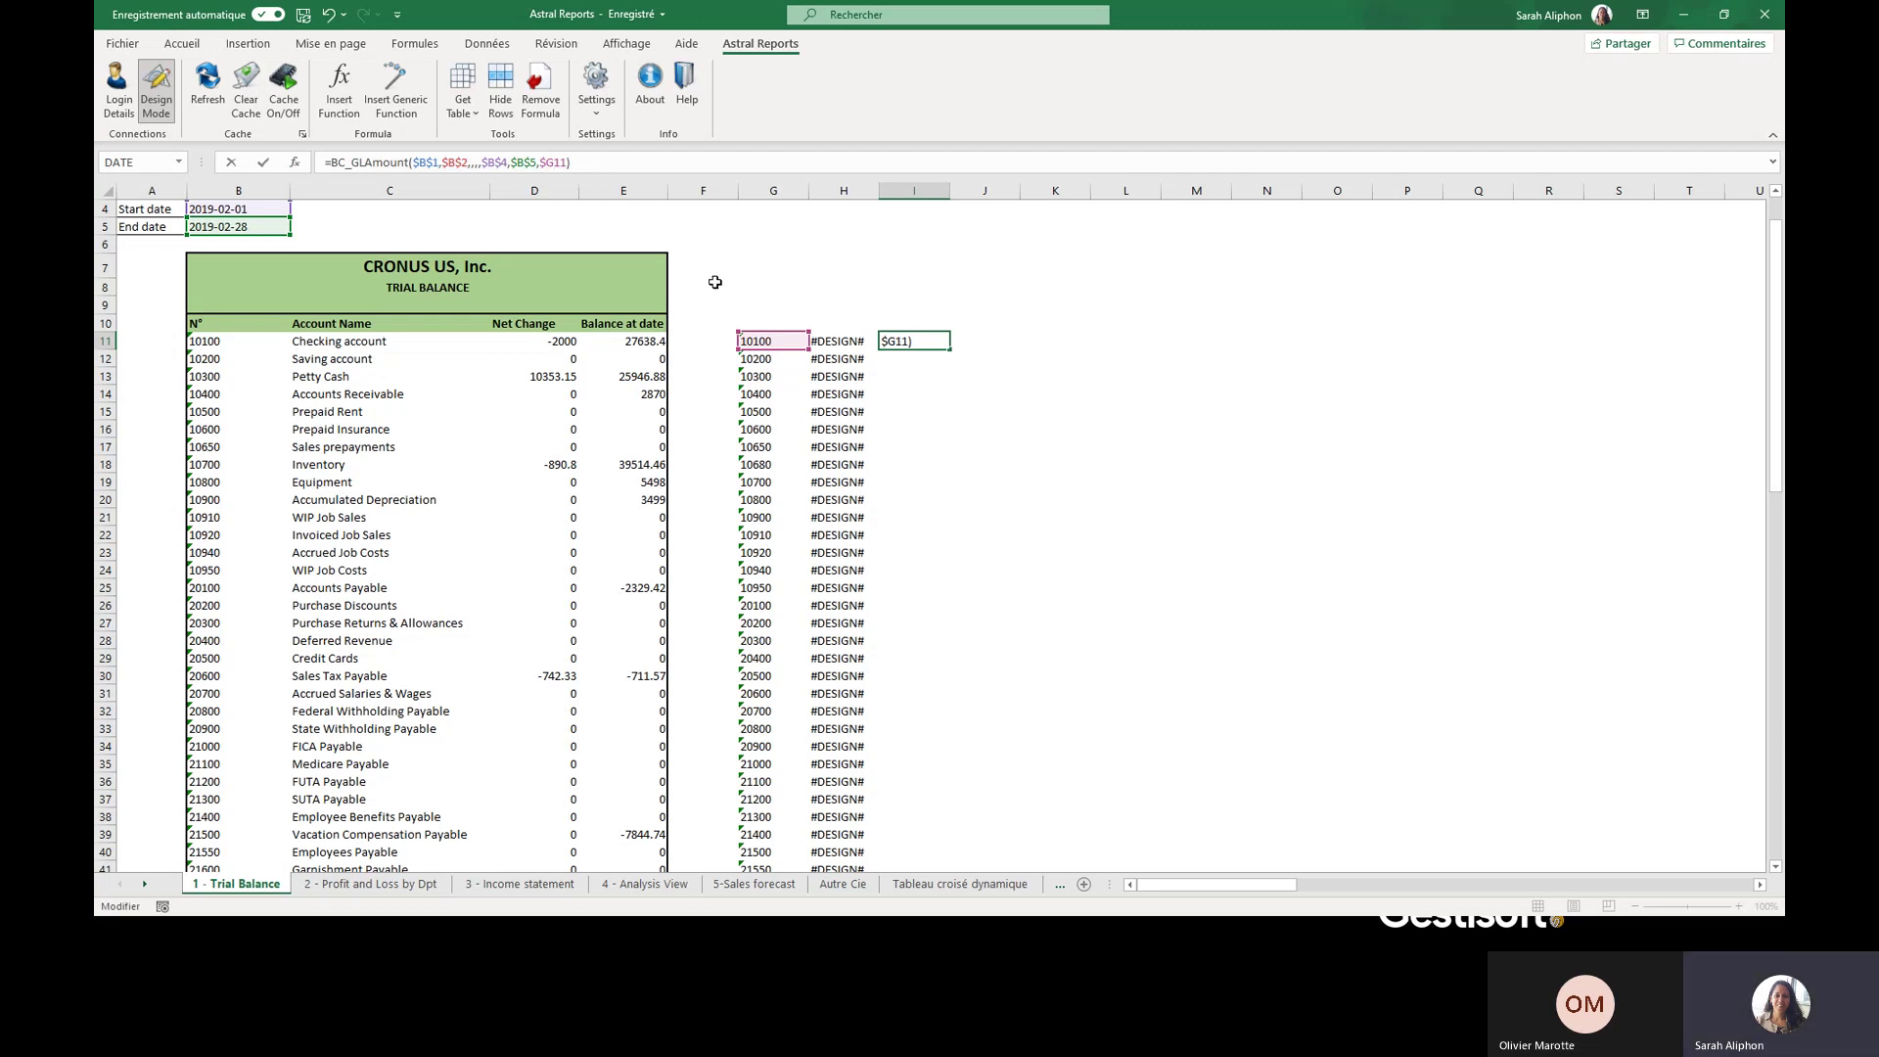
{"action": "key", "text": "Return"}
{"action": "left_click", "coordinate": [930, 342]}
{"action": "double_click", "coordinate": [950, 350]}
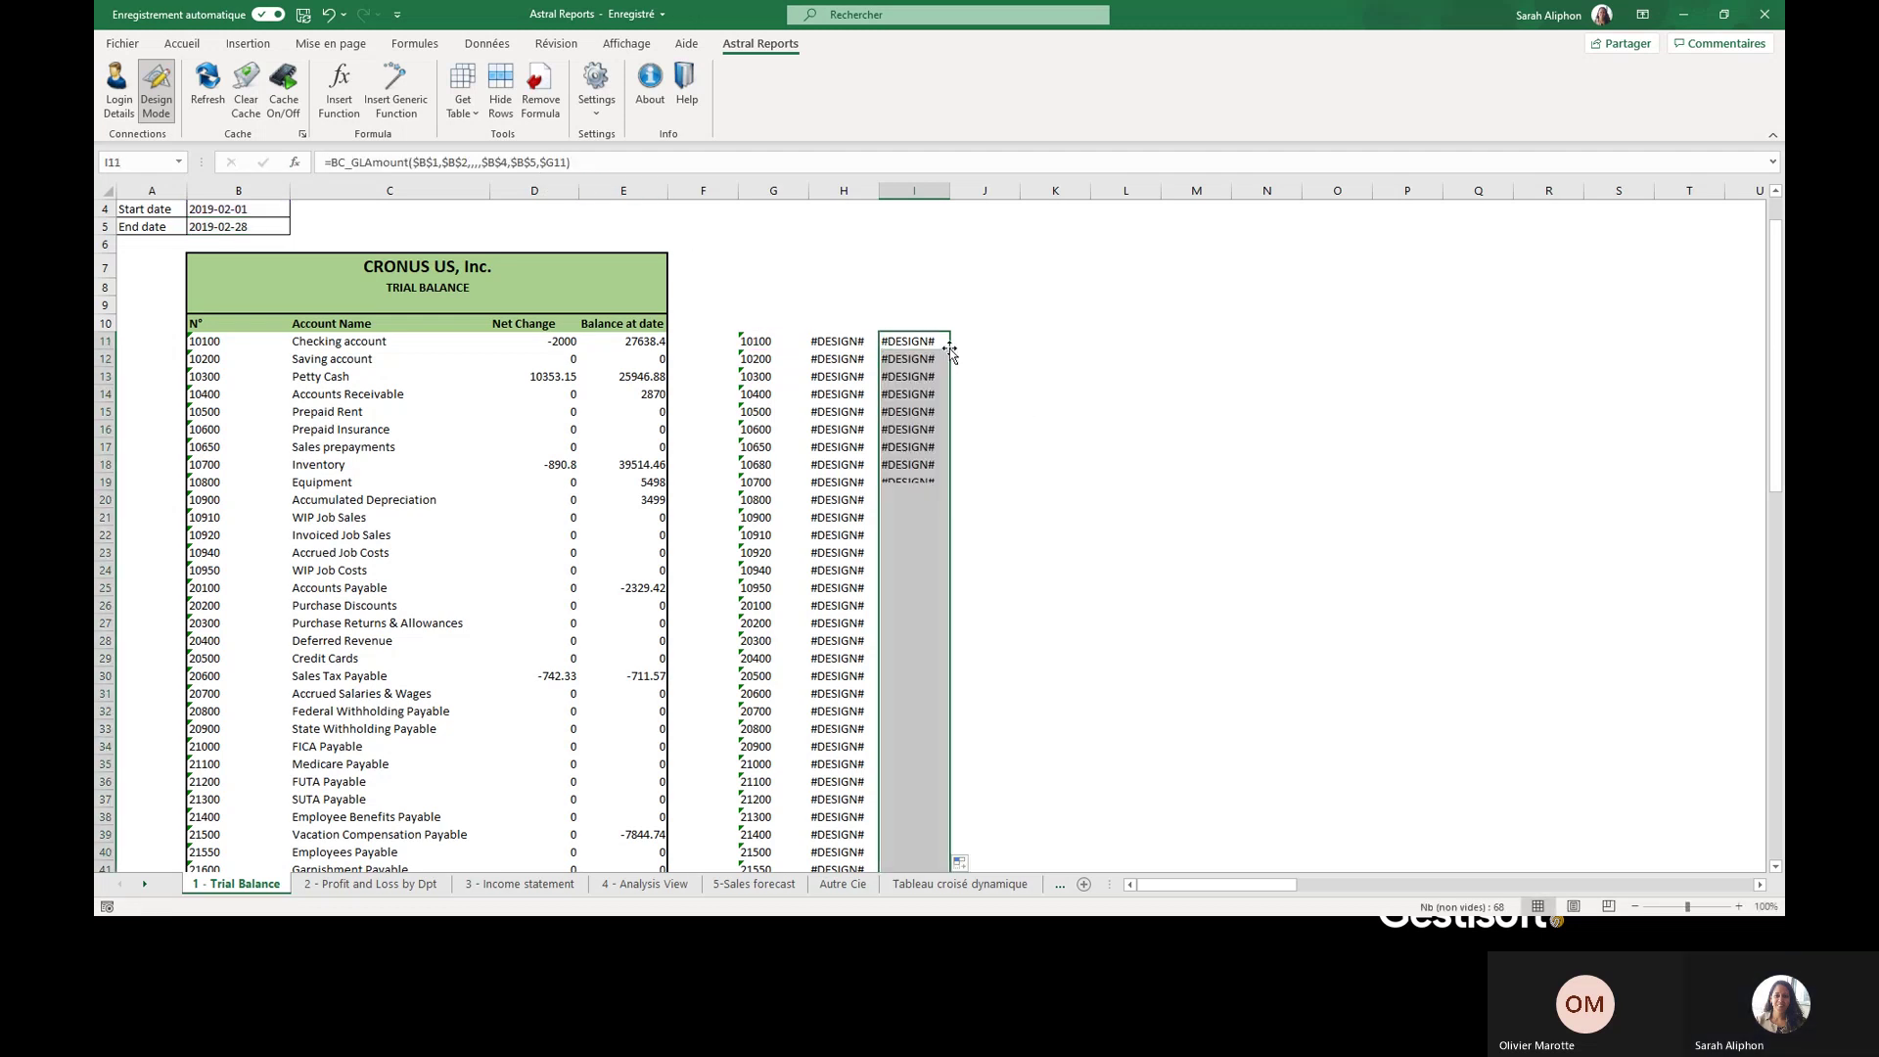
{"action": "left_click", "coordinate": [909, 338]}
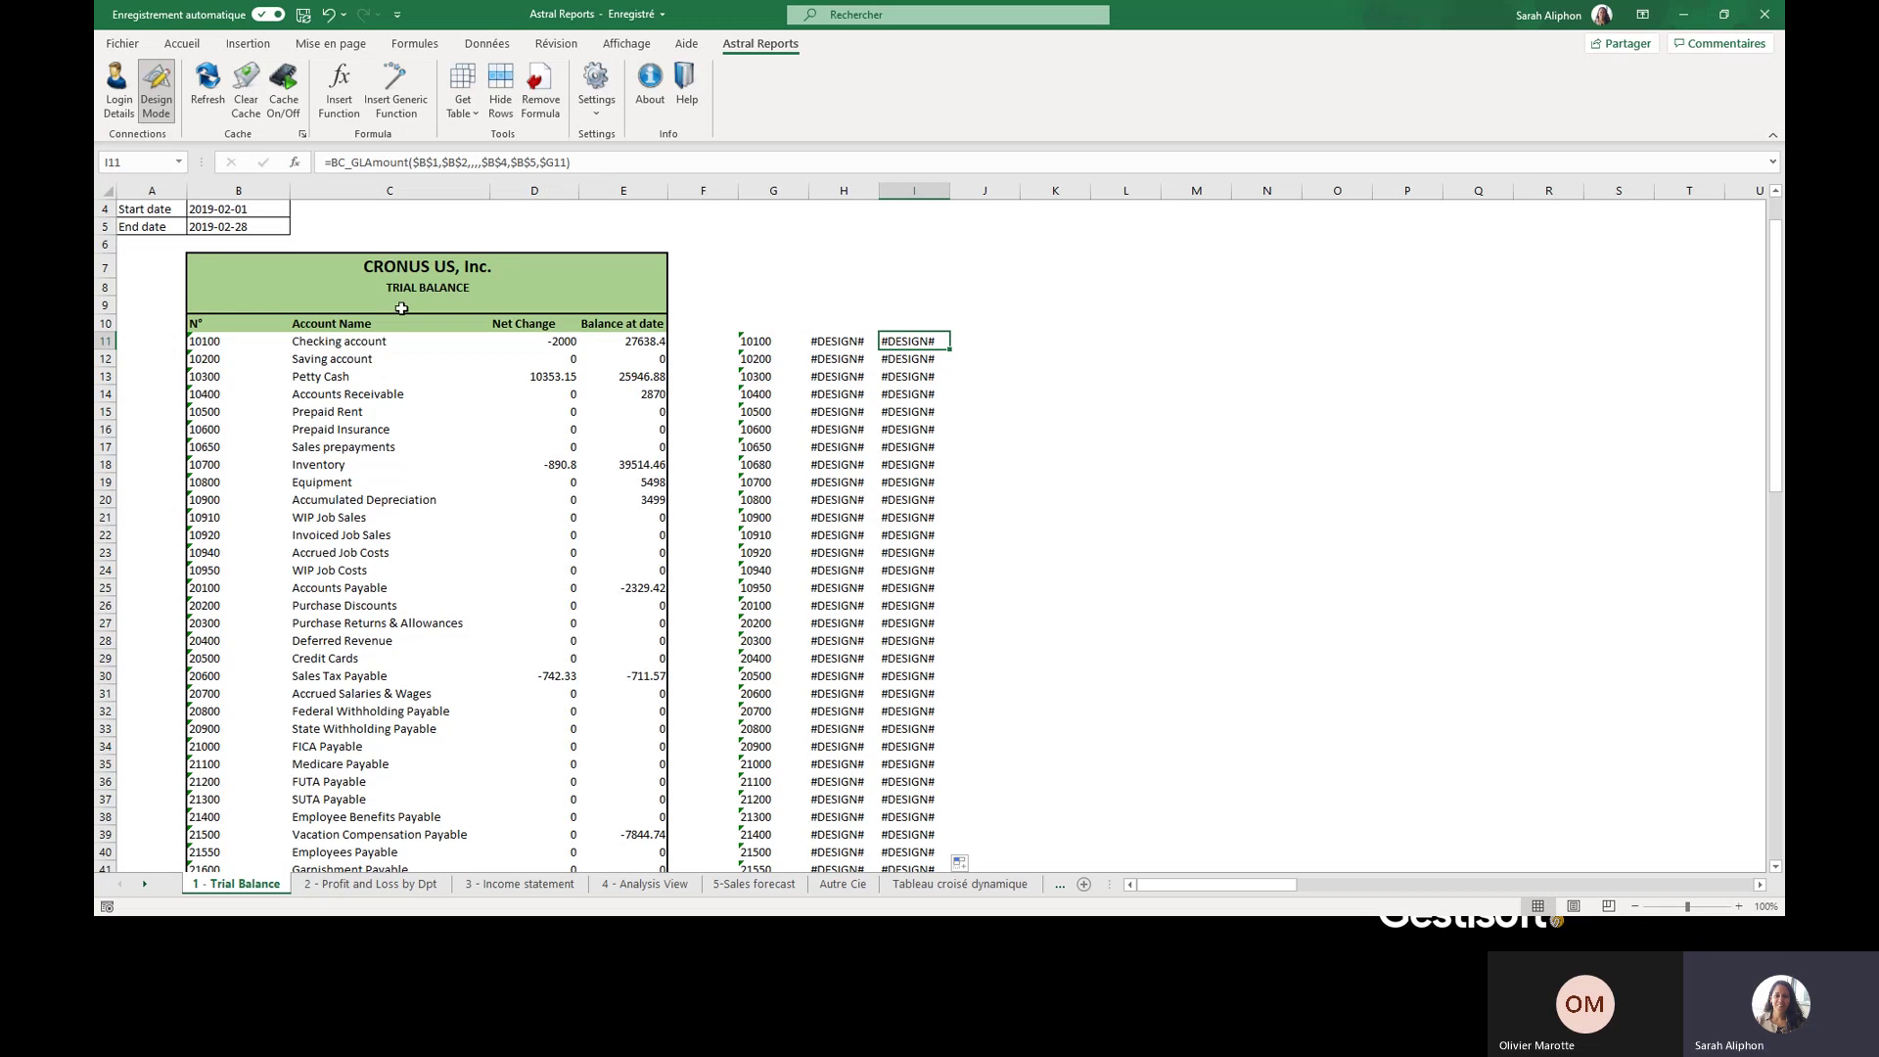
- Copy the N°, Account Name and Net Change headers from B10:D10 and paste them as values at G10
{"action": "left_click_drag", "start_coordinate": [221, 323], "coordinate": [585, 326]}
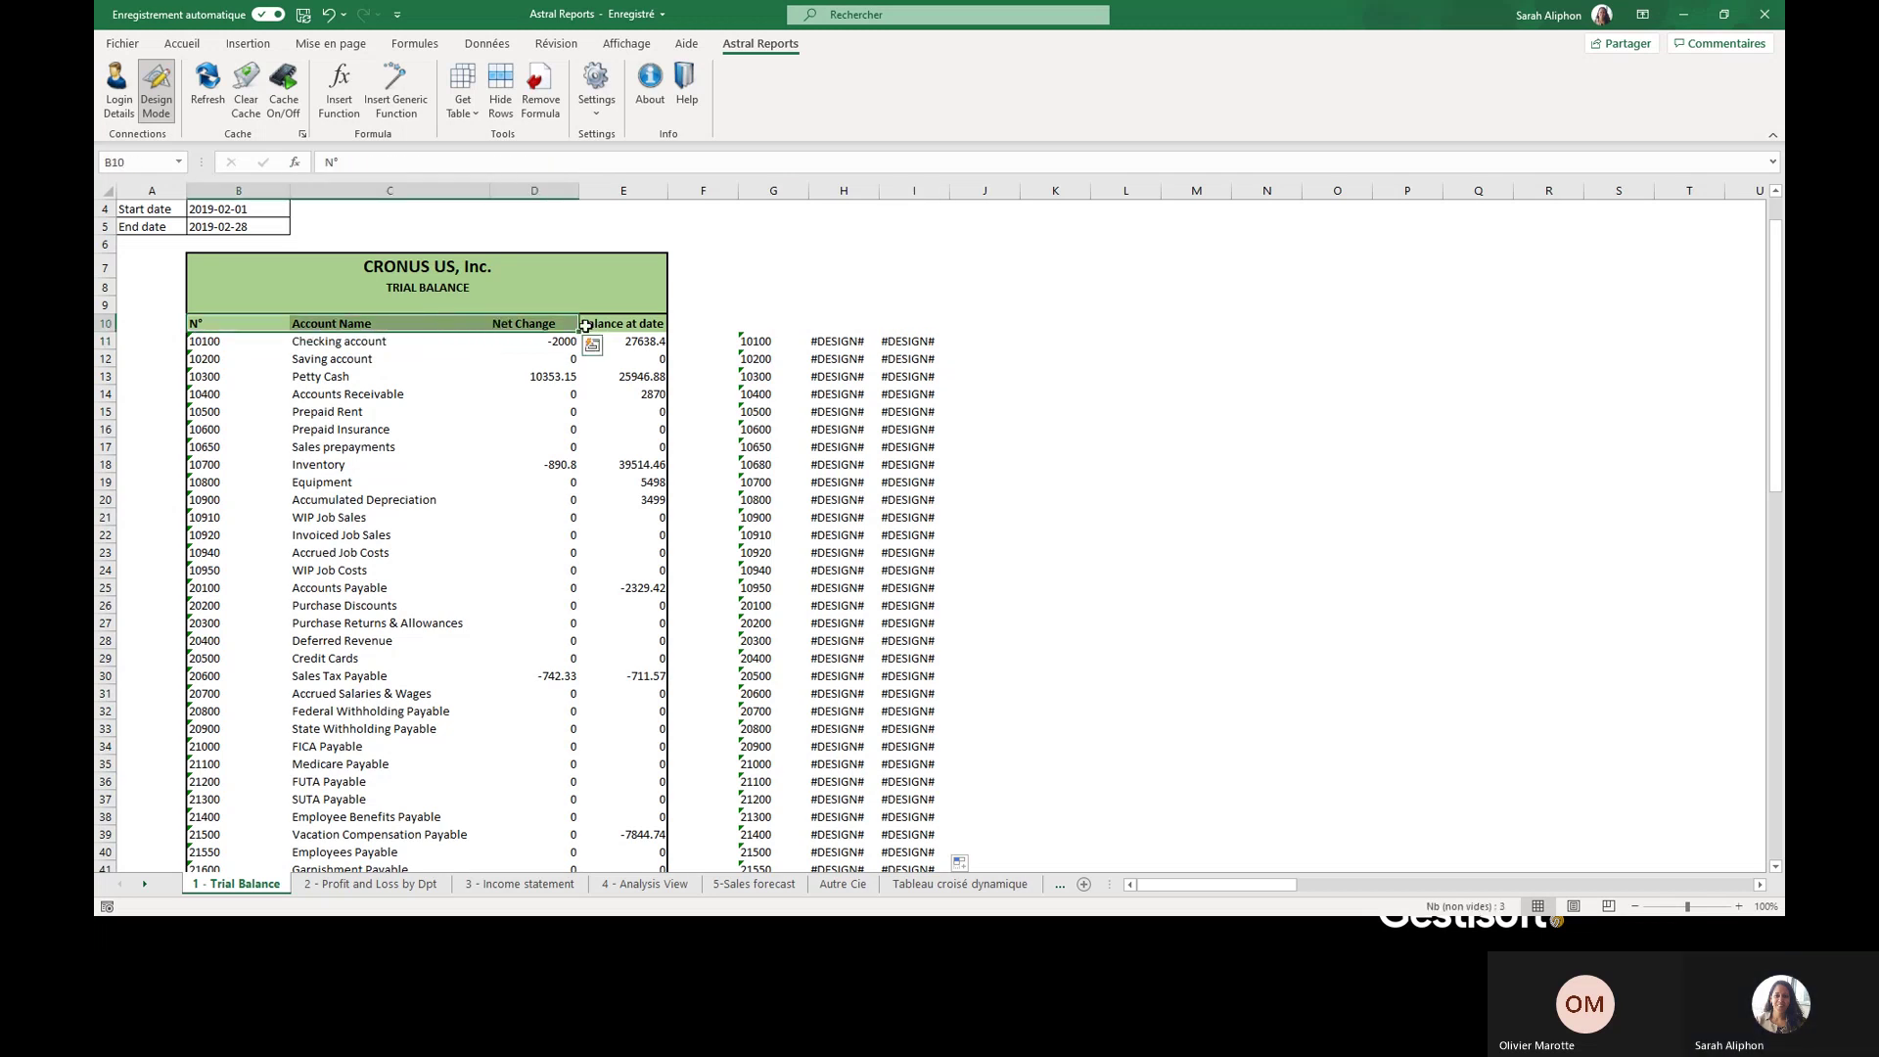
{"action": "key", "text": "ctrl+c"}
{"action": "right_click", "coordinate": [750, 323]}
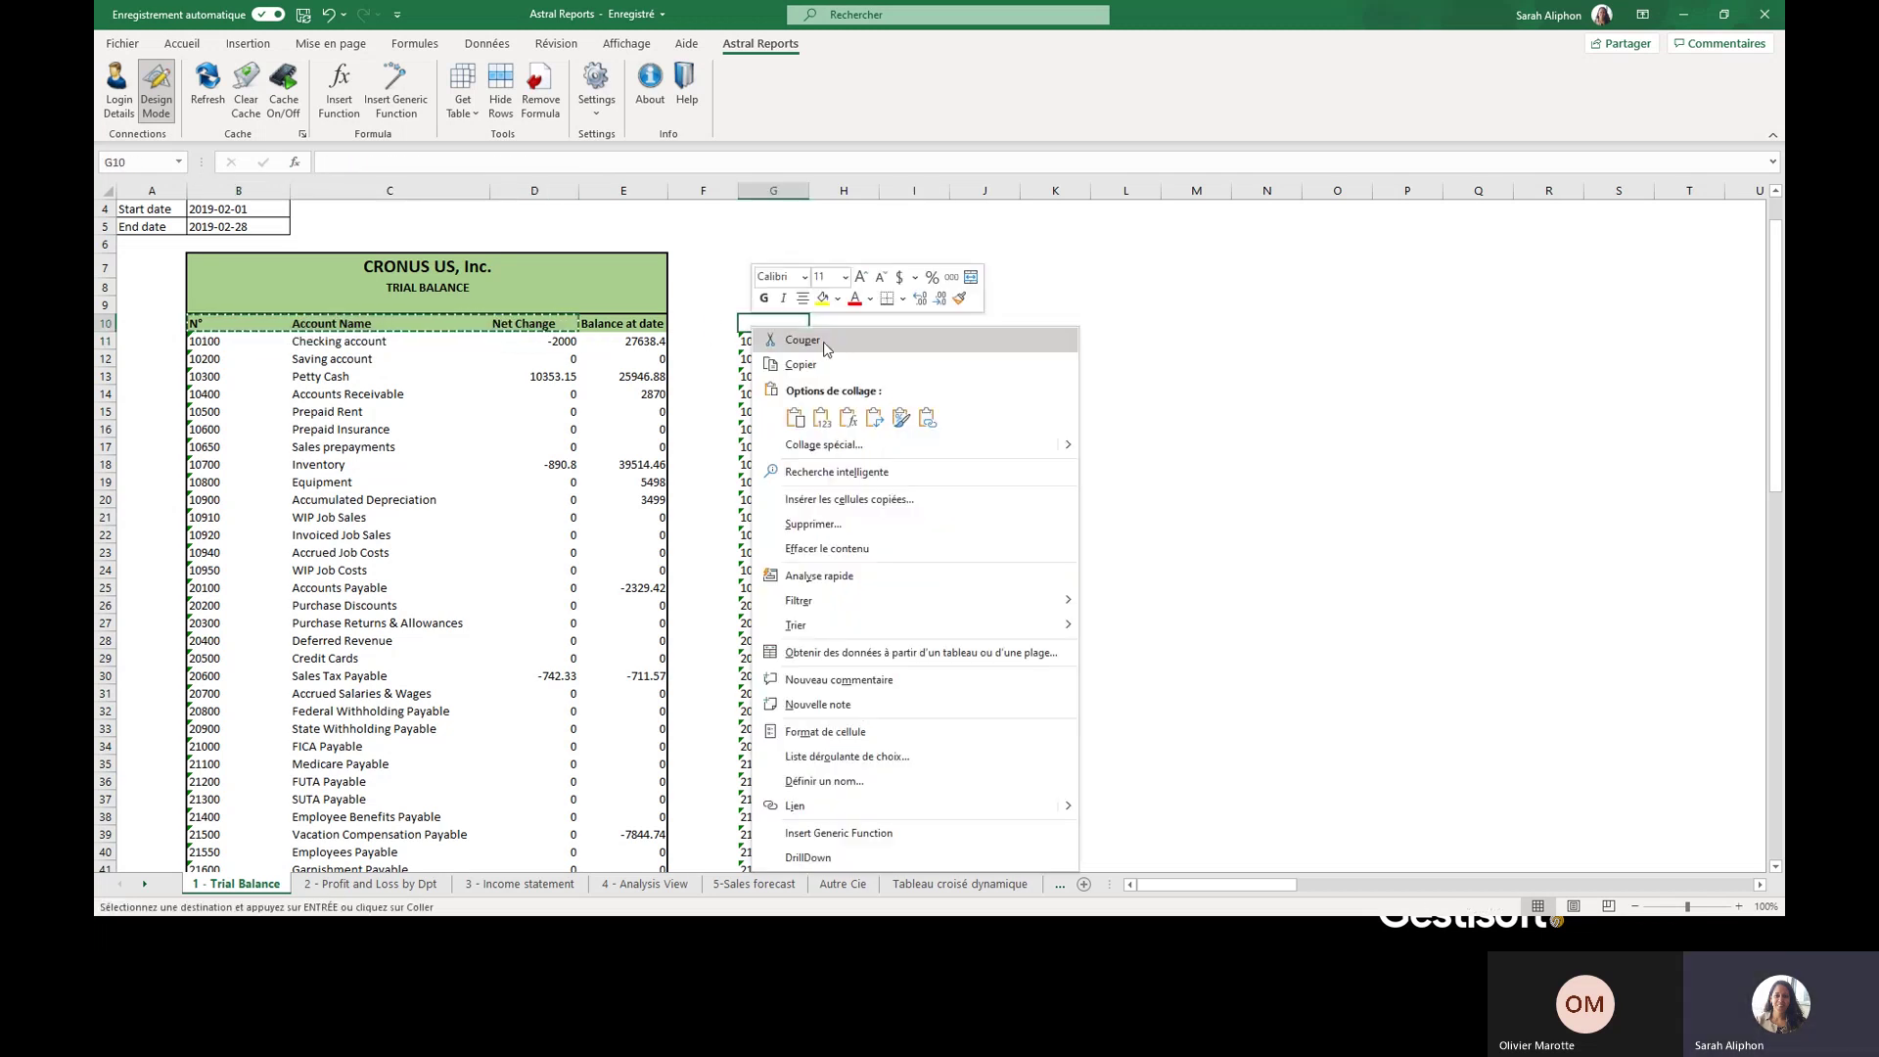
{"action": "left_click", "coordinate": [822, 419]}
- Refresh the report data with Design Mode turned off, and autofit column H to the account names
{"action": "left_click", "coordinate": [534, 358]}
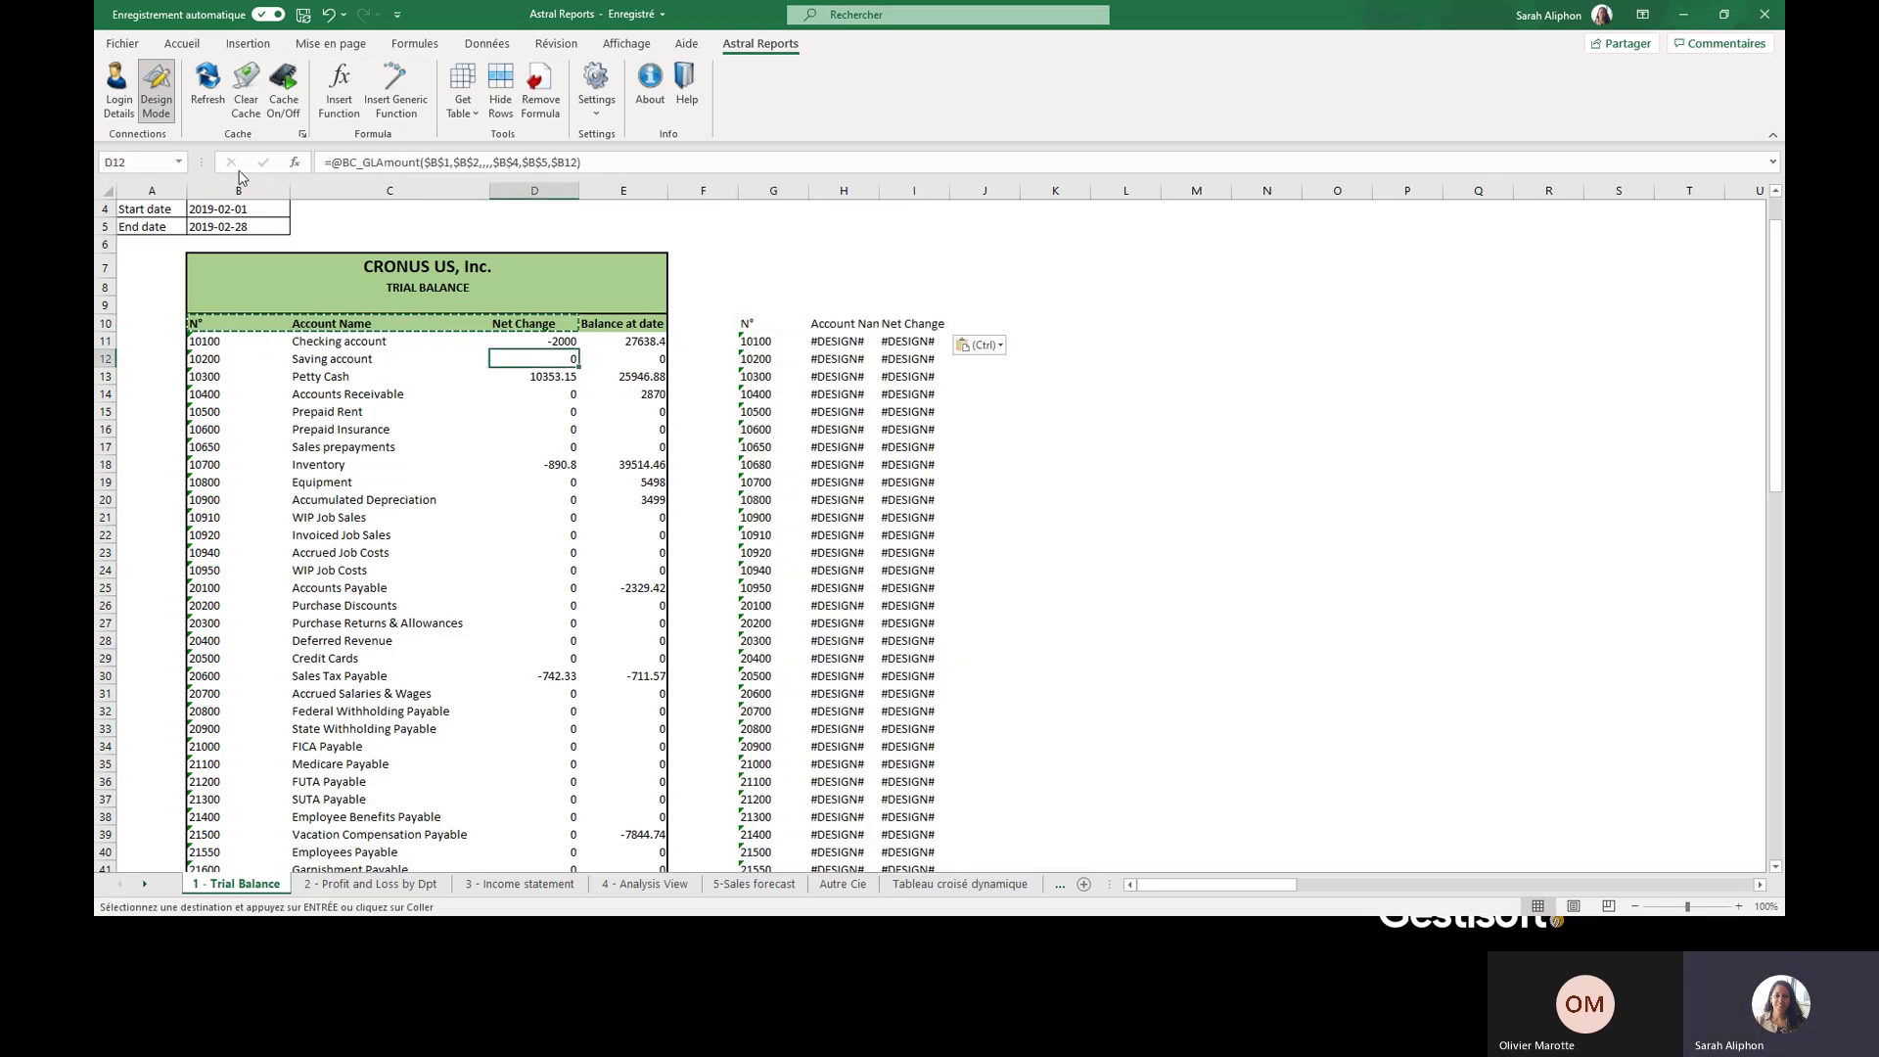
{"action": "left_click", "coordinate": [157, 88]}
{"action": "left_click", "coordinate": [207, 86]}
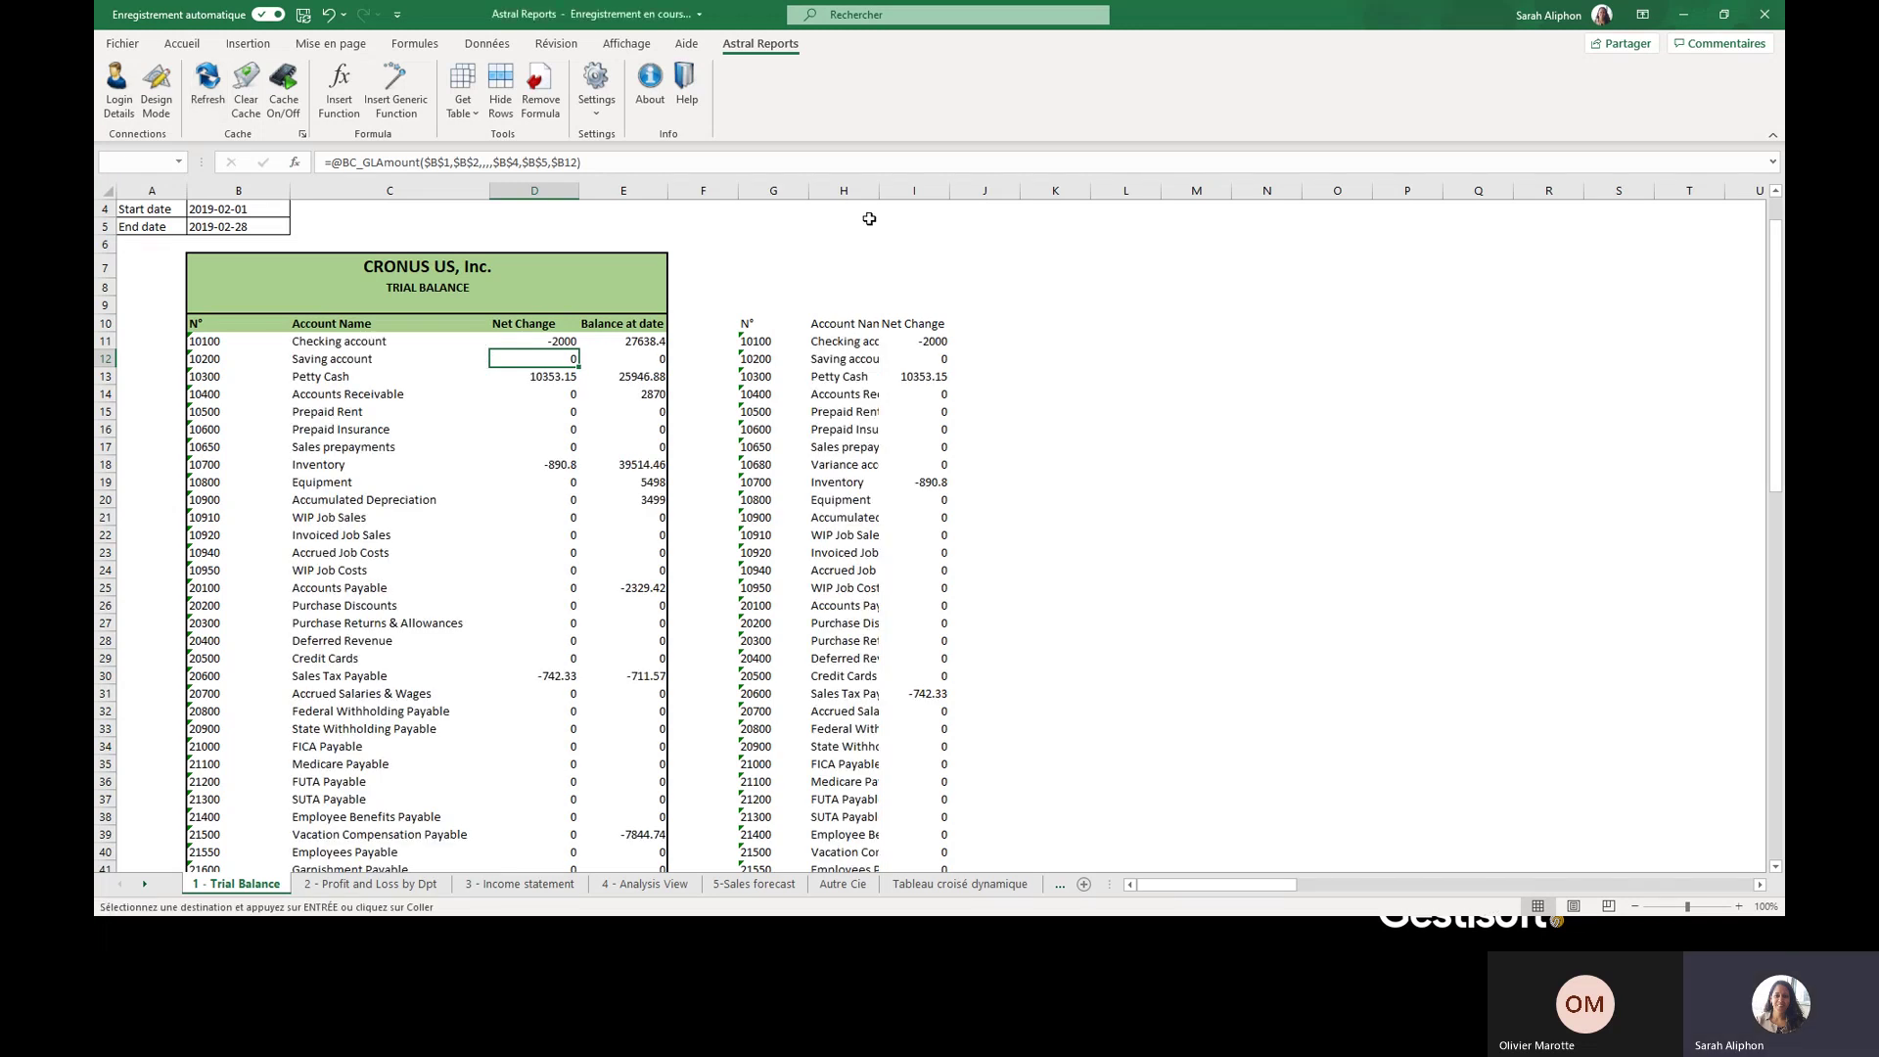
{"action": "double_click", "coordinate": [878, 191]}
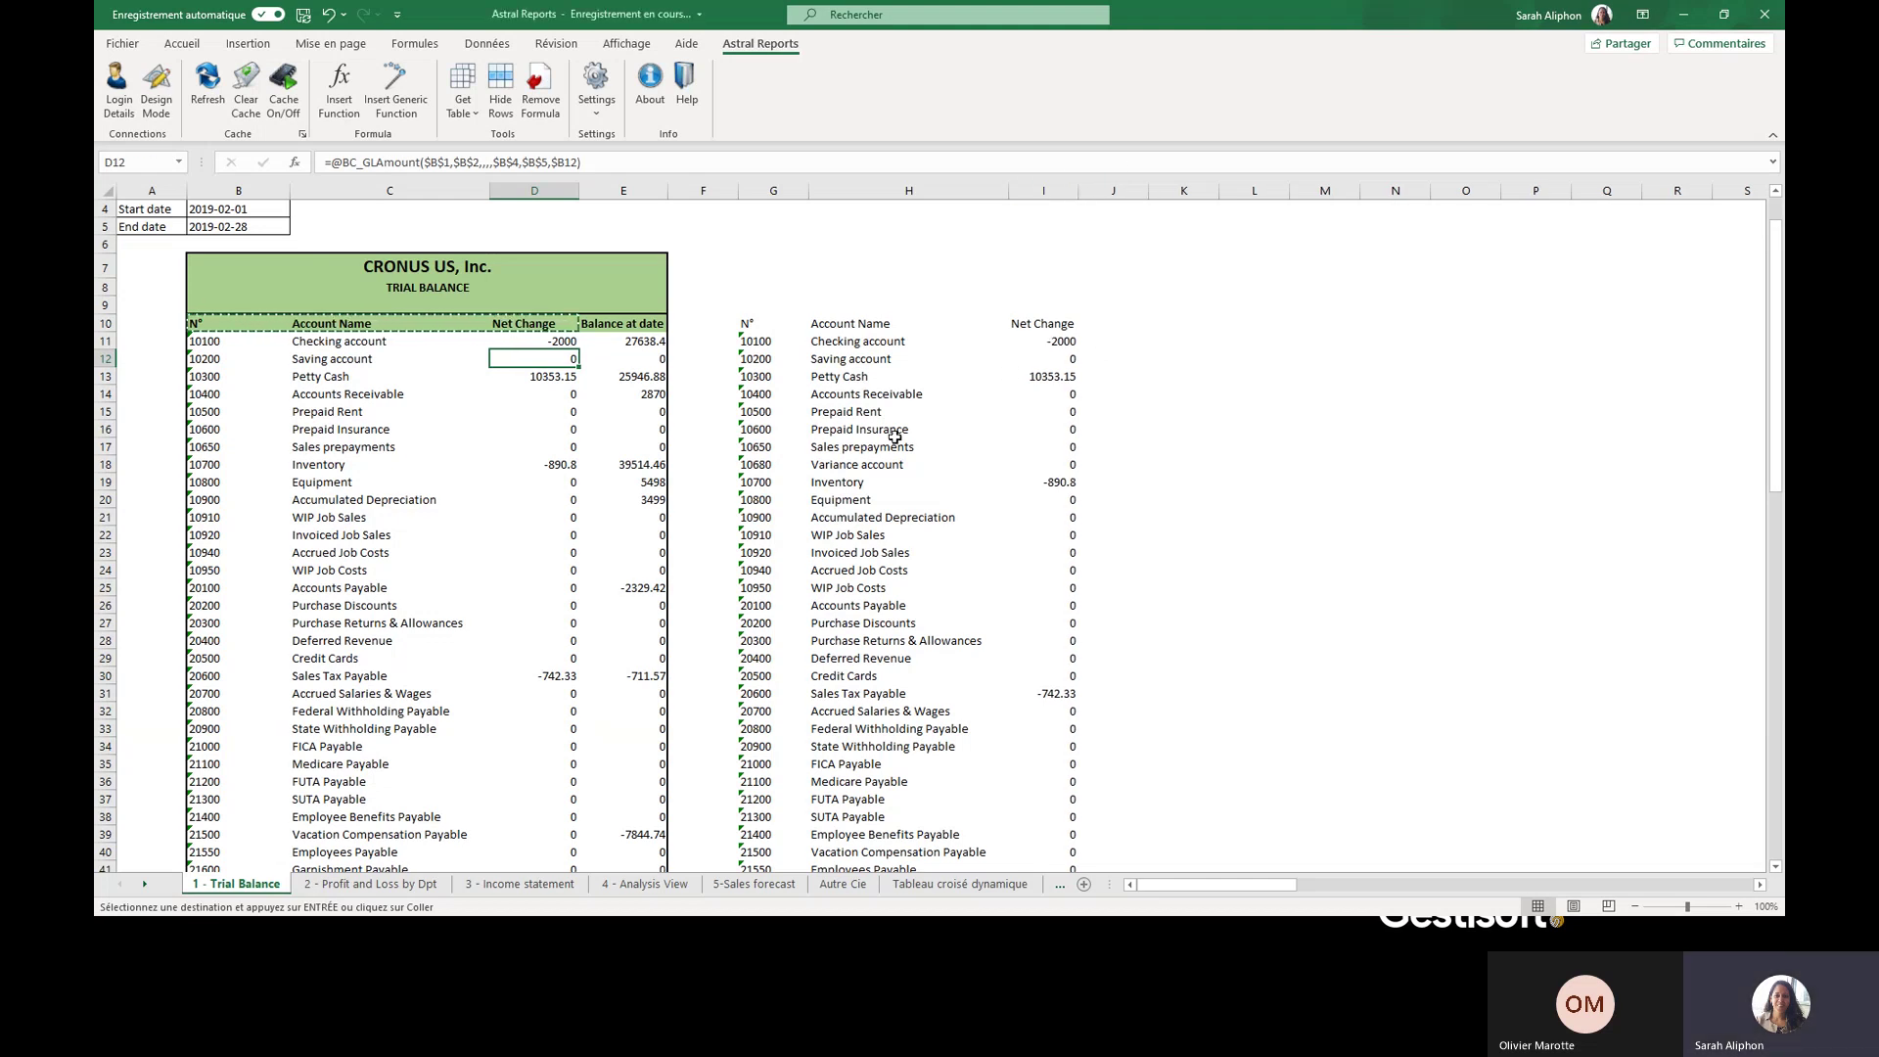
- Set the trial balance's start date in B4 to 2019-04-01 and its end date in B5 to 2019-04-30
{"action": "scroll", "coordinate": [255, 269], "scroll_direction": "up", "scroll_amount": 1}
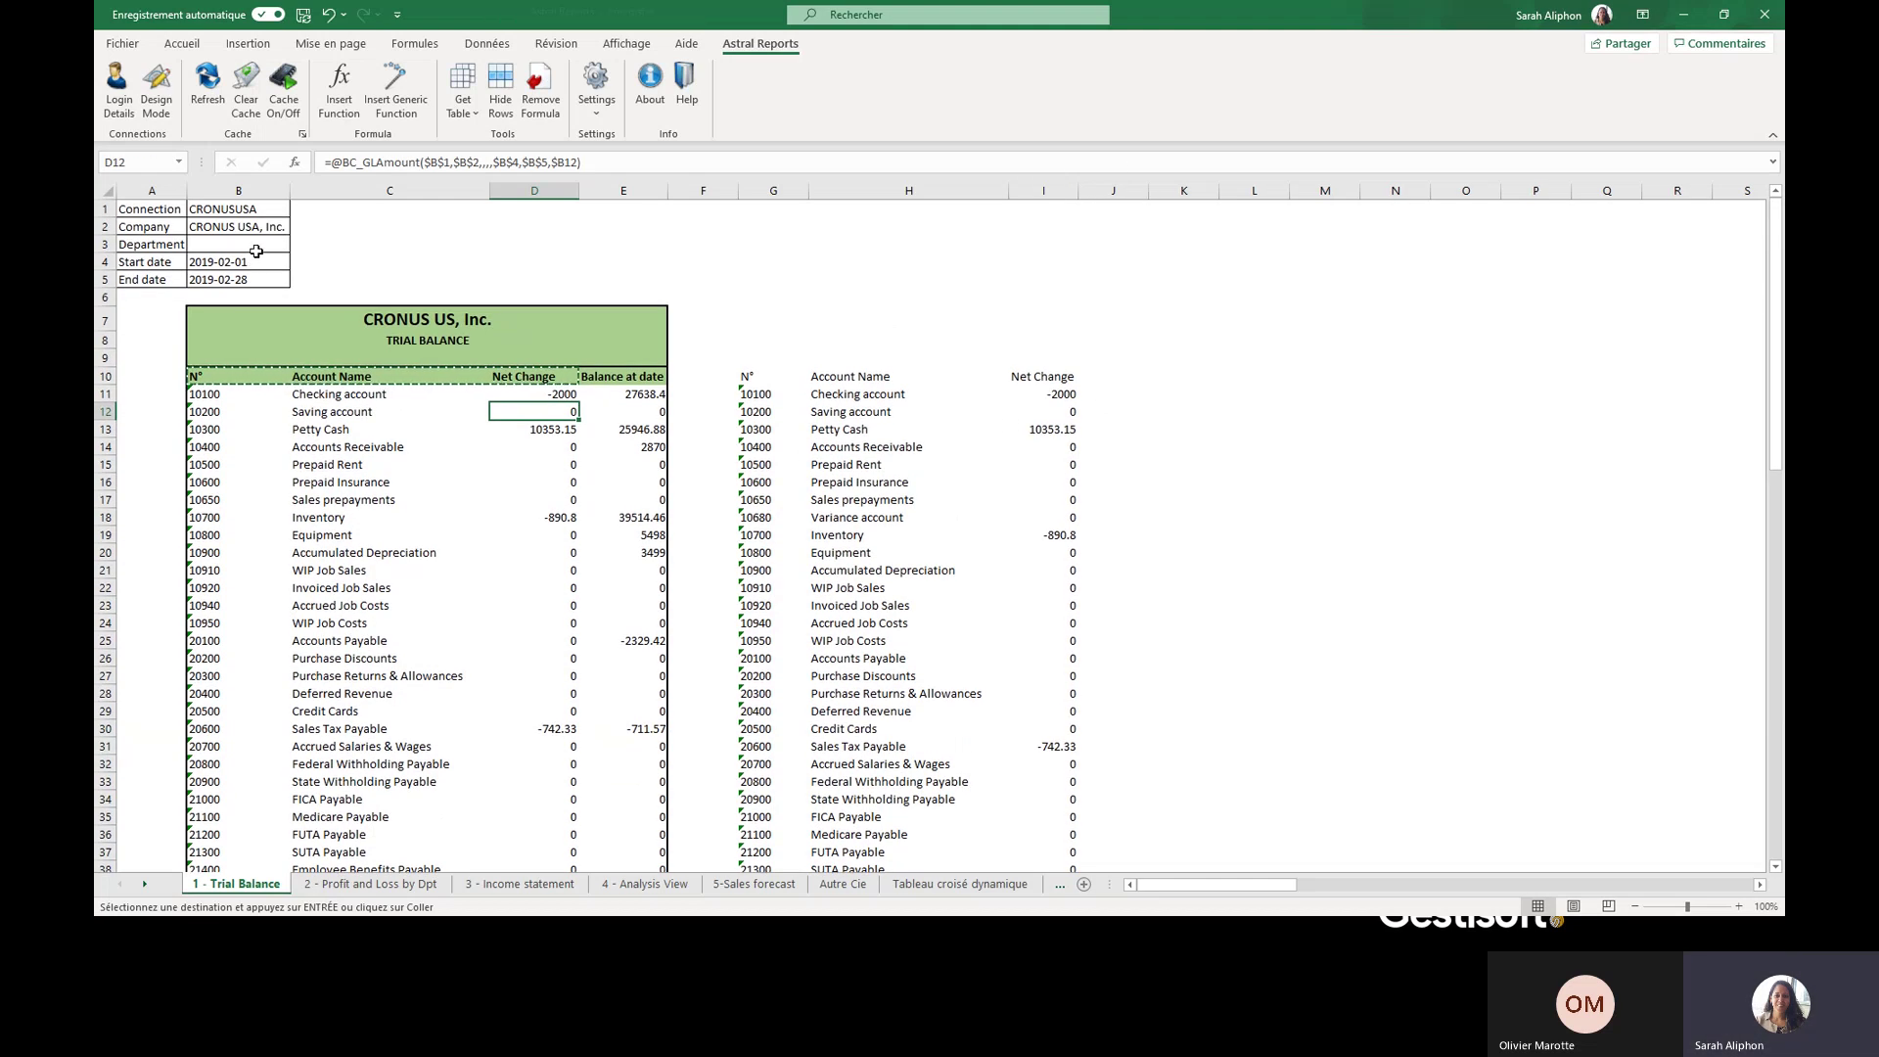
{"action": "left_click", "coordinate": [253, 265]}
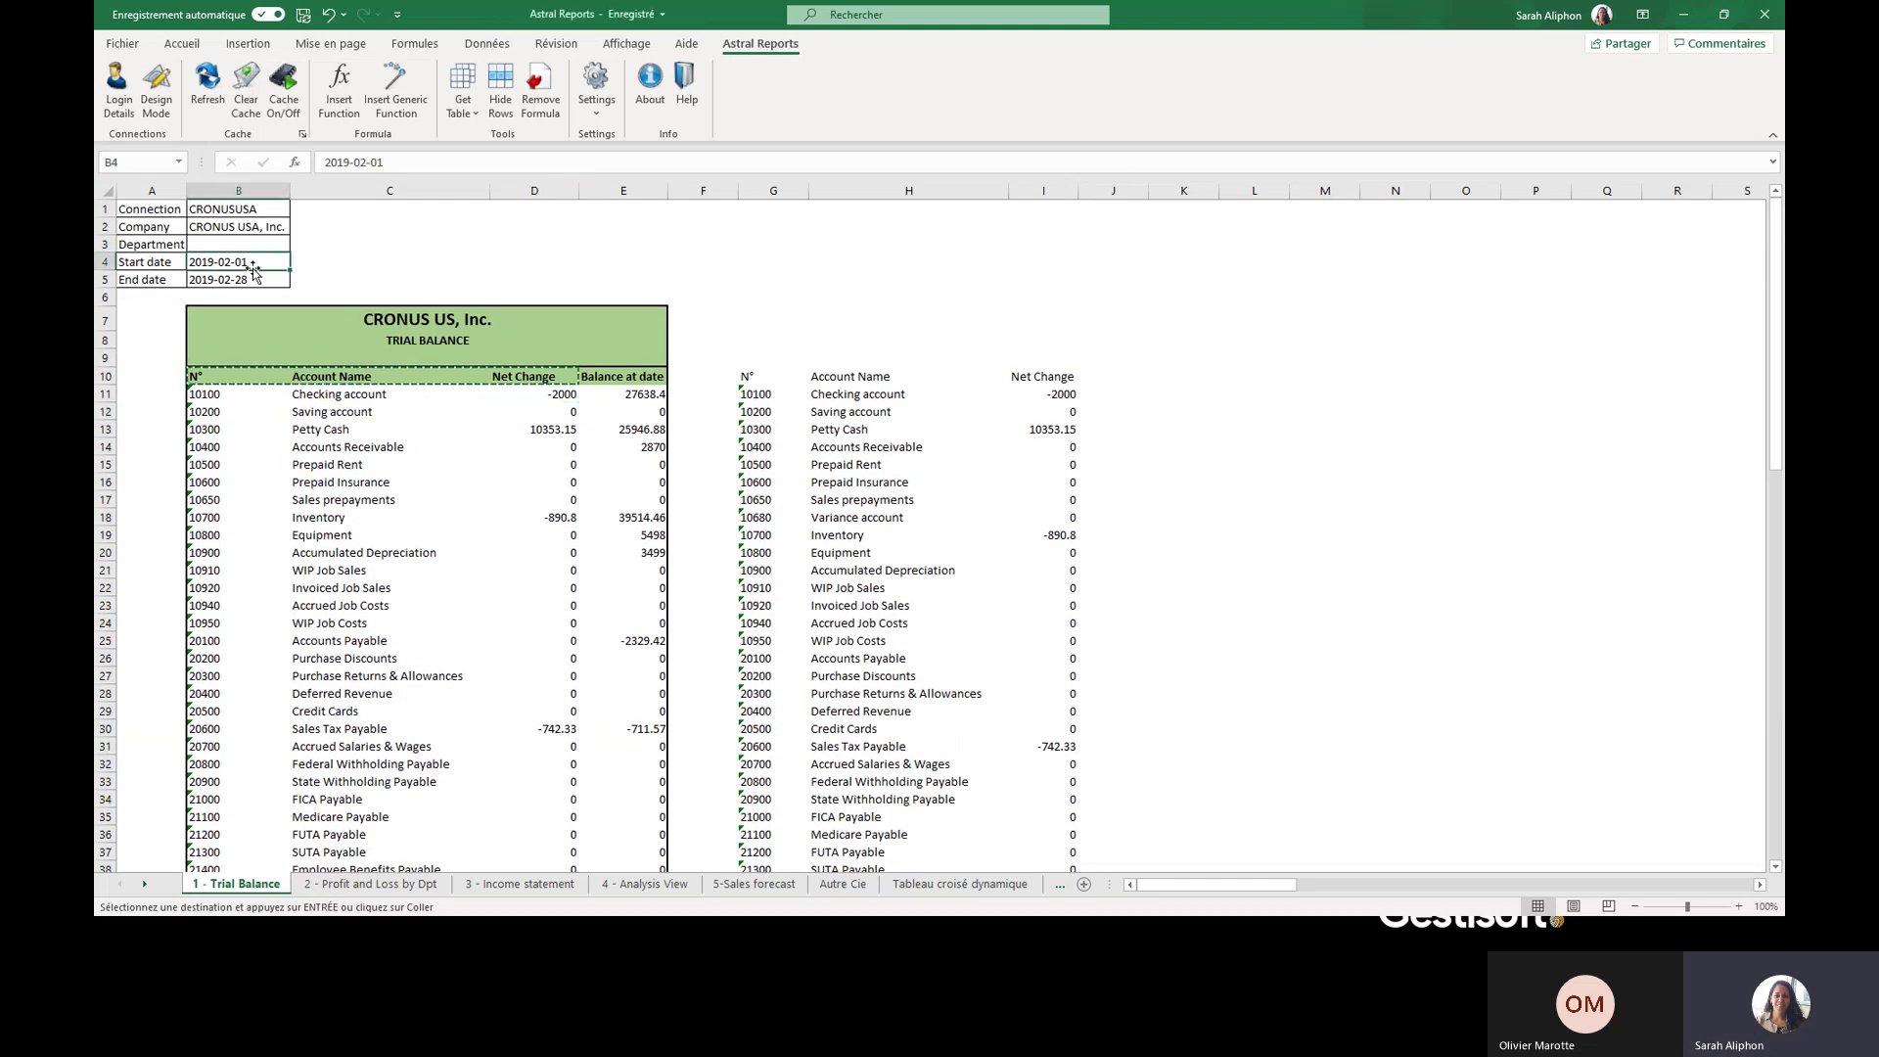
{"action": "left_click", "coordinate": [367, 163]}
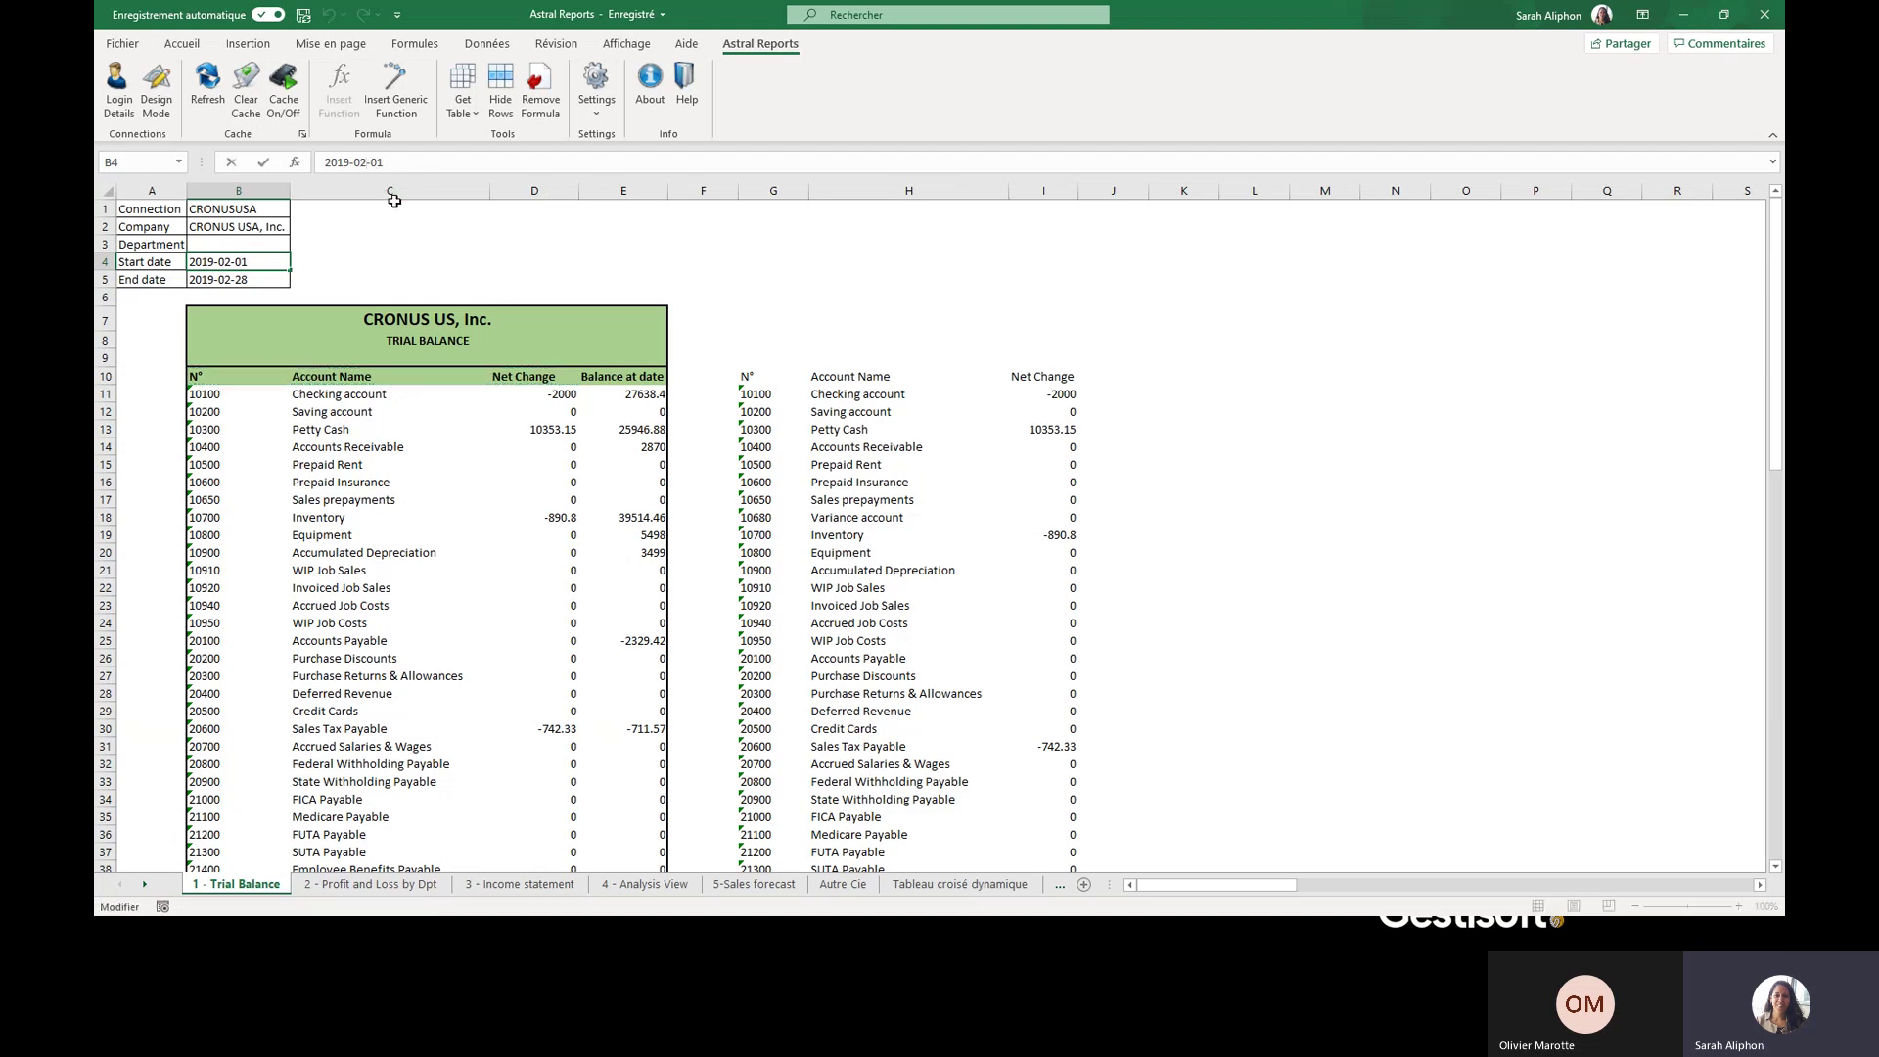
{"action": "key", "text": "BackSpace"}
{"action": "type", "text": "4"}
{"action": "key", "text": "Return"}
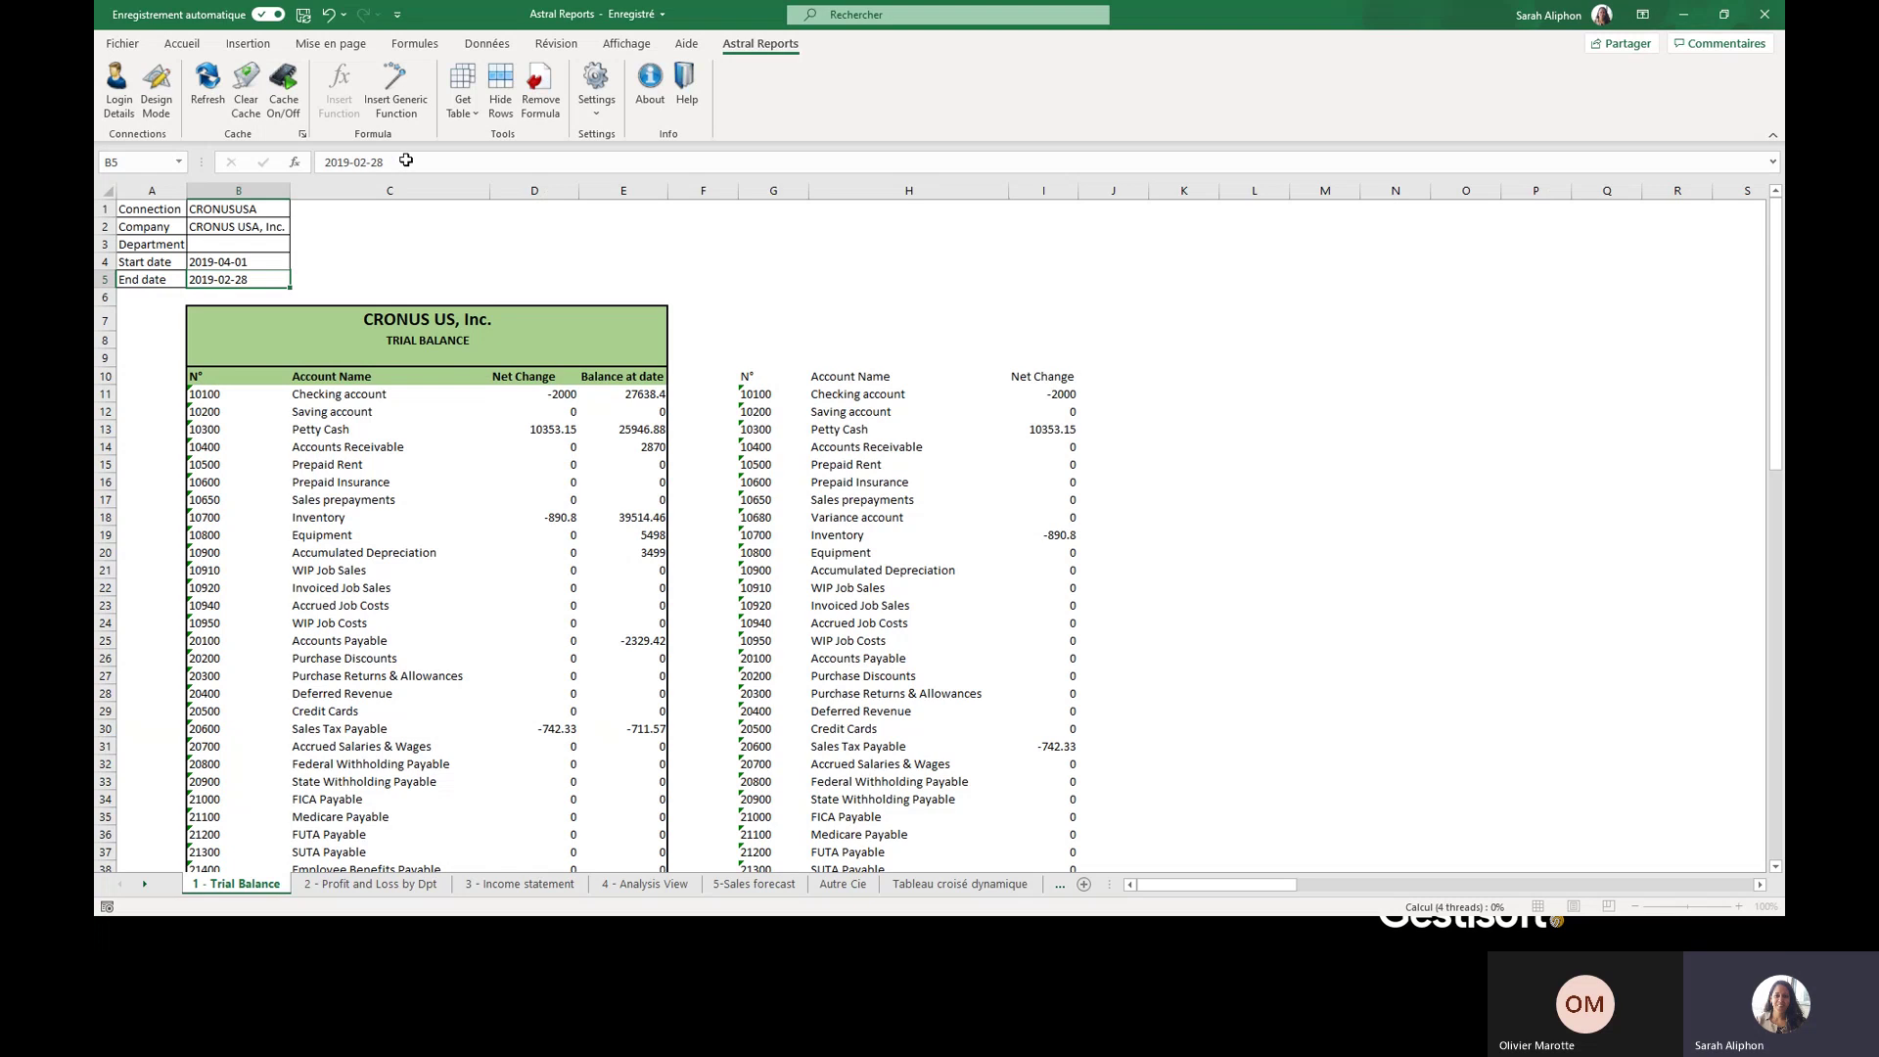
{"action": "left_click", "coordinate": [407, 159]}
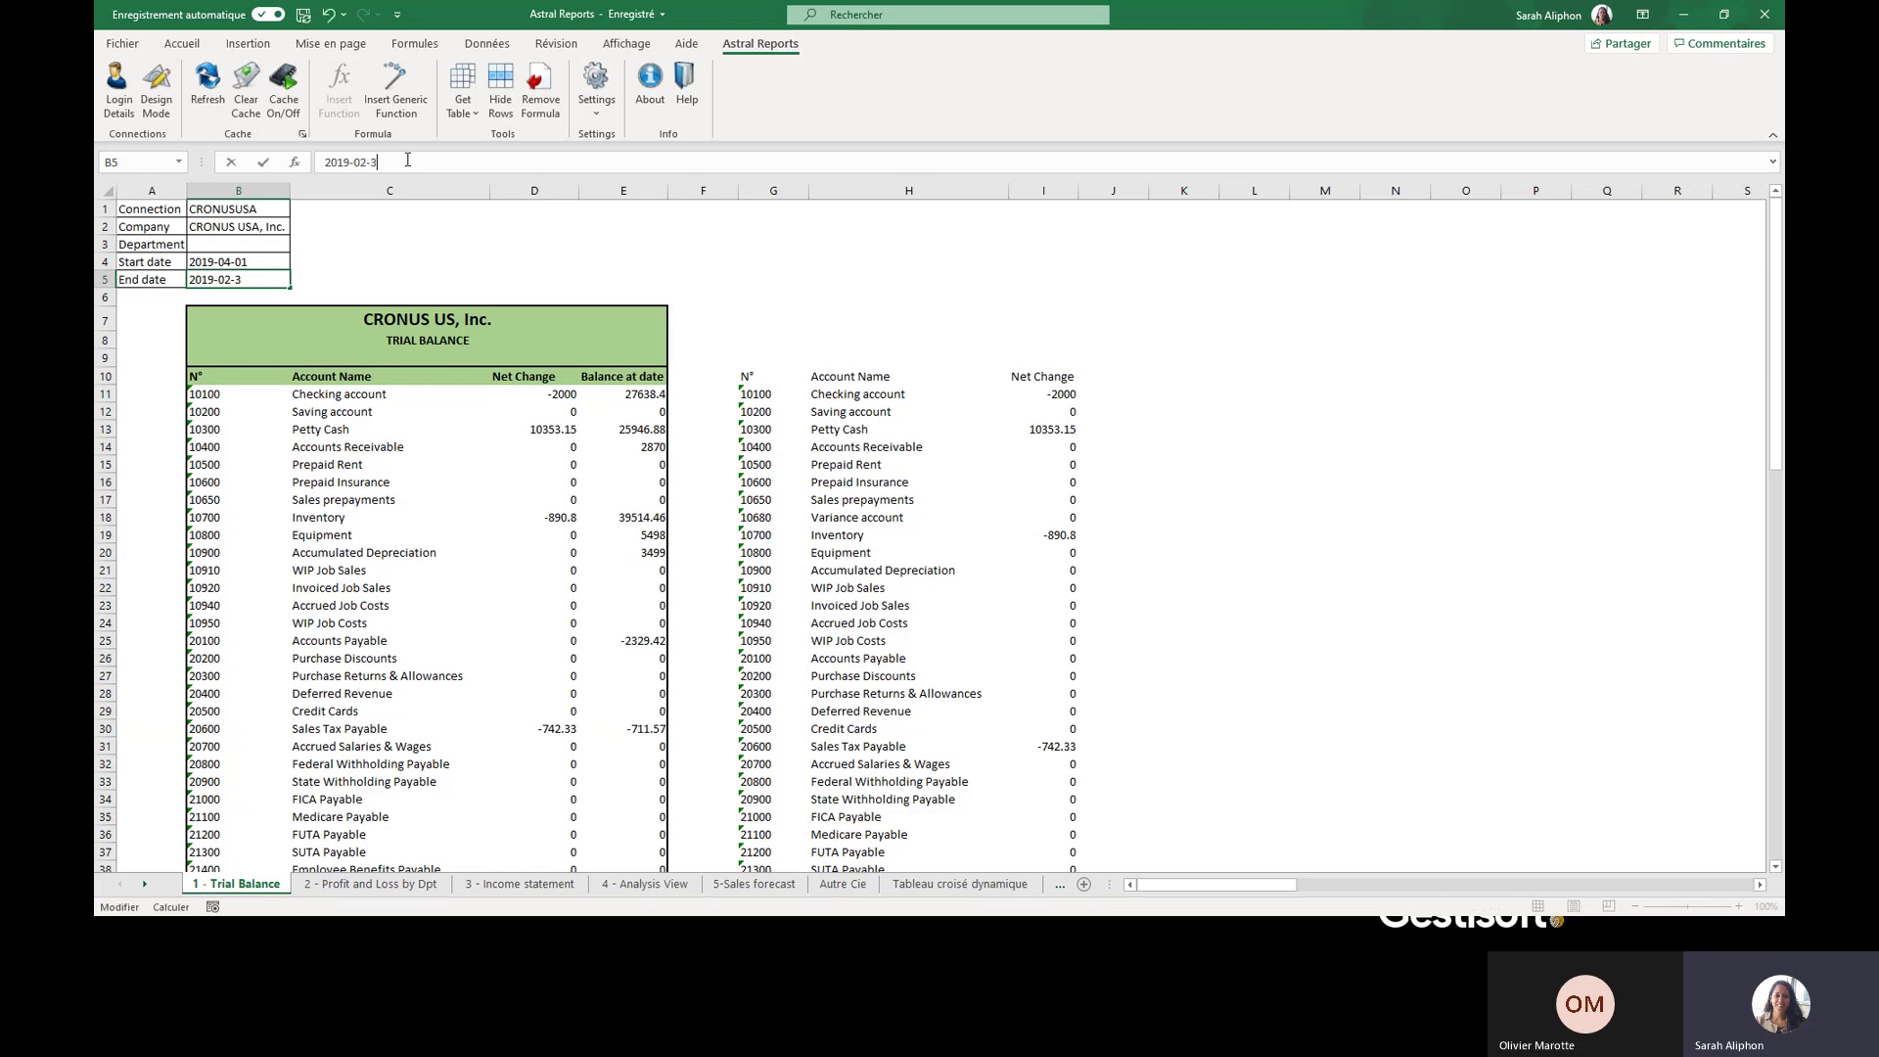
{"action": "key", "text": "BackSpace"}
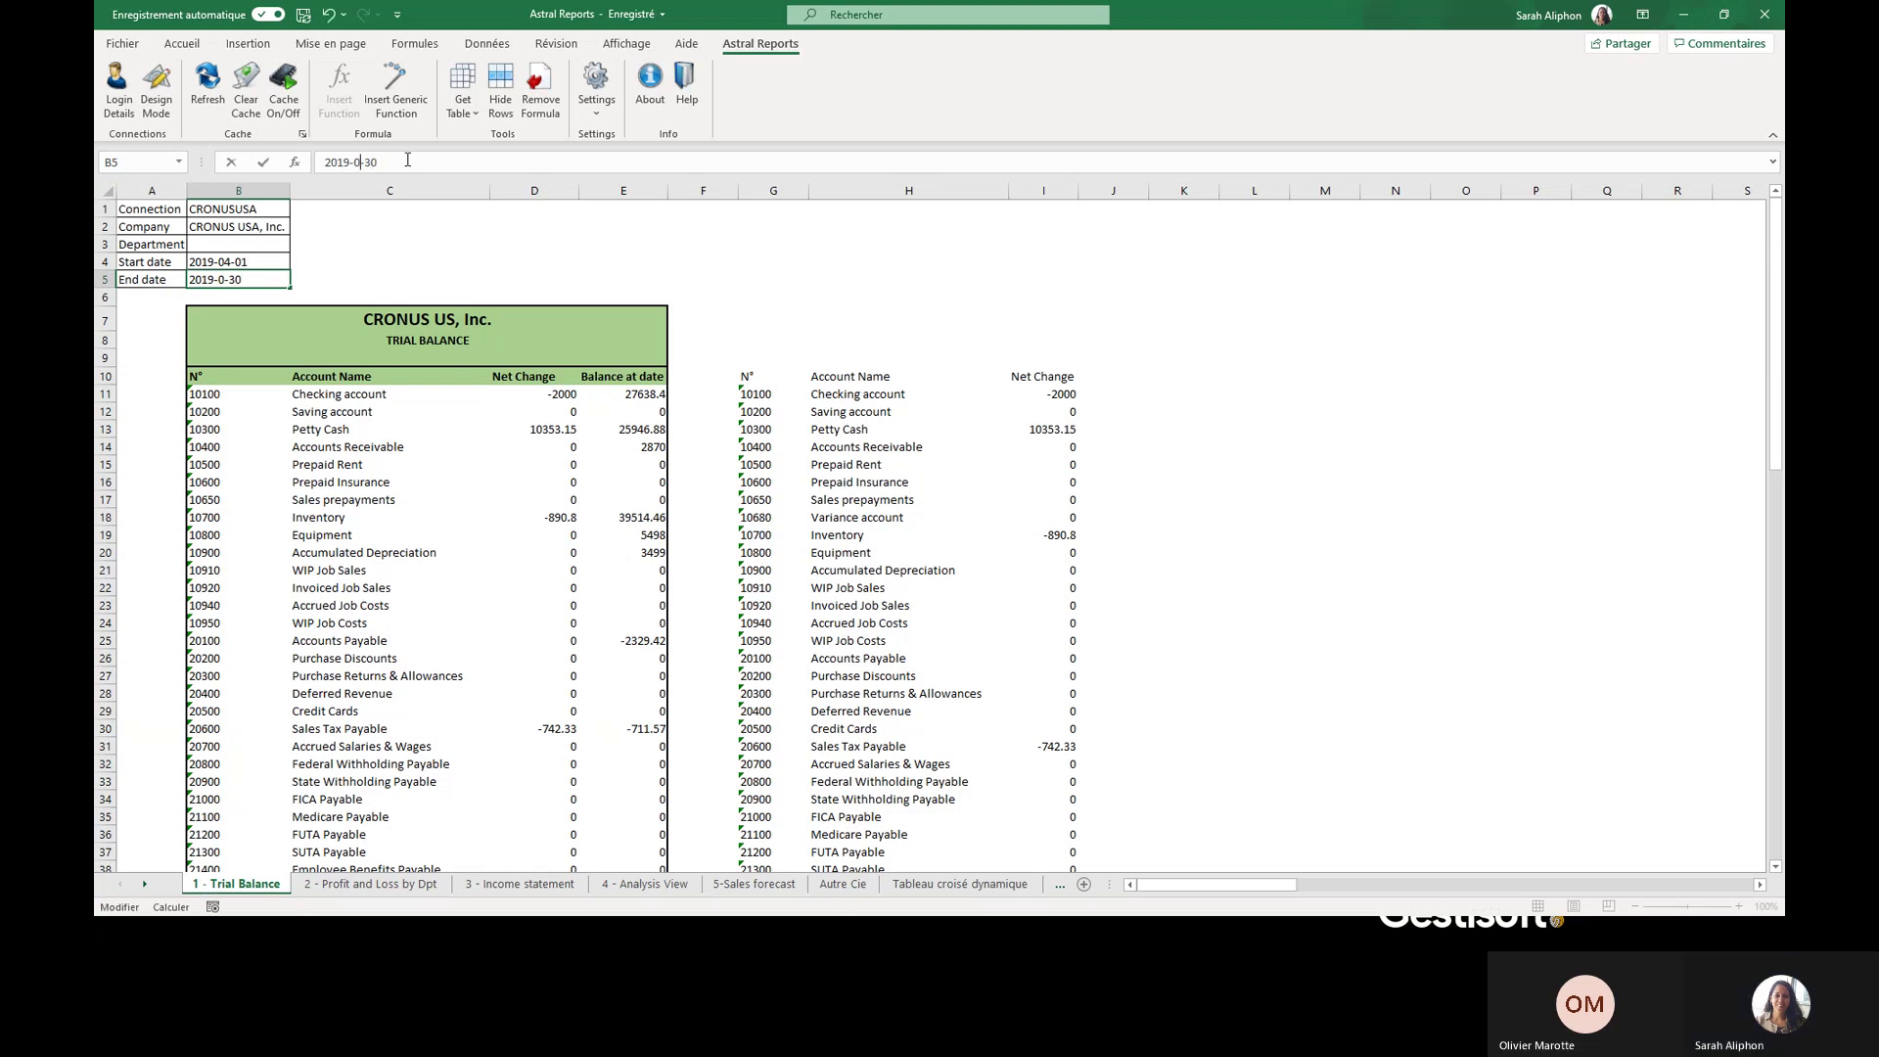
{"action": "type", "text": "4"}
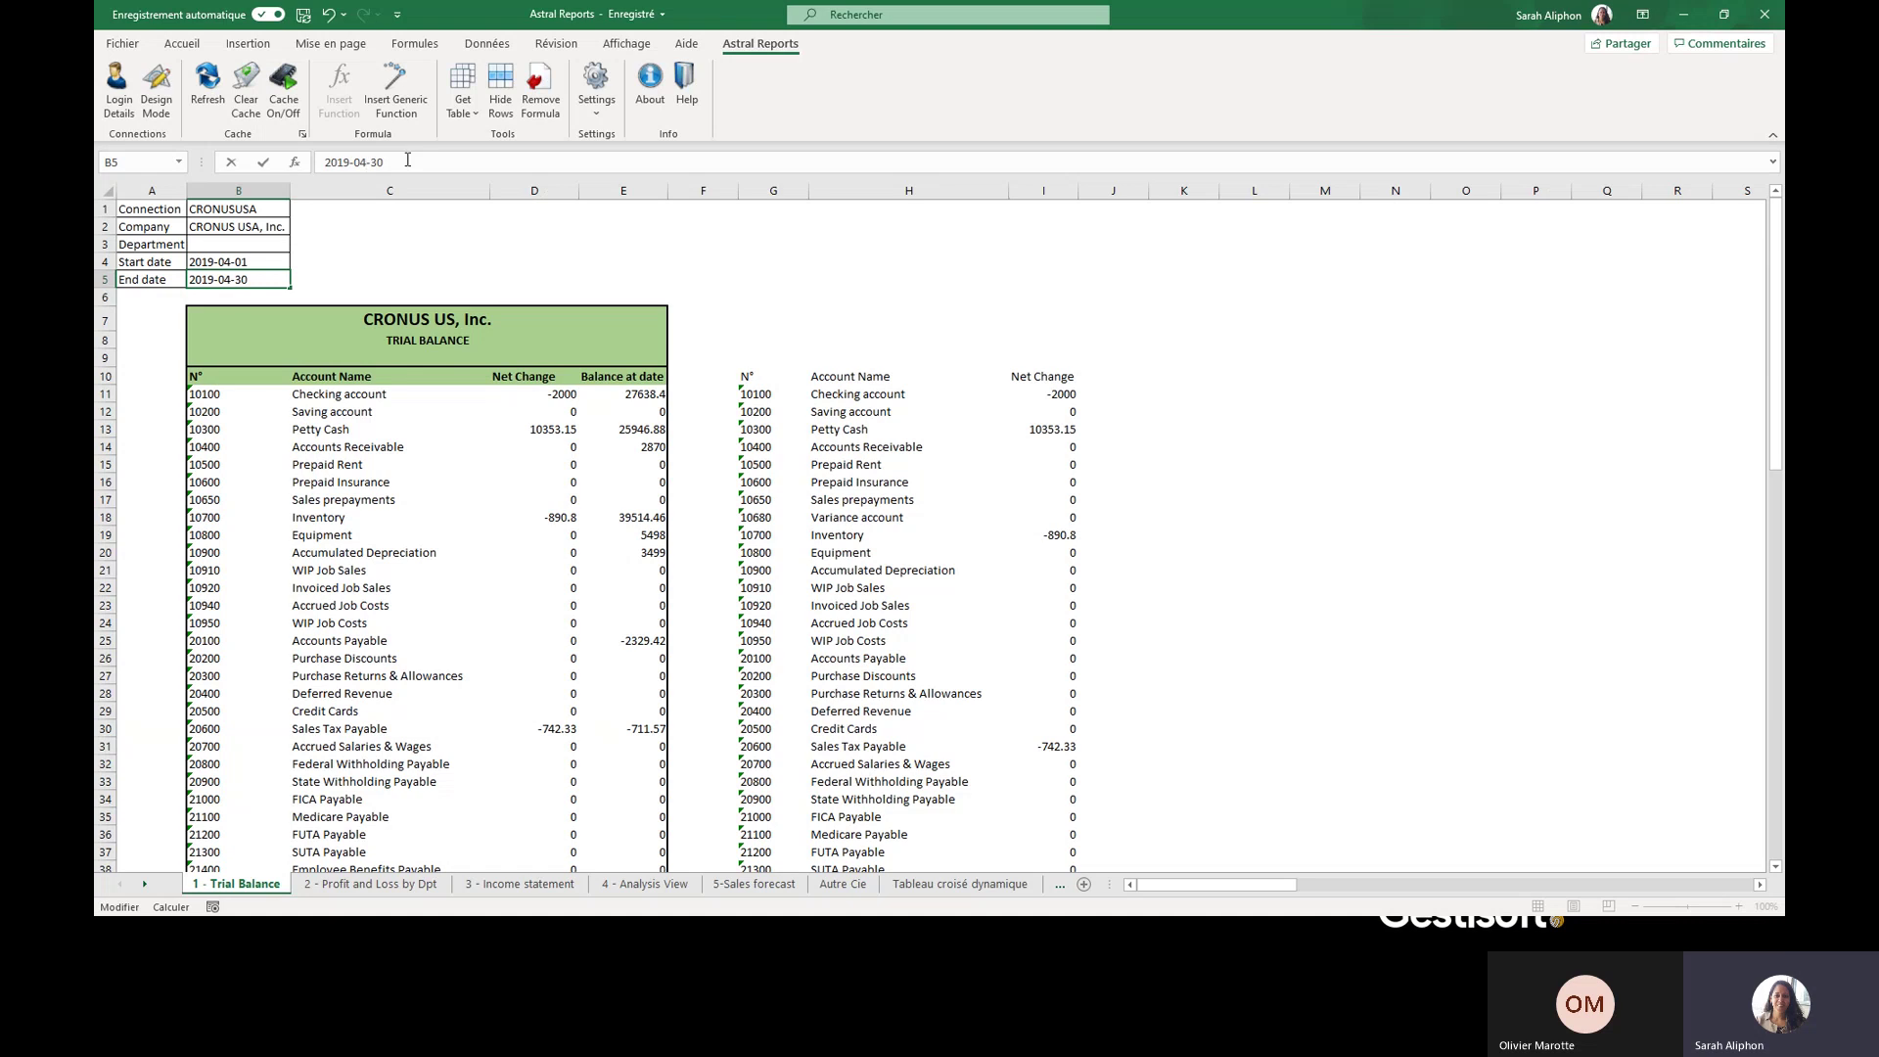
{"action": "left_click", "coordinate": [421, 260]}
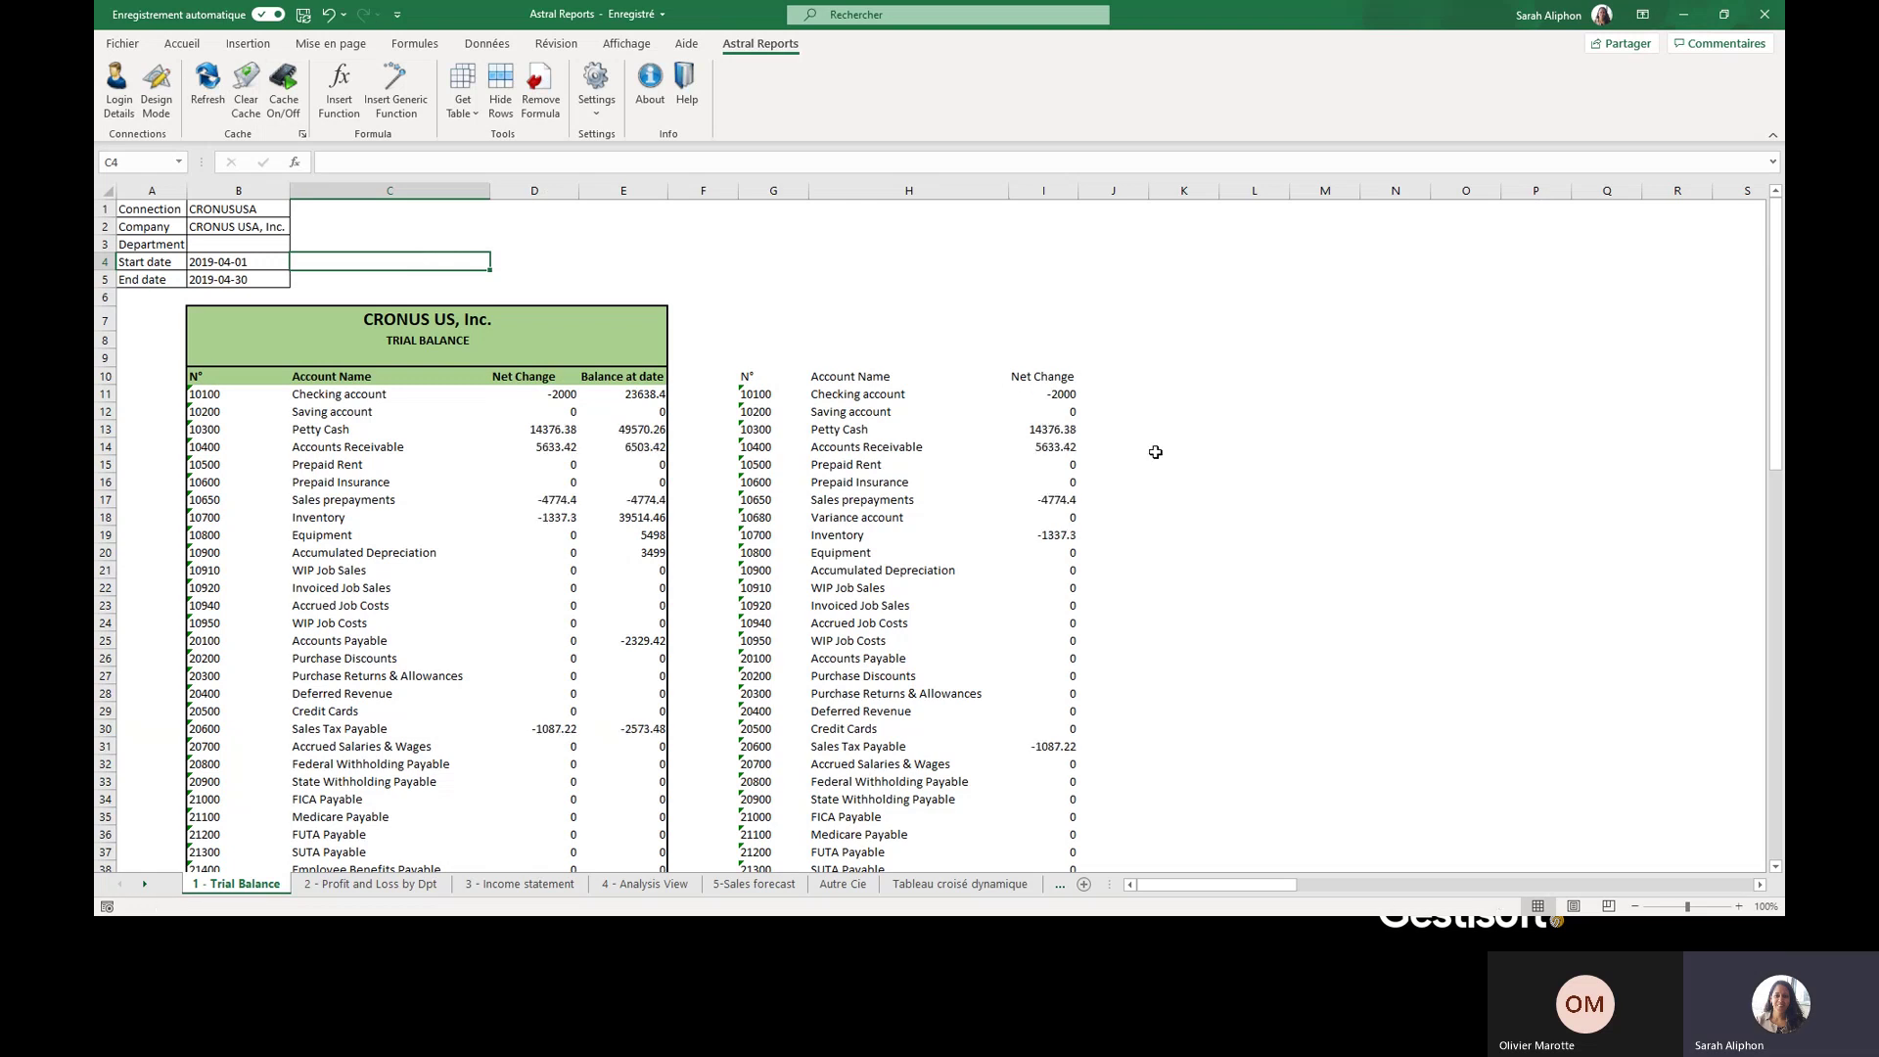
- Check the Net Change formula in I12 and refresh the trial balance data
{"action": "left_click", "coordinate": [1043, 413]}
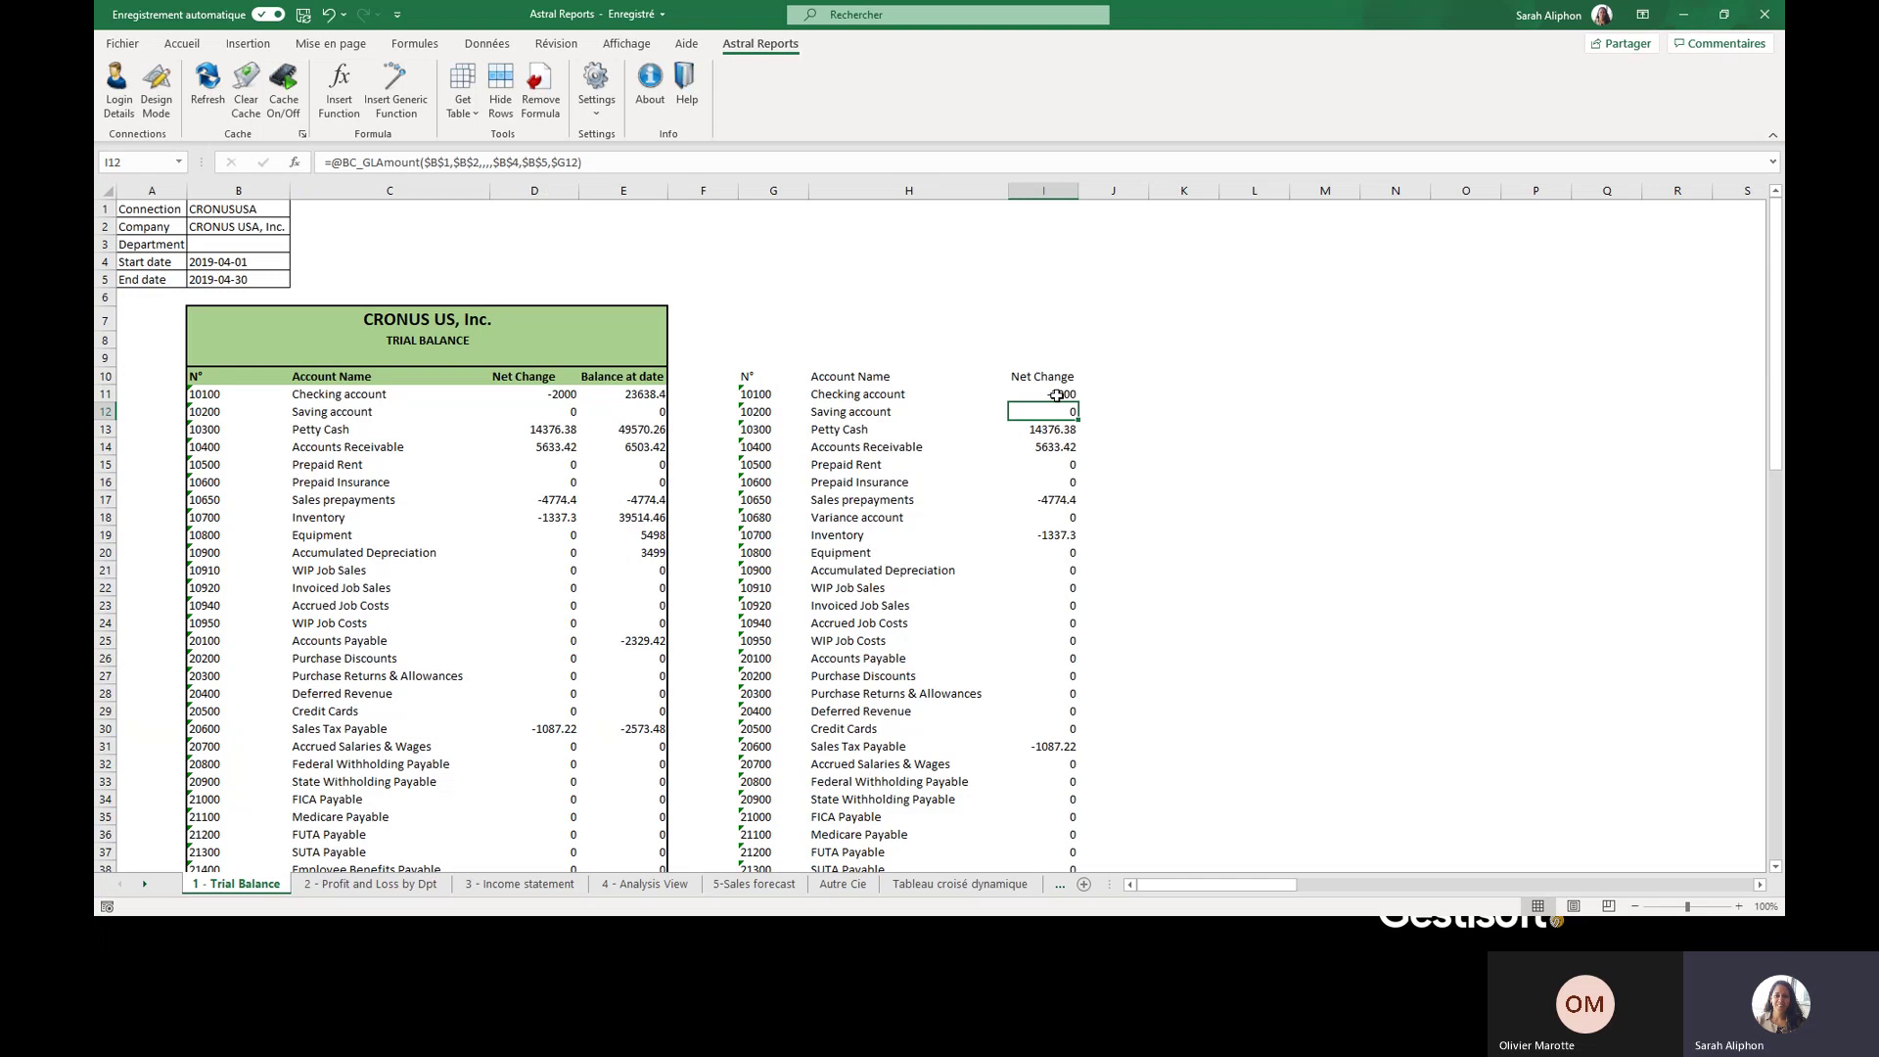
{"action": "left_click", "coordinate": [207, 86]}
{"action": "left_click", "coordinate": [230, 261]}
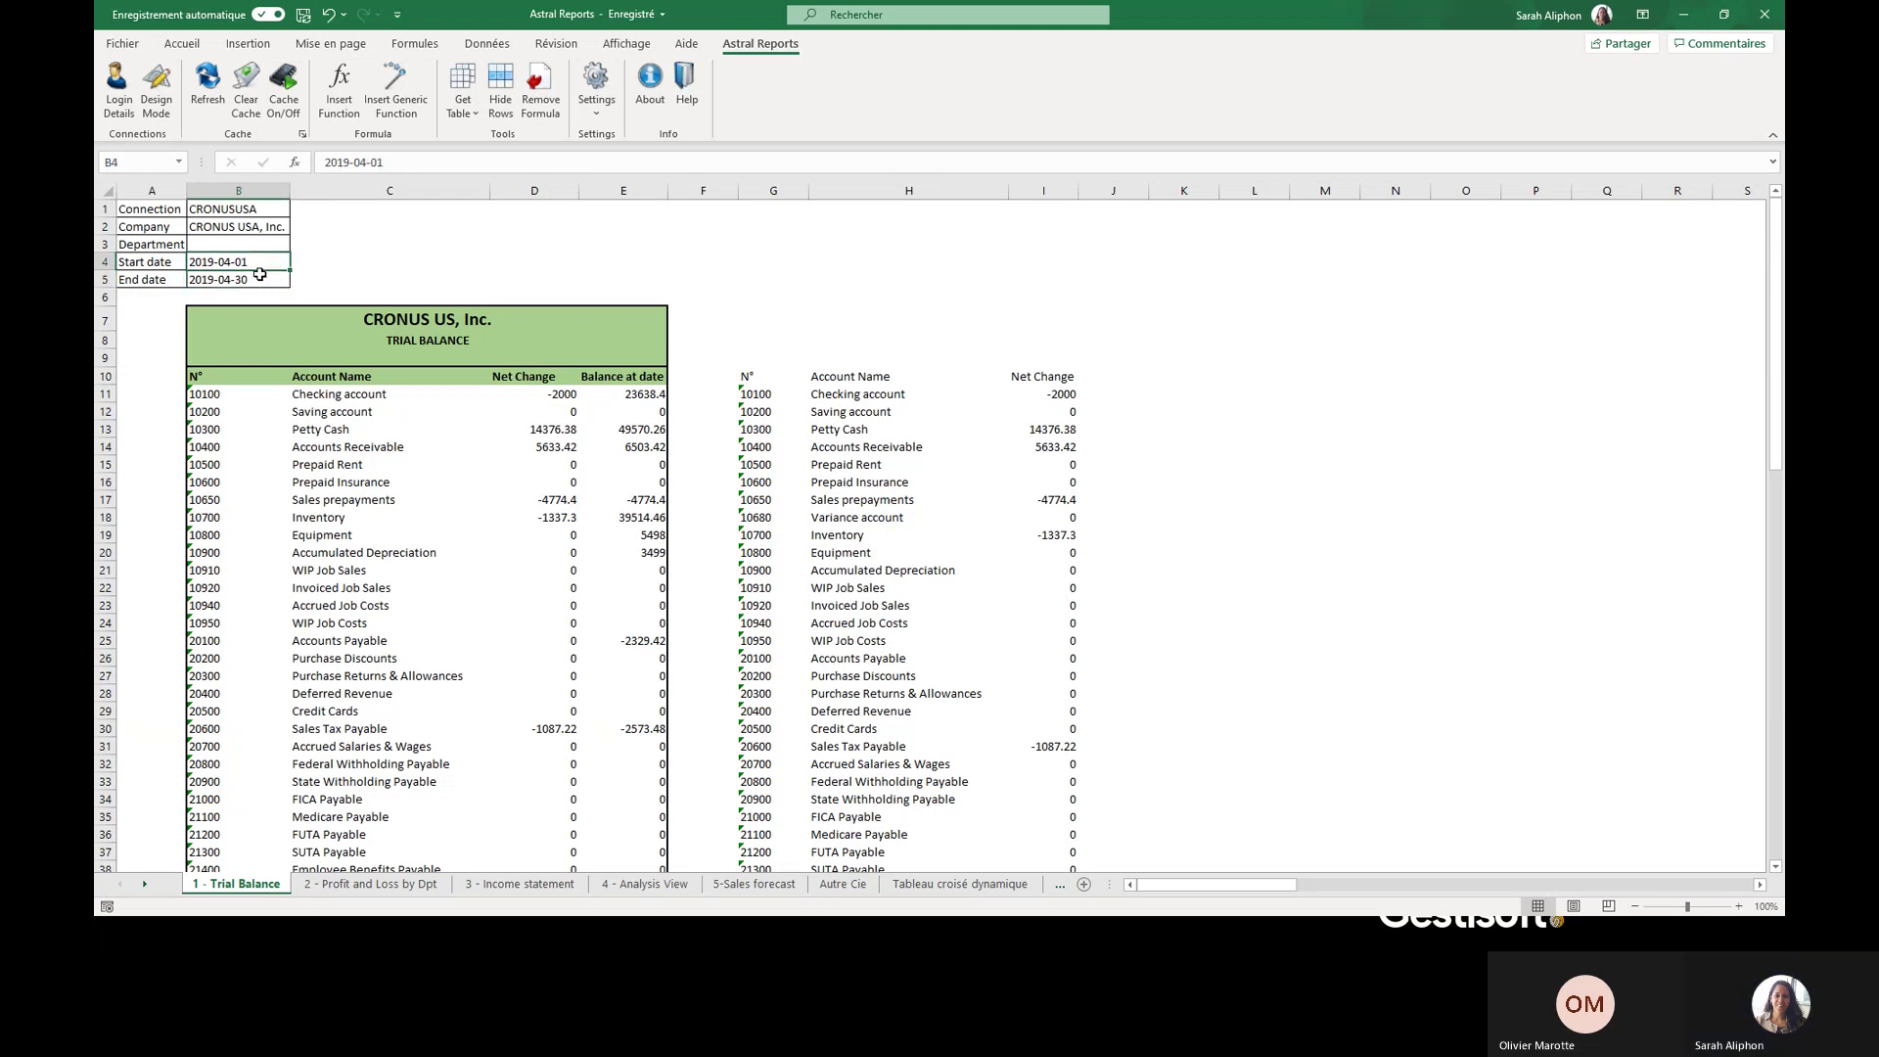
- View the Profit and Loss by Dpt report, and examine the date formula in F14 of the Income statement sheet
{"action": "left_click", "coordinate": [406, 887]}
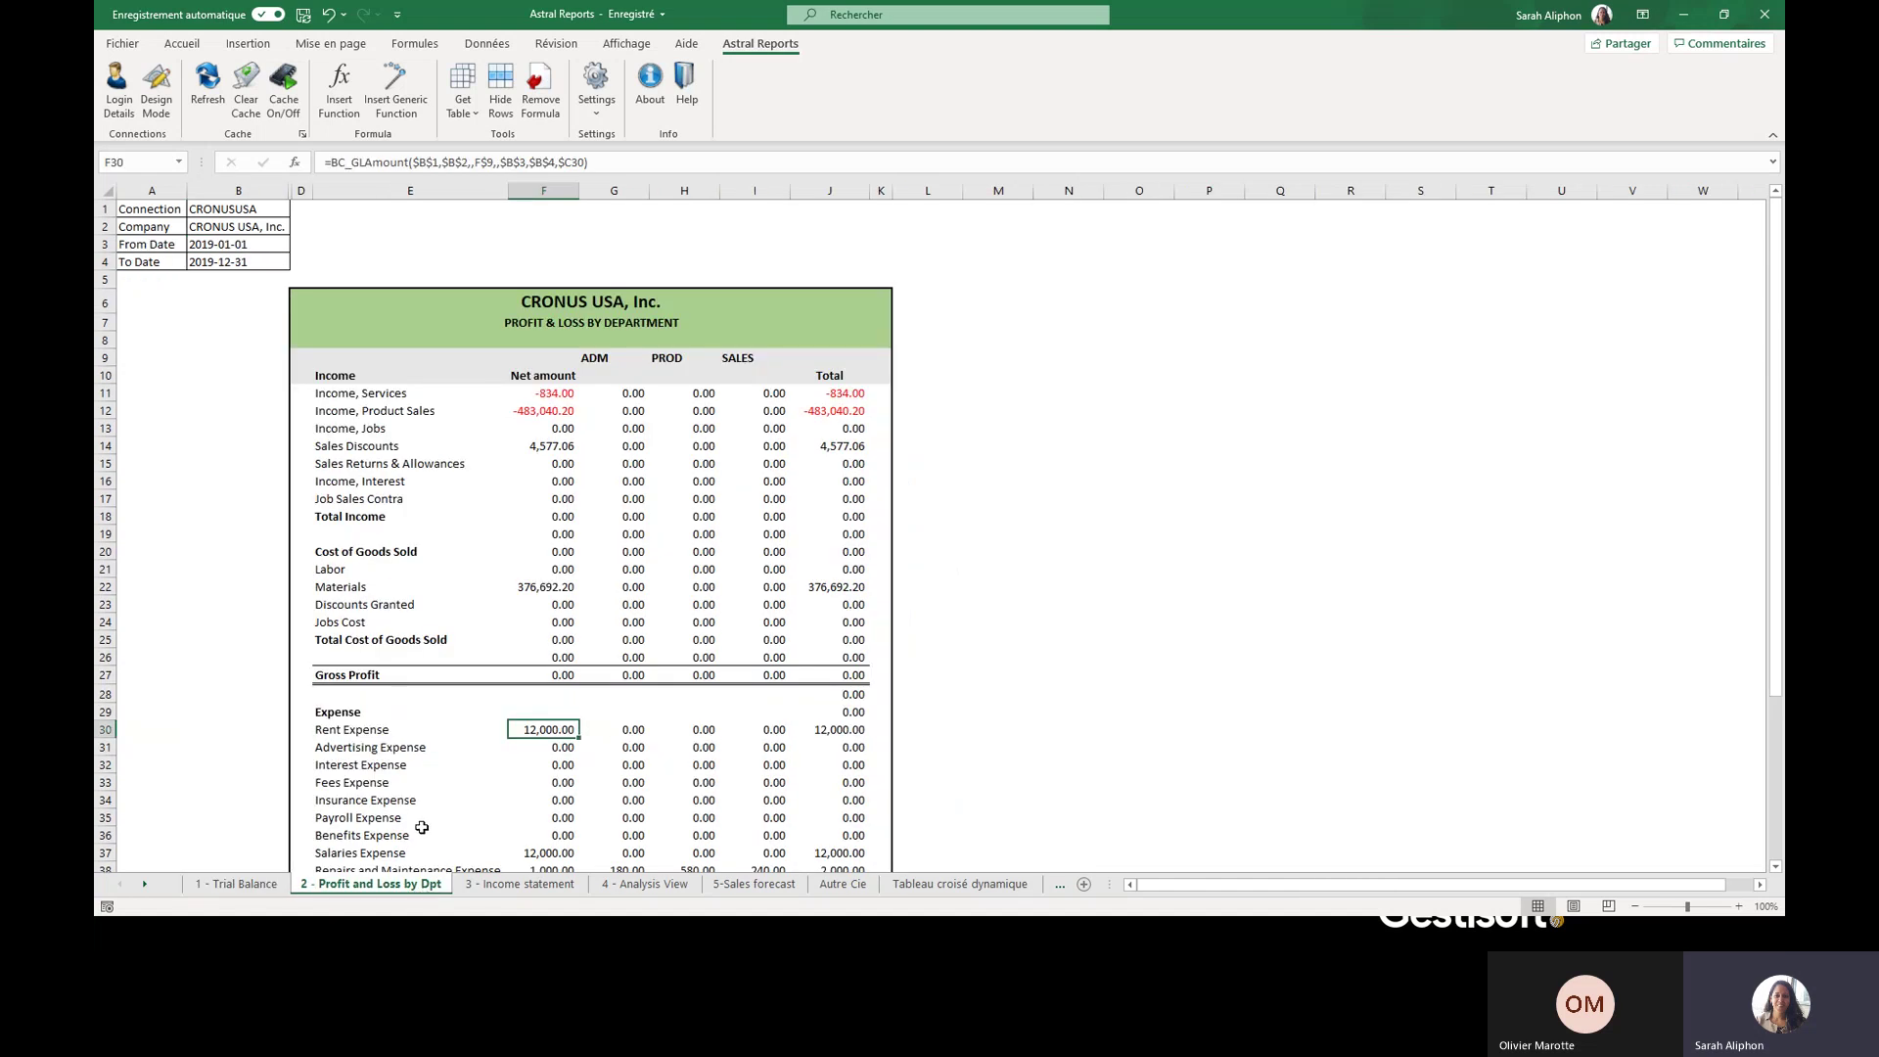
{"action": "left_click", "coordinate": [516, 886]}
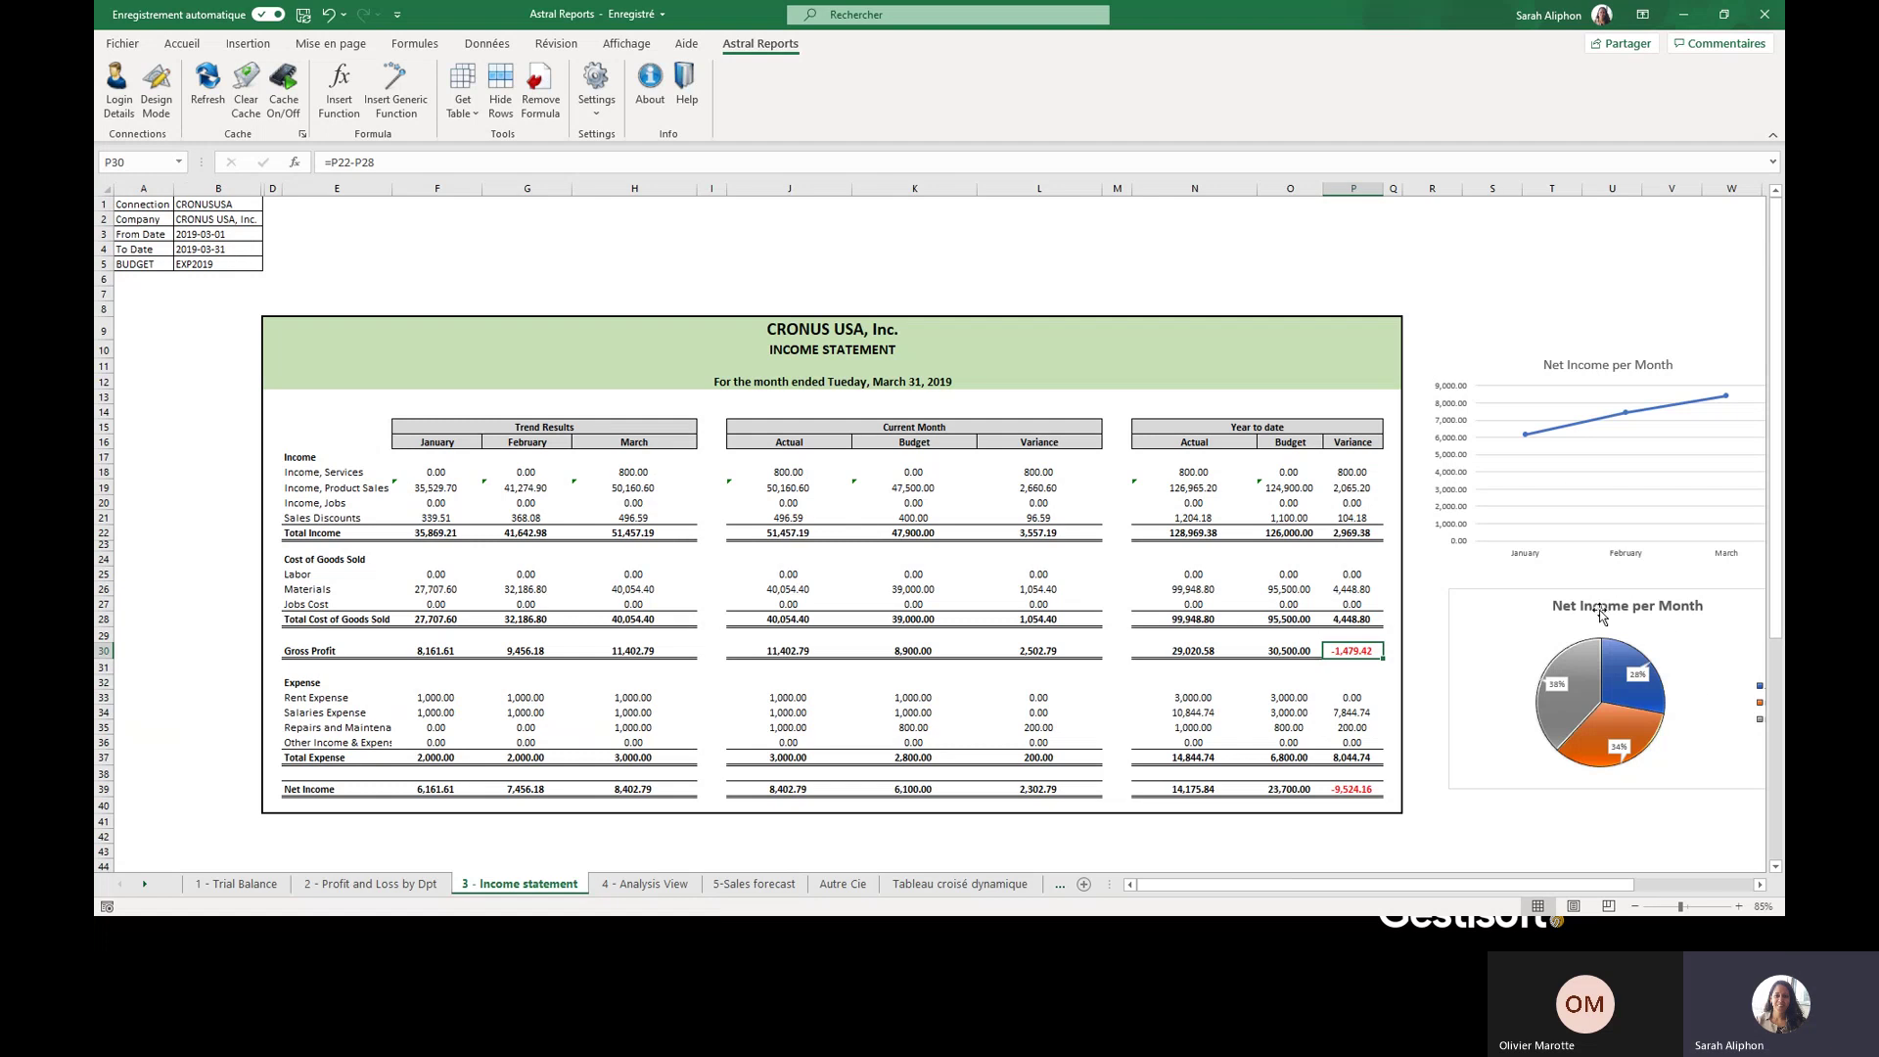
{"action": "left_click", "coordinate": [443, 411]}
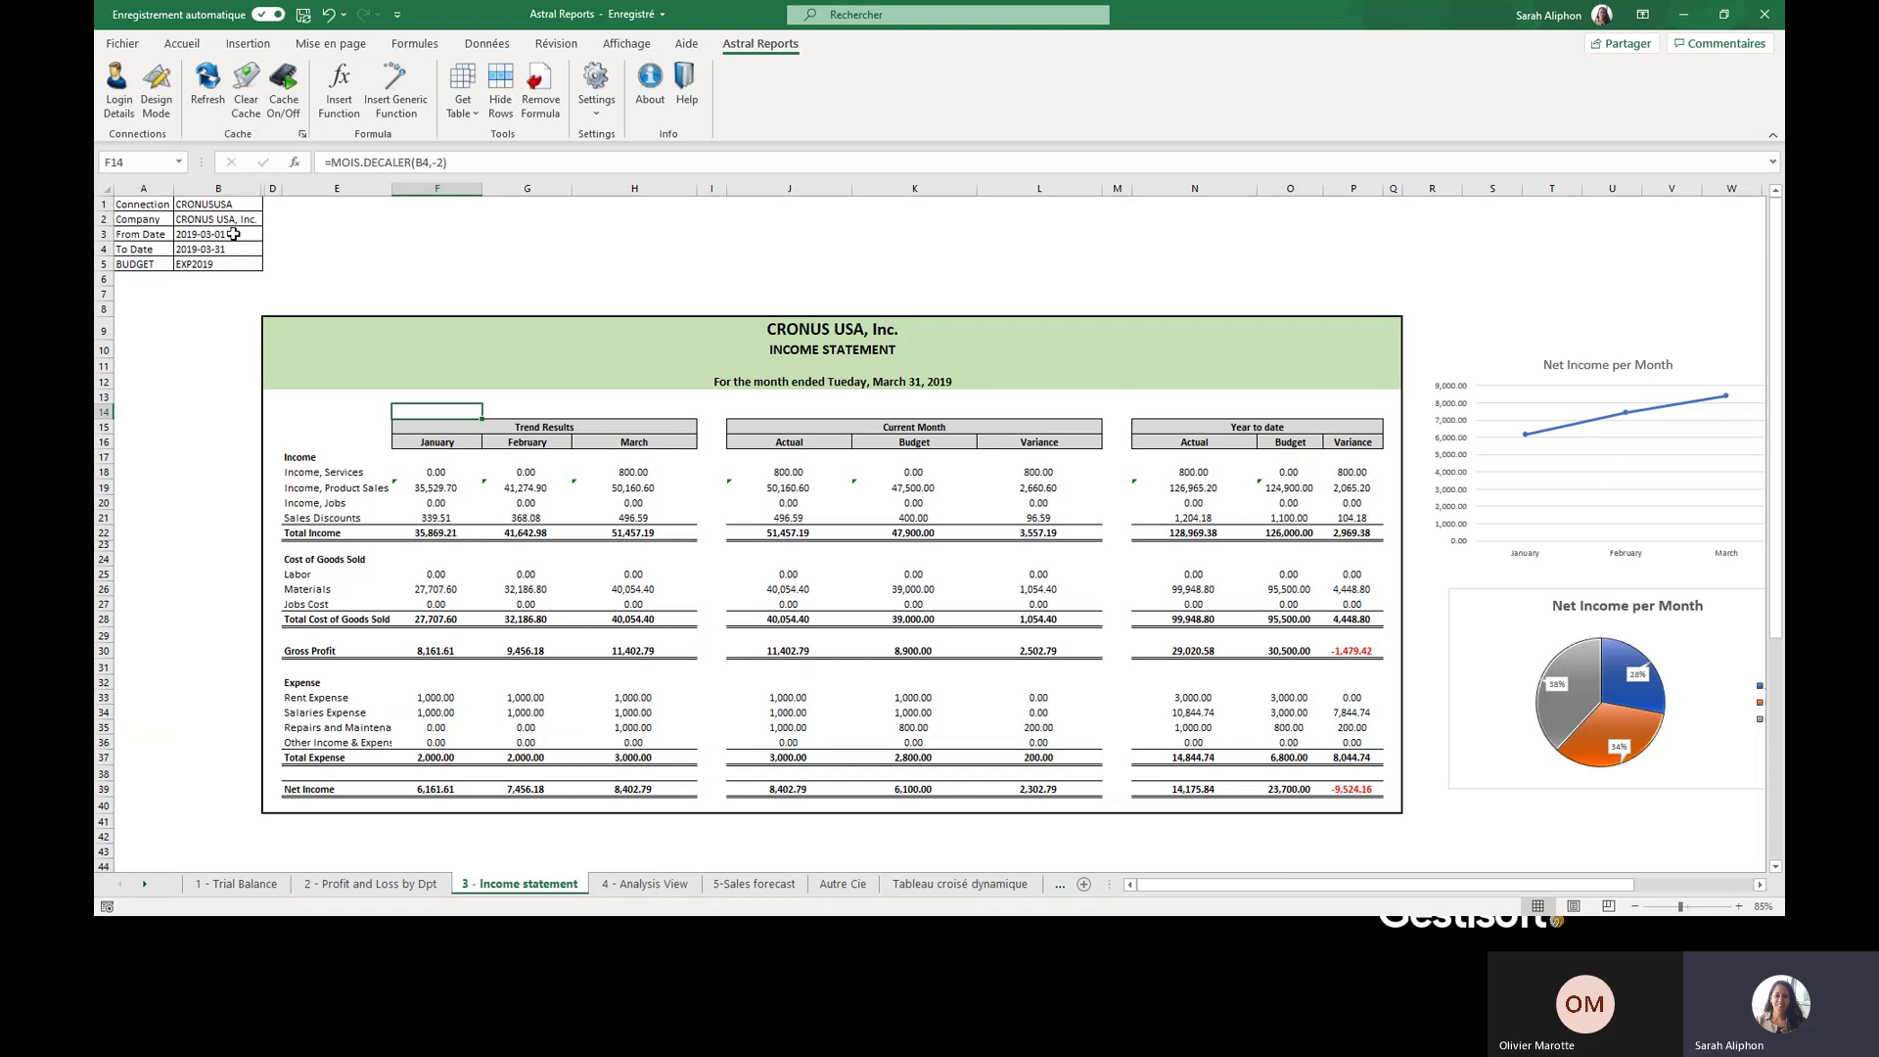
- Turn on Design Mode, and capture the income statement area as a screenshot opened in the Greenshot image editor
{"action": "left_click", "coordinate": [157, 90]}
{"action": "left_click", "coordinate": [218, 234]}
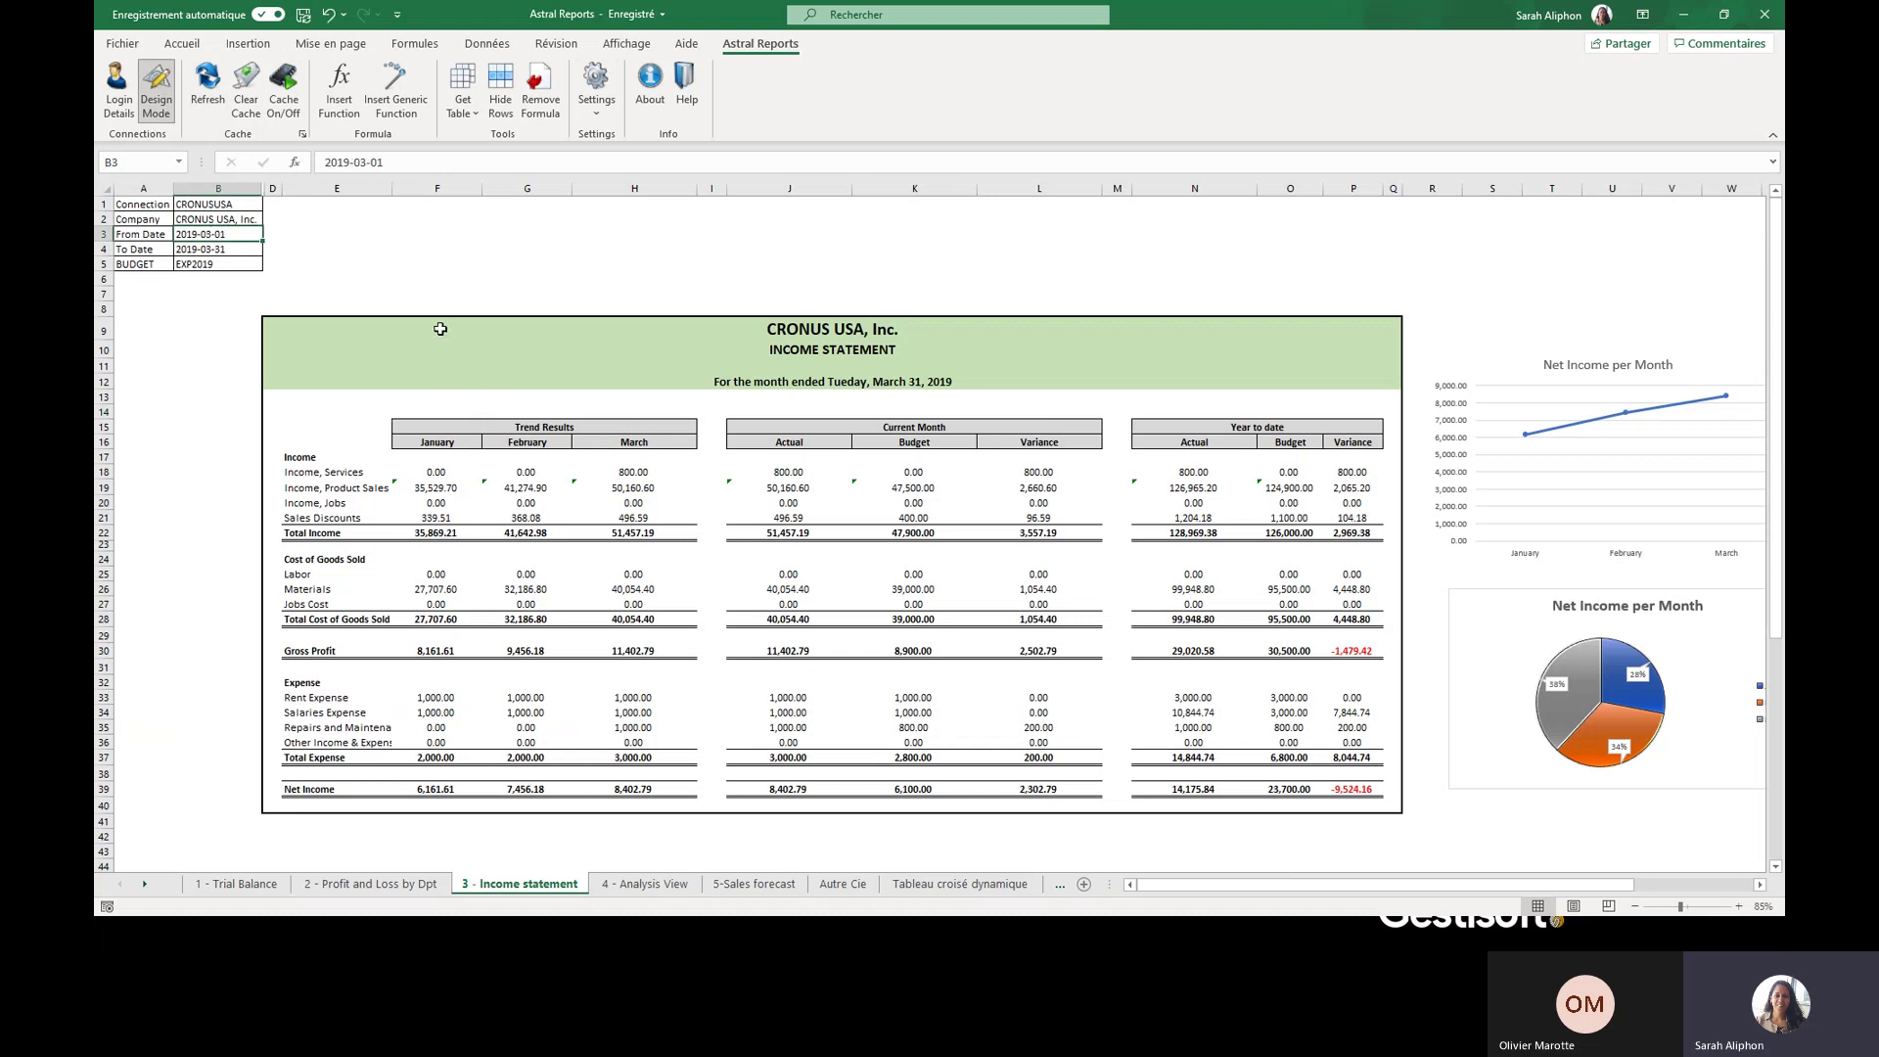
{"action": "key", "text": "Print"}
{"action": "left_click_drag", "start_coordinate": [247, 292], "coordinate": [1401, 822]}
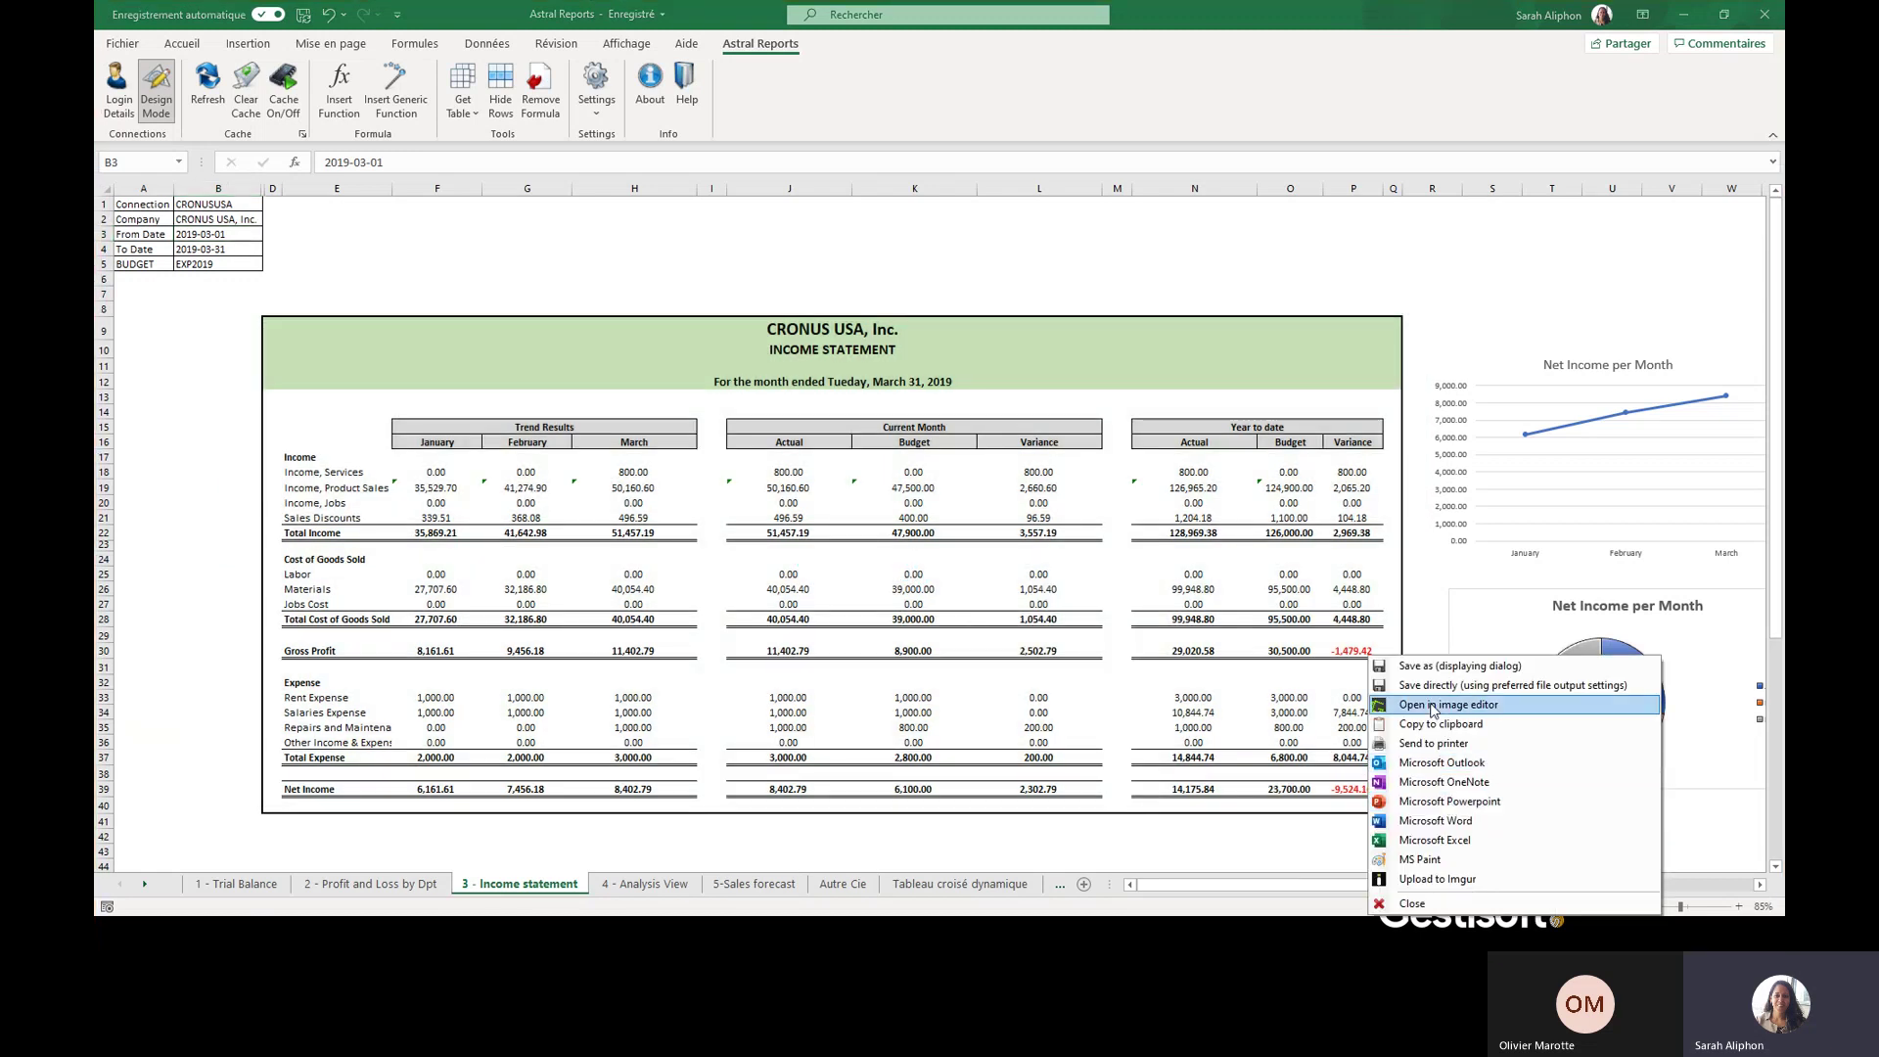
{"action": "left_click", "coordinate": [1495, 707]}
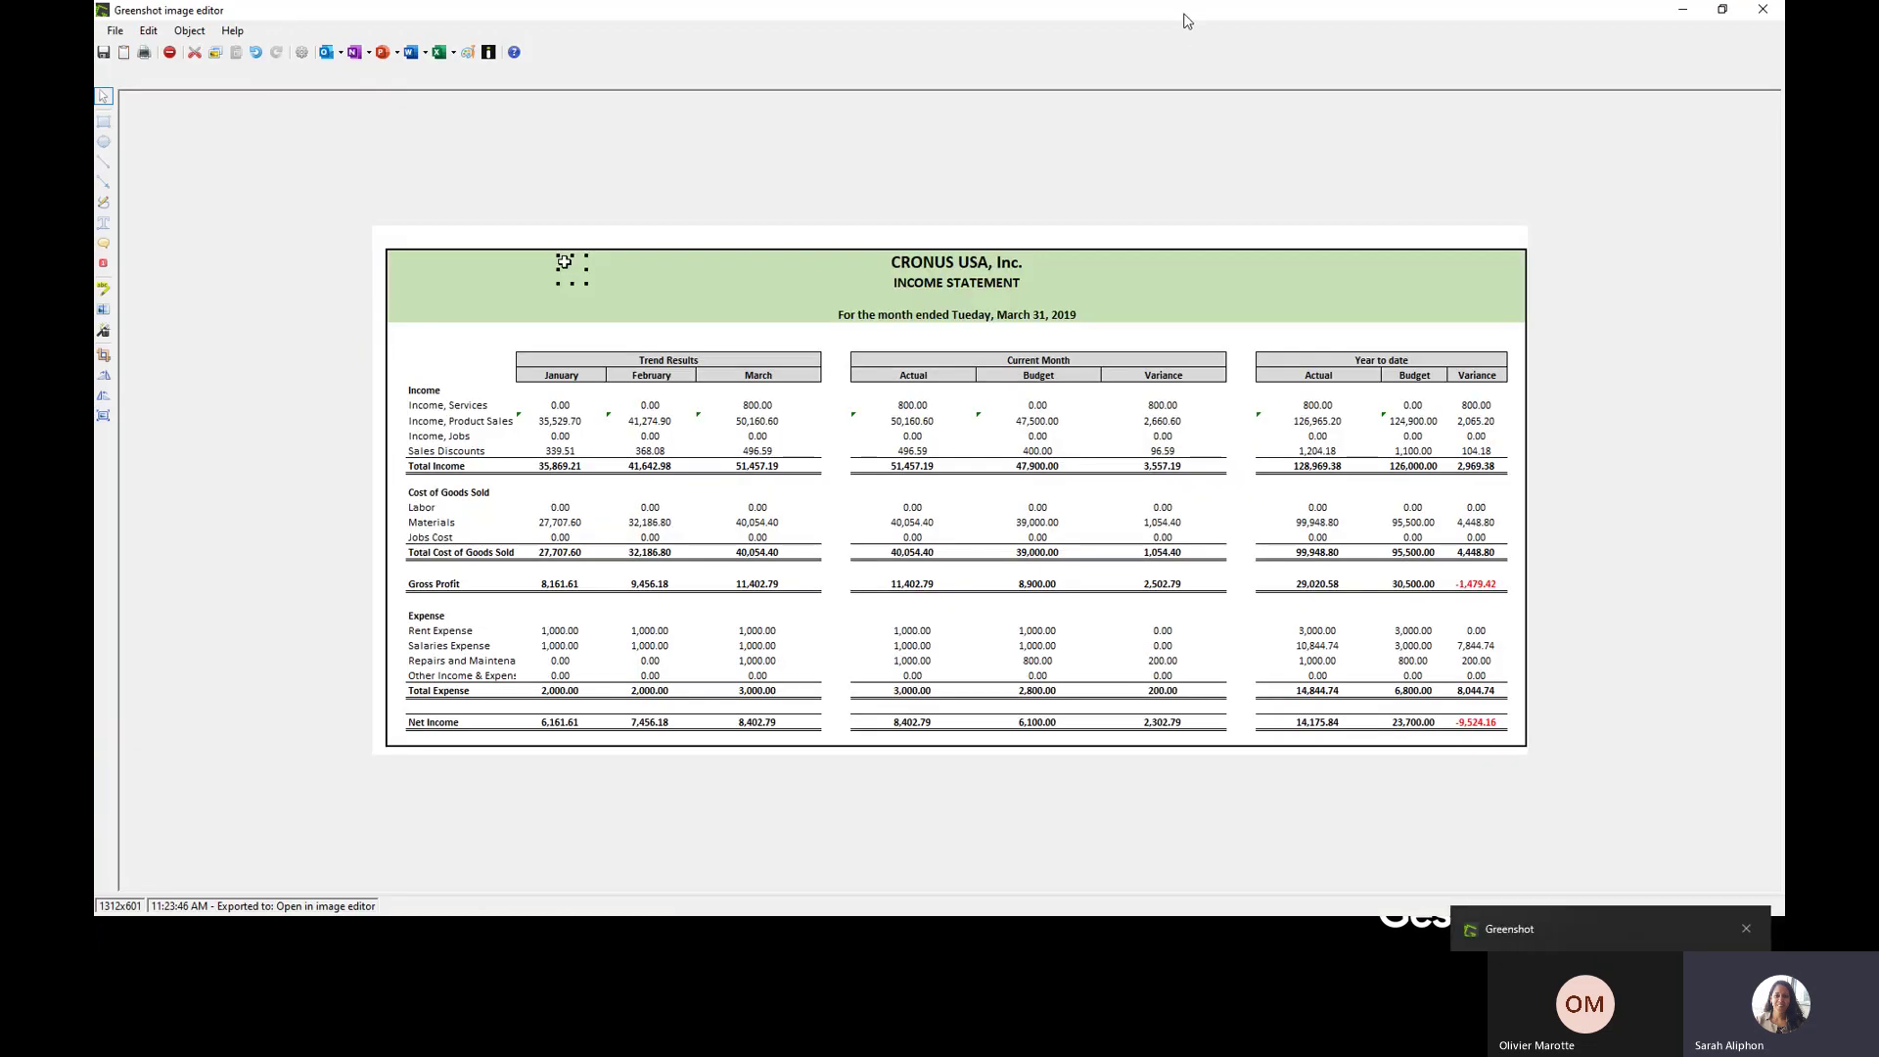
{"action": "left_click_drag", "start_coordinate": [1185, 12], "coordinate": [96, 234]}
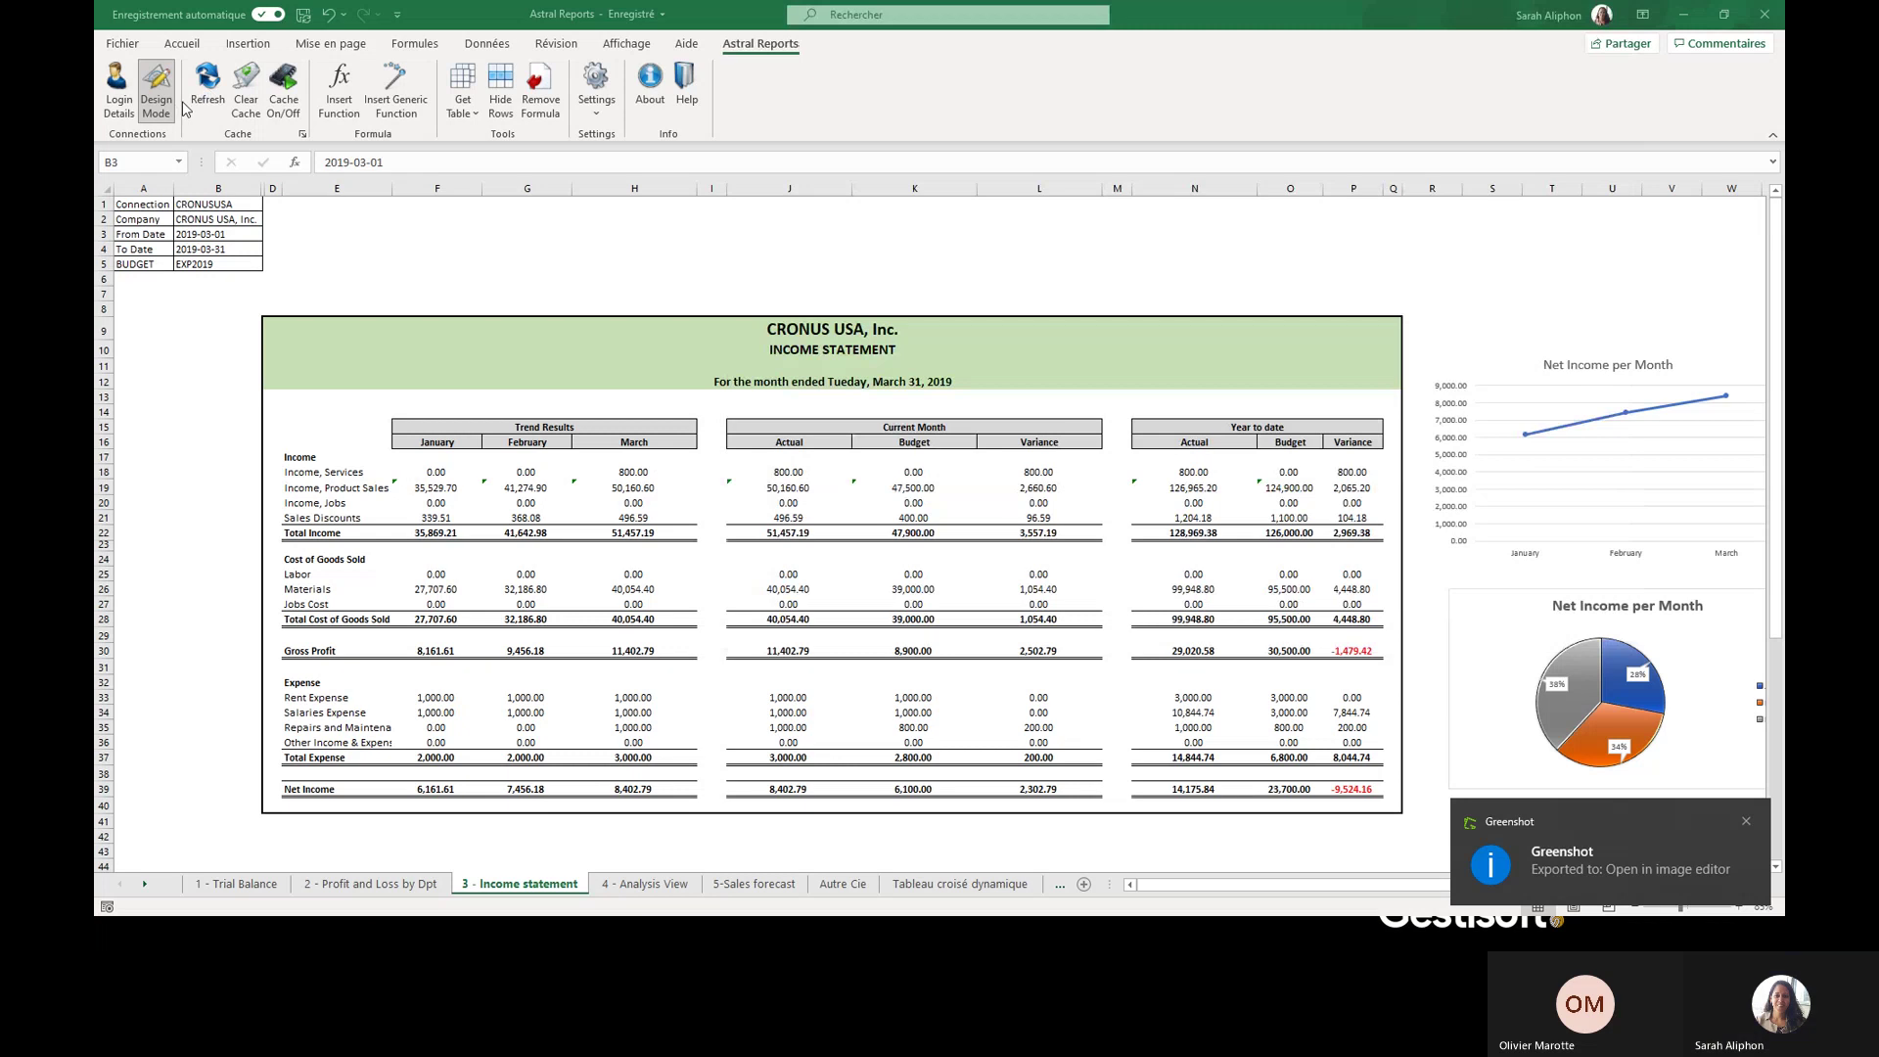
- Set the income statement's From Date to 2019-06-01 and its To Date to 2019-06-30
{"action": "left_click", "coordinate": [358, 162]}
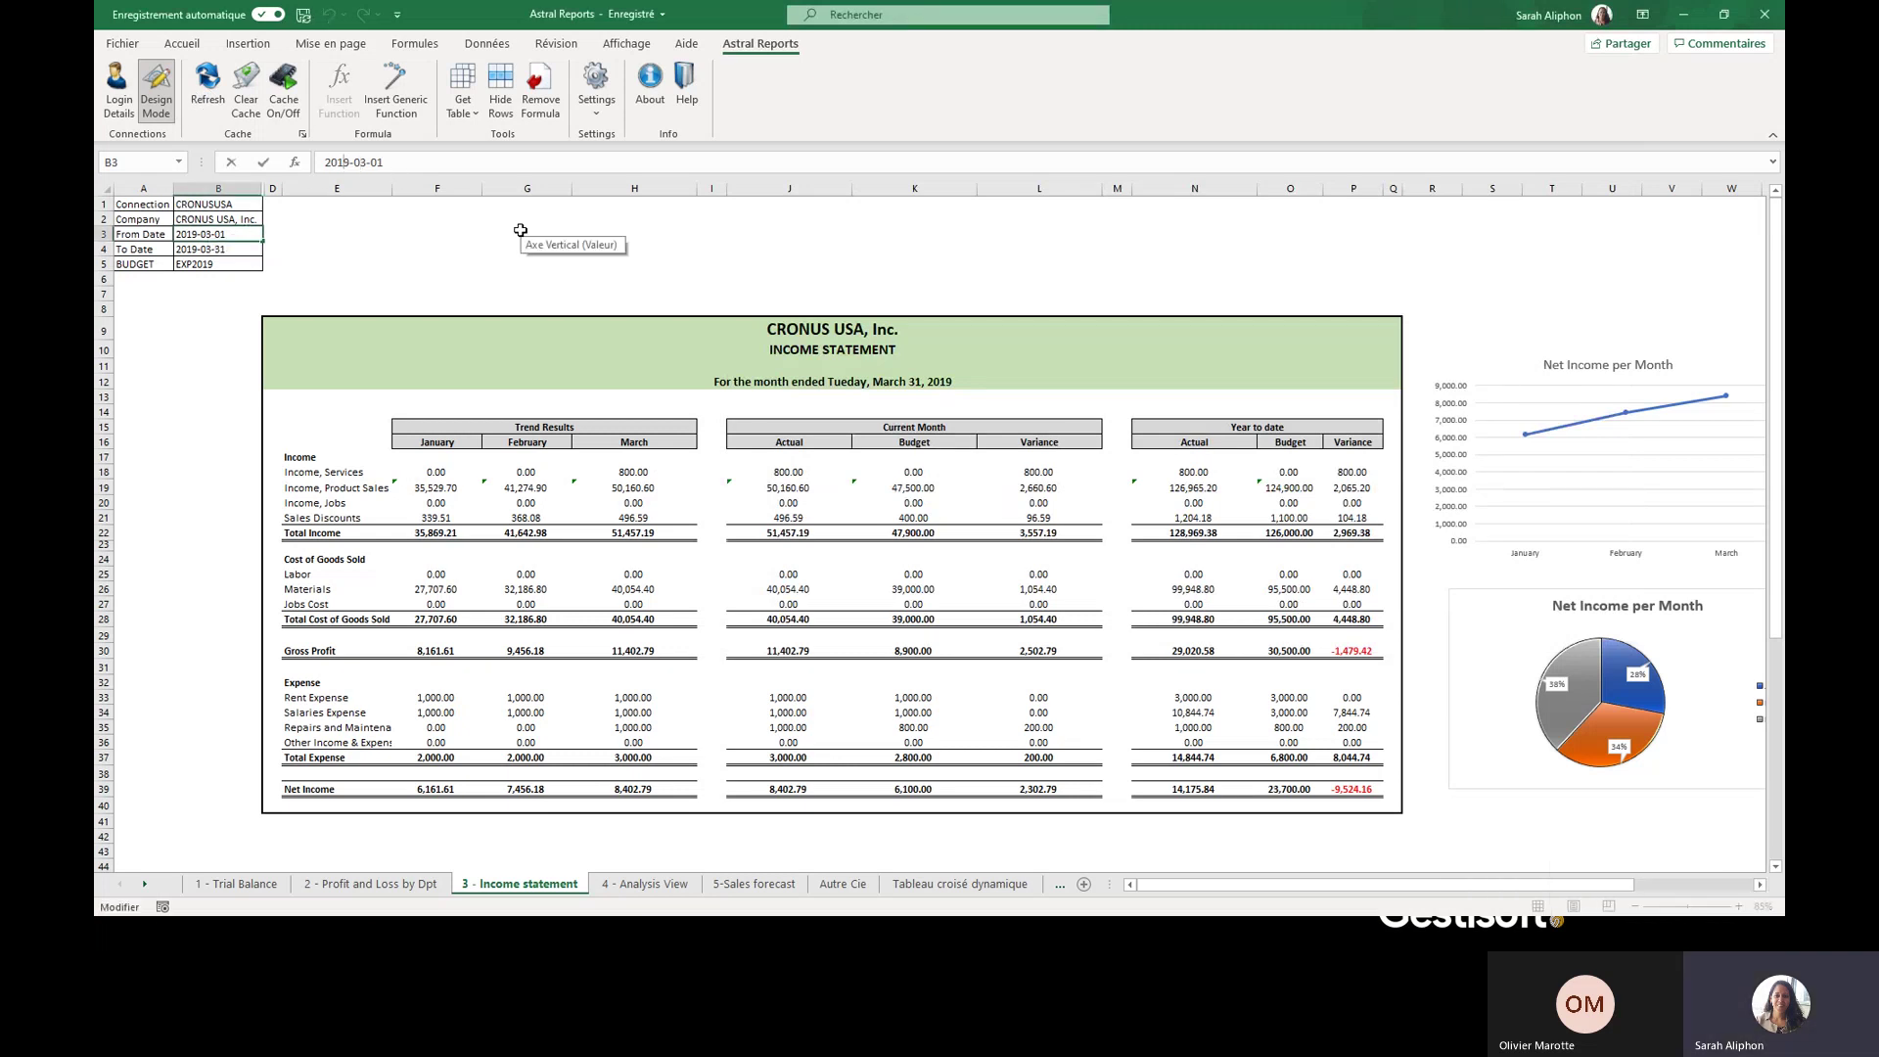
{"action": "left_click", "coordinate": [368, 164]}
{"action": "key", "text": "BackSpace"}
{"action": "type", "text": "6"}
{"action": "key", "text": "Return"}
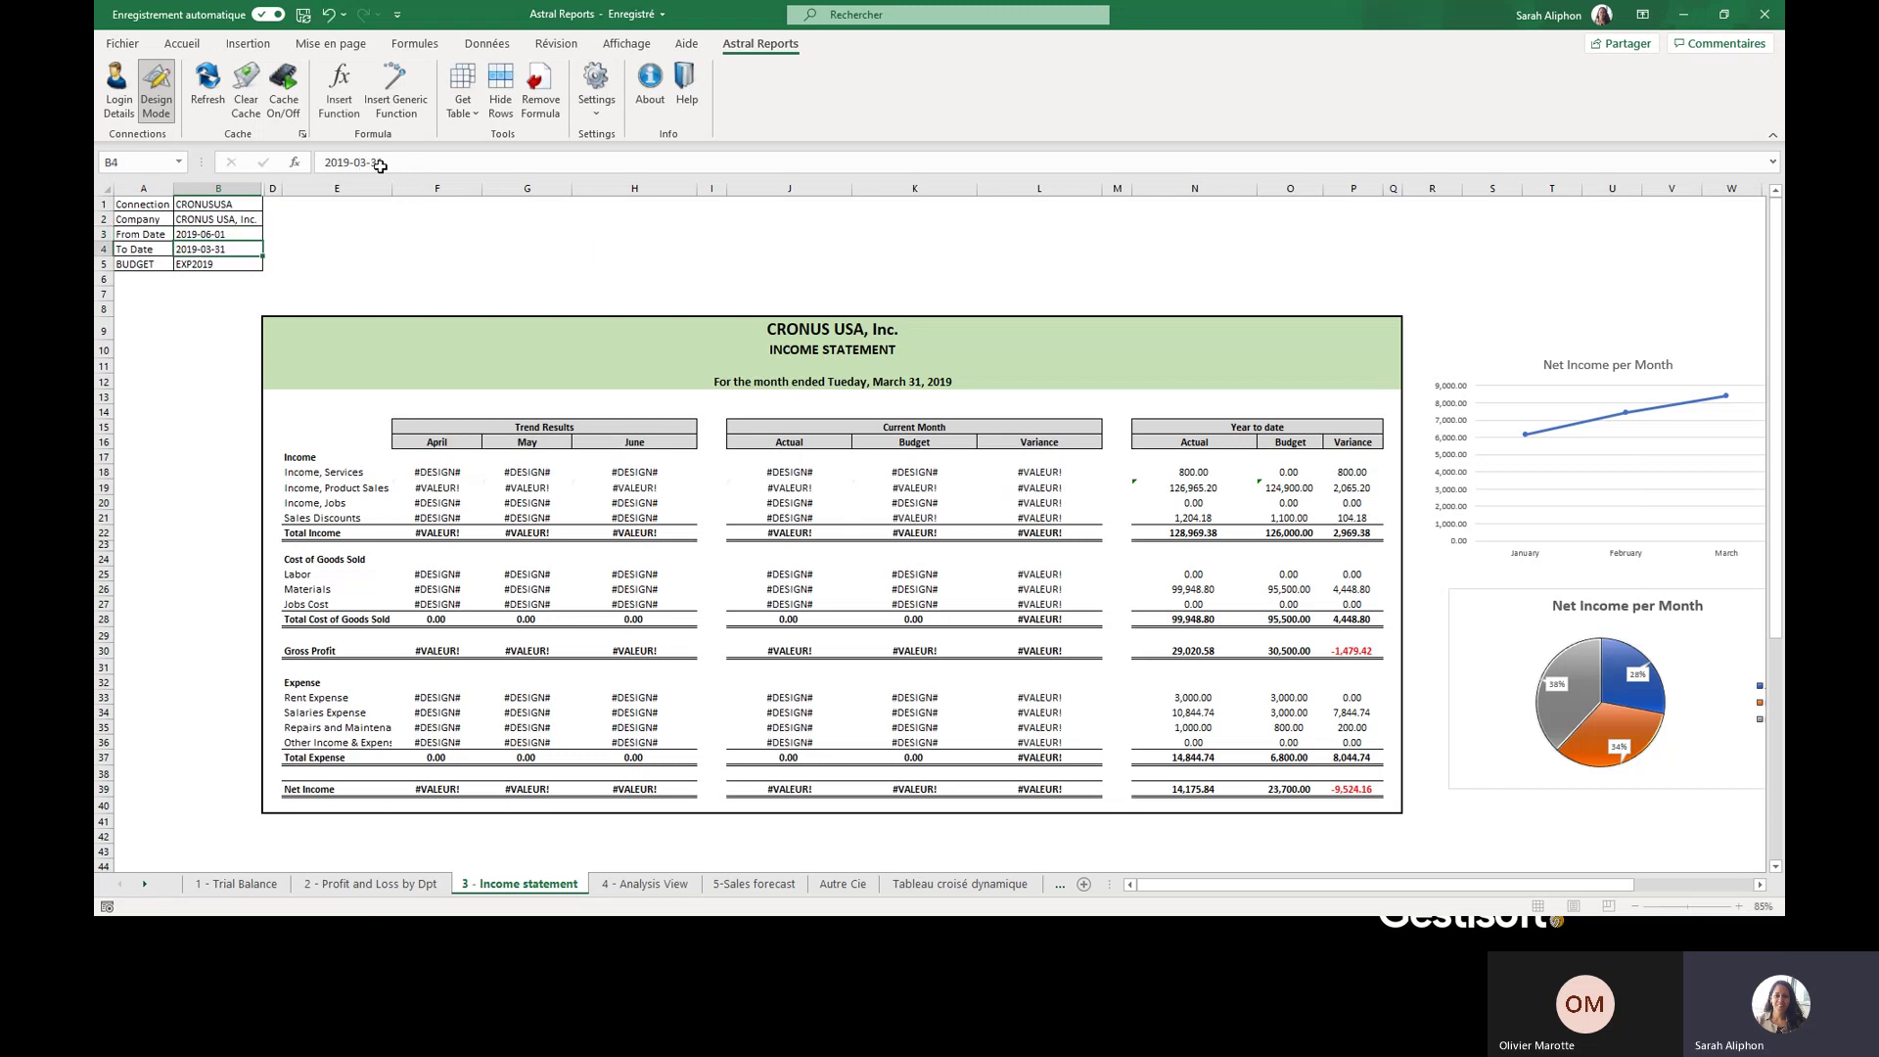
{"action": "left_click", "coordinate": [380, 164]}
{"action": "key", "text": "BackSpace"}
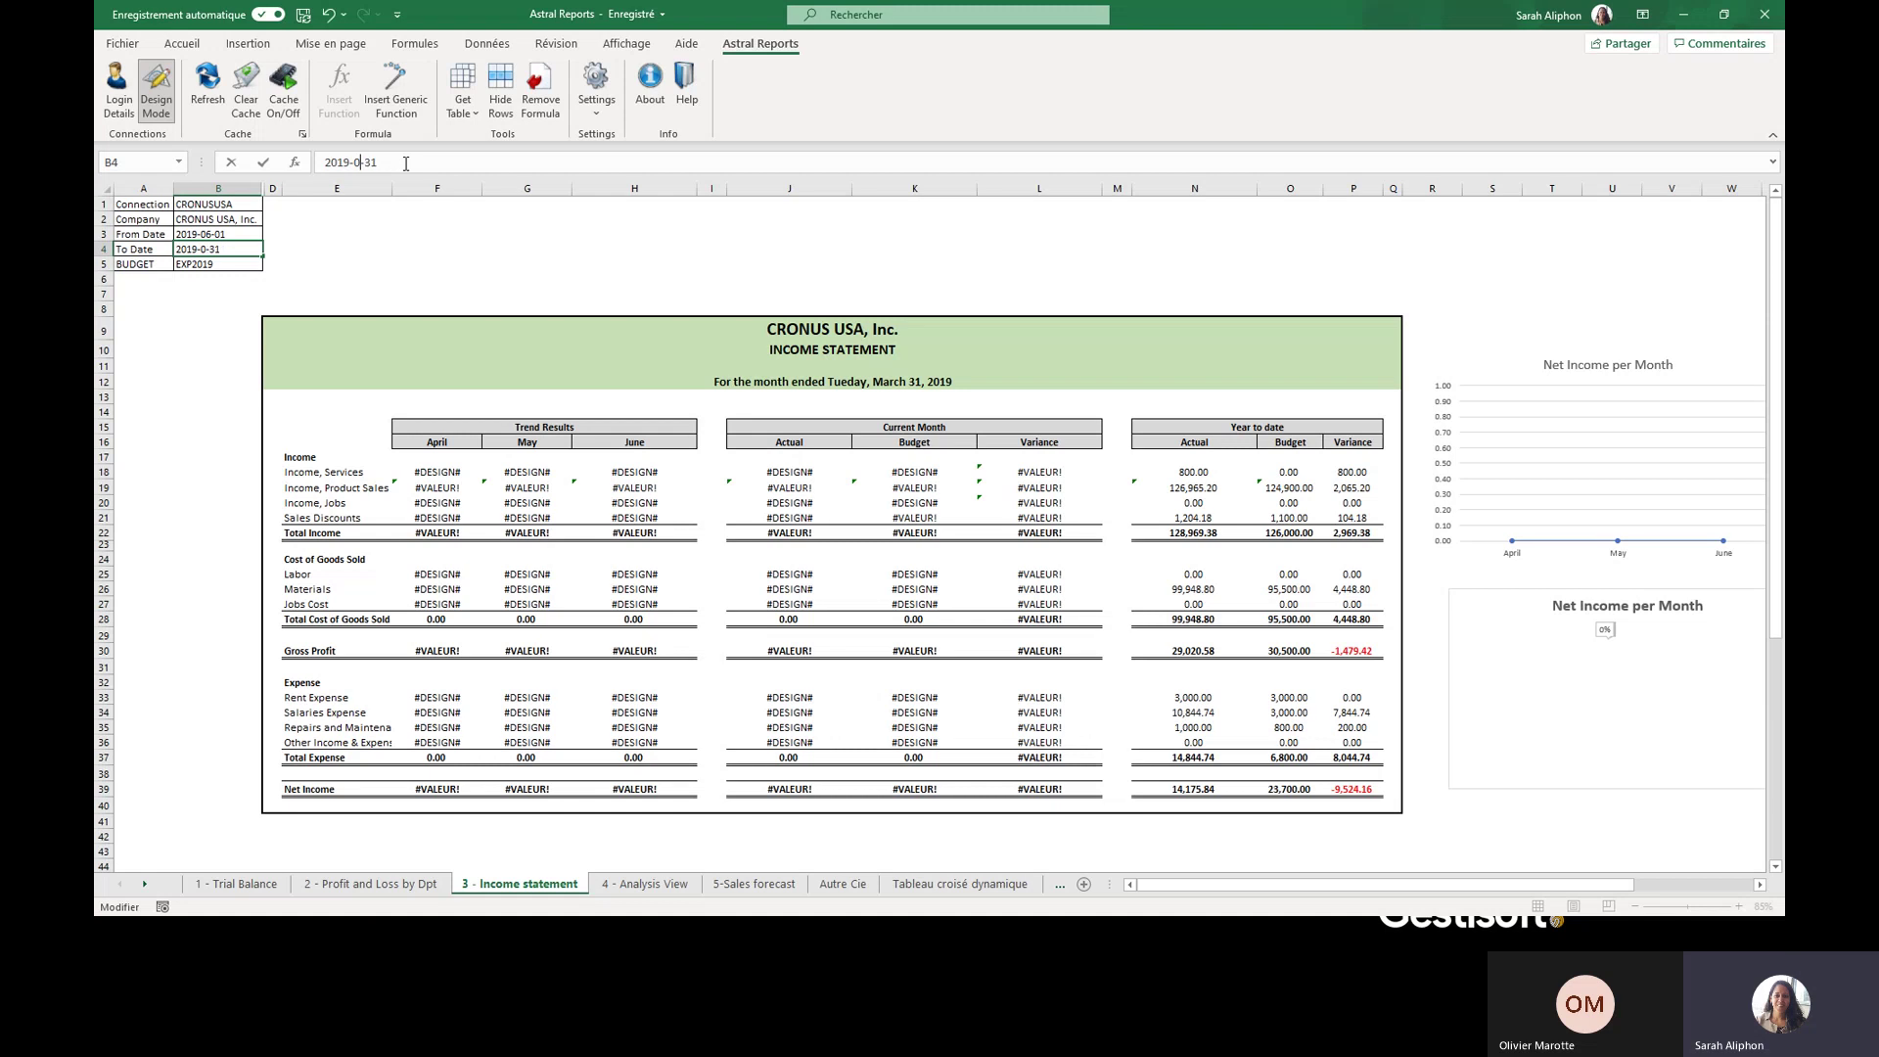
{"action": "type", "text": "6"}
{"action": "key", "text": "BackSpace"}
{"action": "type", "text": "0"}
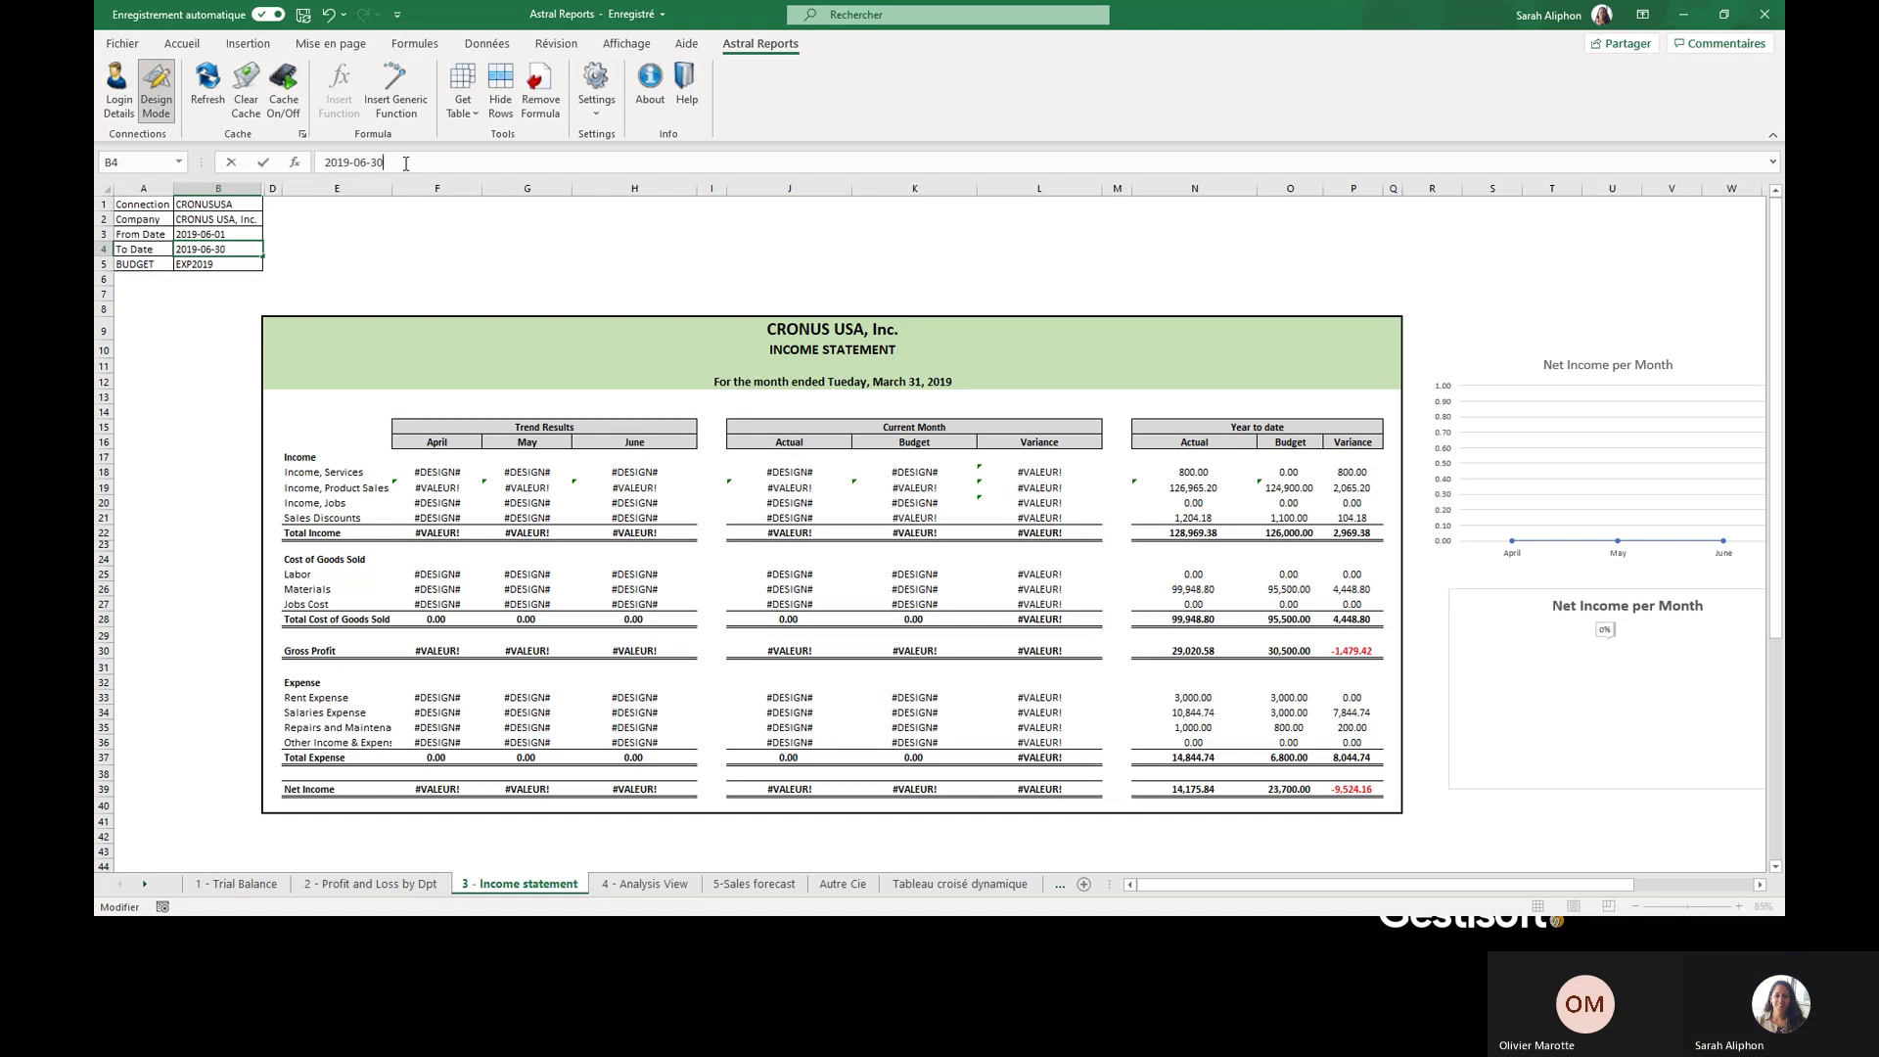
{"action": "key", "text": "Return"}
- Refresh the income statement data with Design Mode turned off
{"action": "left_click", "coordinate": [711, 472]}
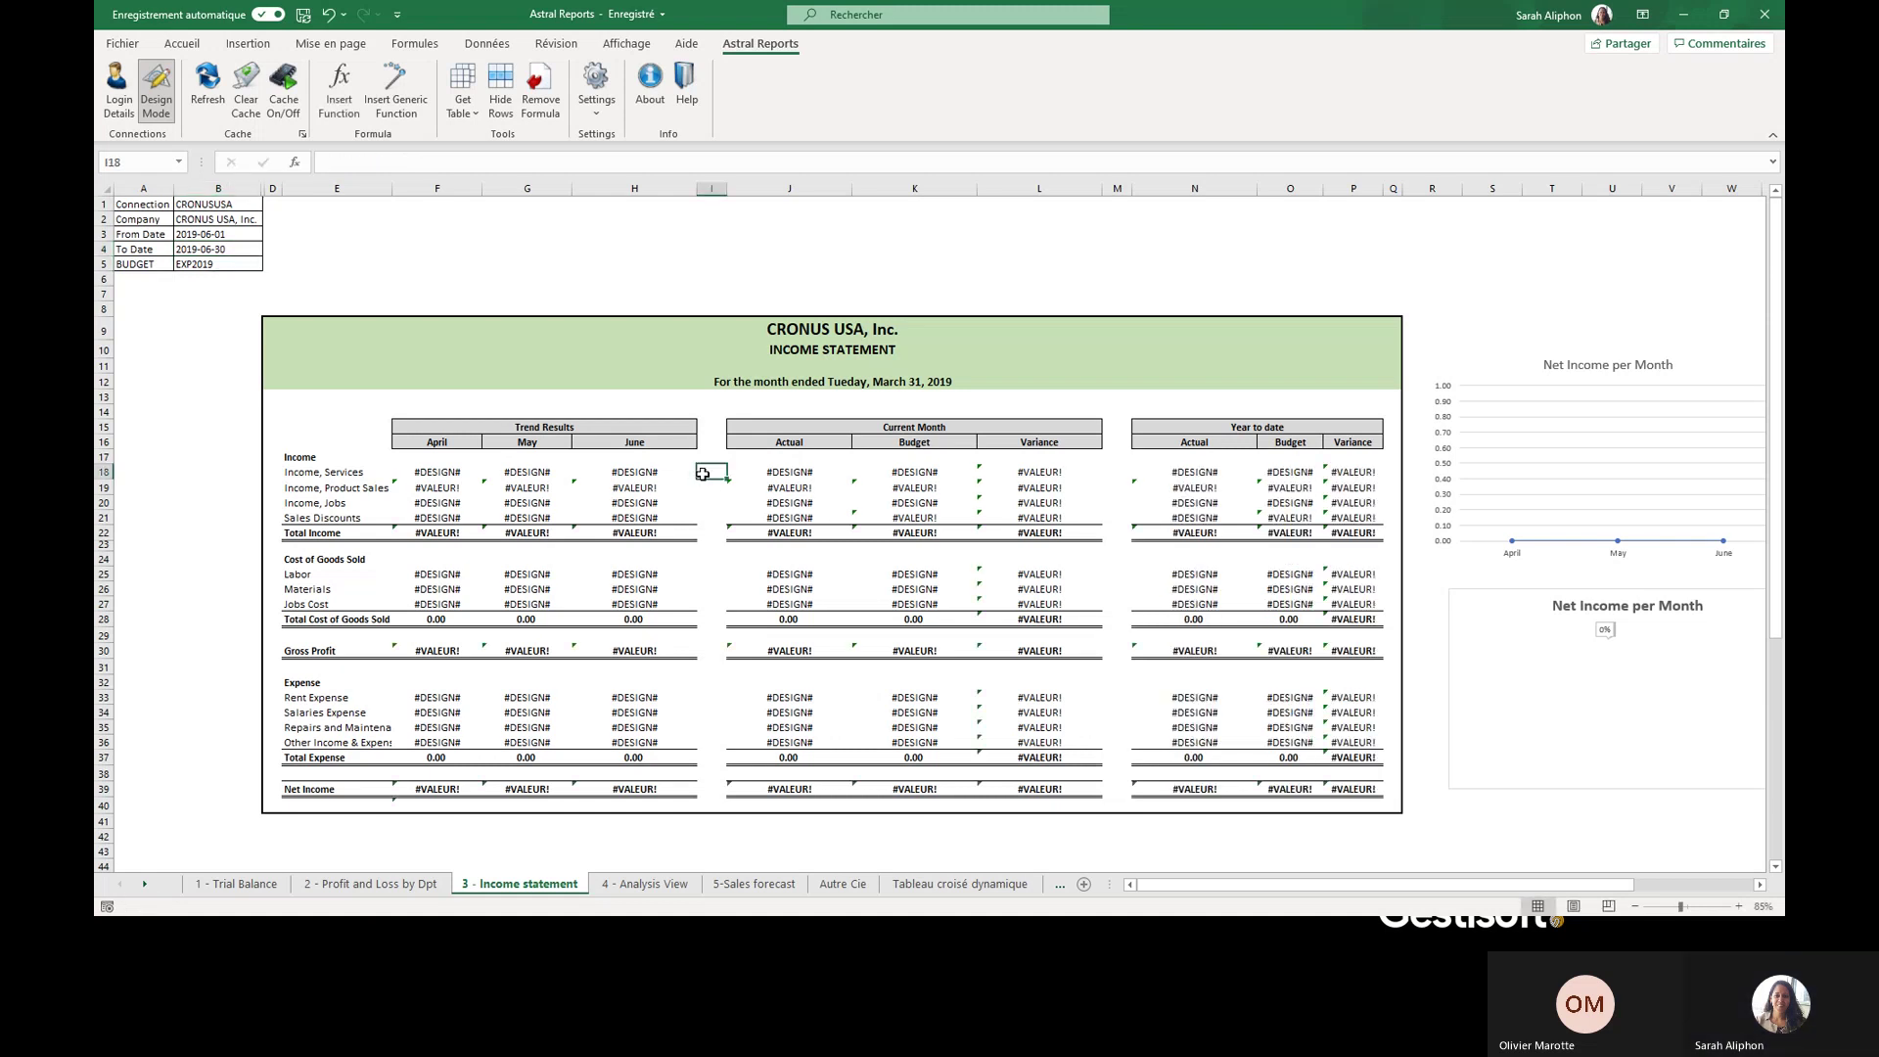
{"action": "left_click", "coordinate": [207, 81]}
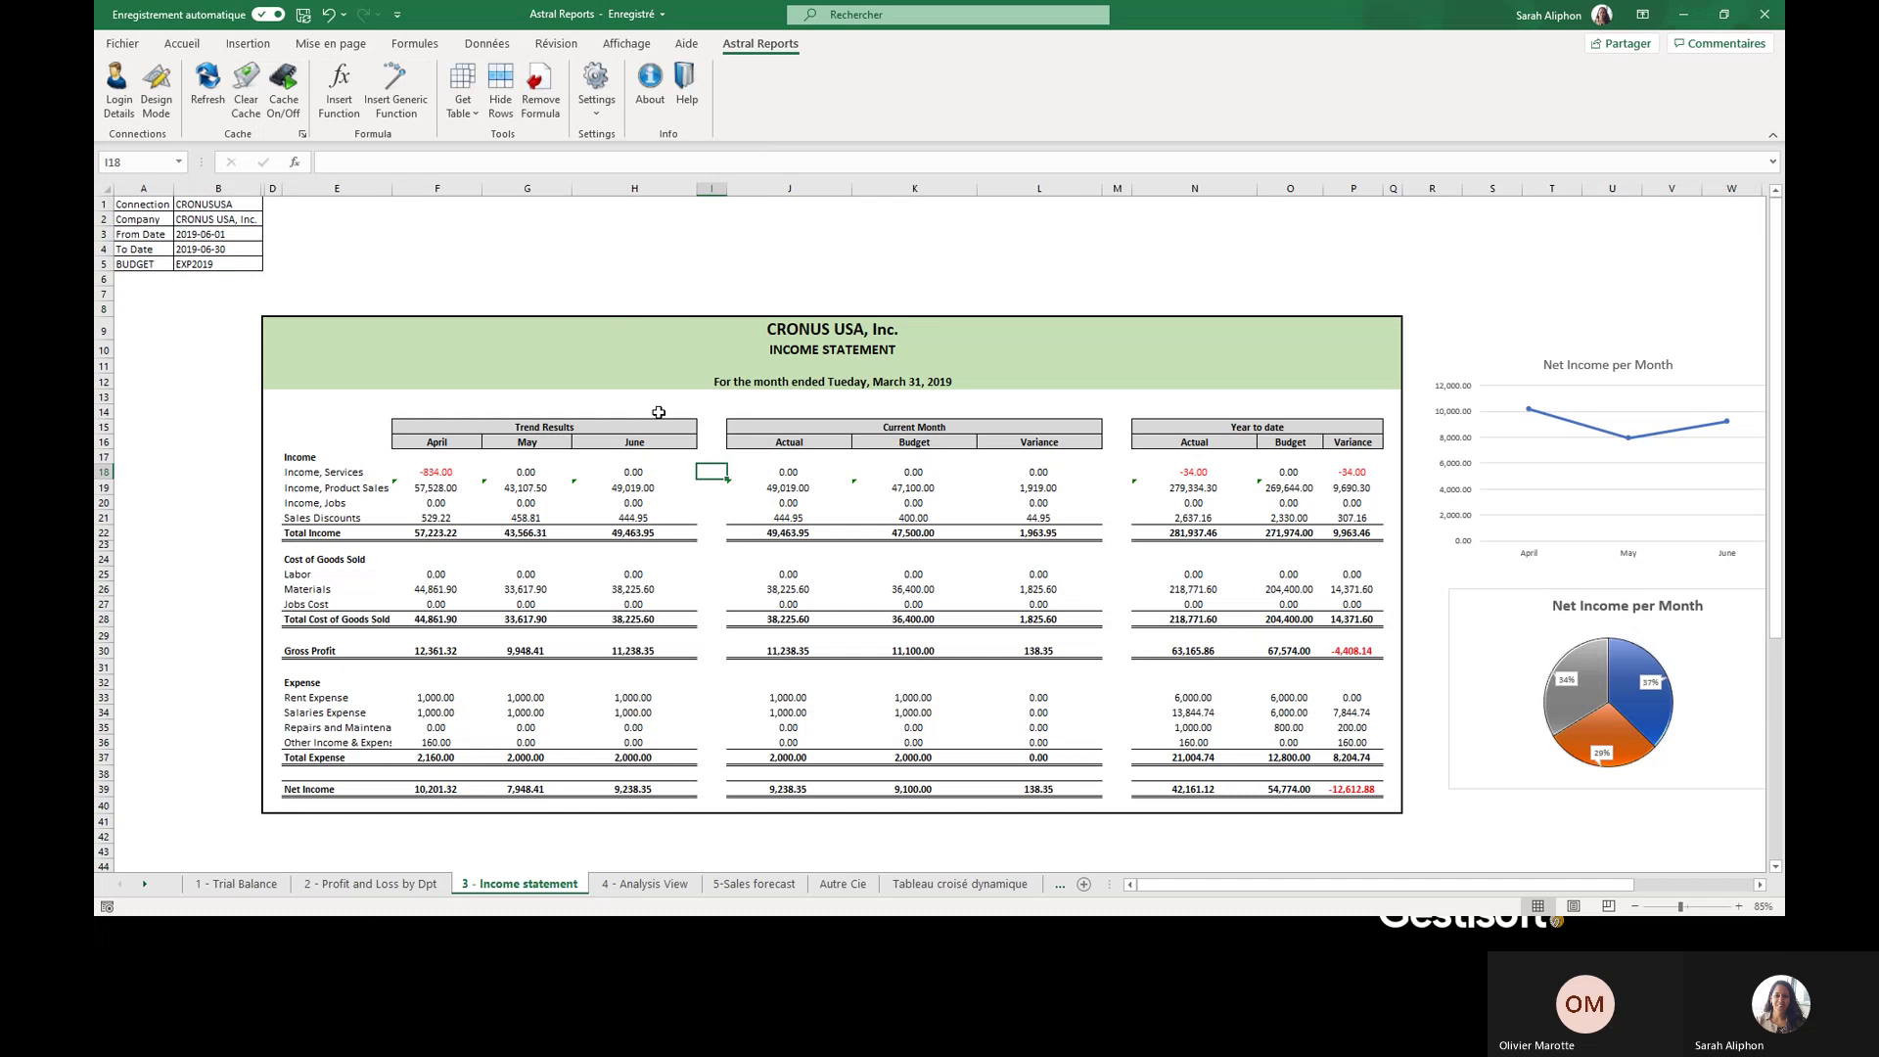
{"action": "left_click", "coordinate": [659, 412]}
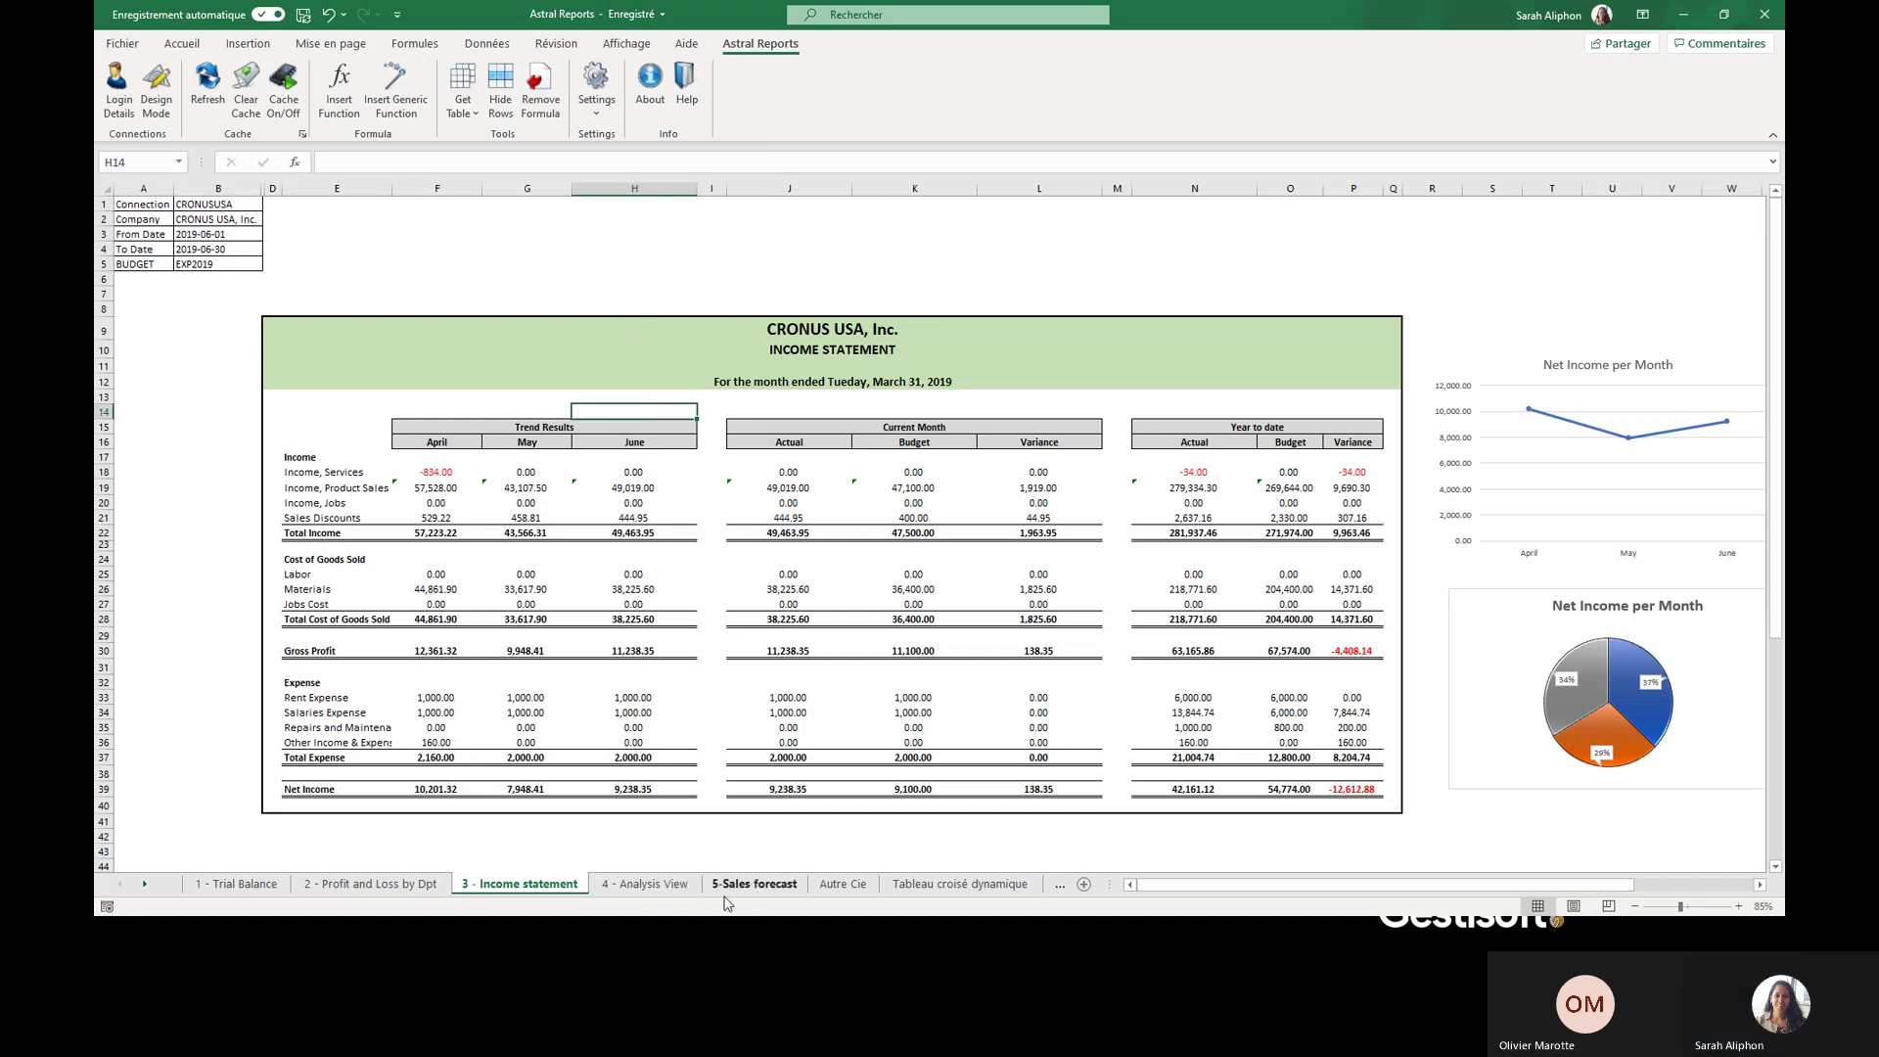
- View the Sales forecast sheet, and examine the budget formula in K19 of the Income statement sheet
{"action": "left_click", "coordinate": [778, 885]}
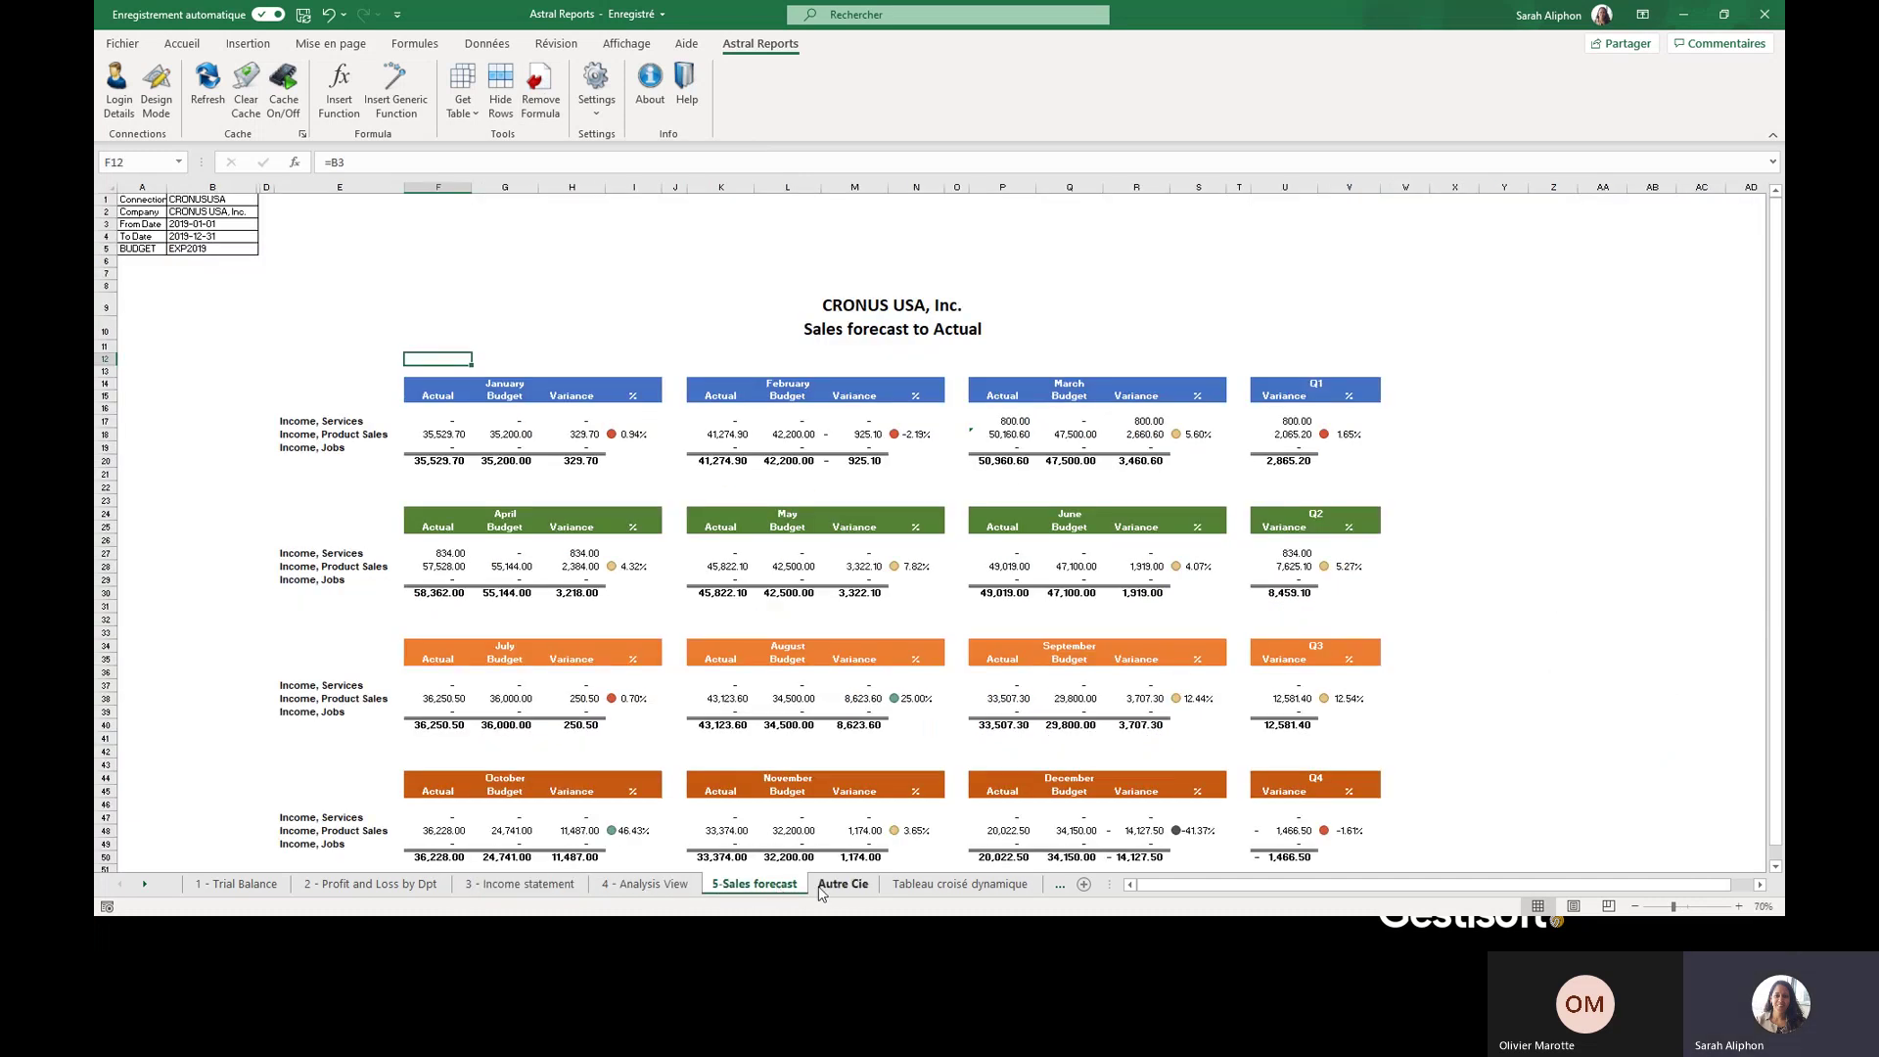
{"action": "left_click", "coordinate": [669, 886]}
{"action": "left_click", "coordinate": [739, 531]}
{"action": "scroll", "coordinate": [788, 421], "scroll_direction": "down", "scroll_amount": 1}
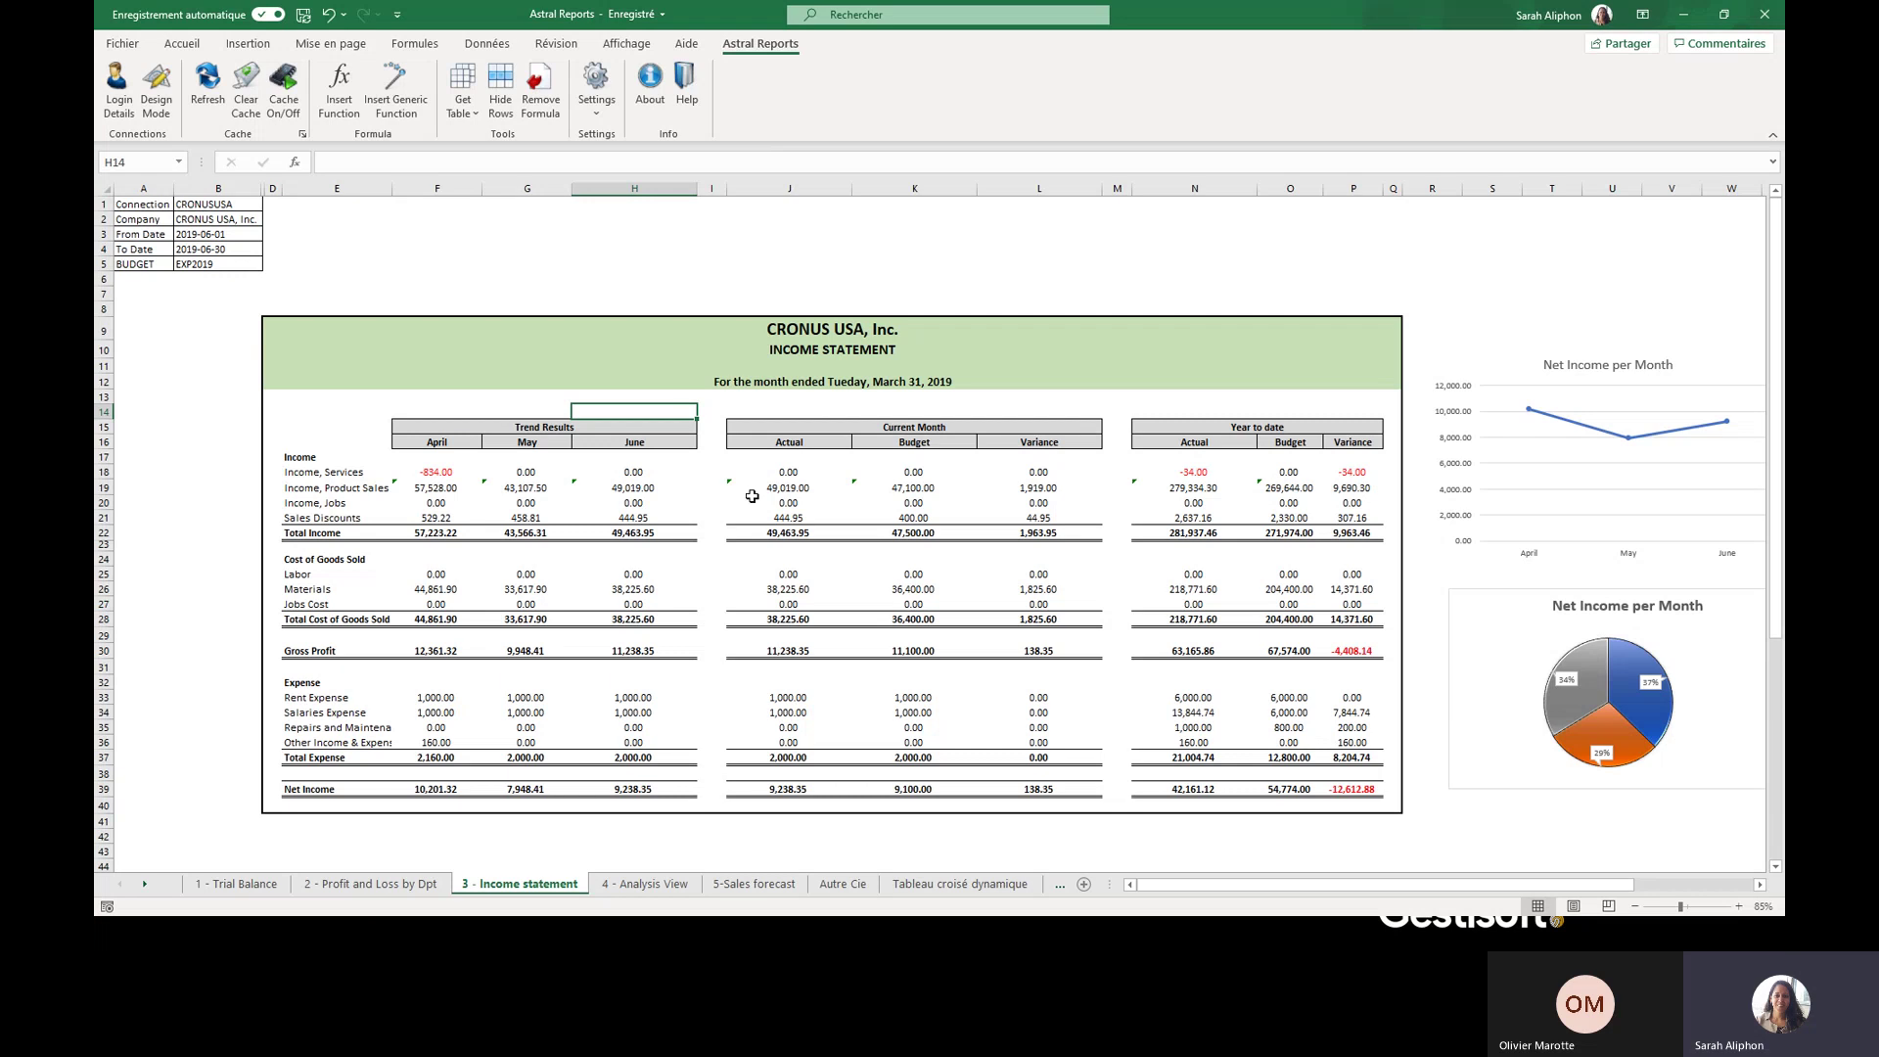
{"action": "left_click", "coordinate": [935, 483]}
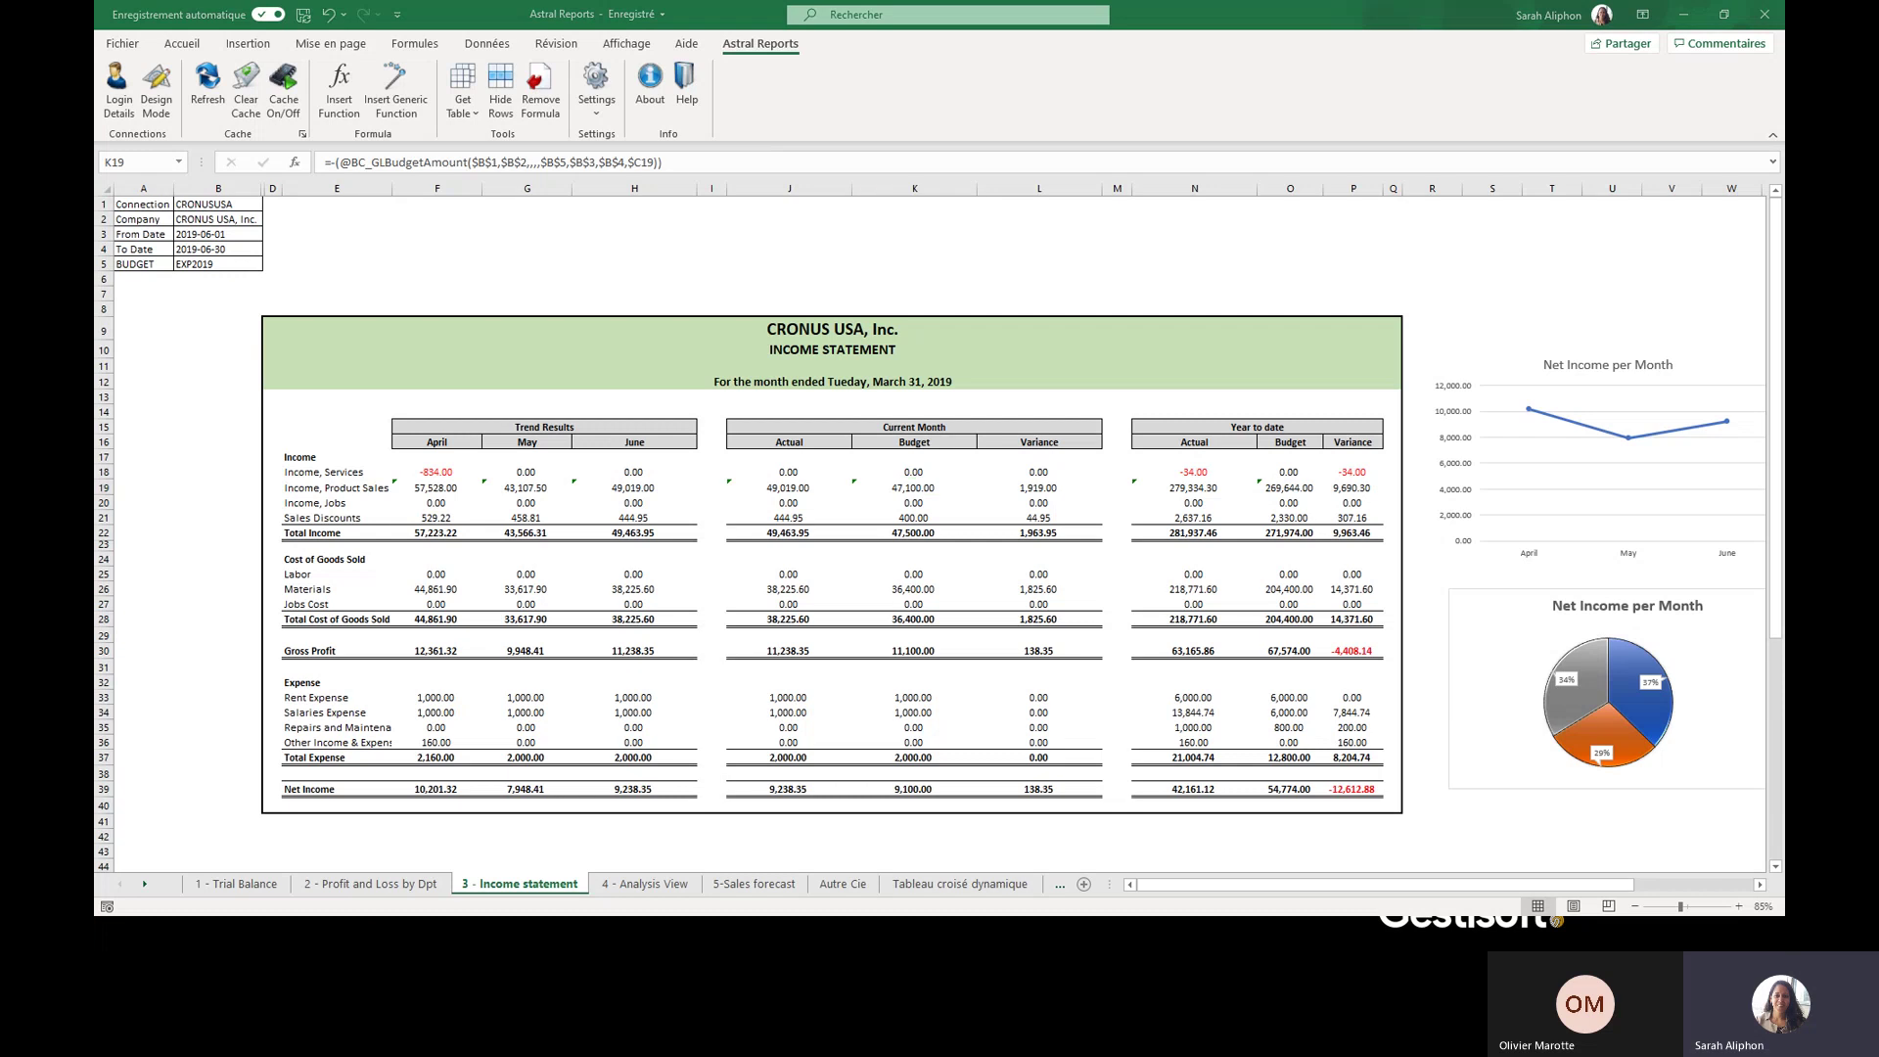
- Switch to Business Central and open the EXP2019 budget from the G/L Budgets list
{"action": "key", "text": "alt+Tab"}
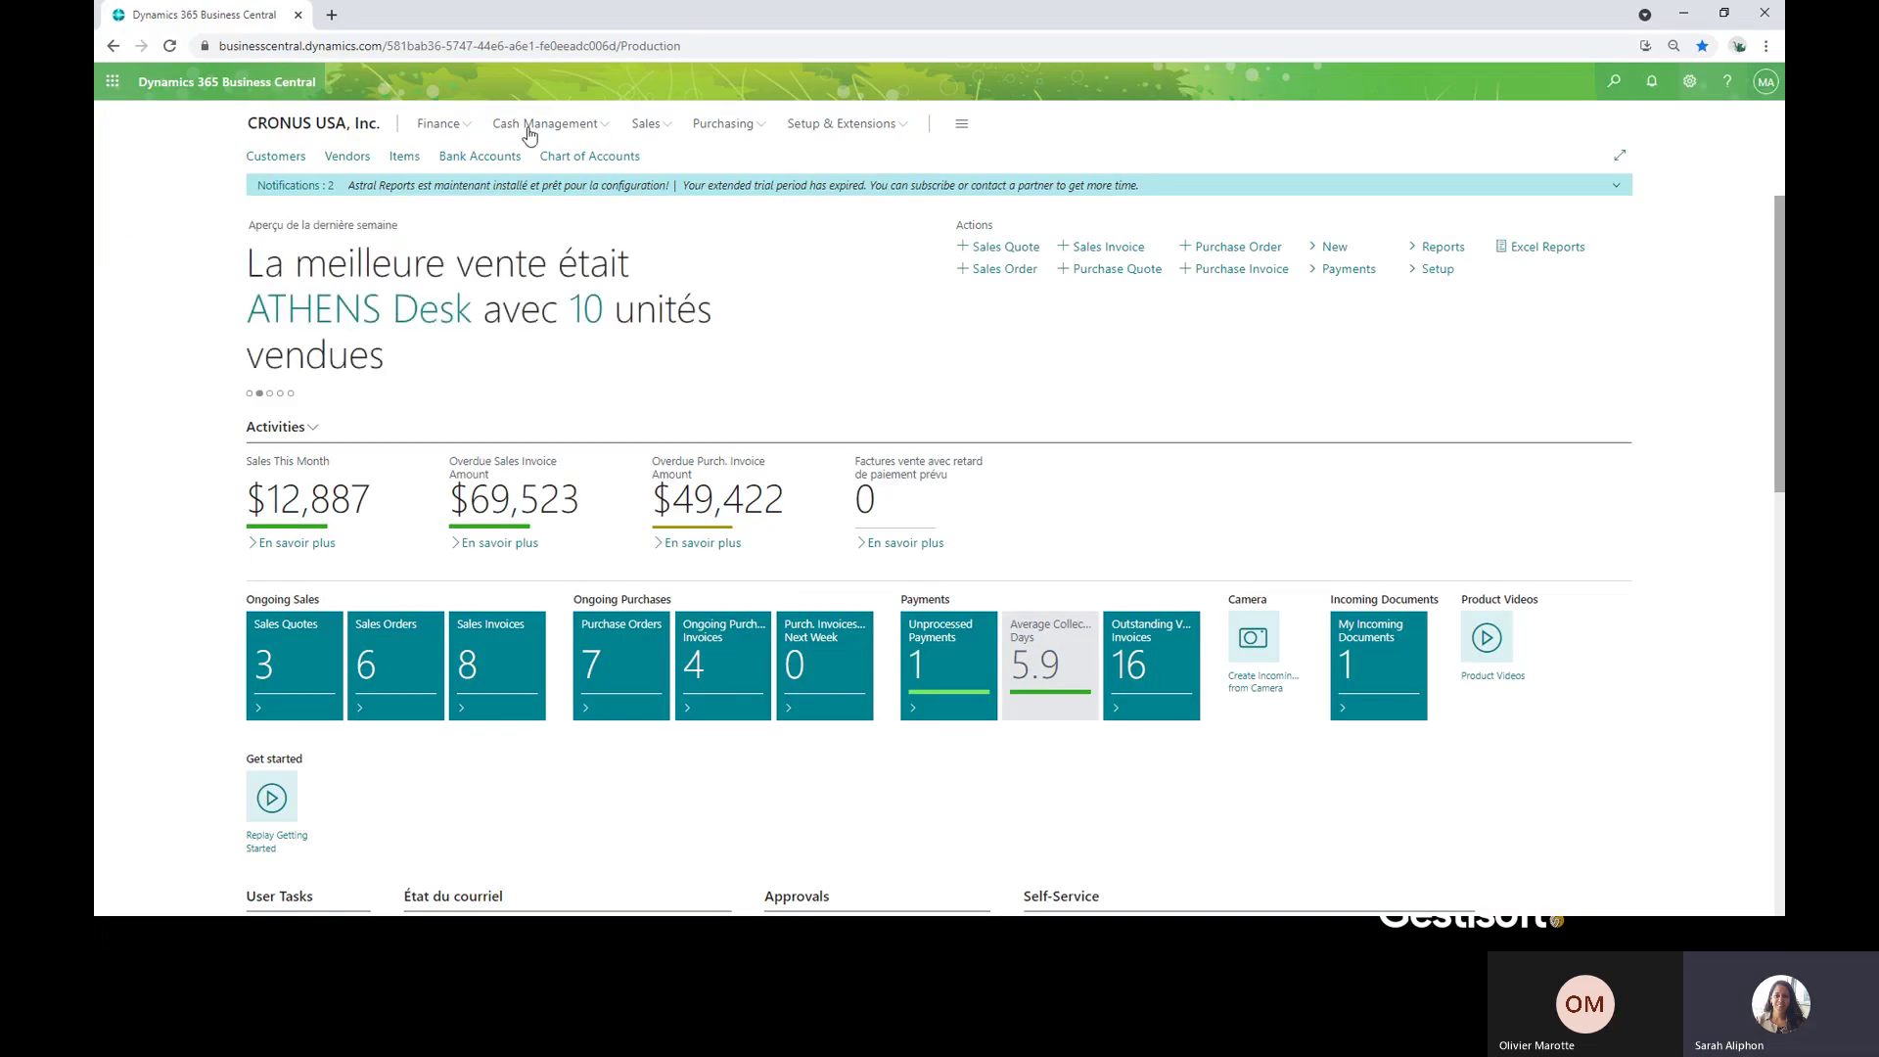
{"action": "left_click", "coordinate": [430, 128]}
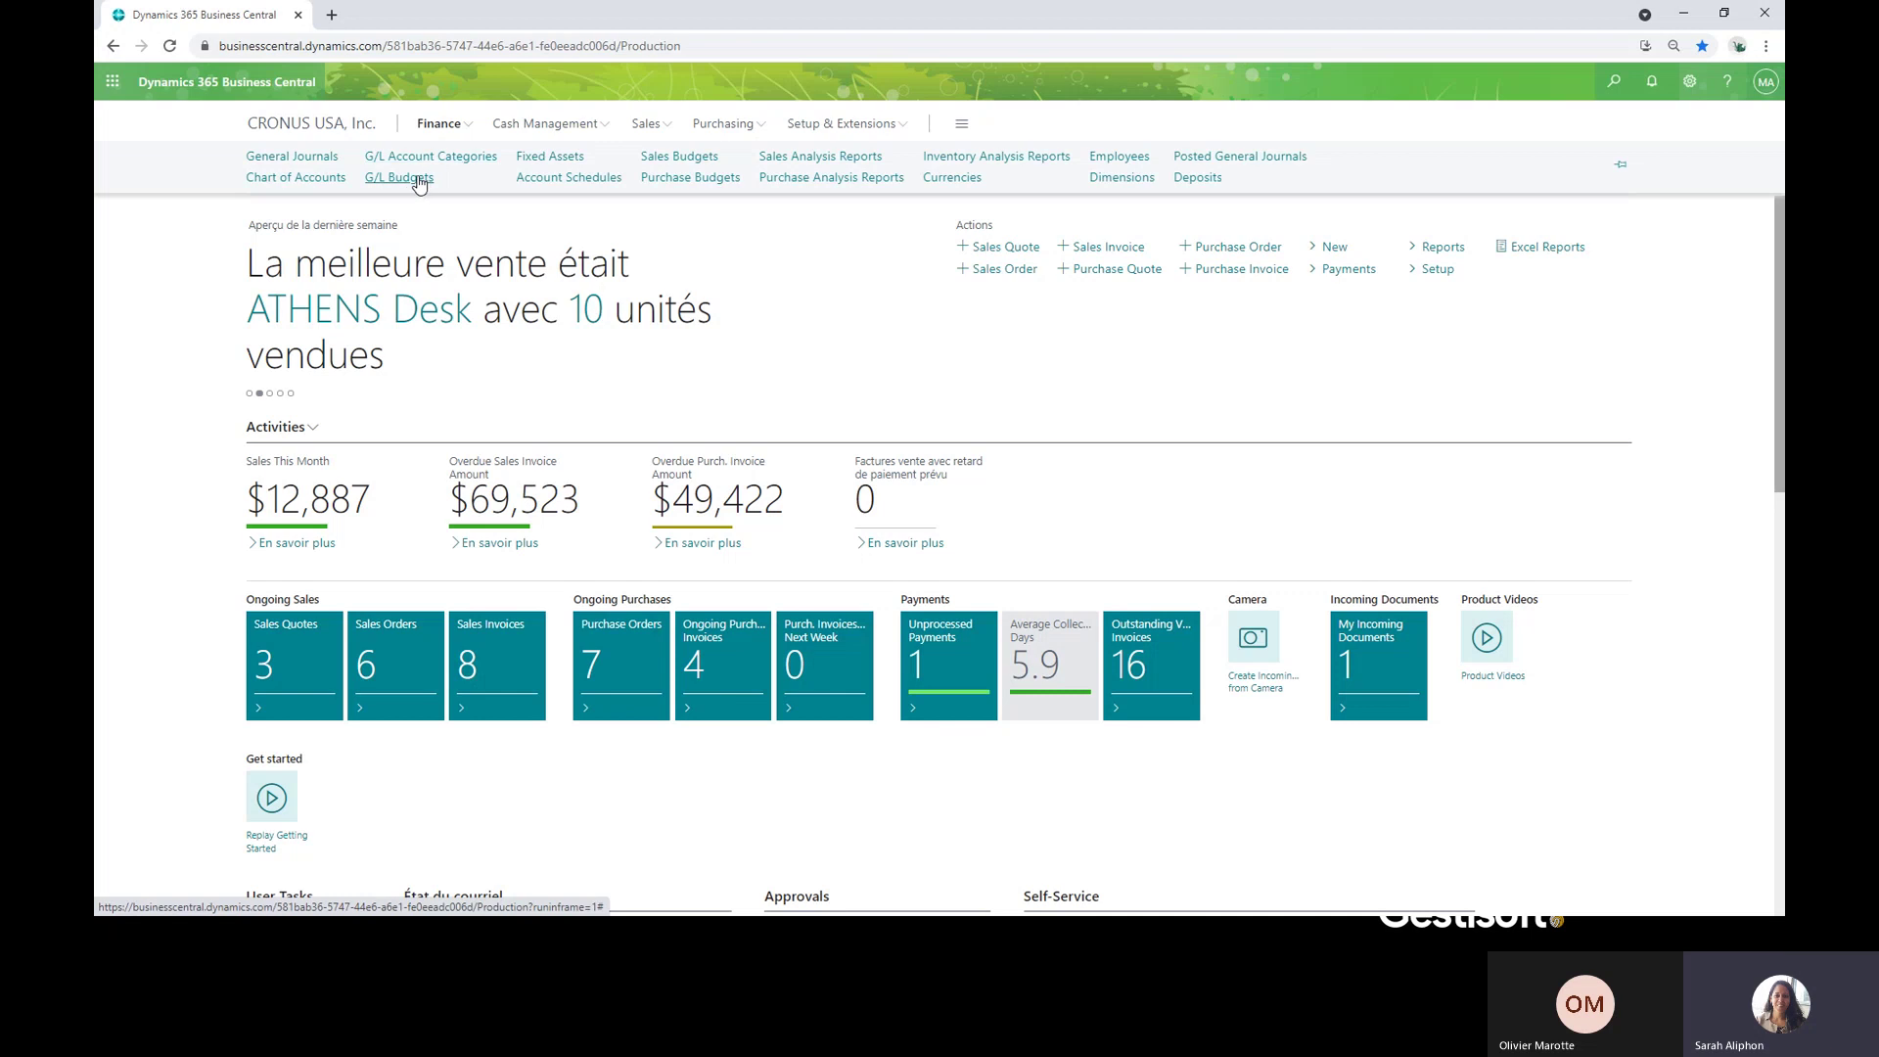
{"action": "left_click", "coordinate": [413, 178]}
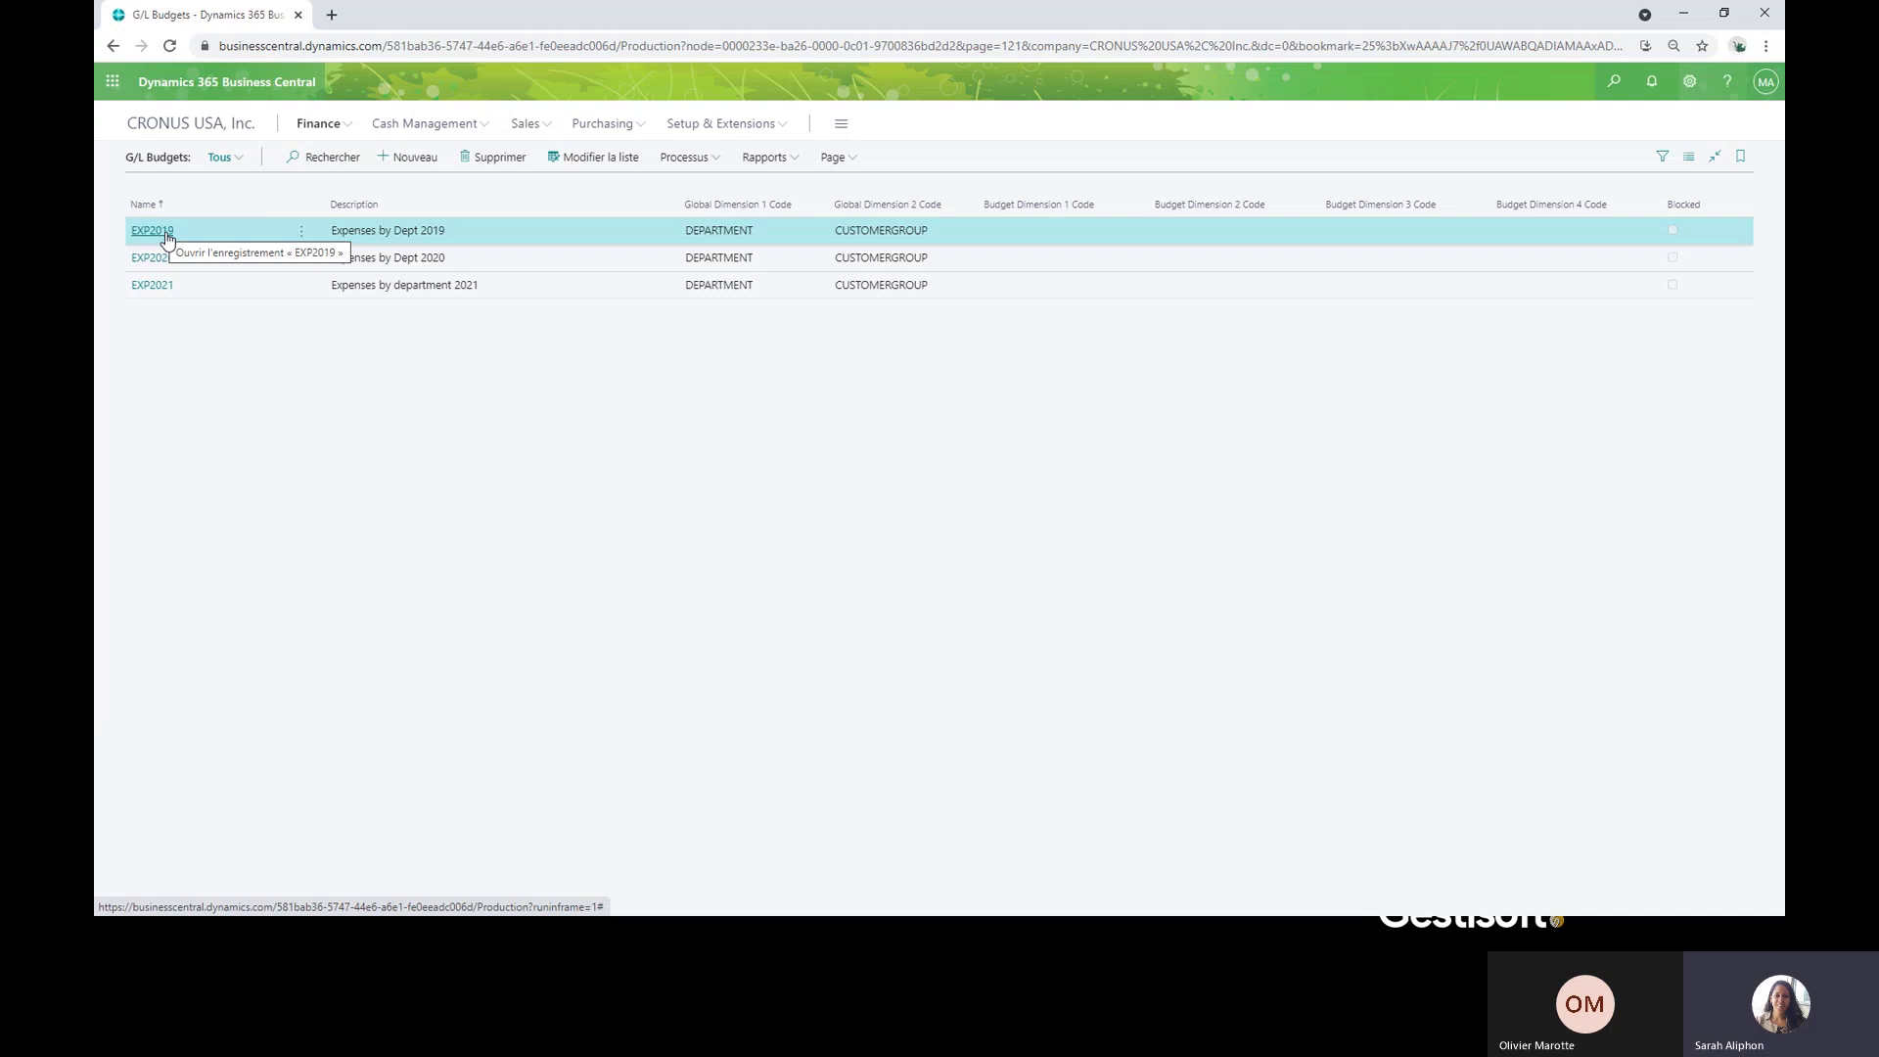
{"action": "left_click", "coordinate": [165, 235]}
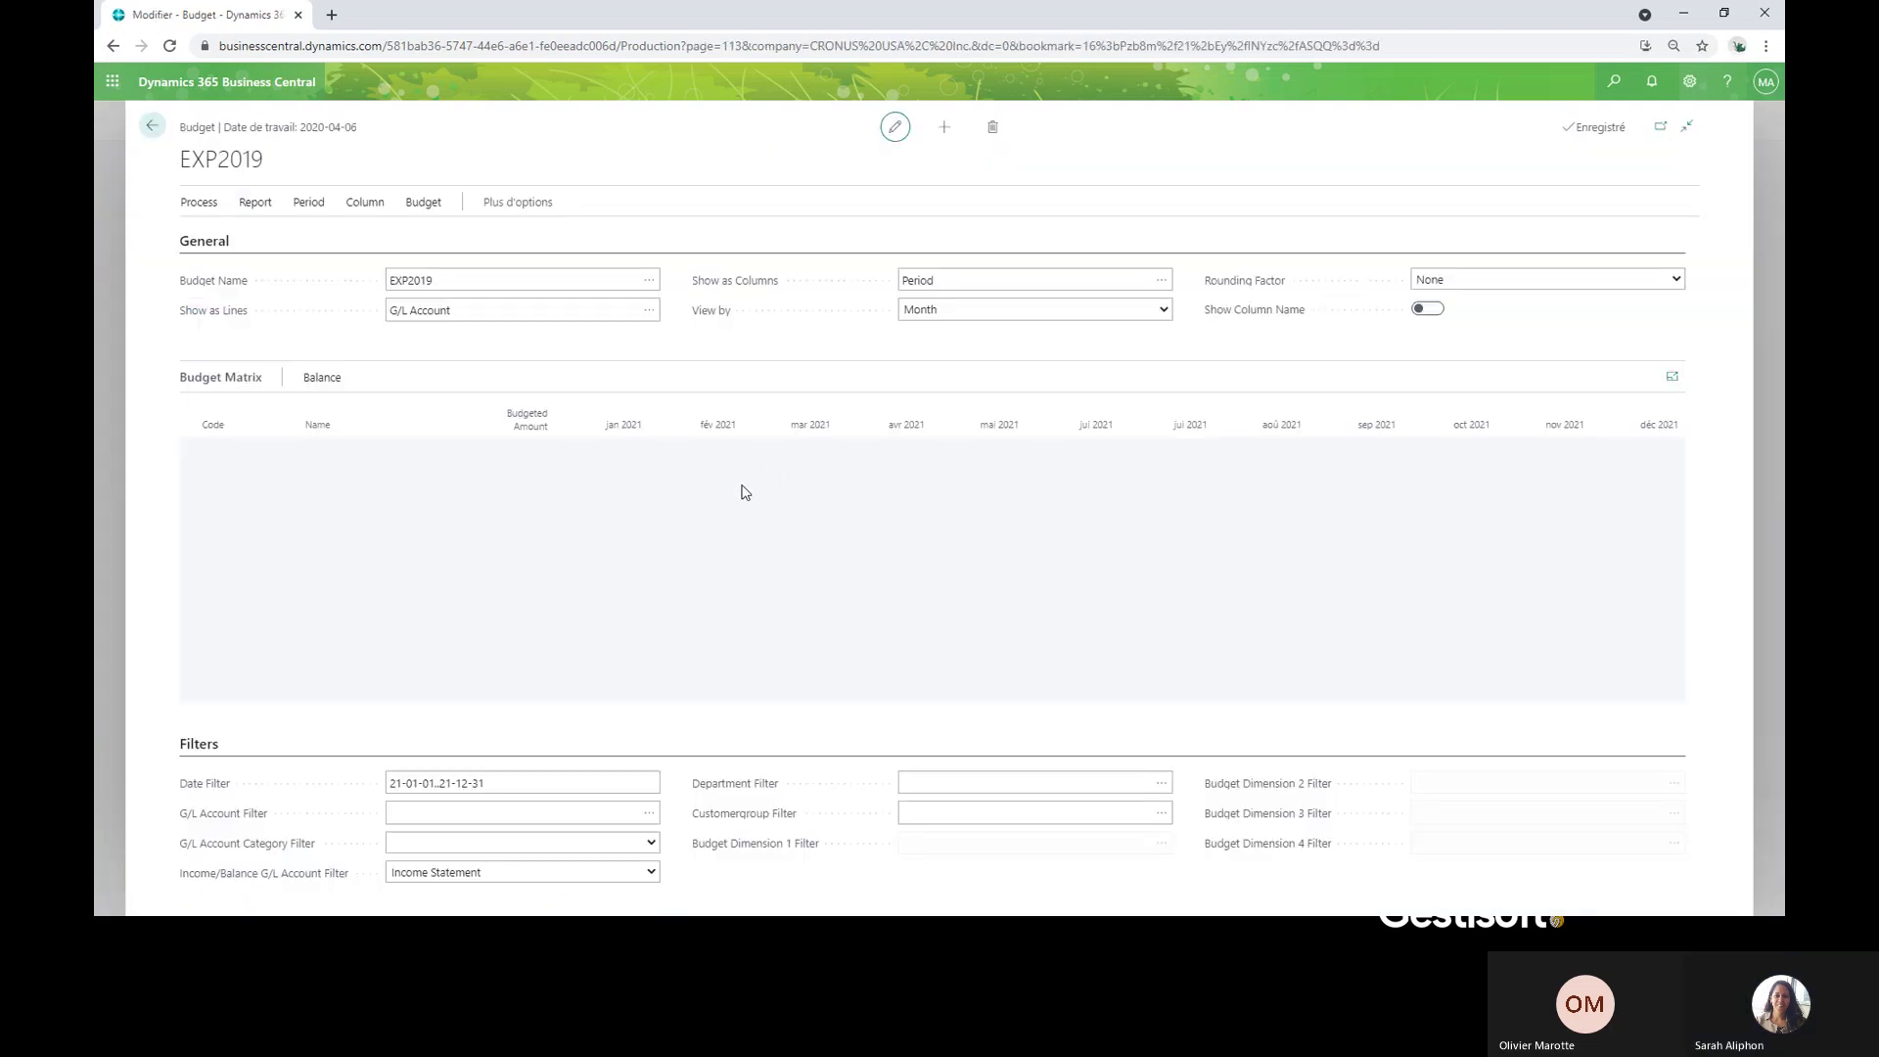
- Set the budget's date filter to 19-01-01..19-12-31
{"action": "left_click", "coordinate": [405, 782]}
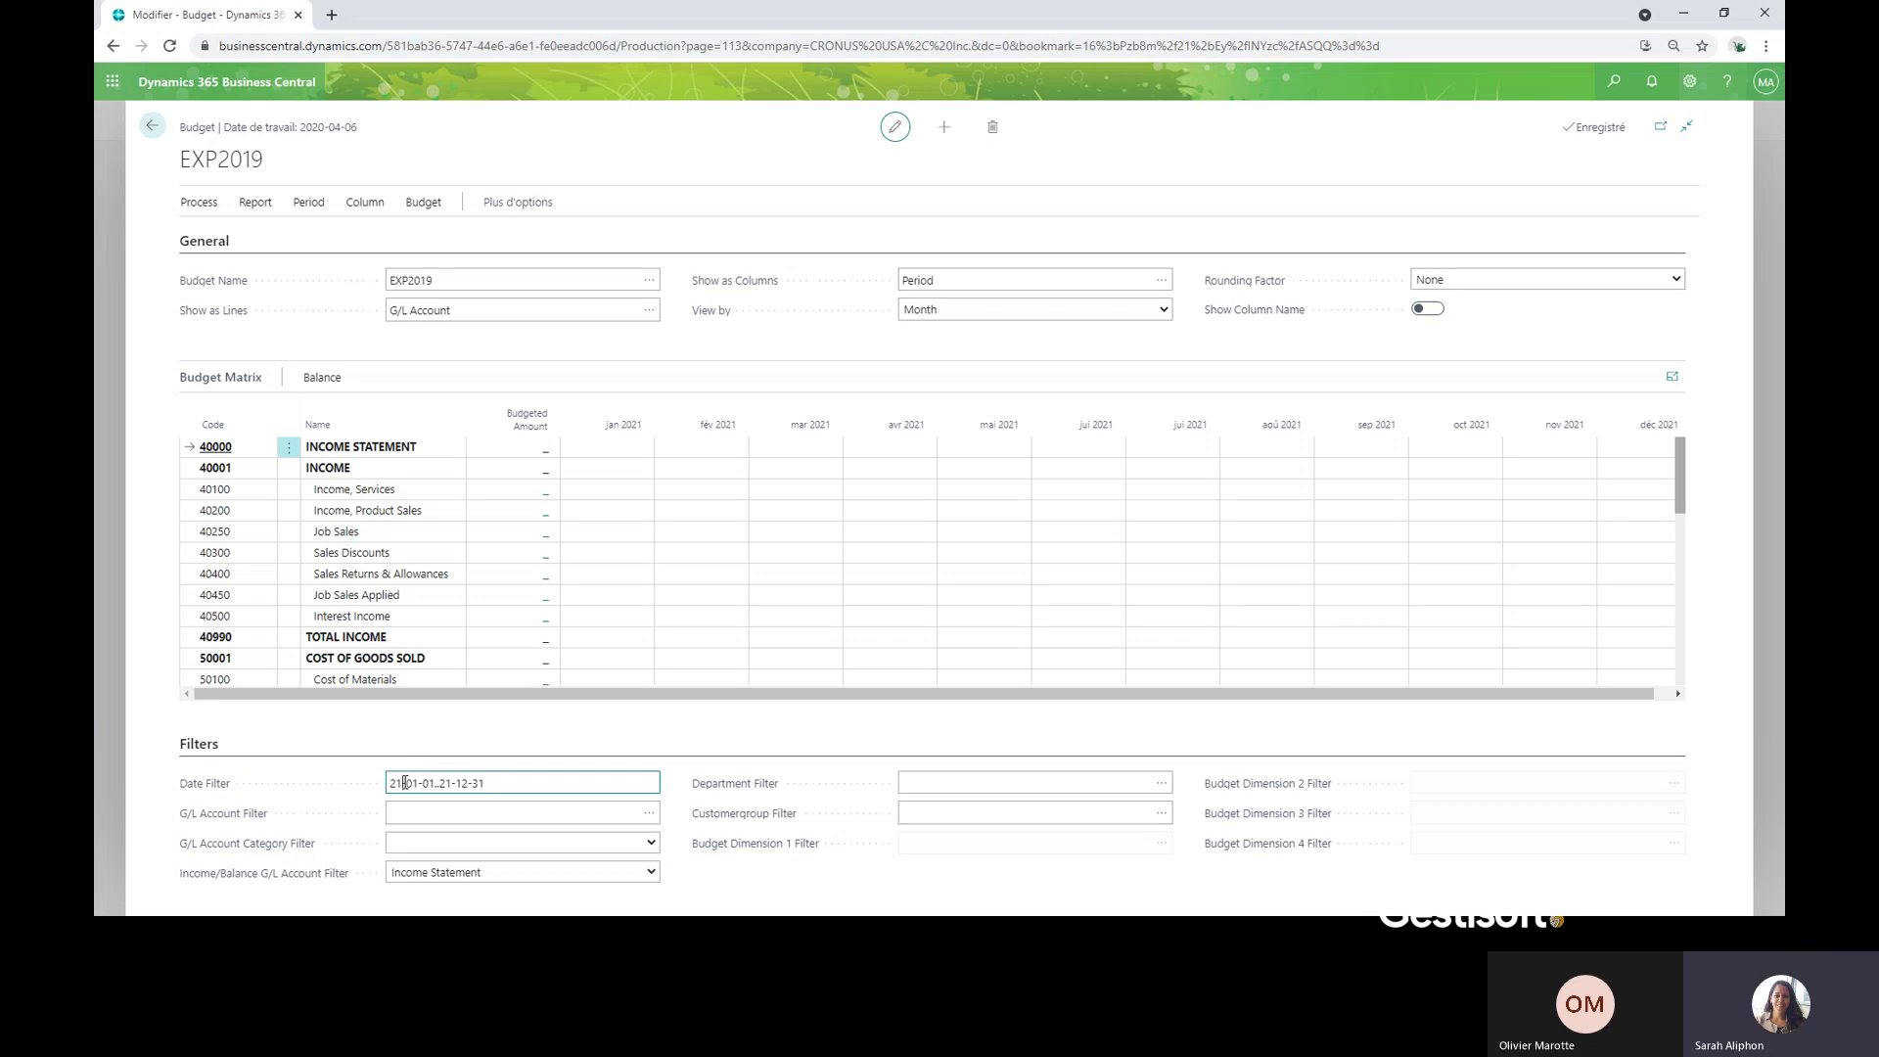
{"action": "left_click", "coordinate": [404, 783]}
{"action": "key", "text": "BackSpace"}
{"action": "key", "text": "BackSpace"}
{"action": "type", "text": "19"}
{"action": "key", "text": "BackSpace"}
{"action": "key", "text": "BackSpace"}
{"action": "type", "text": "19"}
{"action": "key", "text": "Right"}
{"action": "key", "text": "Right"}
{"action": "key", "text": "Tab"}
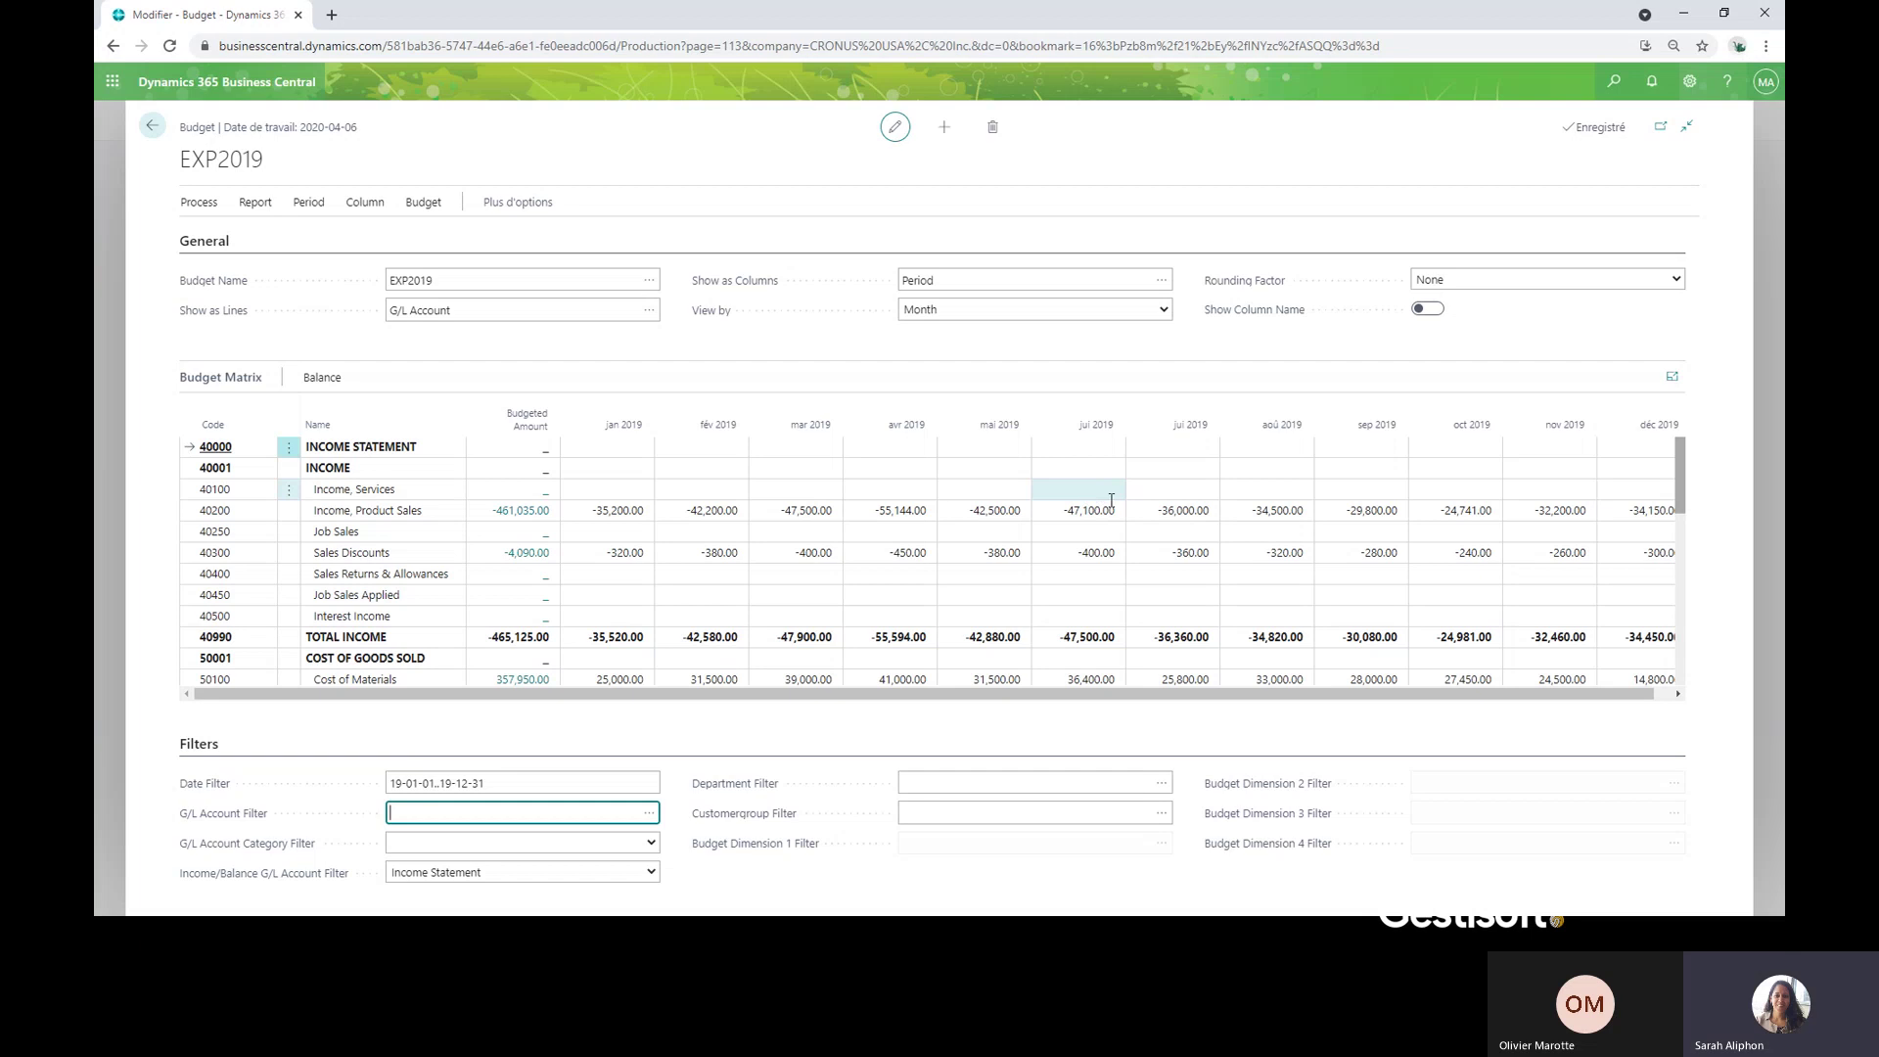
- Set the June 2019 budget for account 40200 Income, Product Sales to -40000, and return to the G/L Budgets list
{"action": "left_click", "coordinate": [1061, 512]}
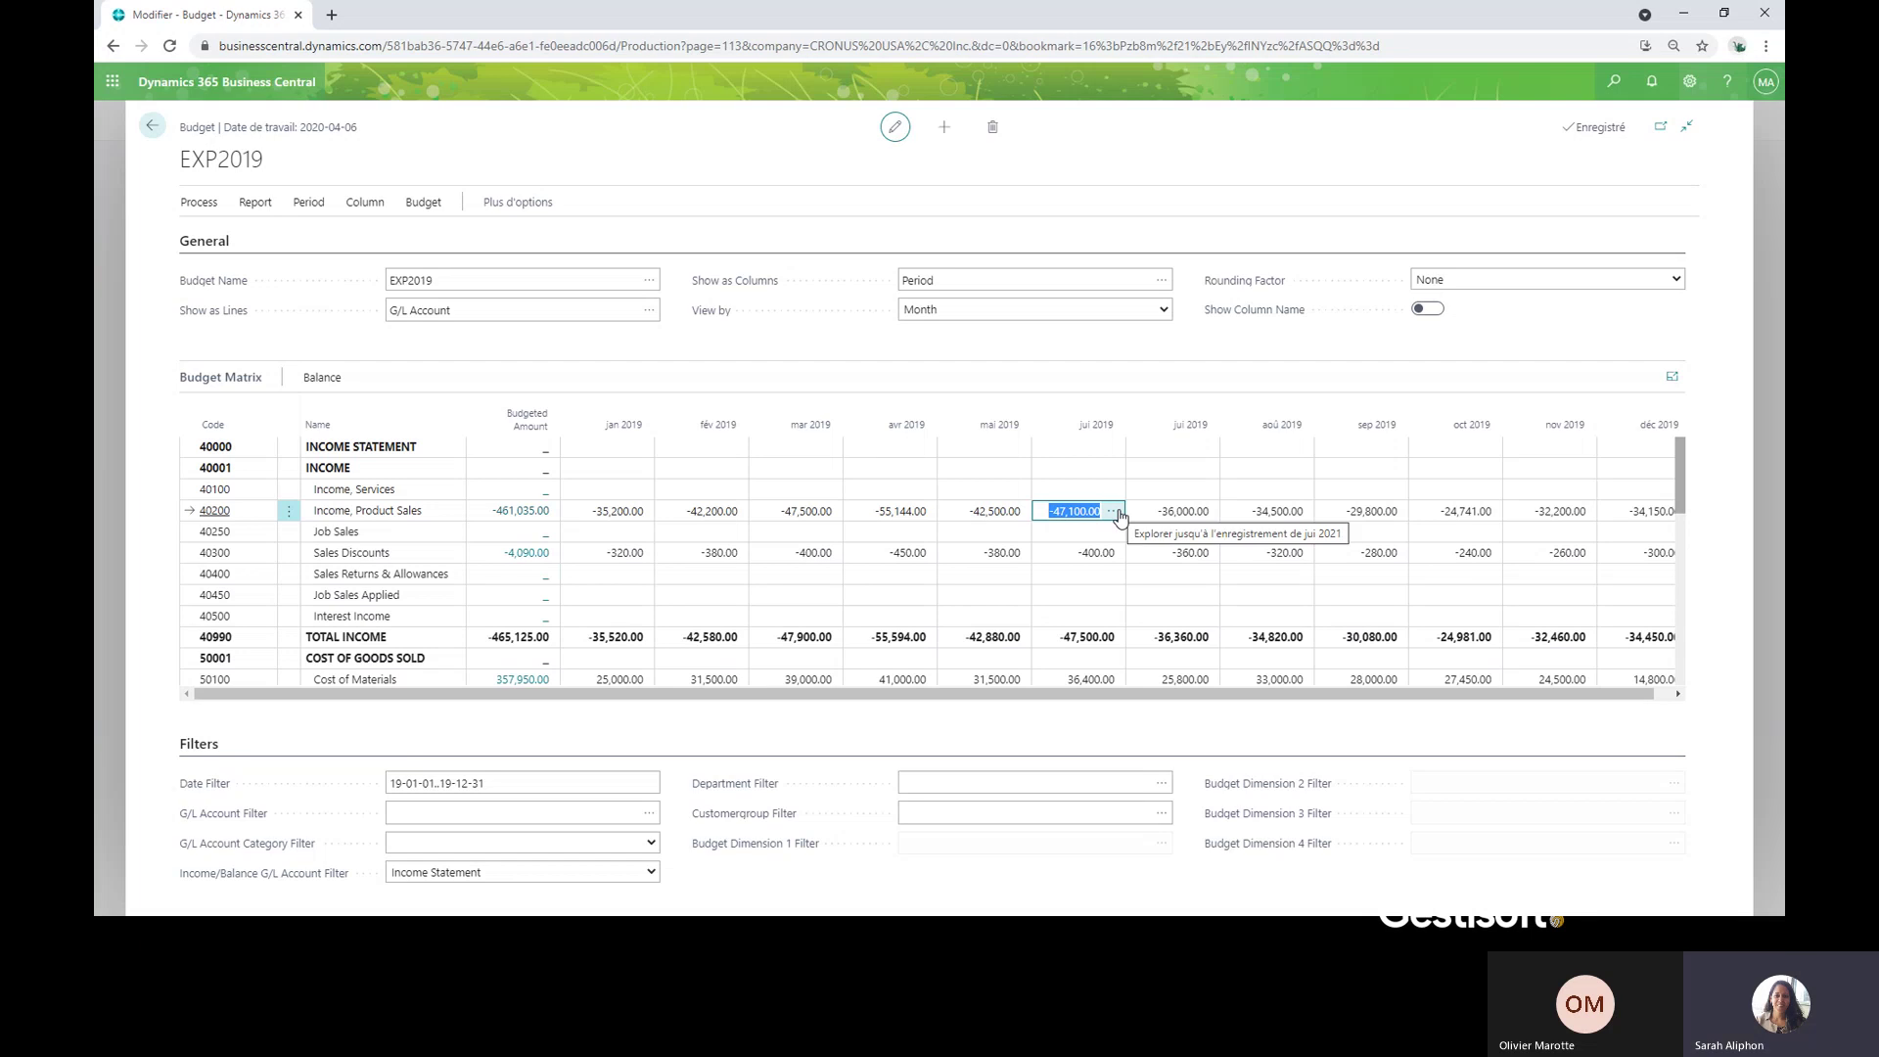
{"action": "key", "text": "BackSpace"}
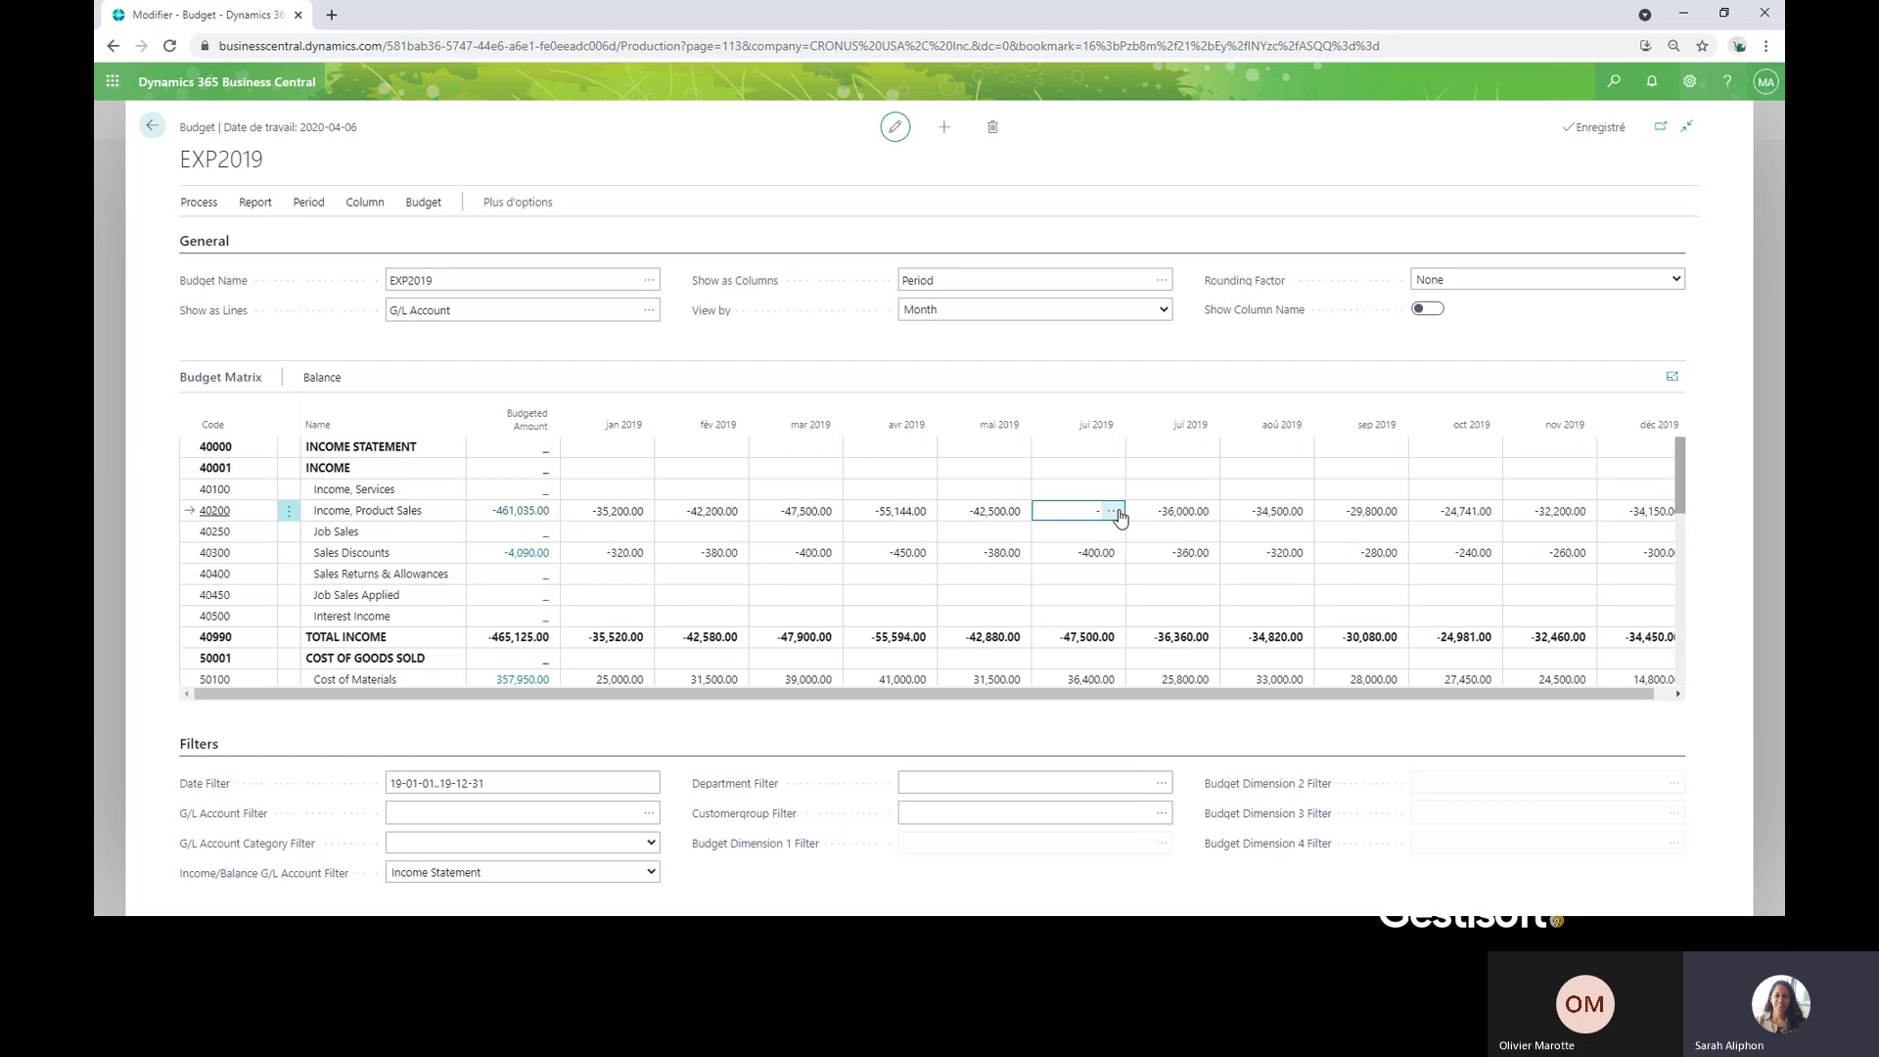
{"action": "type", "text": "-40000"}
{"action": "left_click", "coordinate": [1065, 357]}
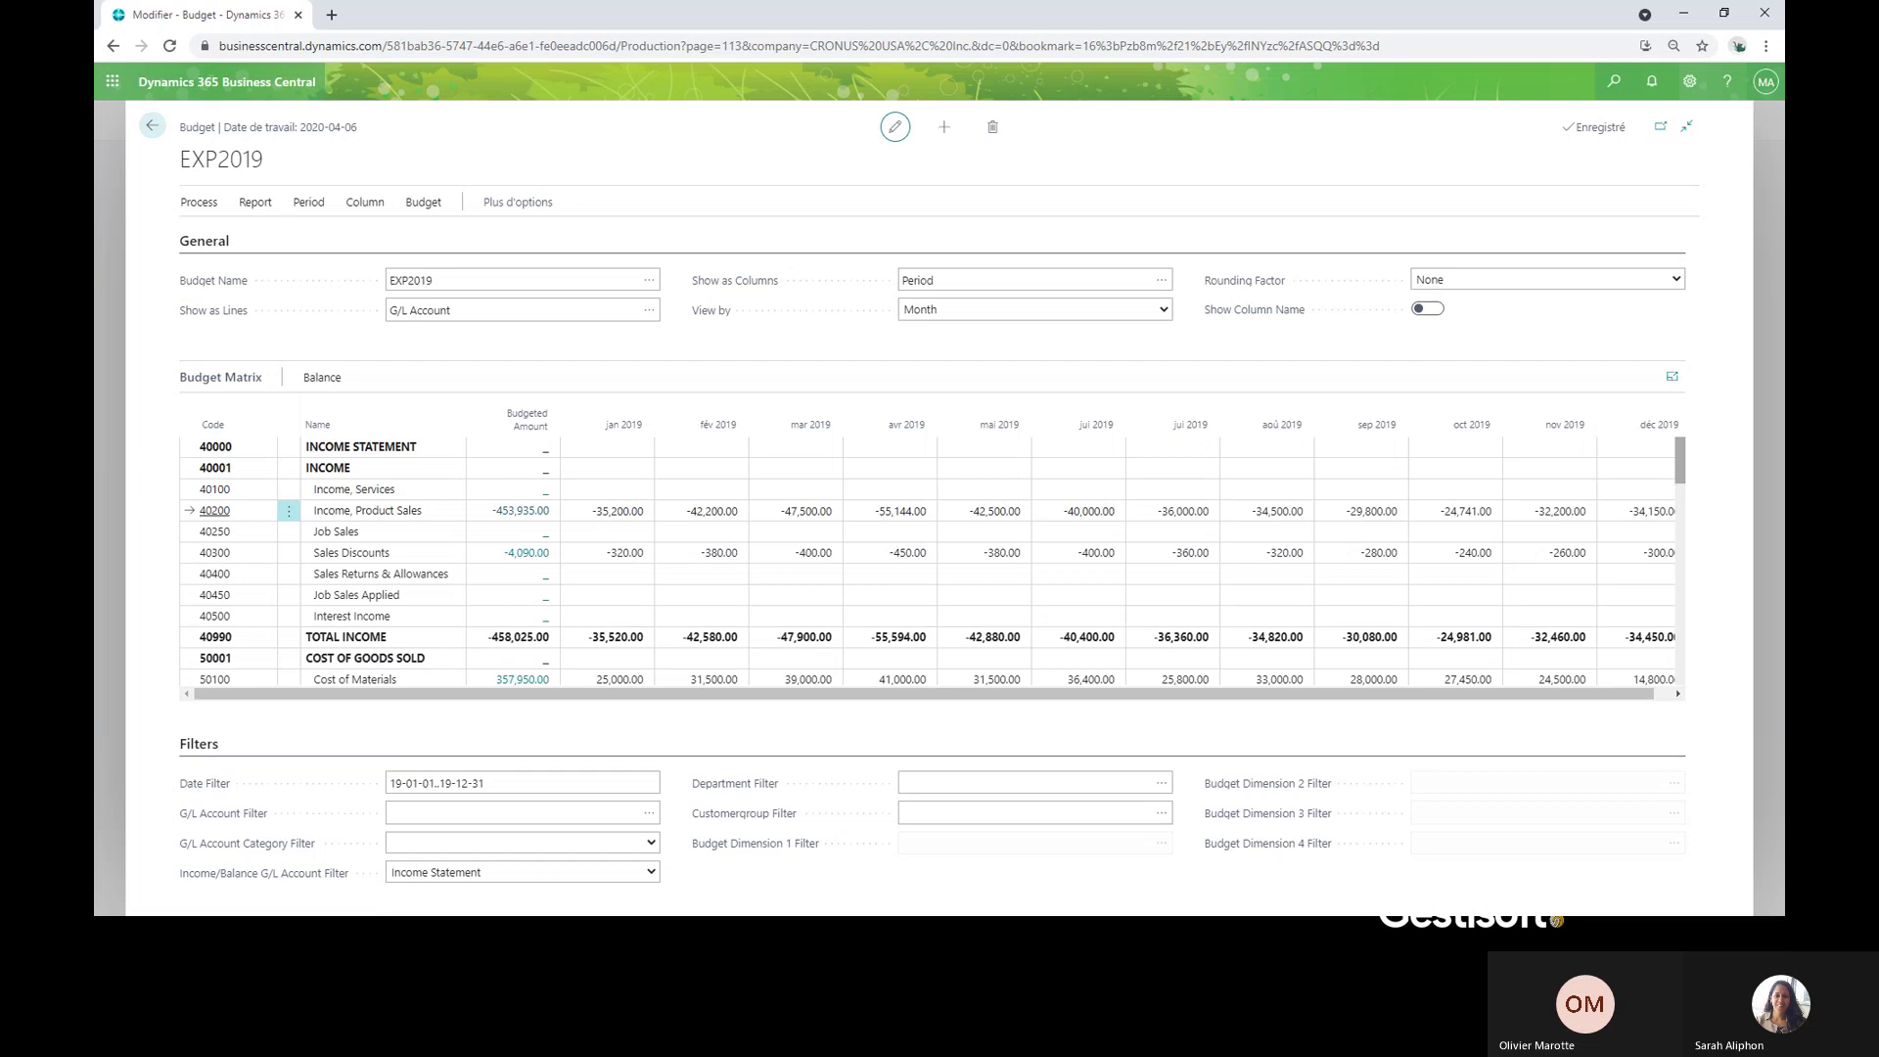
{"action": "left_click", "coordinate": [152, 126]}
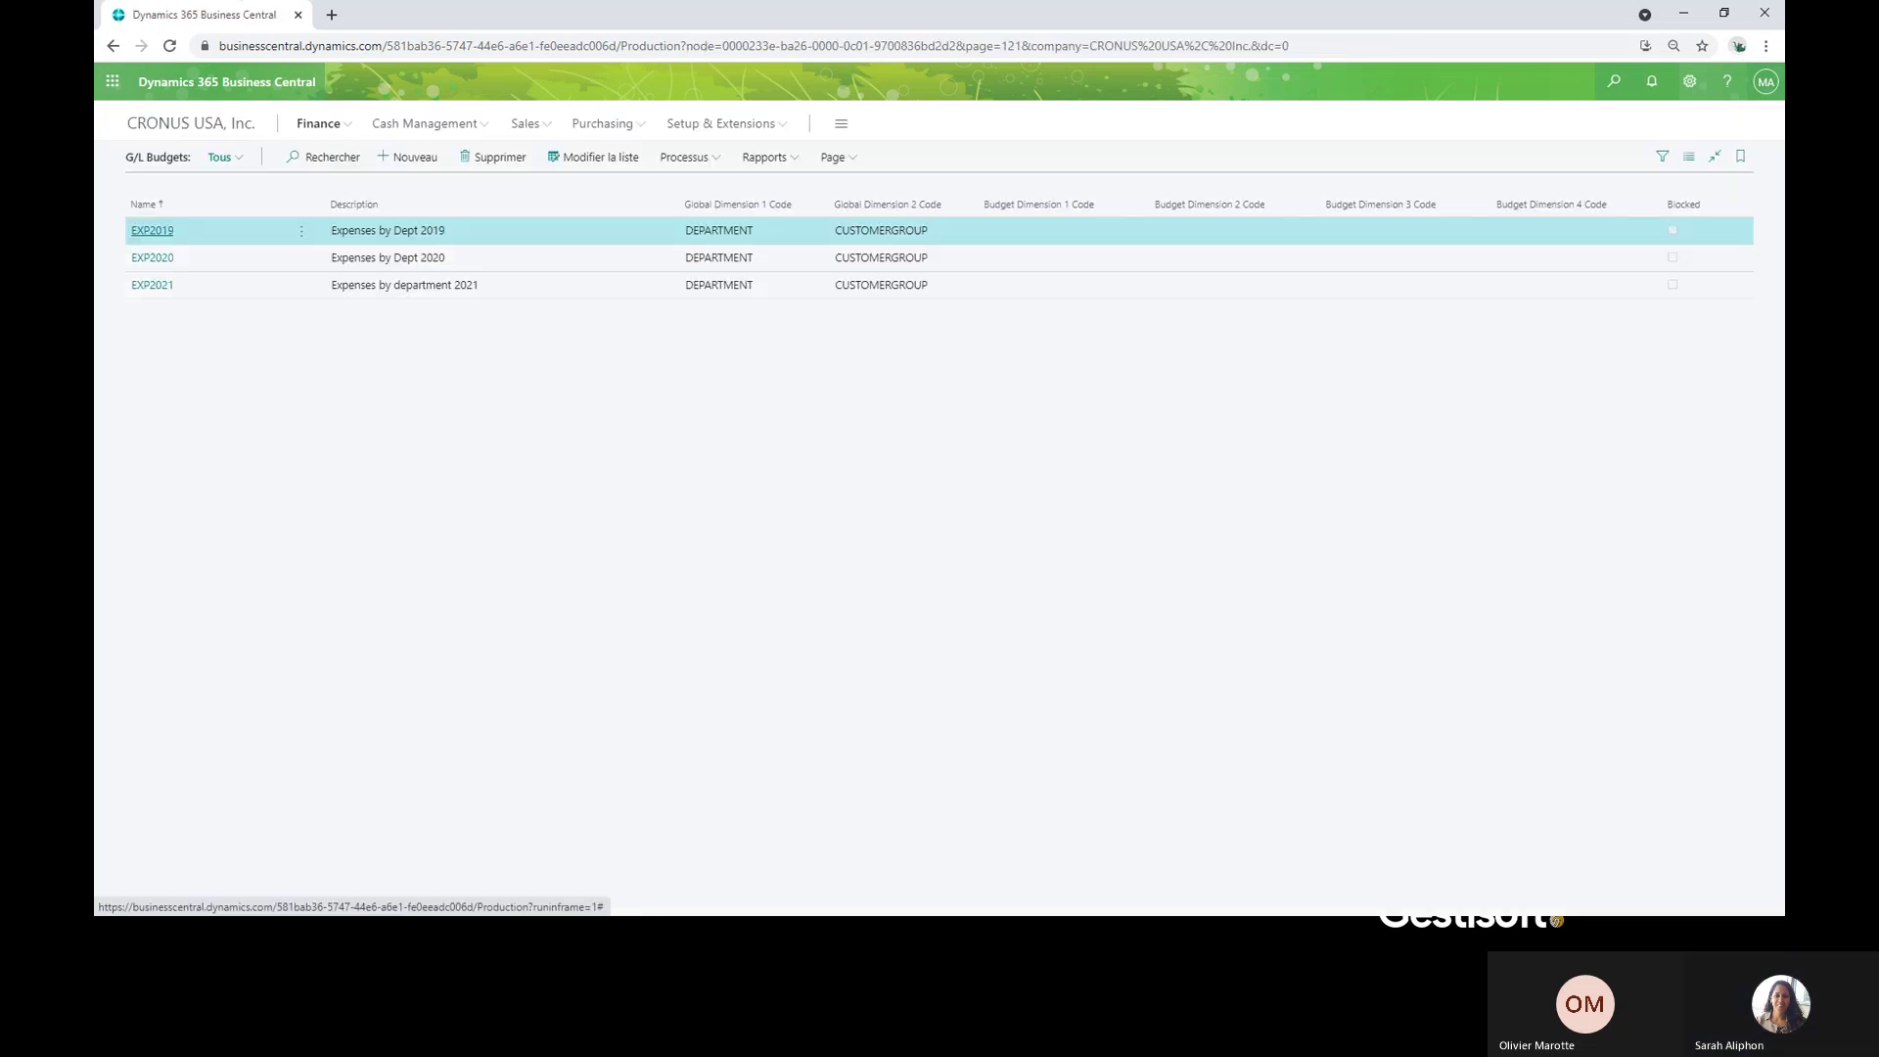
- Switch back to Excel and review the Income statement sheet's June product sales budget, its From Date and To Date cells, and the expense amounts
{"action": "key", "text": "alt+Tab"}
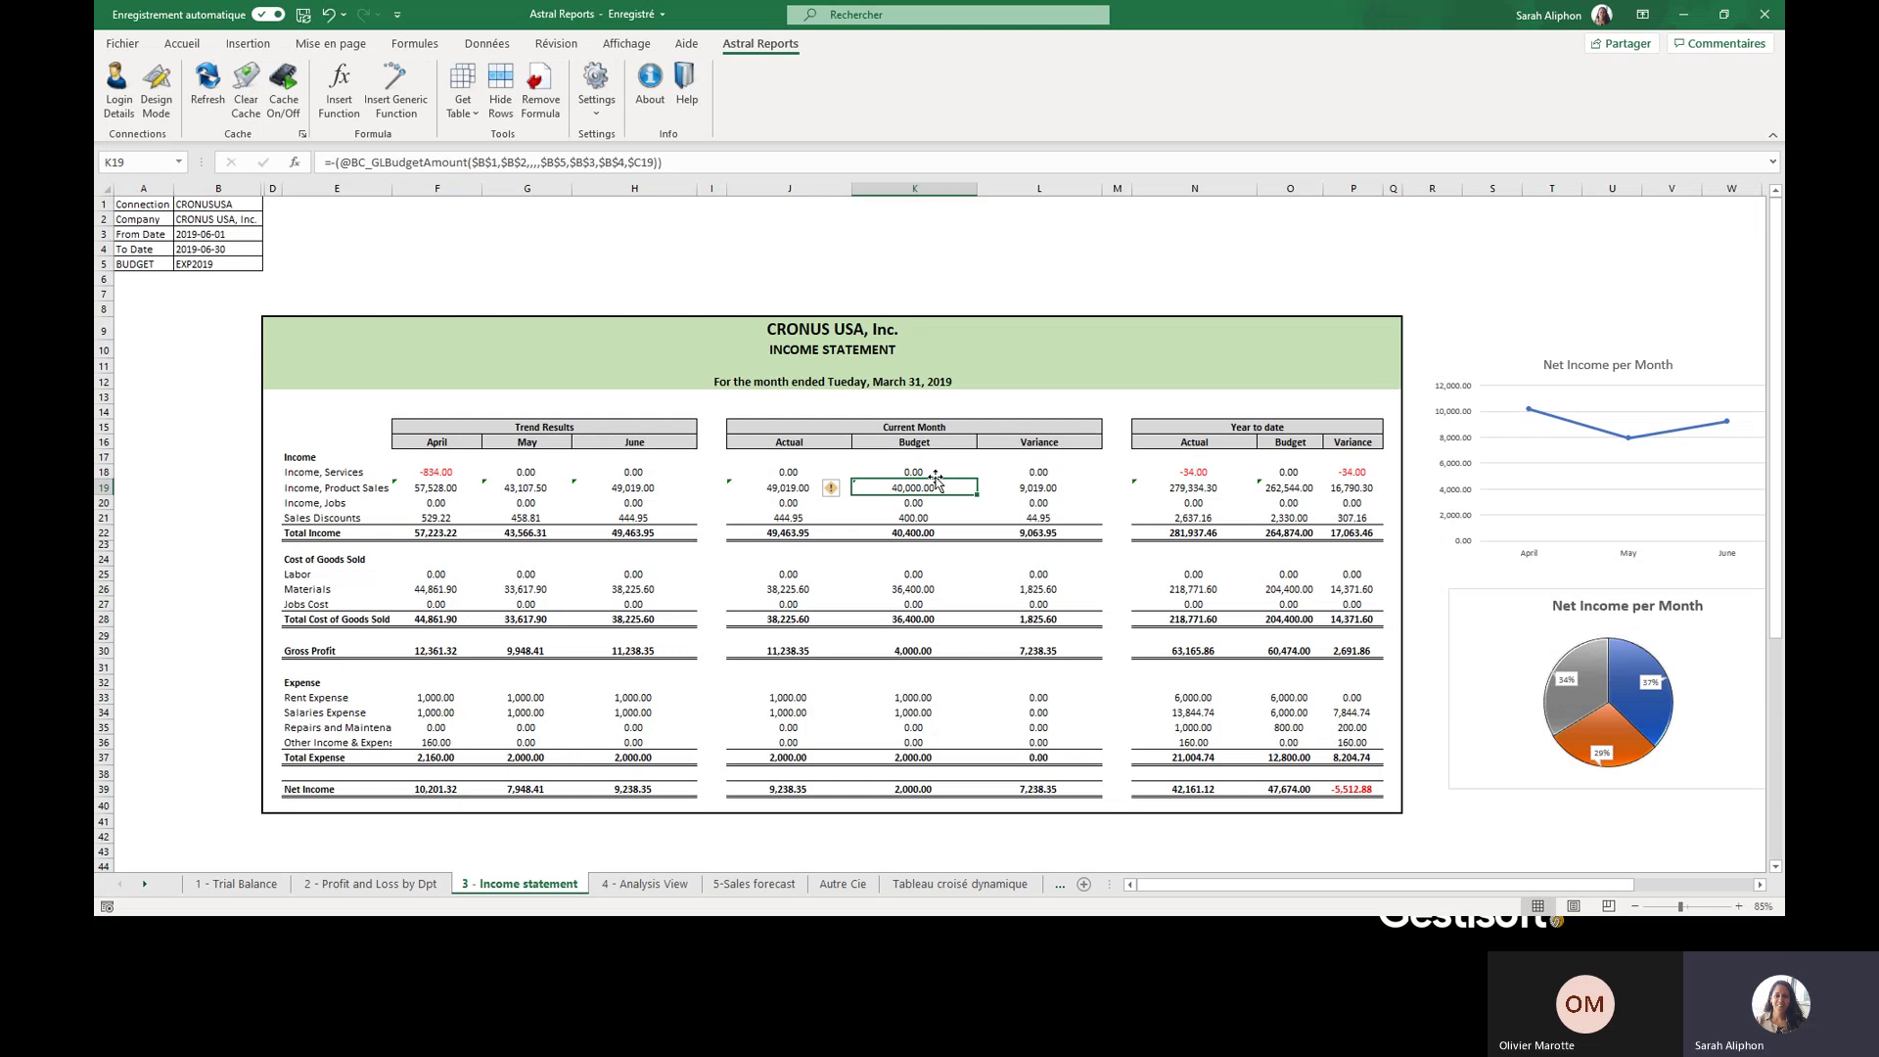
{"action": "left_click", "coordinate": [210, 238]}
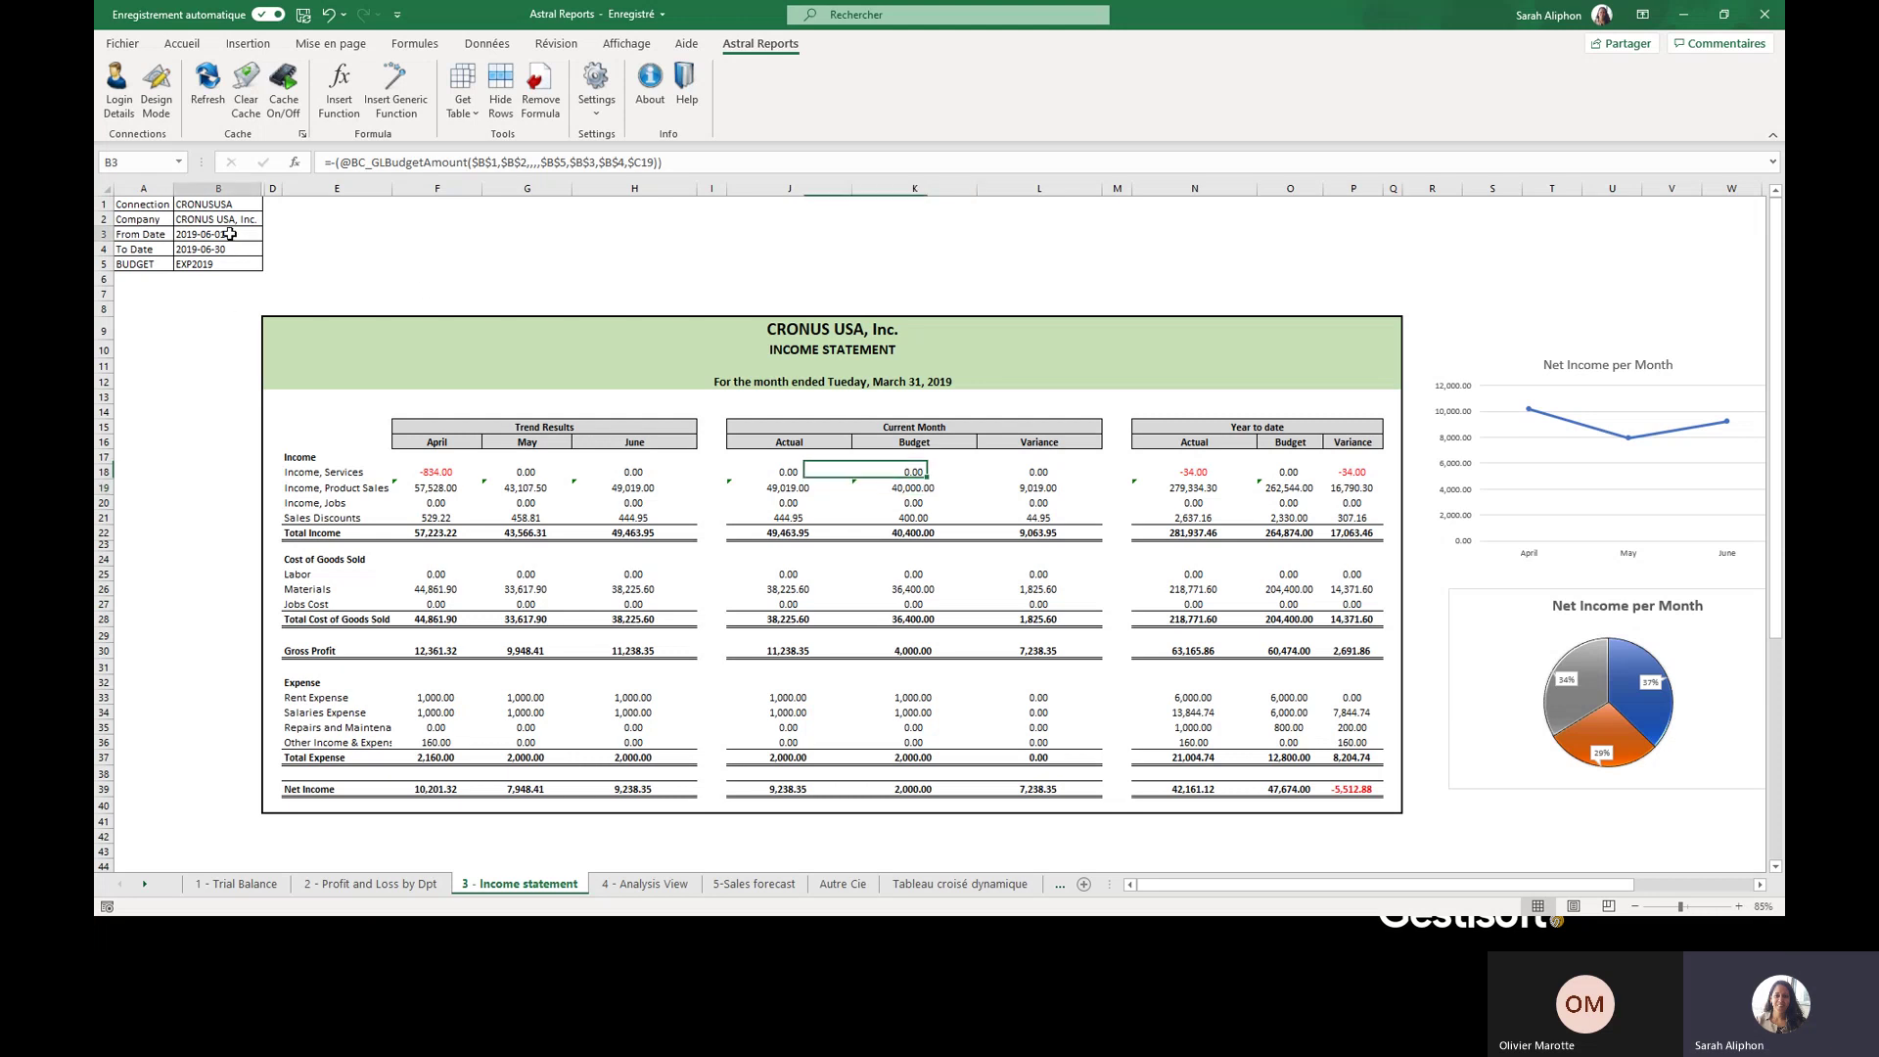
{"action": "left_click", "coordinate": [227, 251]}
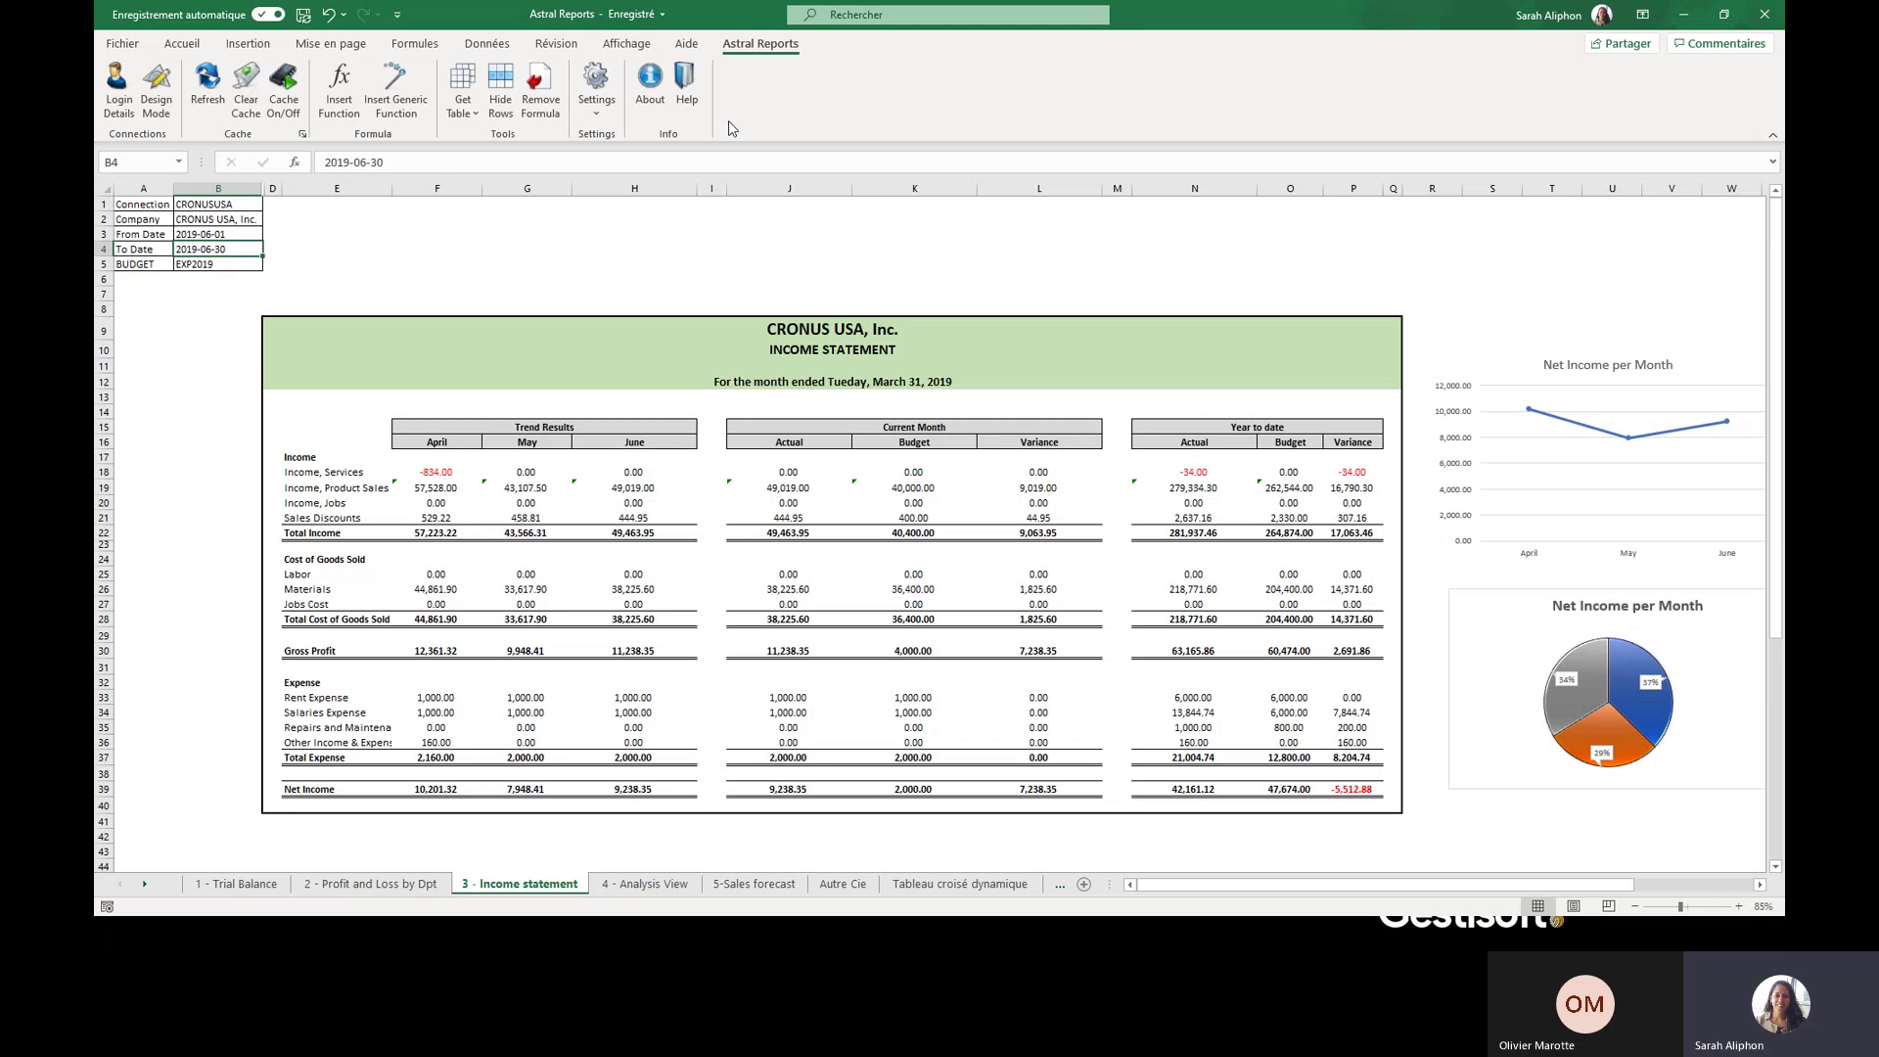
{"action": "left_click", "coordinate": [681, 699]}
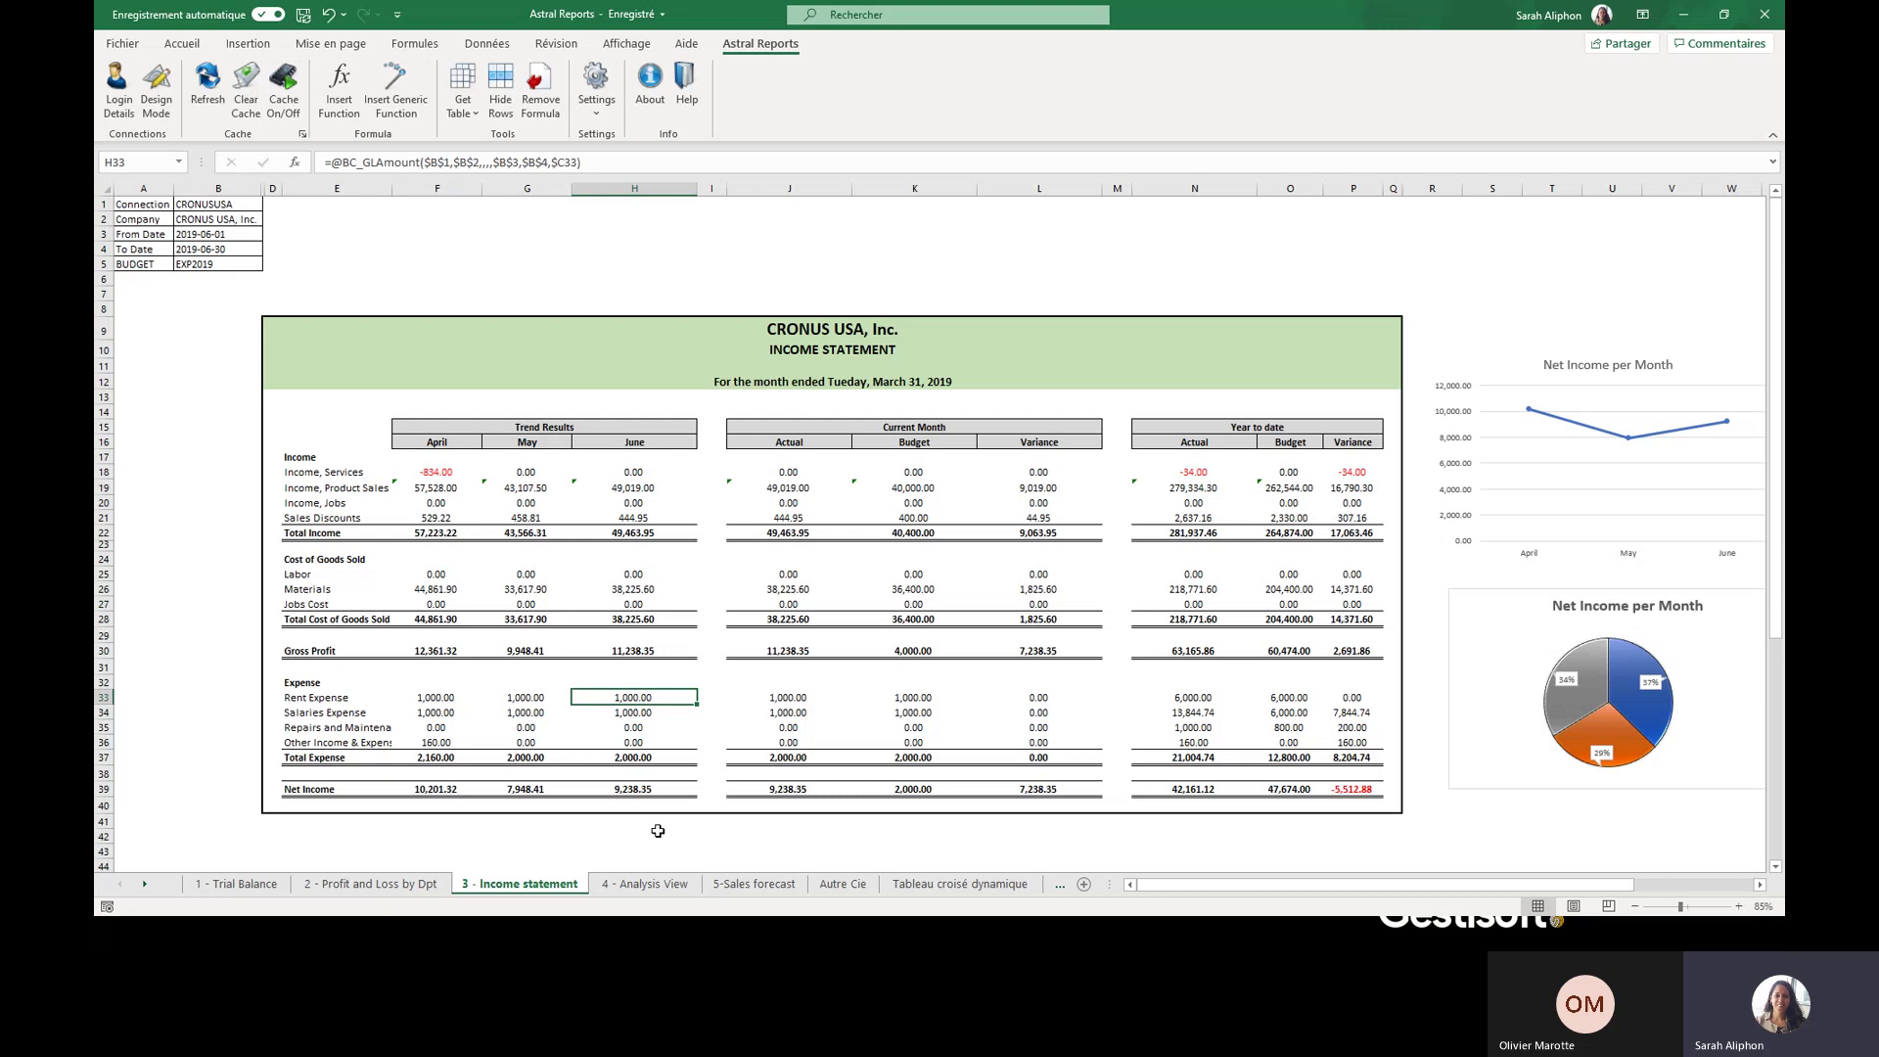
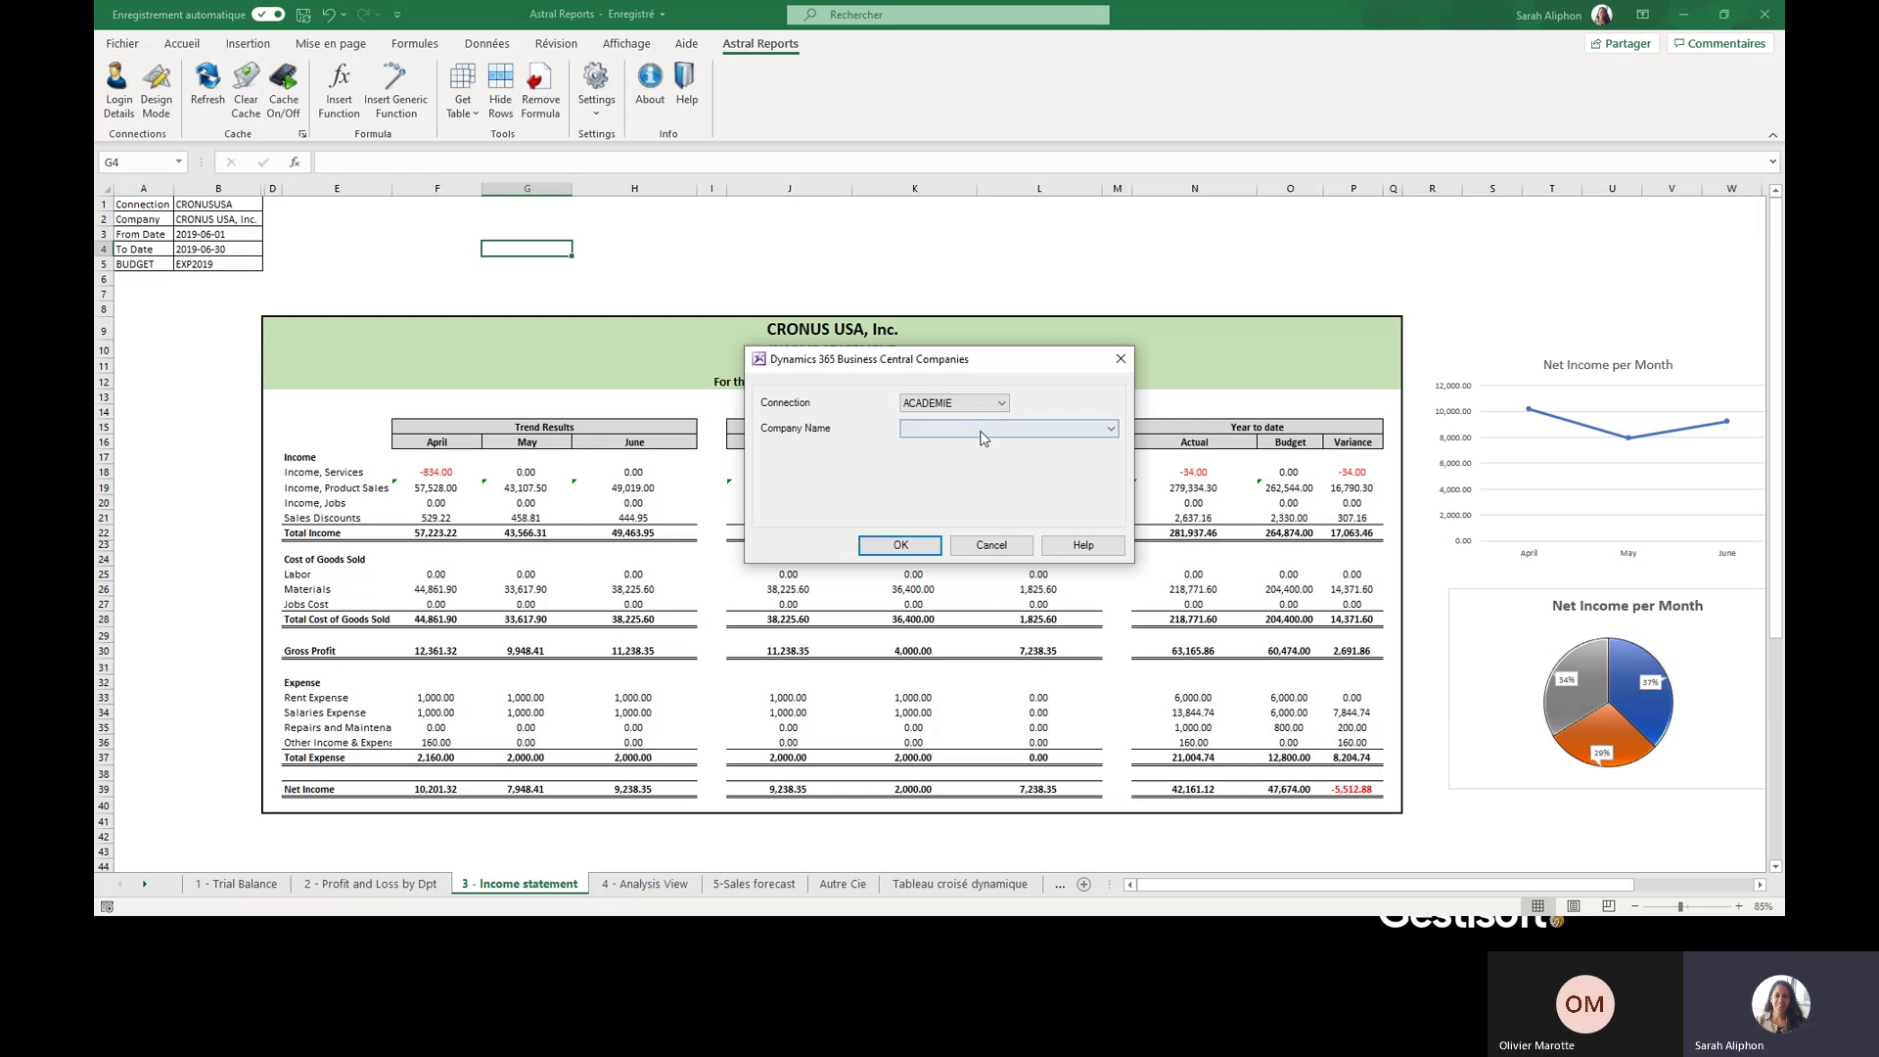
- Open the generic function table list for the CRONUSUSA connection and the CRONUS USA, Inc. company
{"action": "left_click", "coordinate": [986, 407]}
{"action": "left_click", "coordinate": [969, 418]}
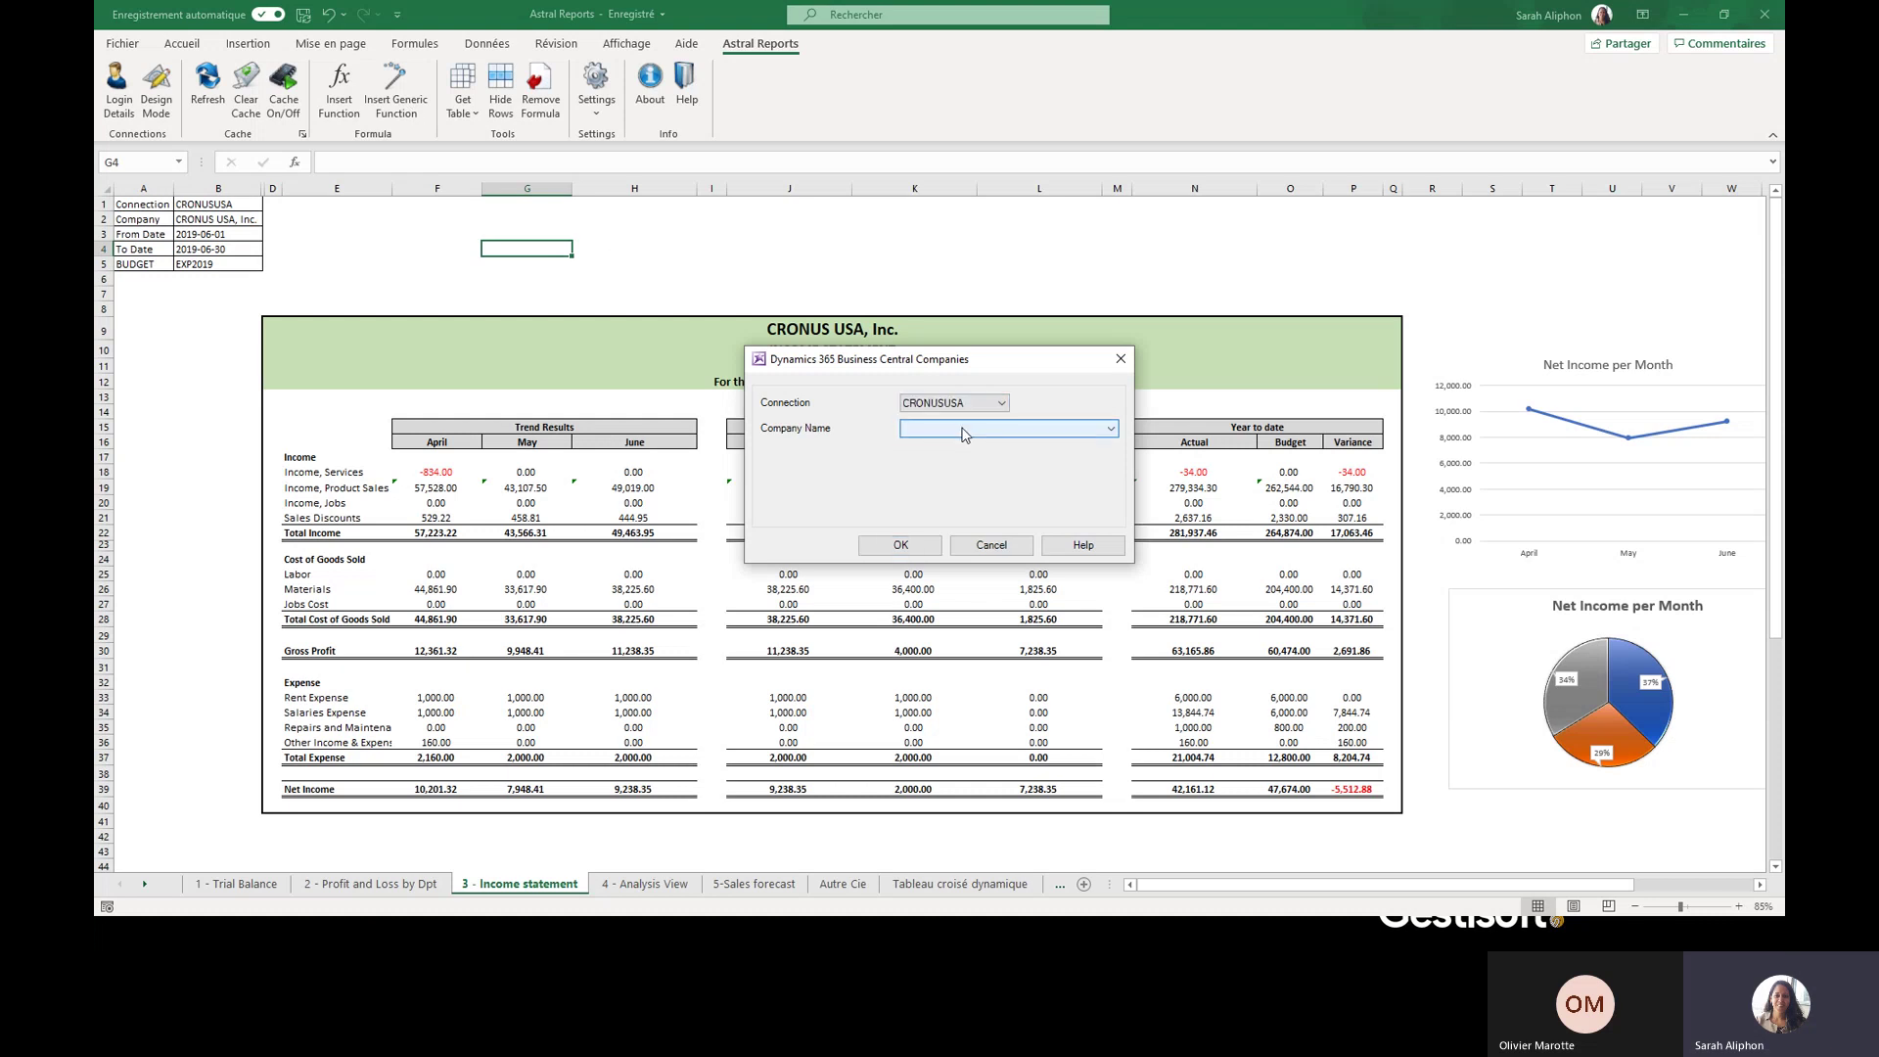
{"action": "left_click", "coordinate": [1111, 428]}
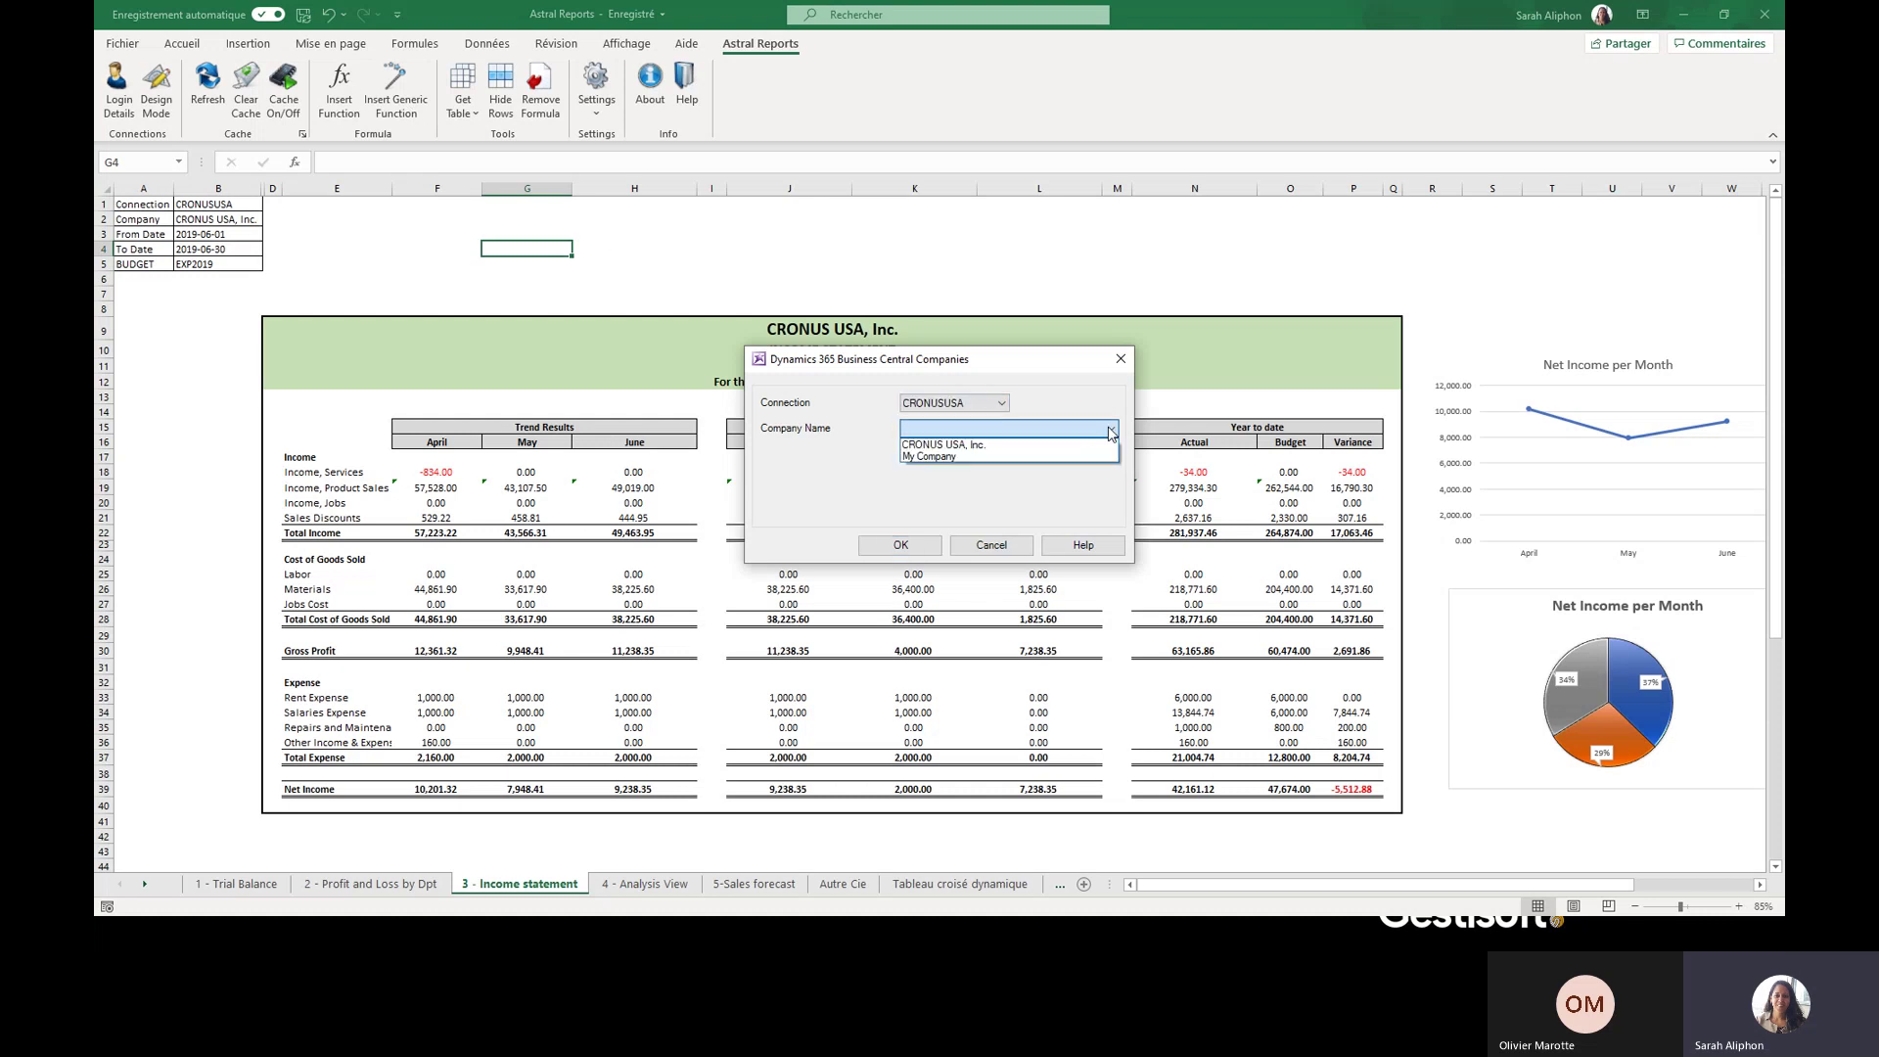
{"action": "left_click", "coordinate": [945, 446]}
{"action": "left_click", "coordinate": [902, 545]}
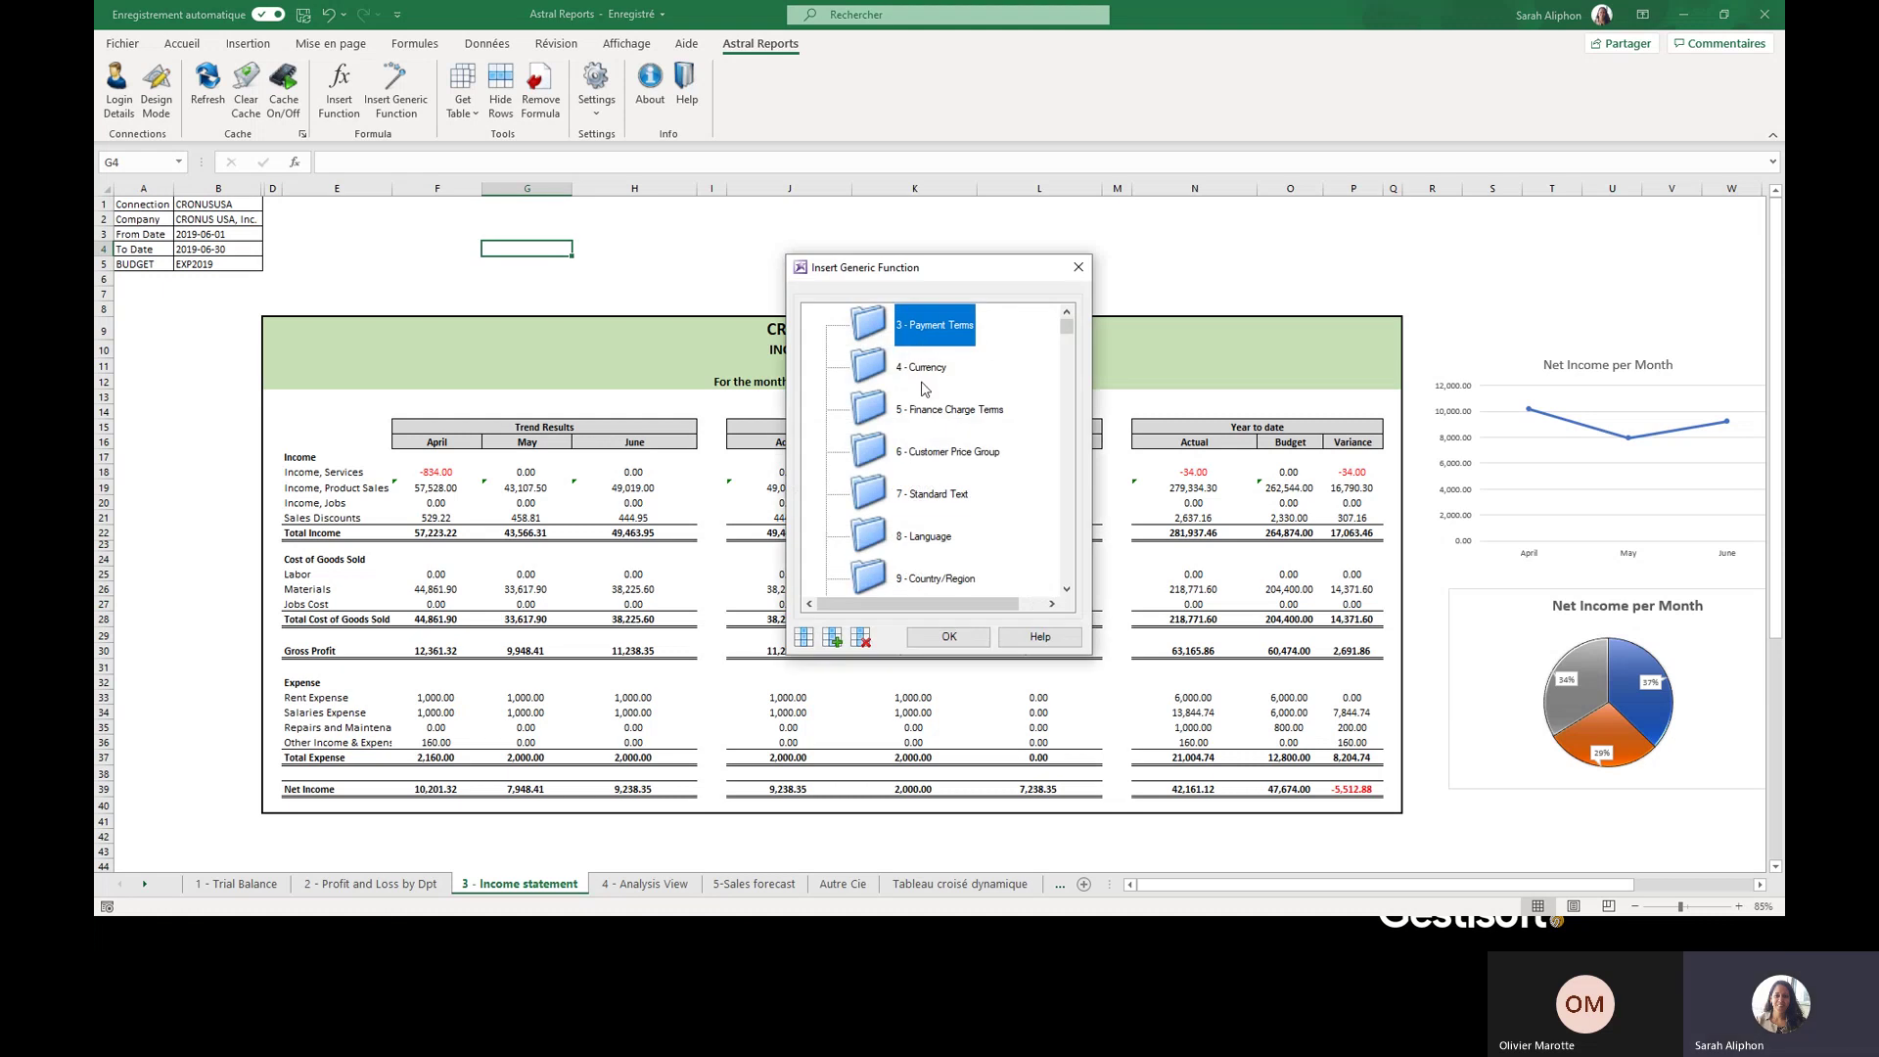
- Examine the Business Central tables available for a generic function, from Payment Terms onward, including Finance Charge Terms and G/L Account
{"action": "scroll", "coordinate": [925, 354], "scroll_direction": "down", "scroll_amount": 1}
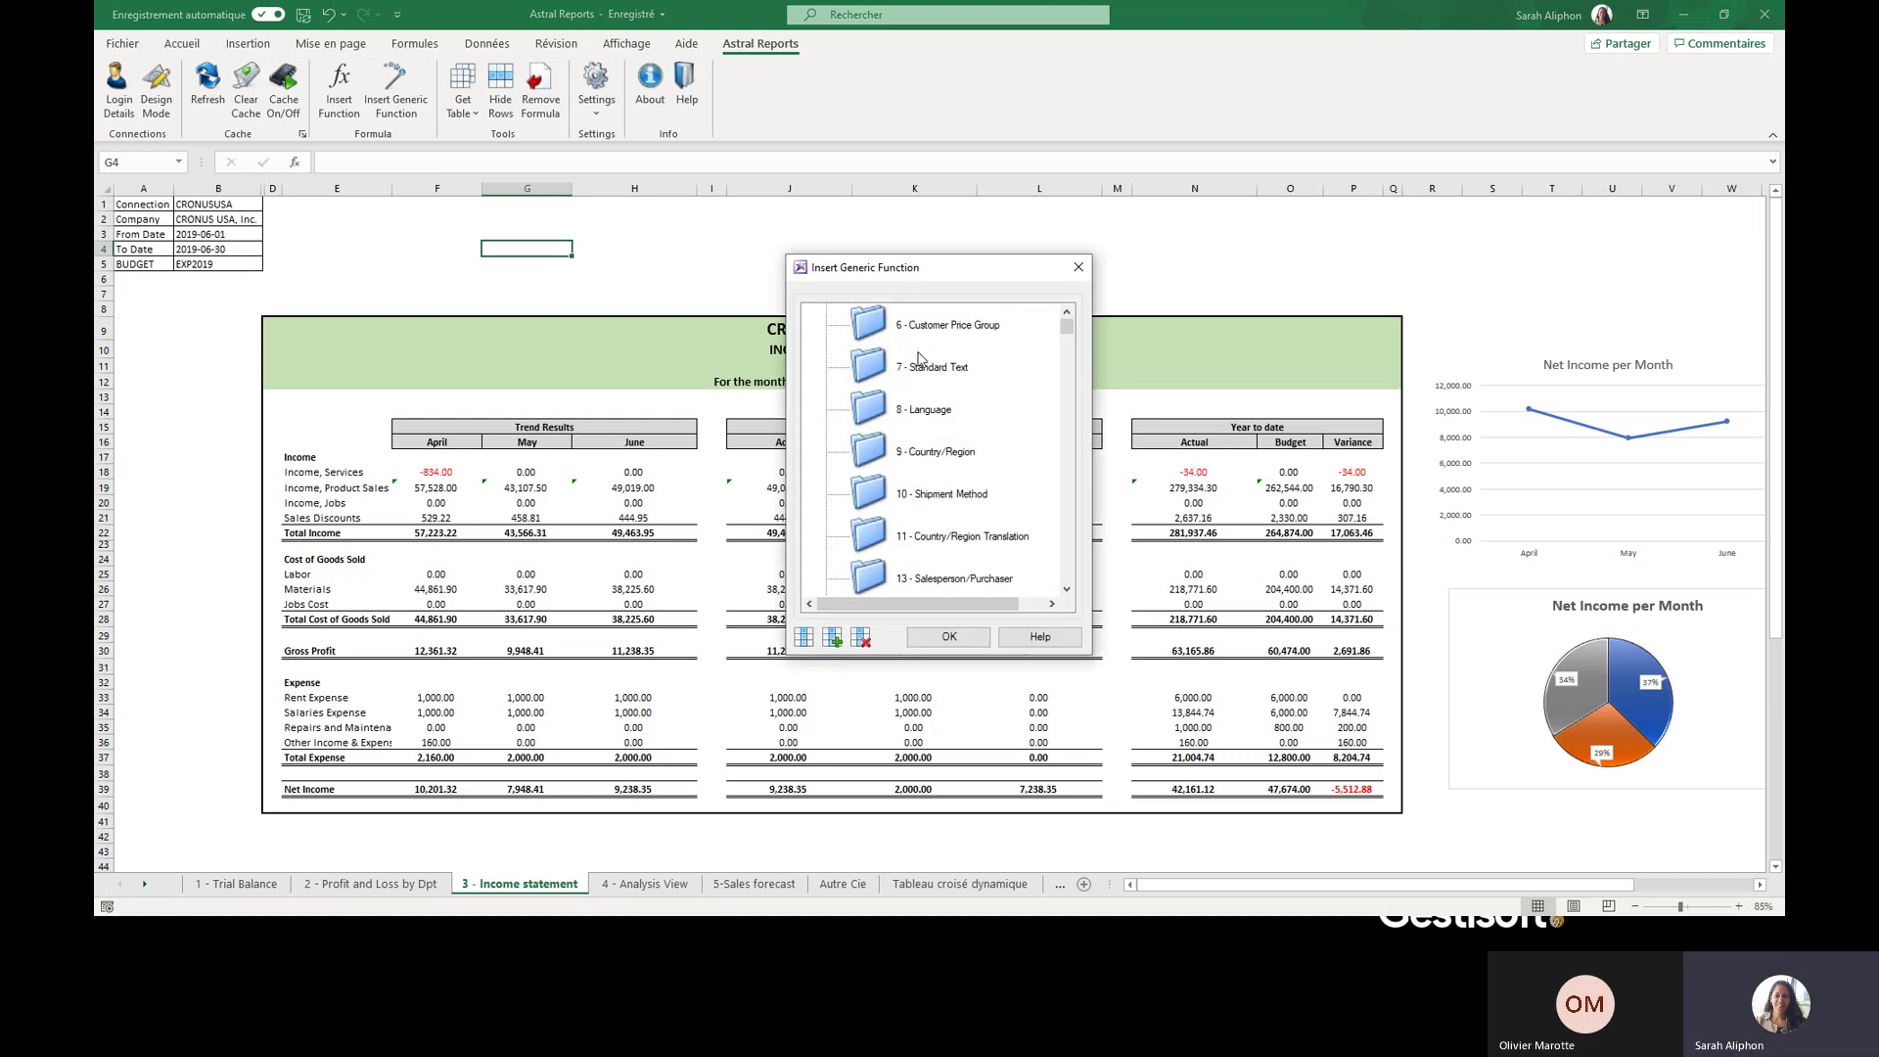
{"action": "scroll", "coordinate": [937, 366], "scroll_direction": "down", "scroll_amount": 12}
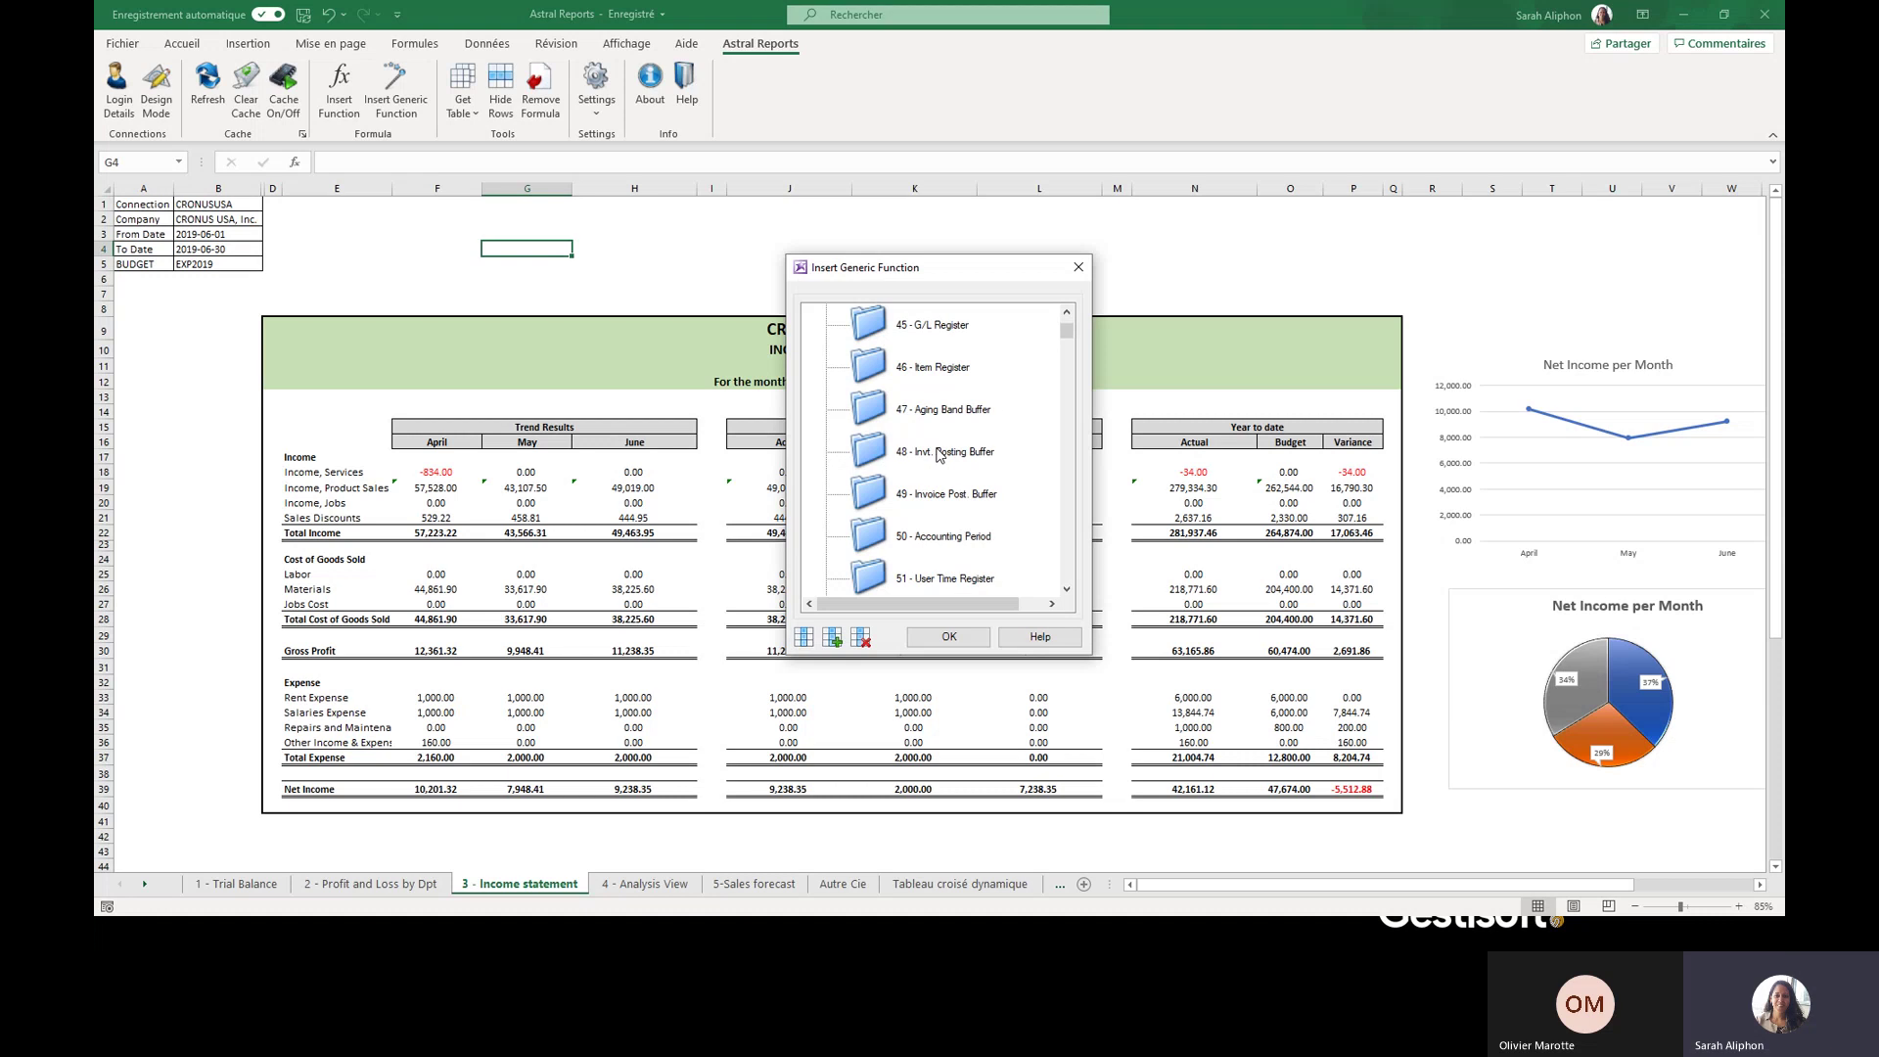
{"action": "scroll", "coordinate": [937, 451], "scroll_direction": "down", "scroll_amount": 11}
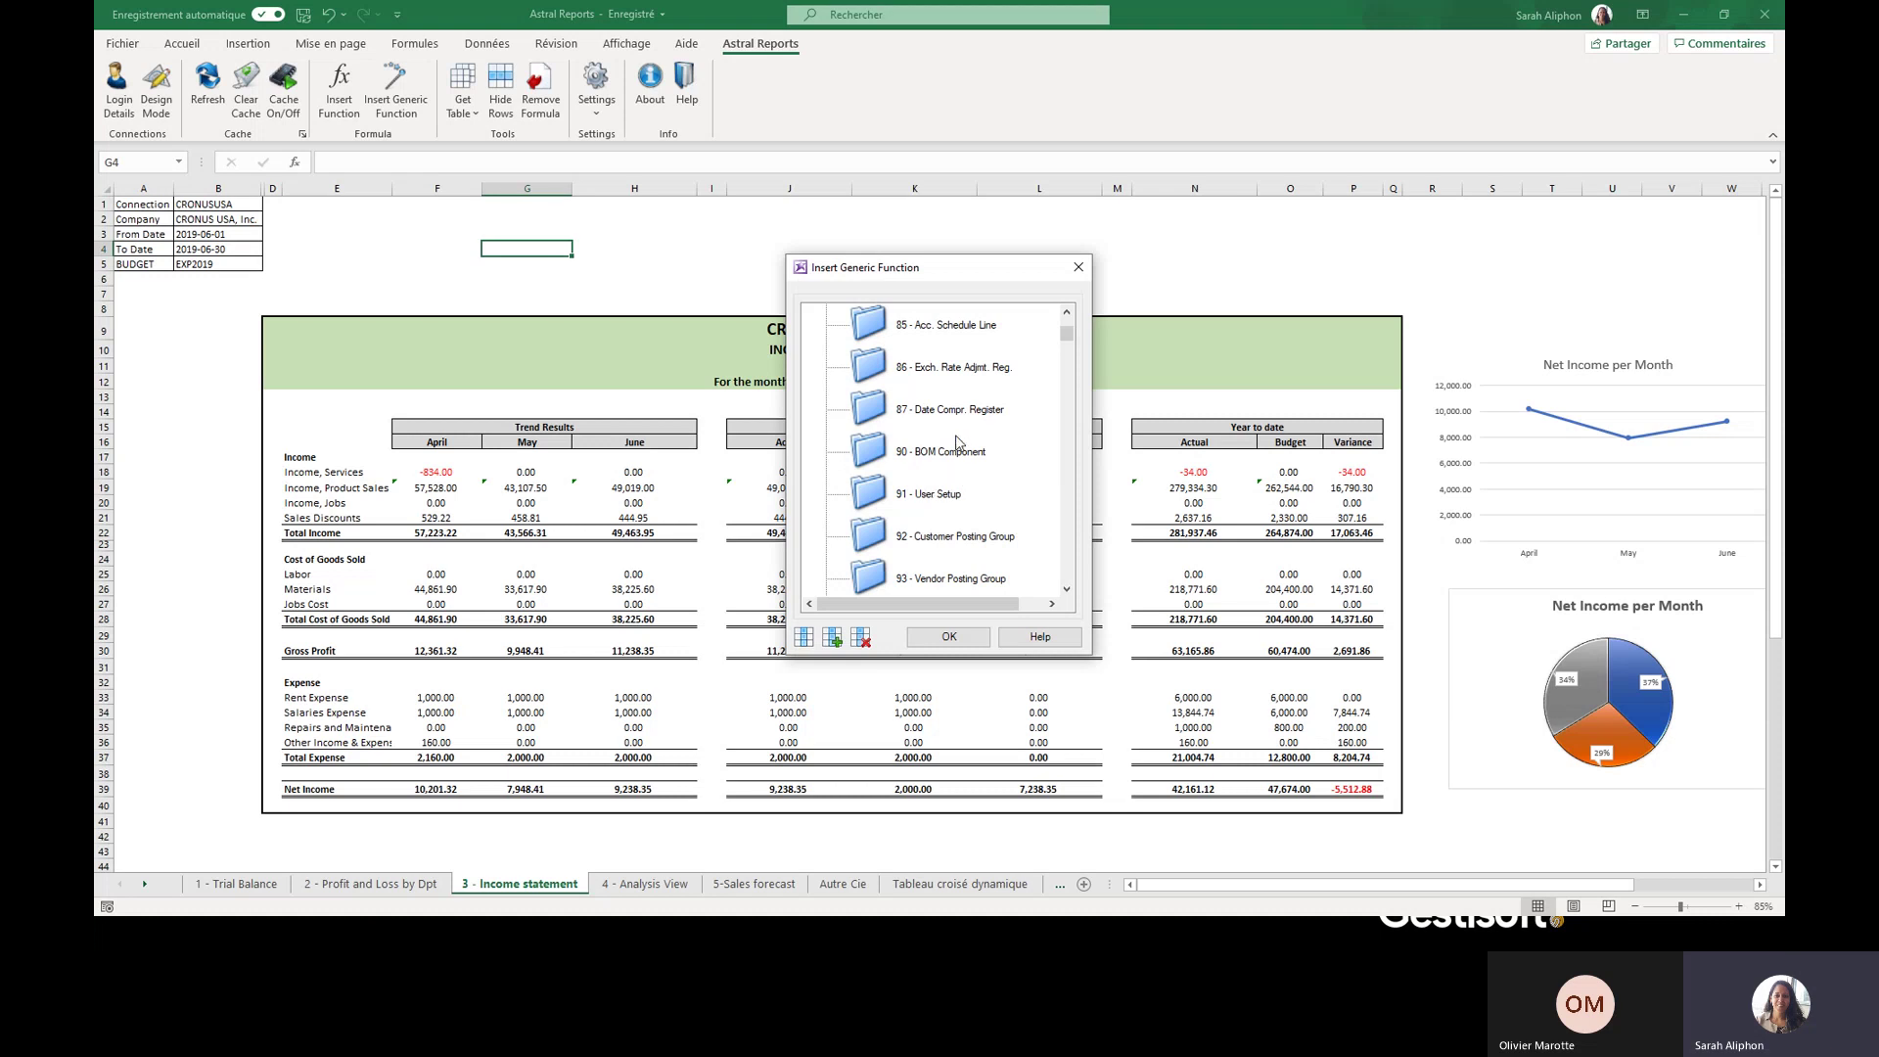
{"action": "scroll", "coordinate": [949, 411], "scroll_direction": "down", "scroll_amount": 8}
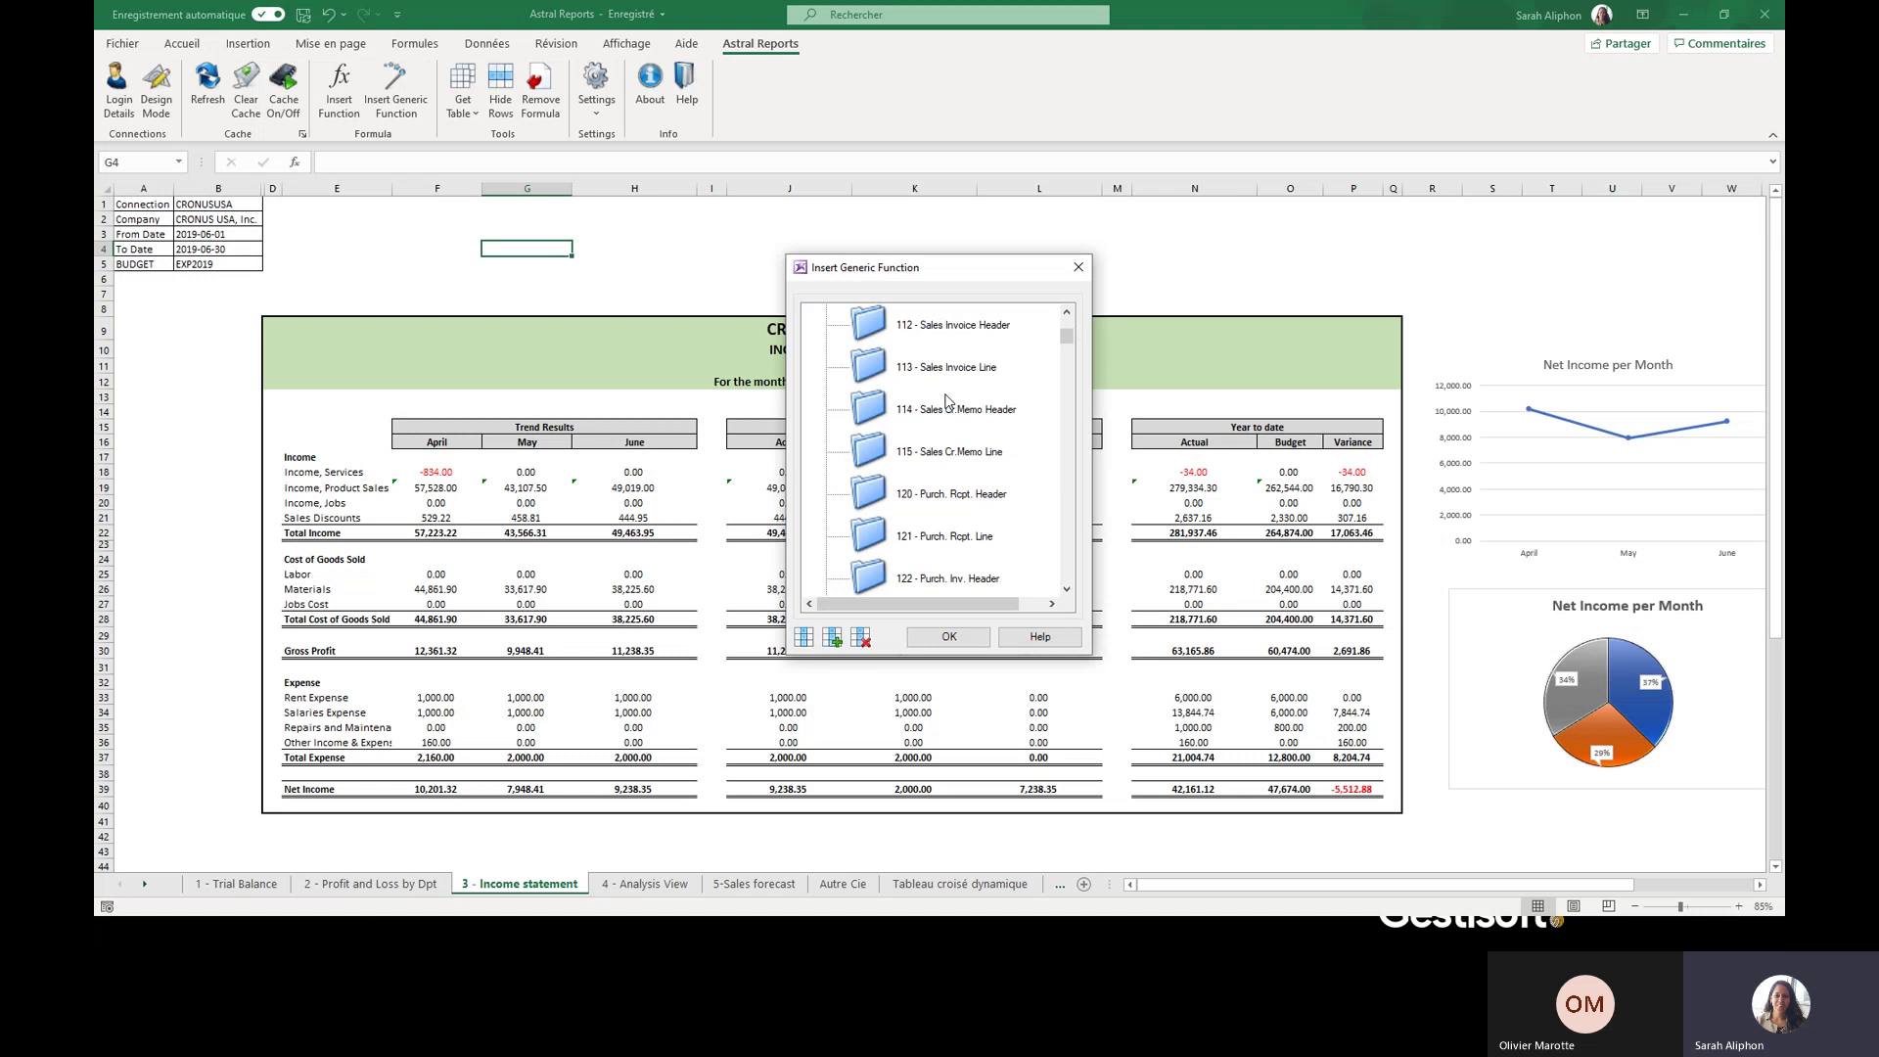
{"action": "scroll", "coordinate": [944, 403], "scroll_direction": "down", "scroll_amount": 8}
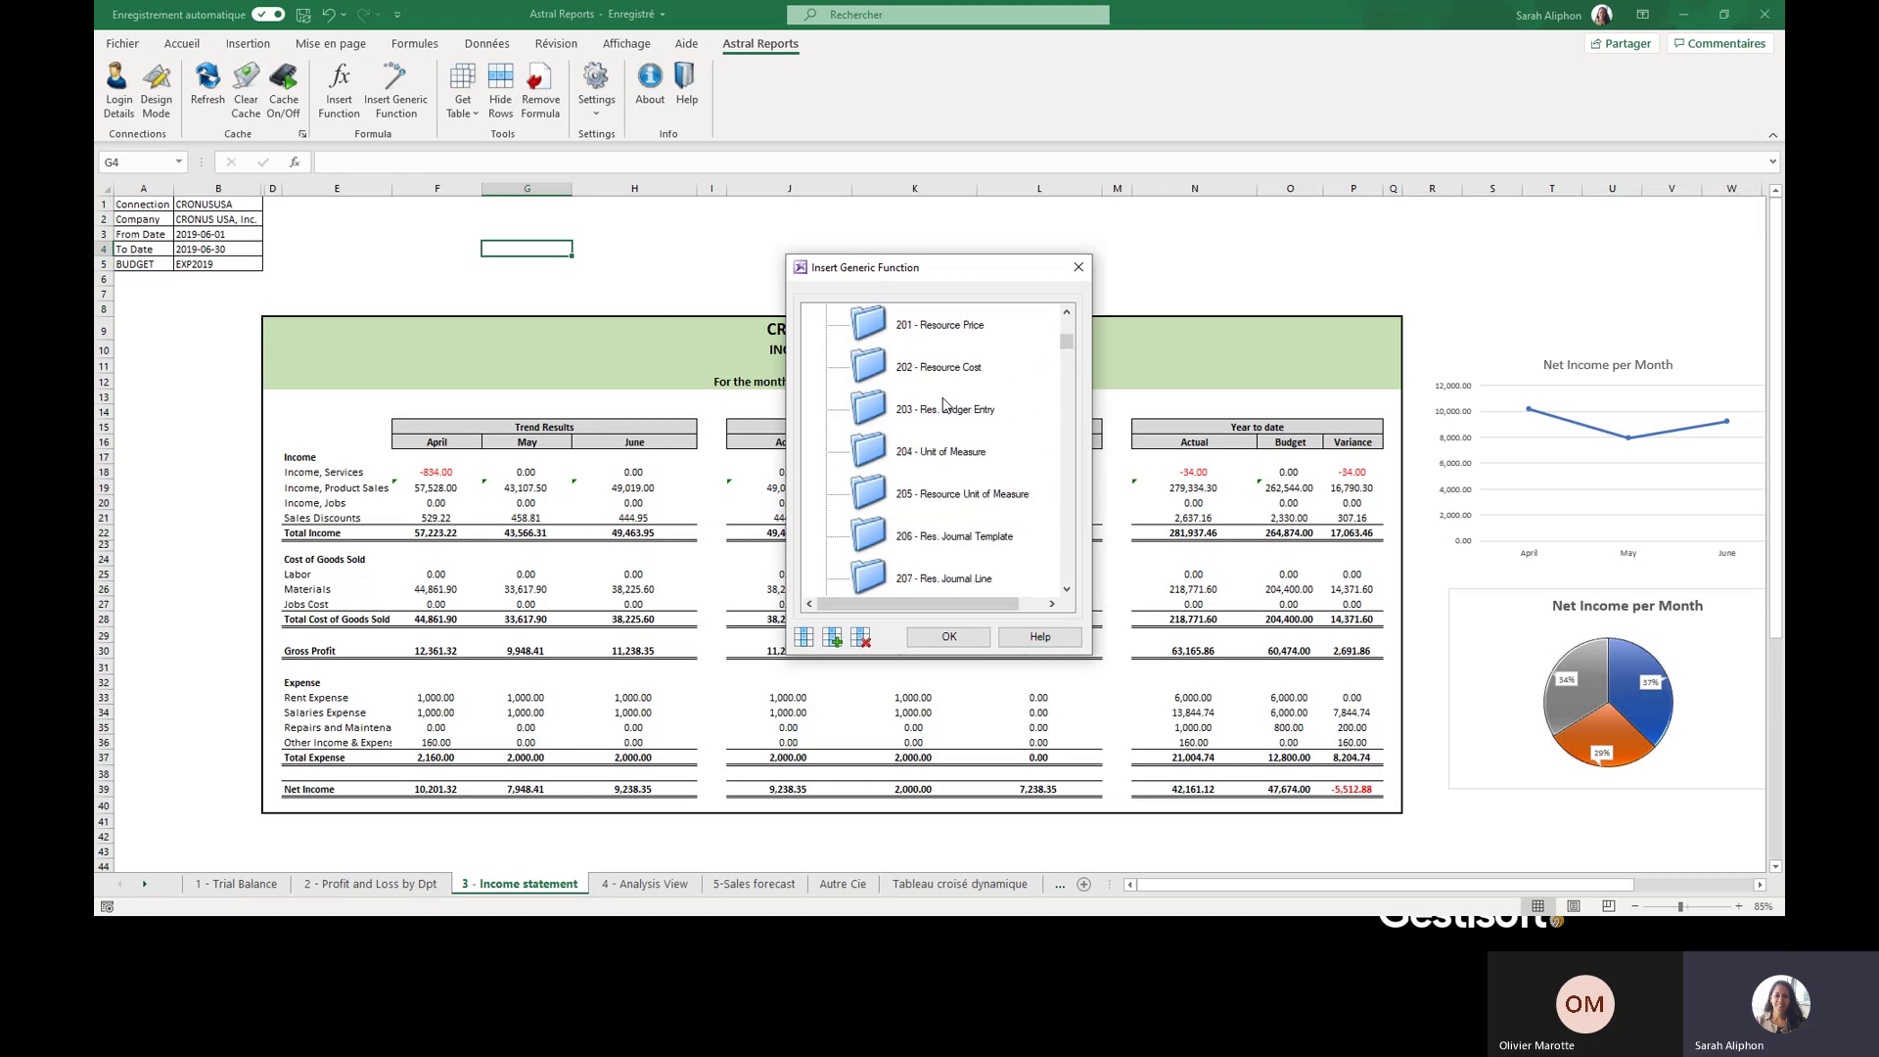
{"action": "scroll", "coordinate": [944, 404], "scroll_direction": "down", "scroll_amount": 4}
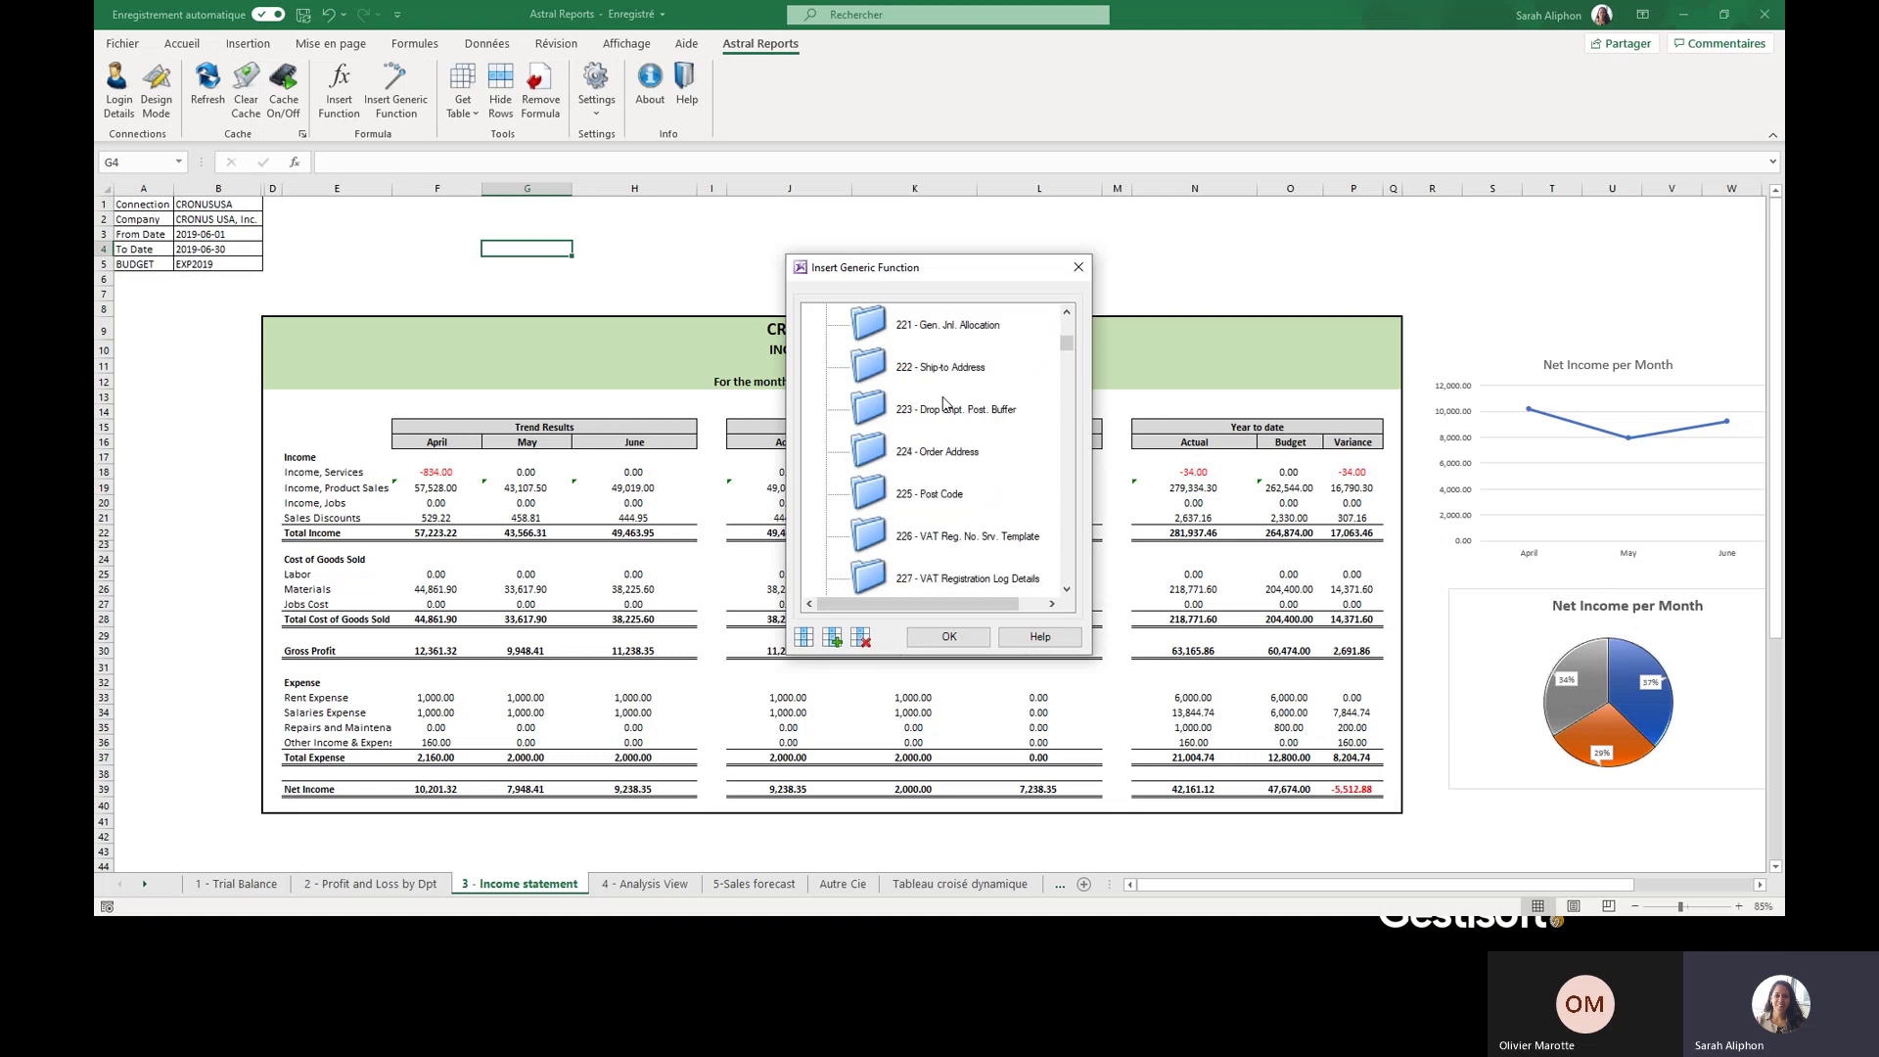
{"action": "scroll", "coordinate": [944, 403], "scroll_direction": "down", "scroll_amount": 5}
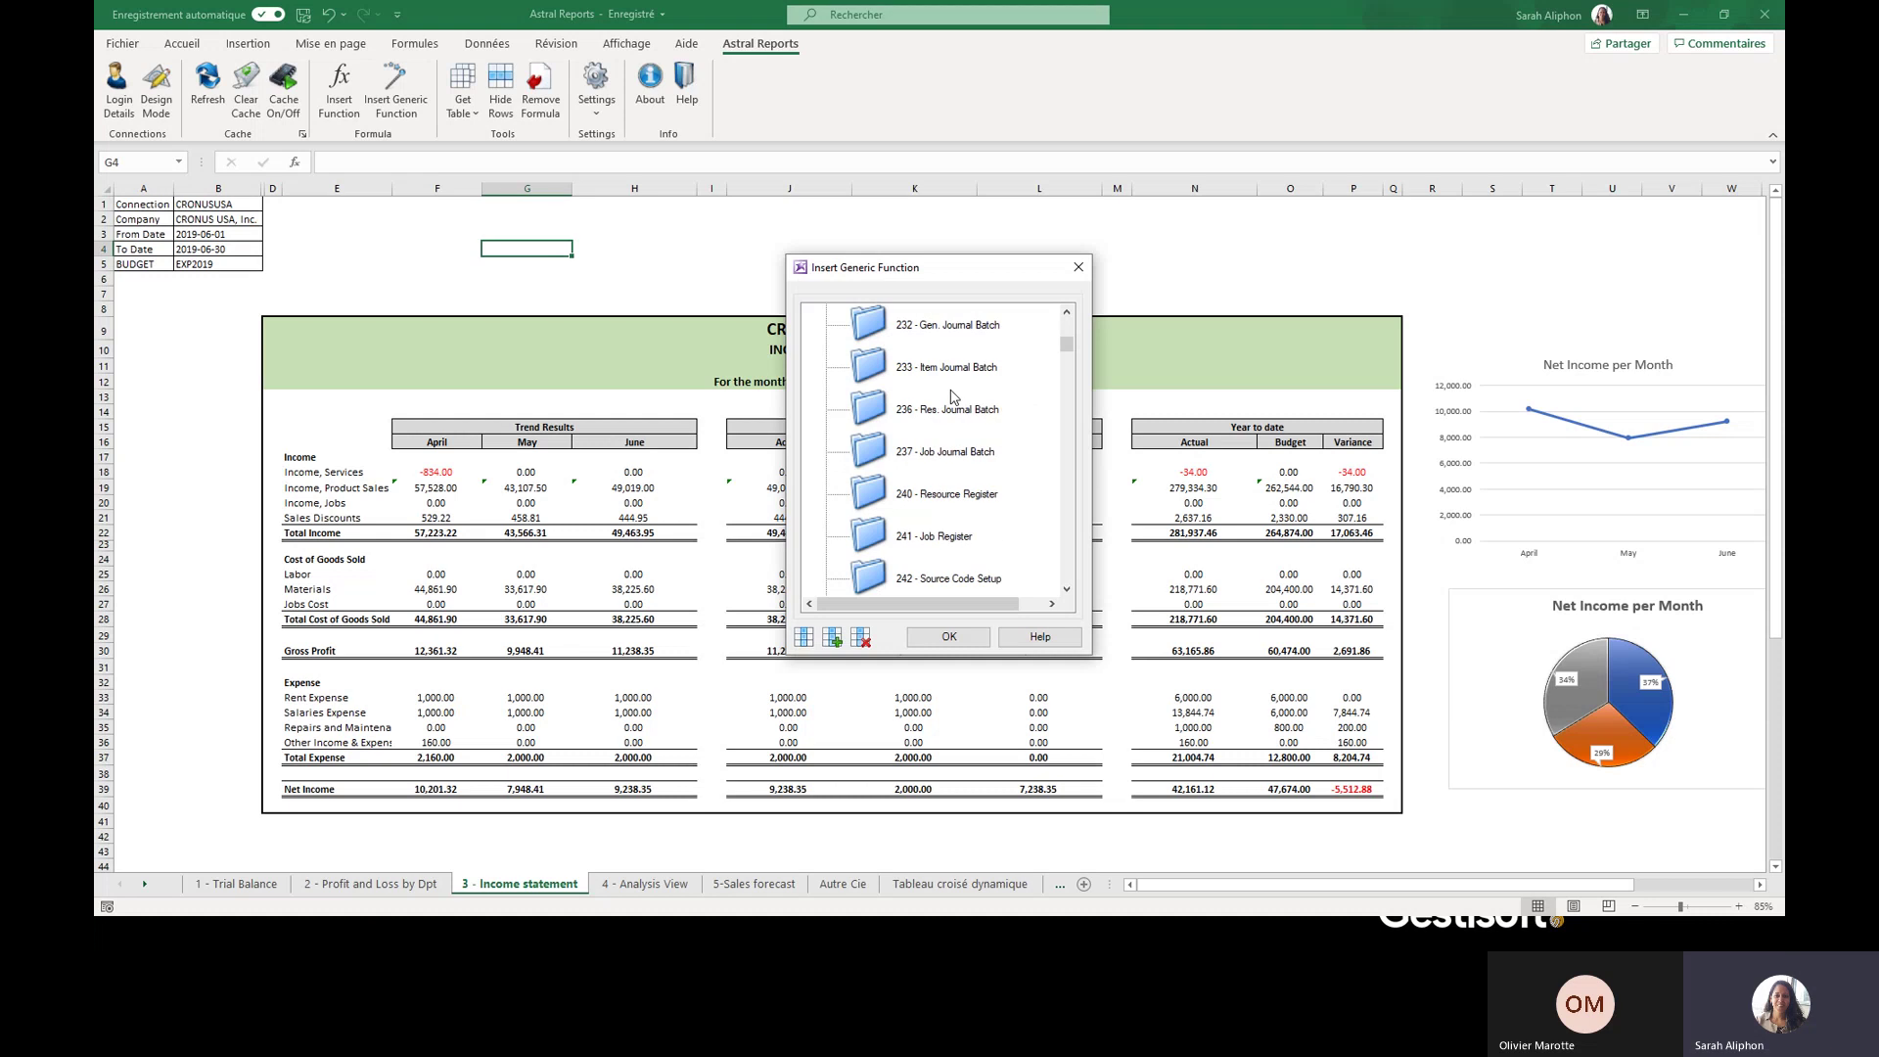
{"action": "scroll", "coordinate": [950, 418], "scroll_direction": "down", "scroll_amount": 5}
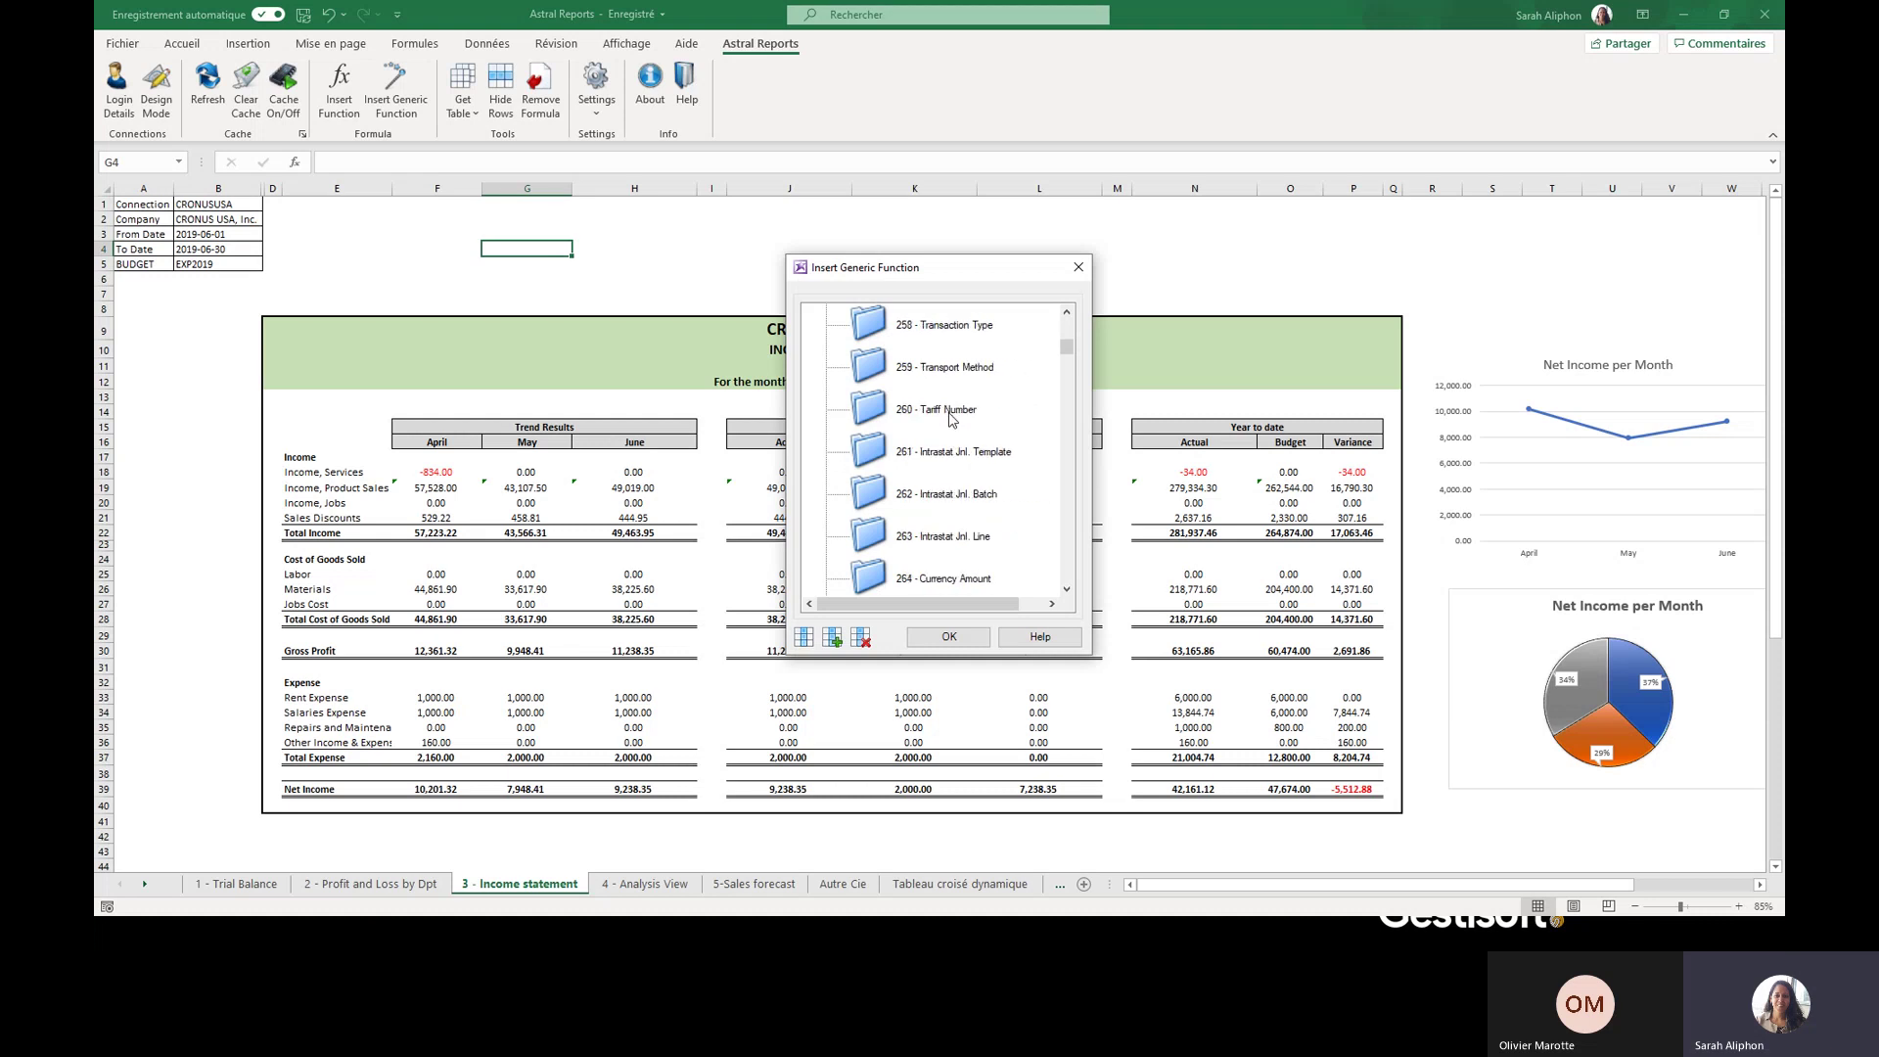
{"action": "scroll", "coordinate": [950, 418], "scroll_direction": "down", "scroll_amount": 3}
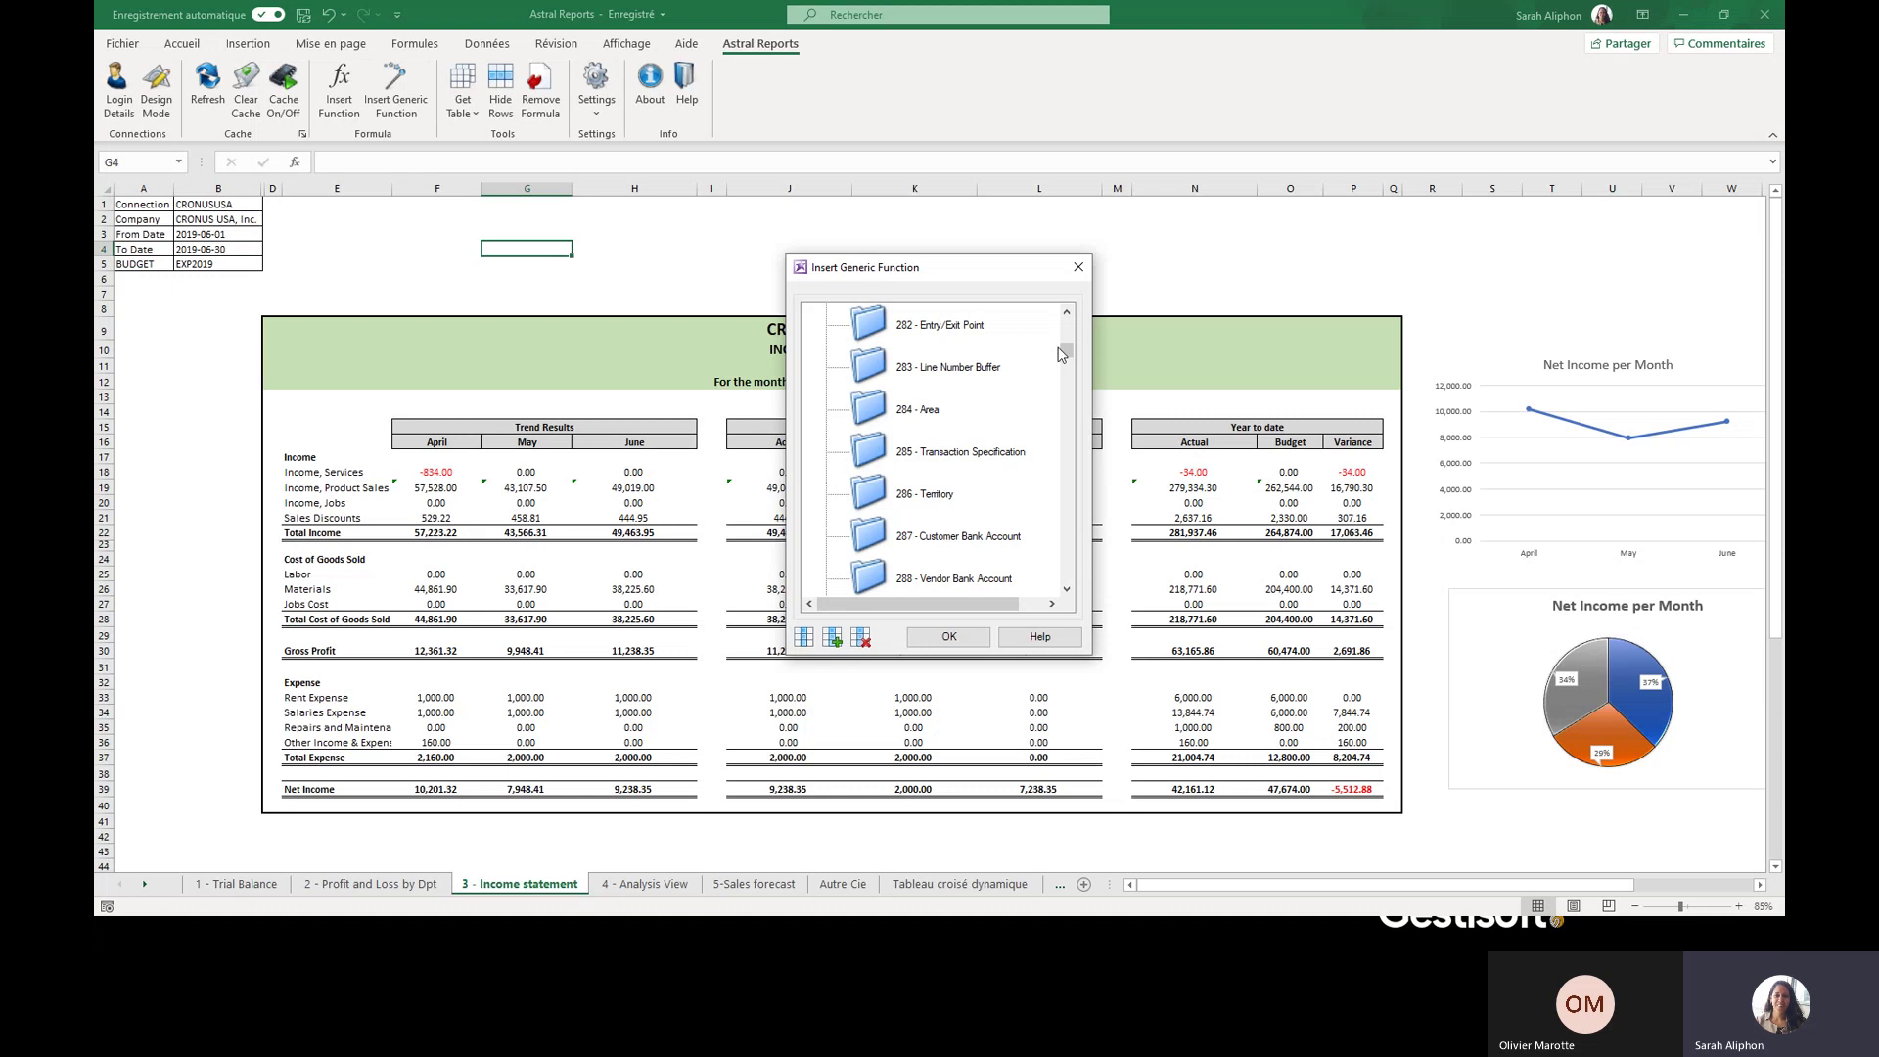
{"action": "left_click_drag", "start_coordinate": [1066, 353], "coordinate": [1067, 323]}
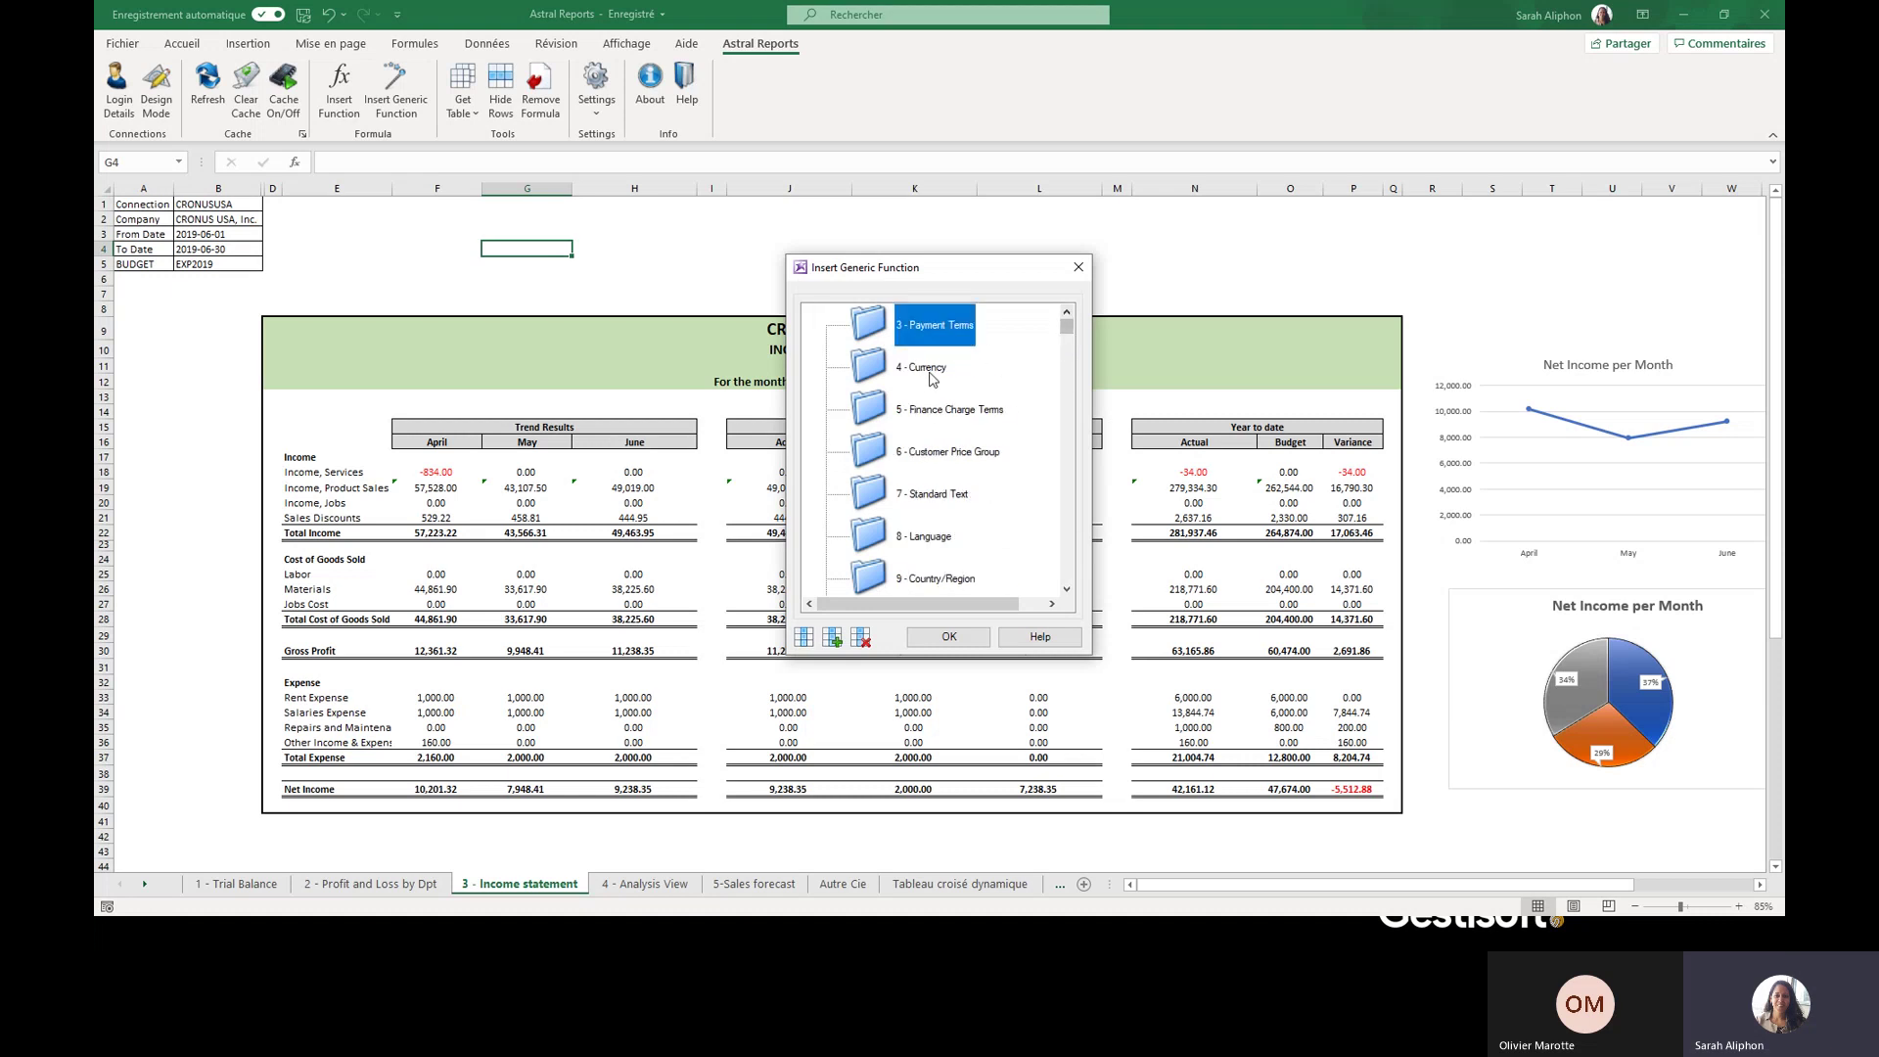
{"action": "left_click", "coordinate": [931, 413]}
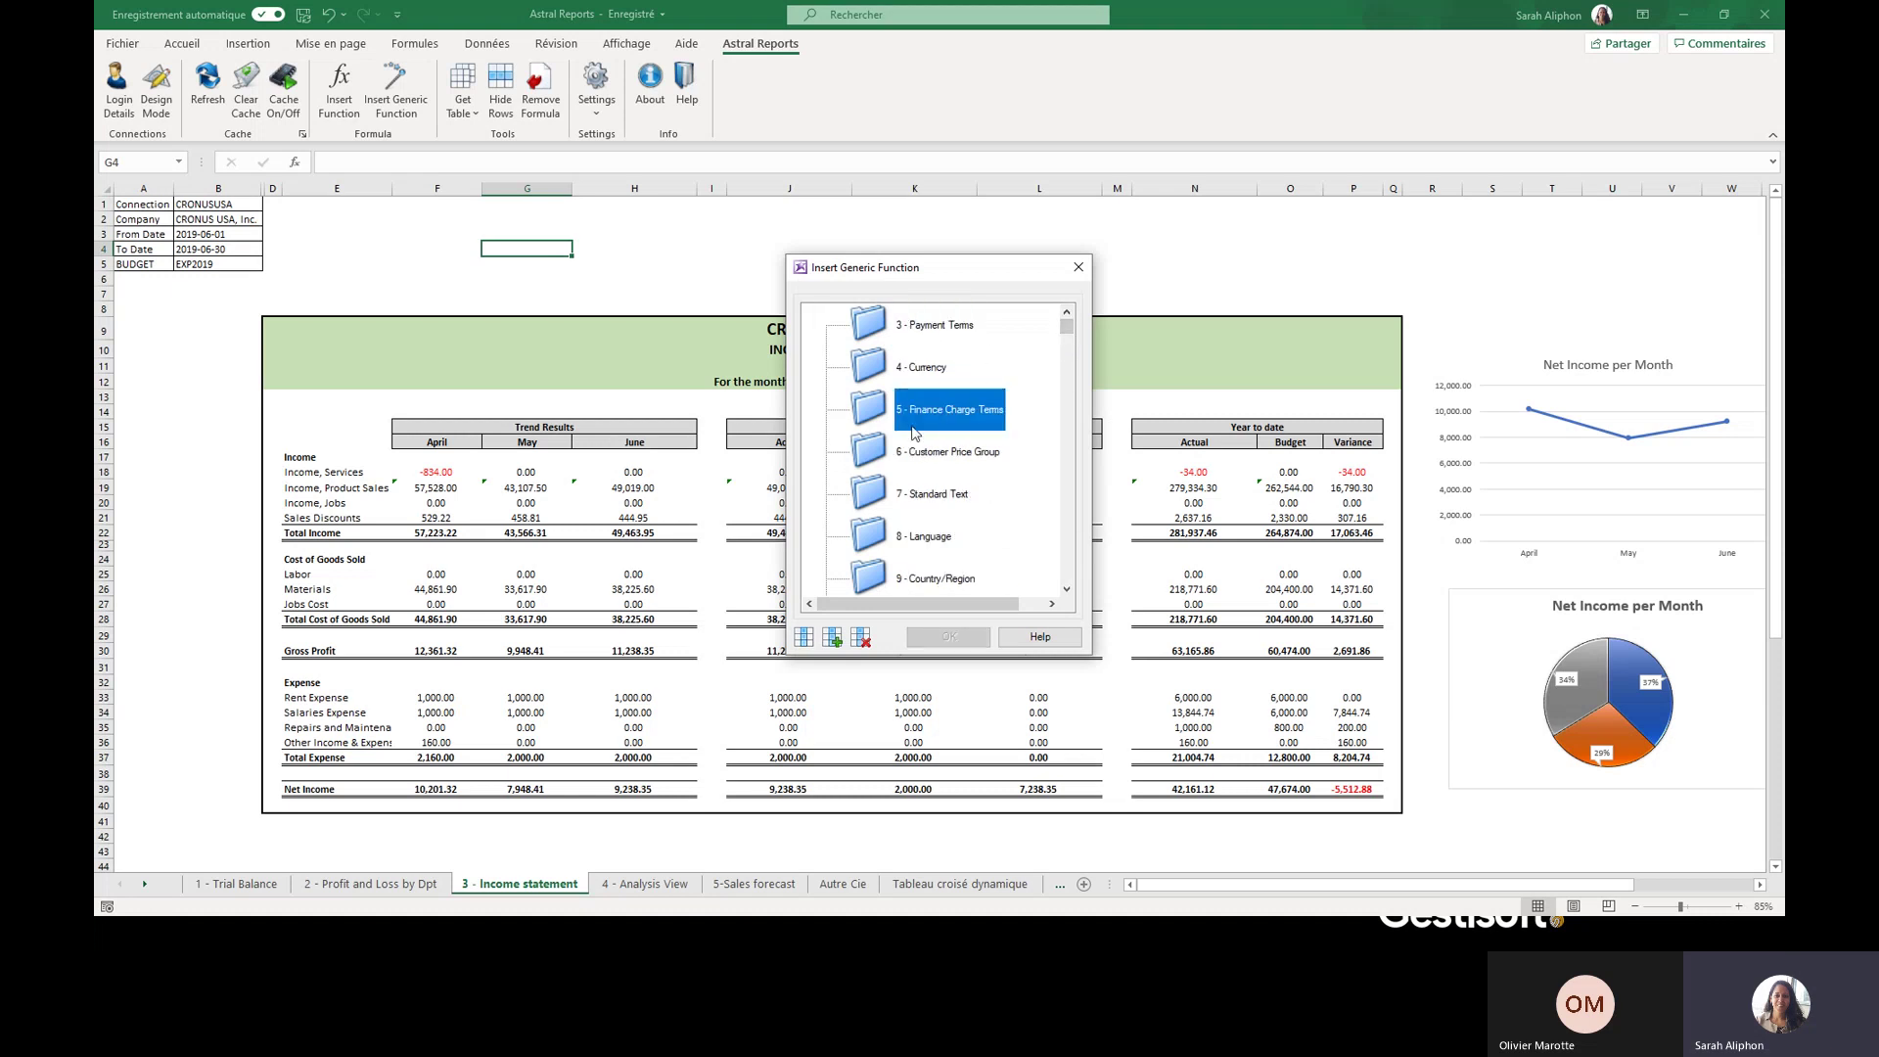
{"action": "scroll", "coordinate": [950, 451], "scroll_direction": "down", "scroll_amount": 2}
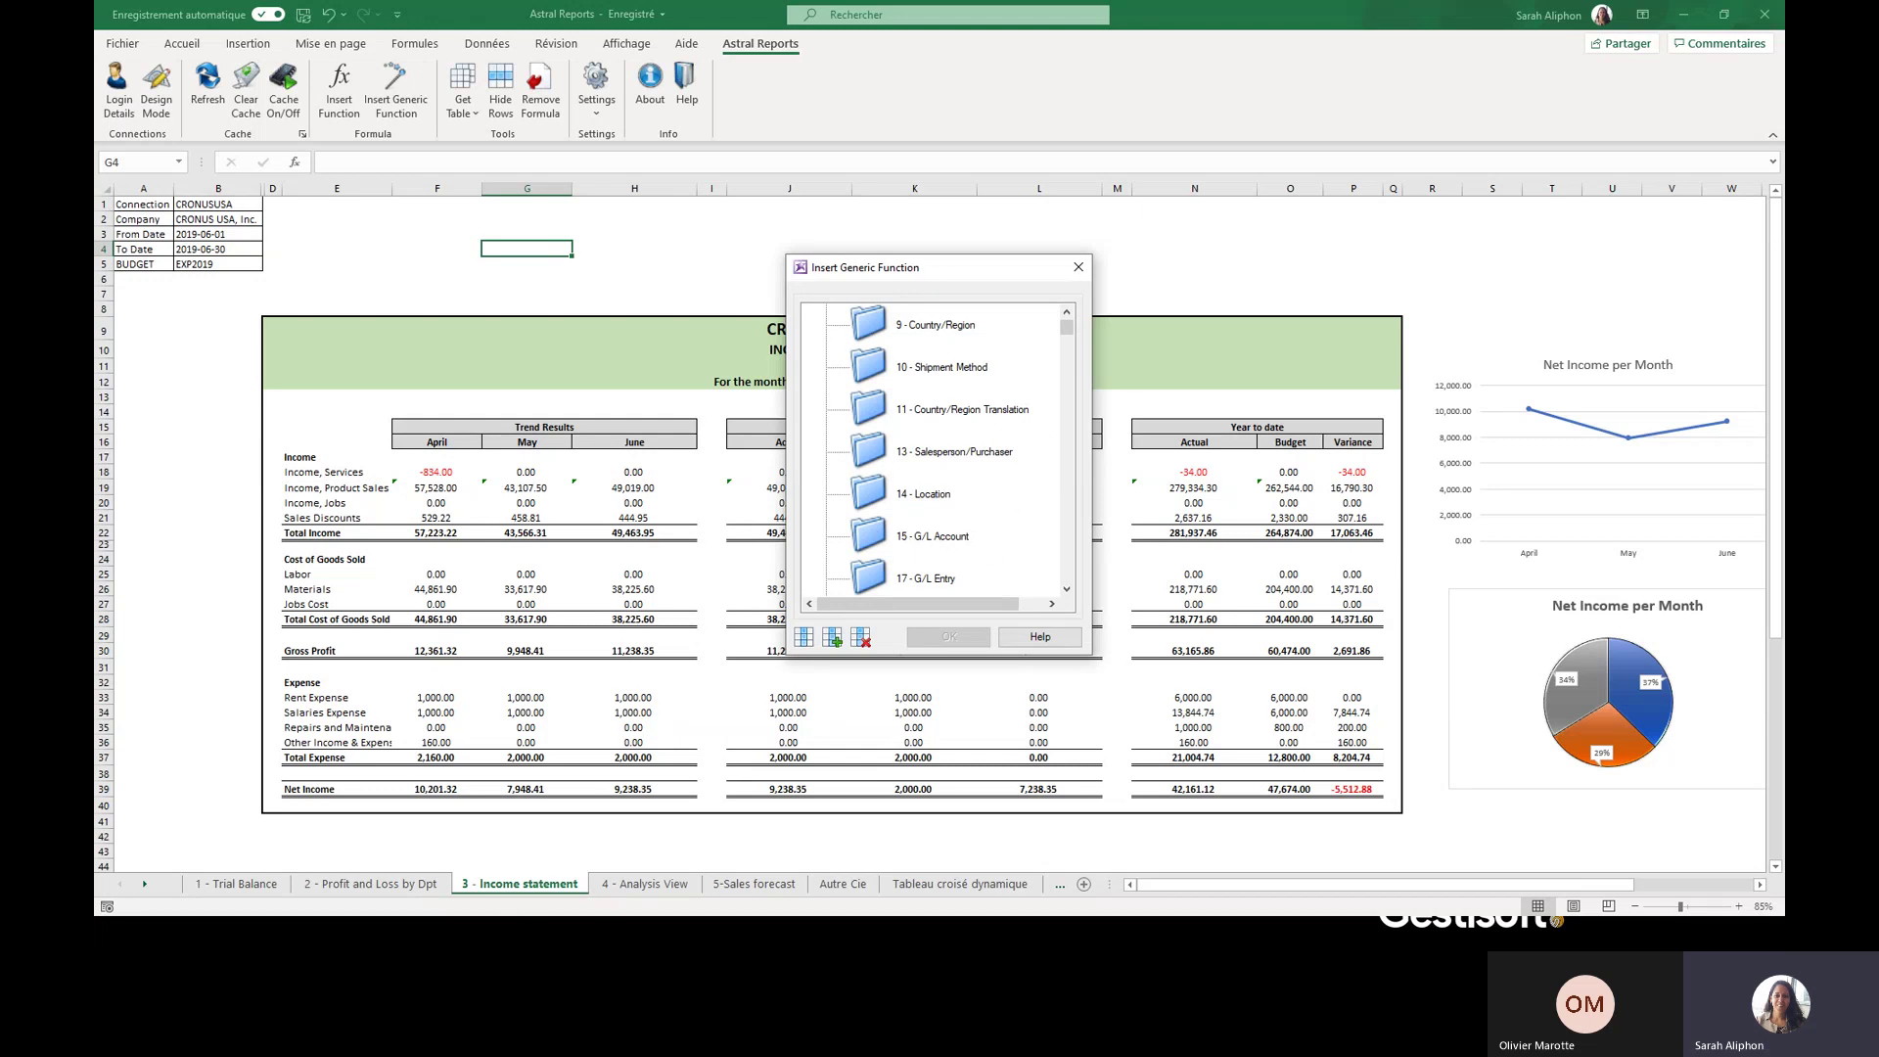
- Switch to Business Central, inspect the Chart of Accounts page for its source table and fields, and return to the home page
{"action": "left_click", "coordinate": [130, 943]}
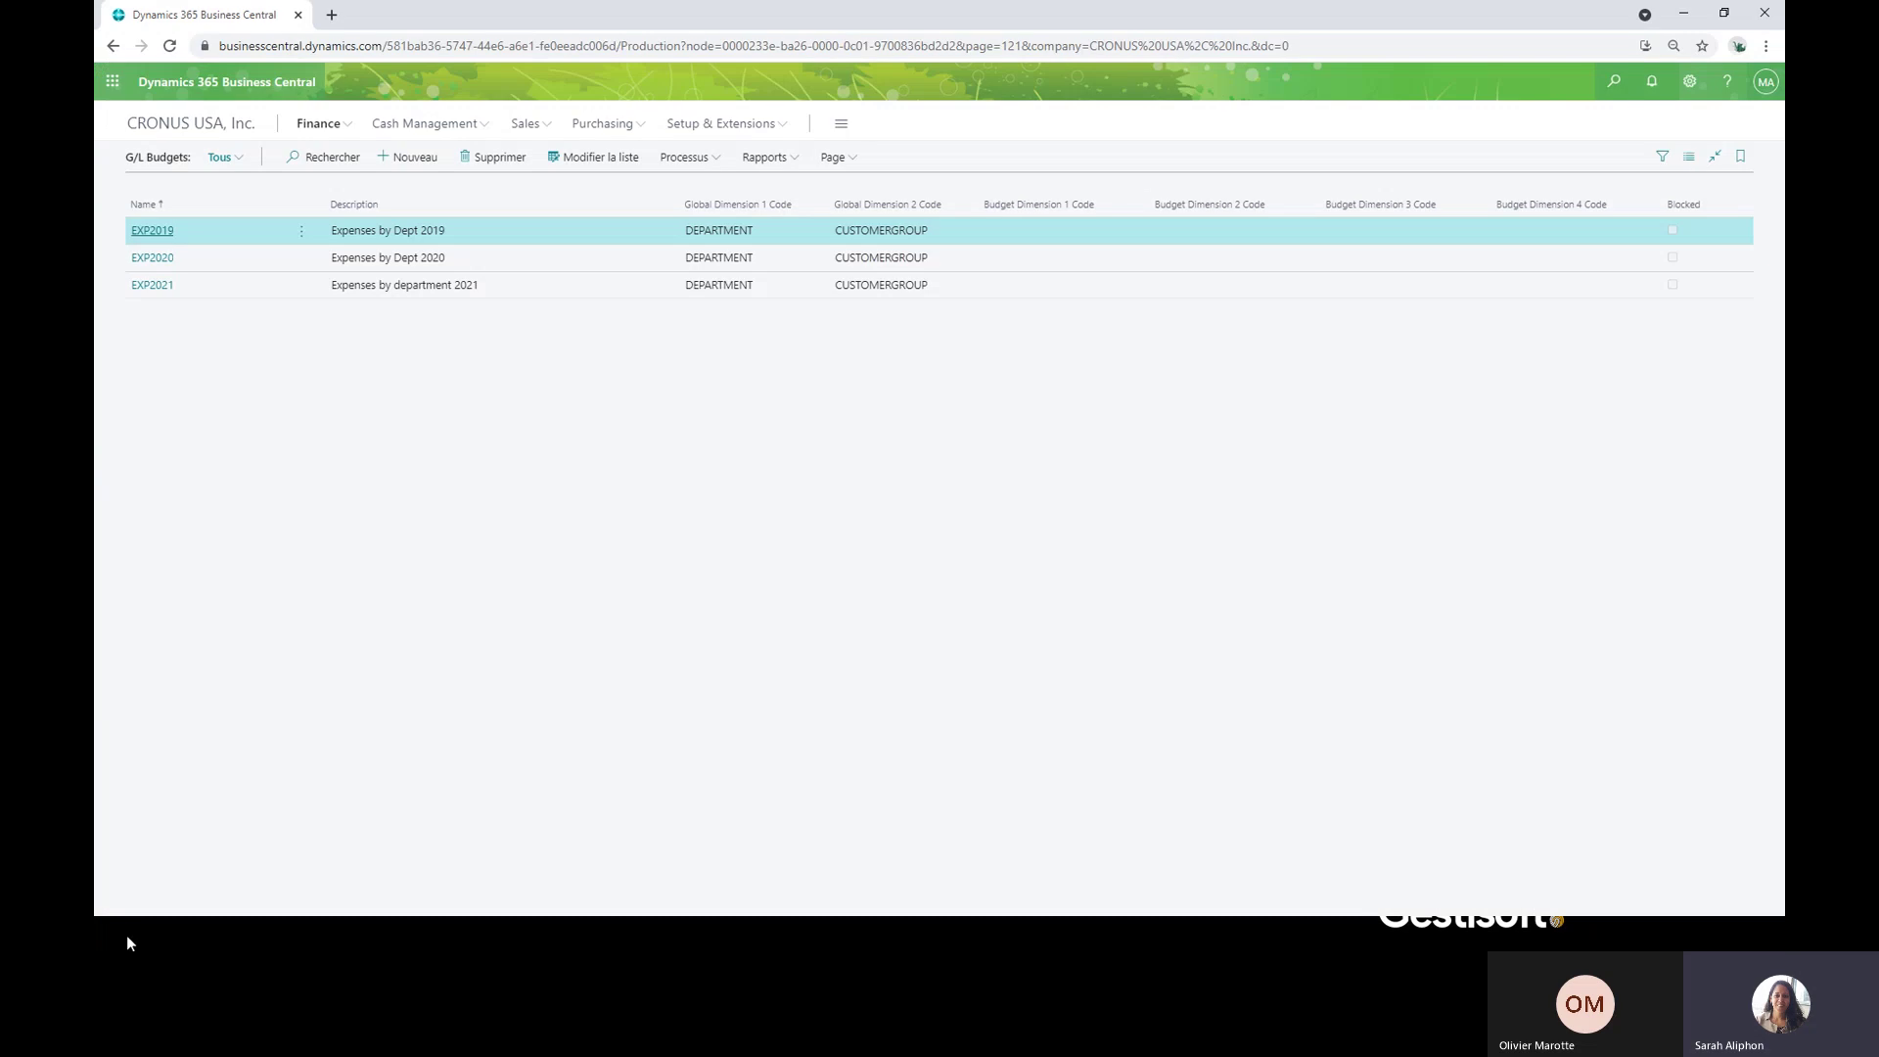
{"action": "left_click", "coordinate": [206, 139]}
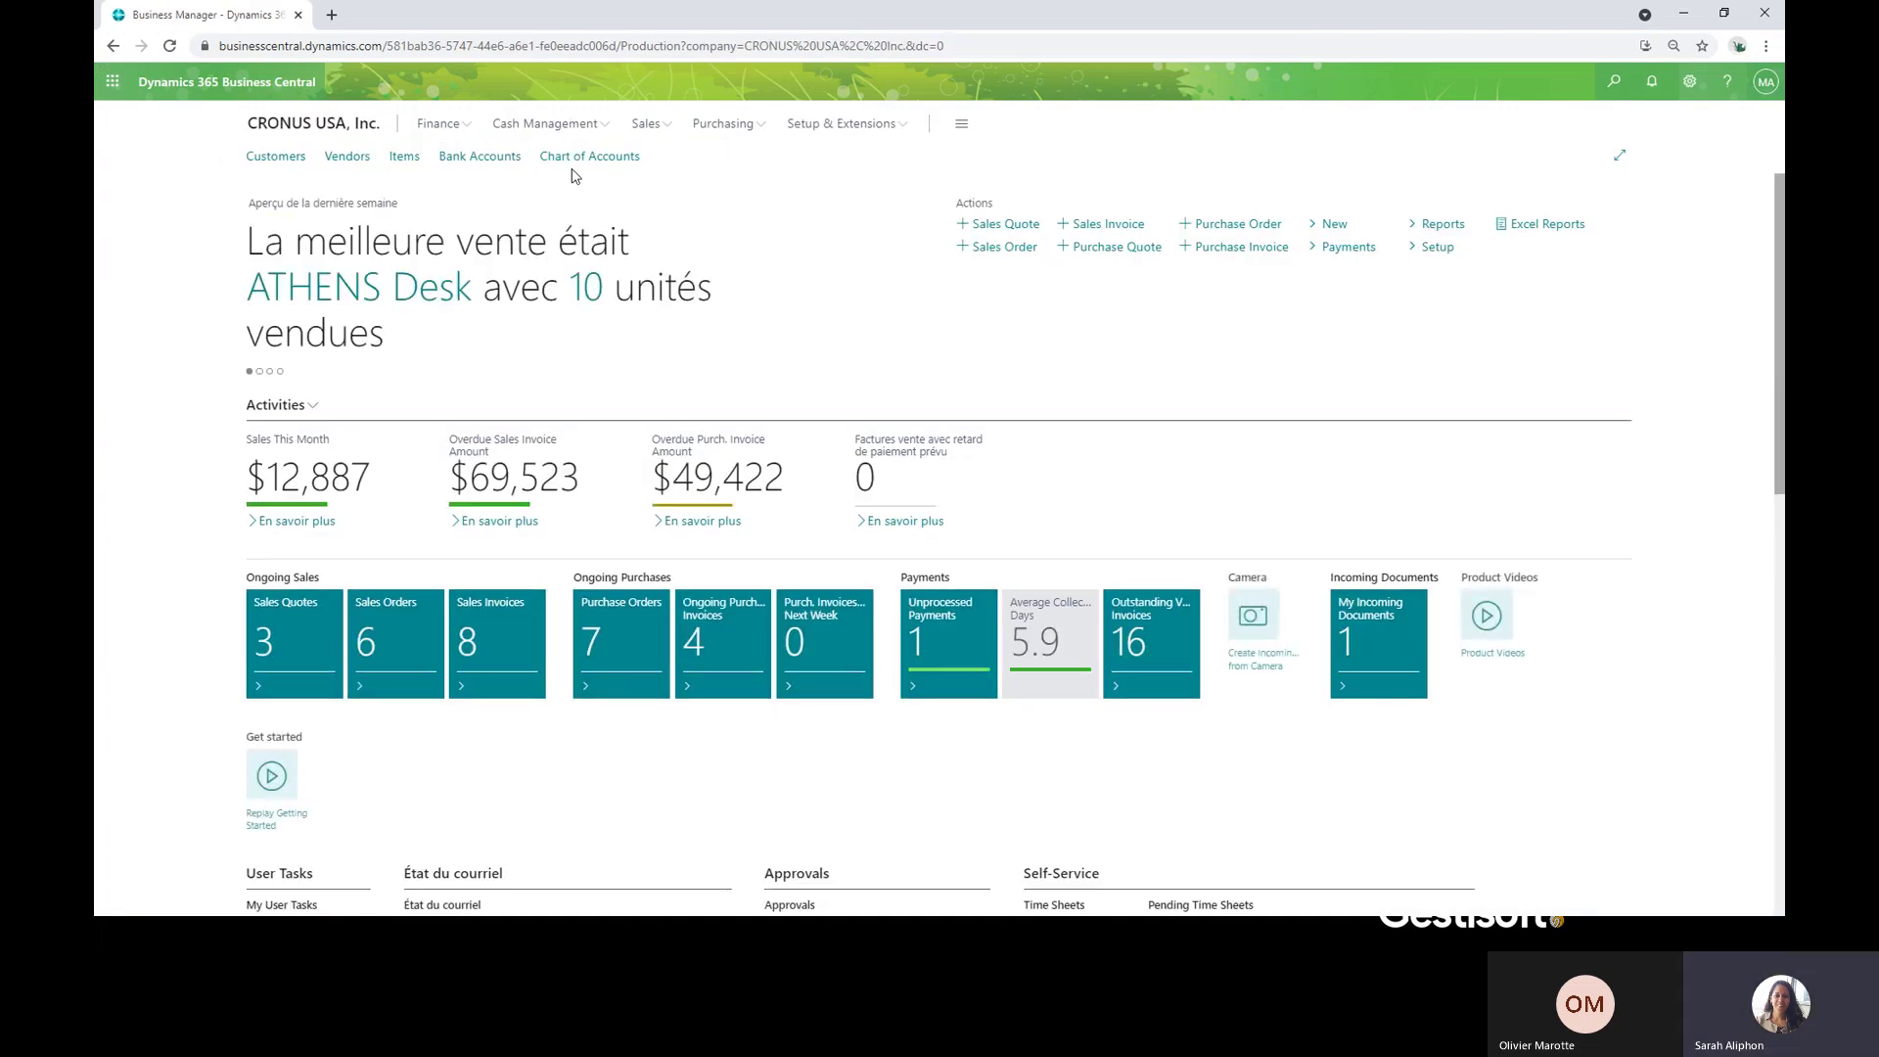
{"action": "left_click", "coordinate": [585, 158]}
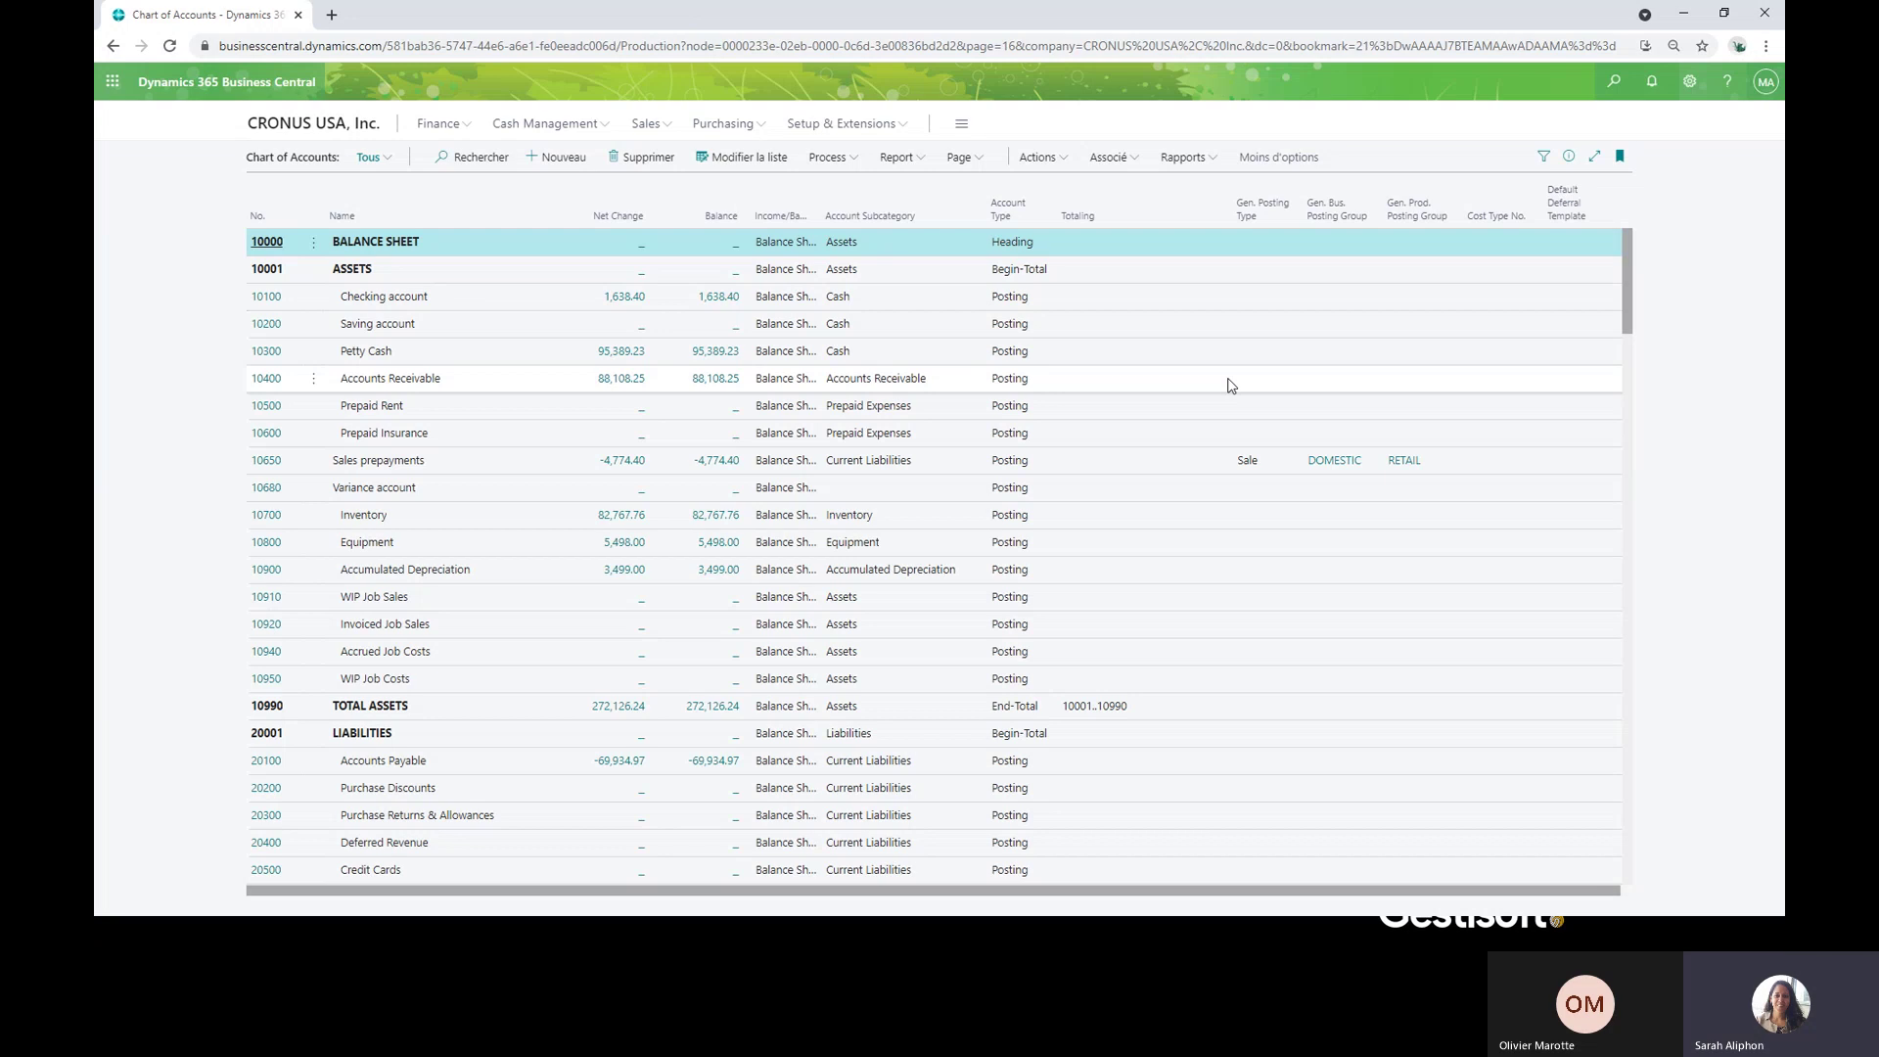
{"action": "key", "text": "ctrl+alt+F1"}
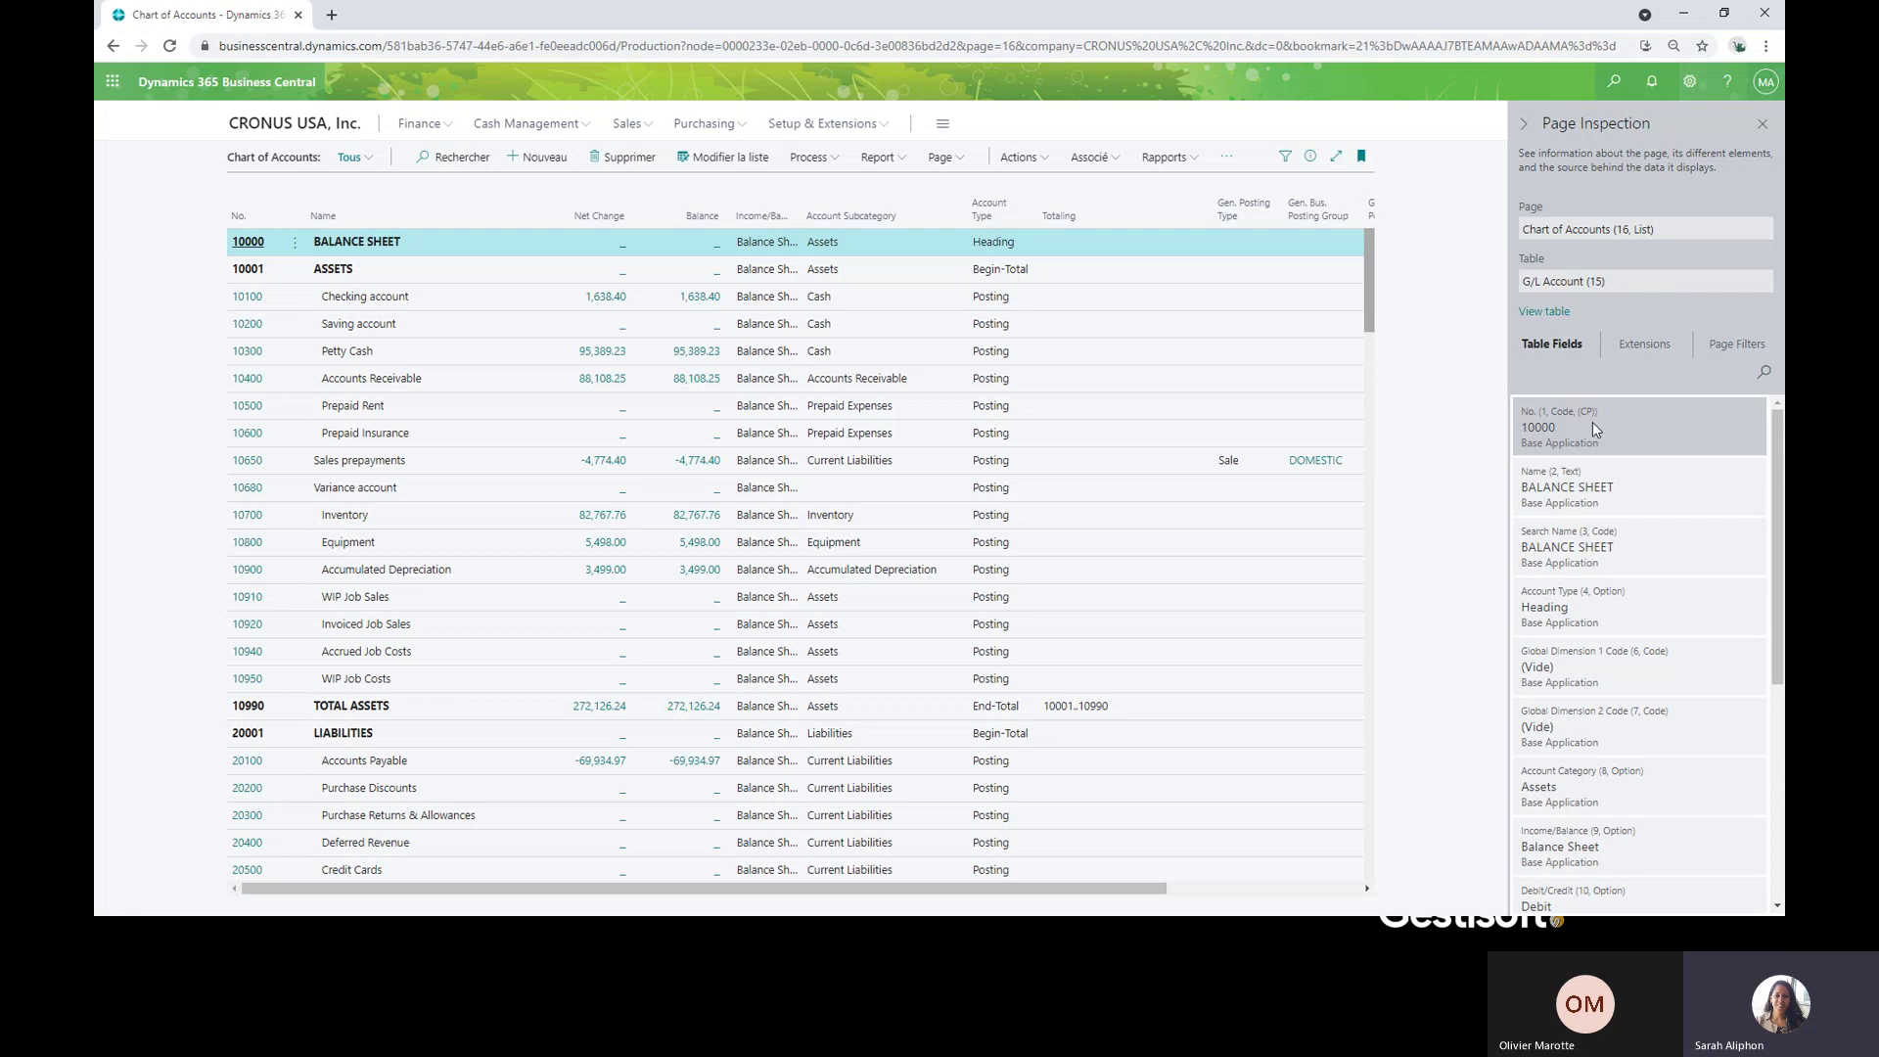
{"action": "left_click", "coordinate": [1763, 126]}
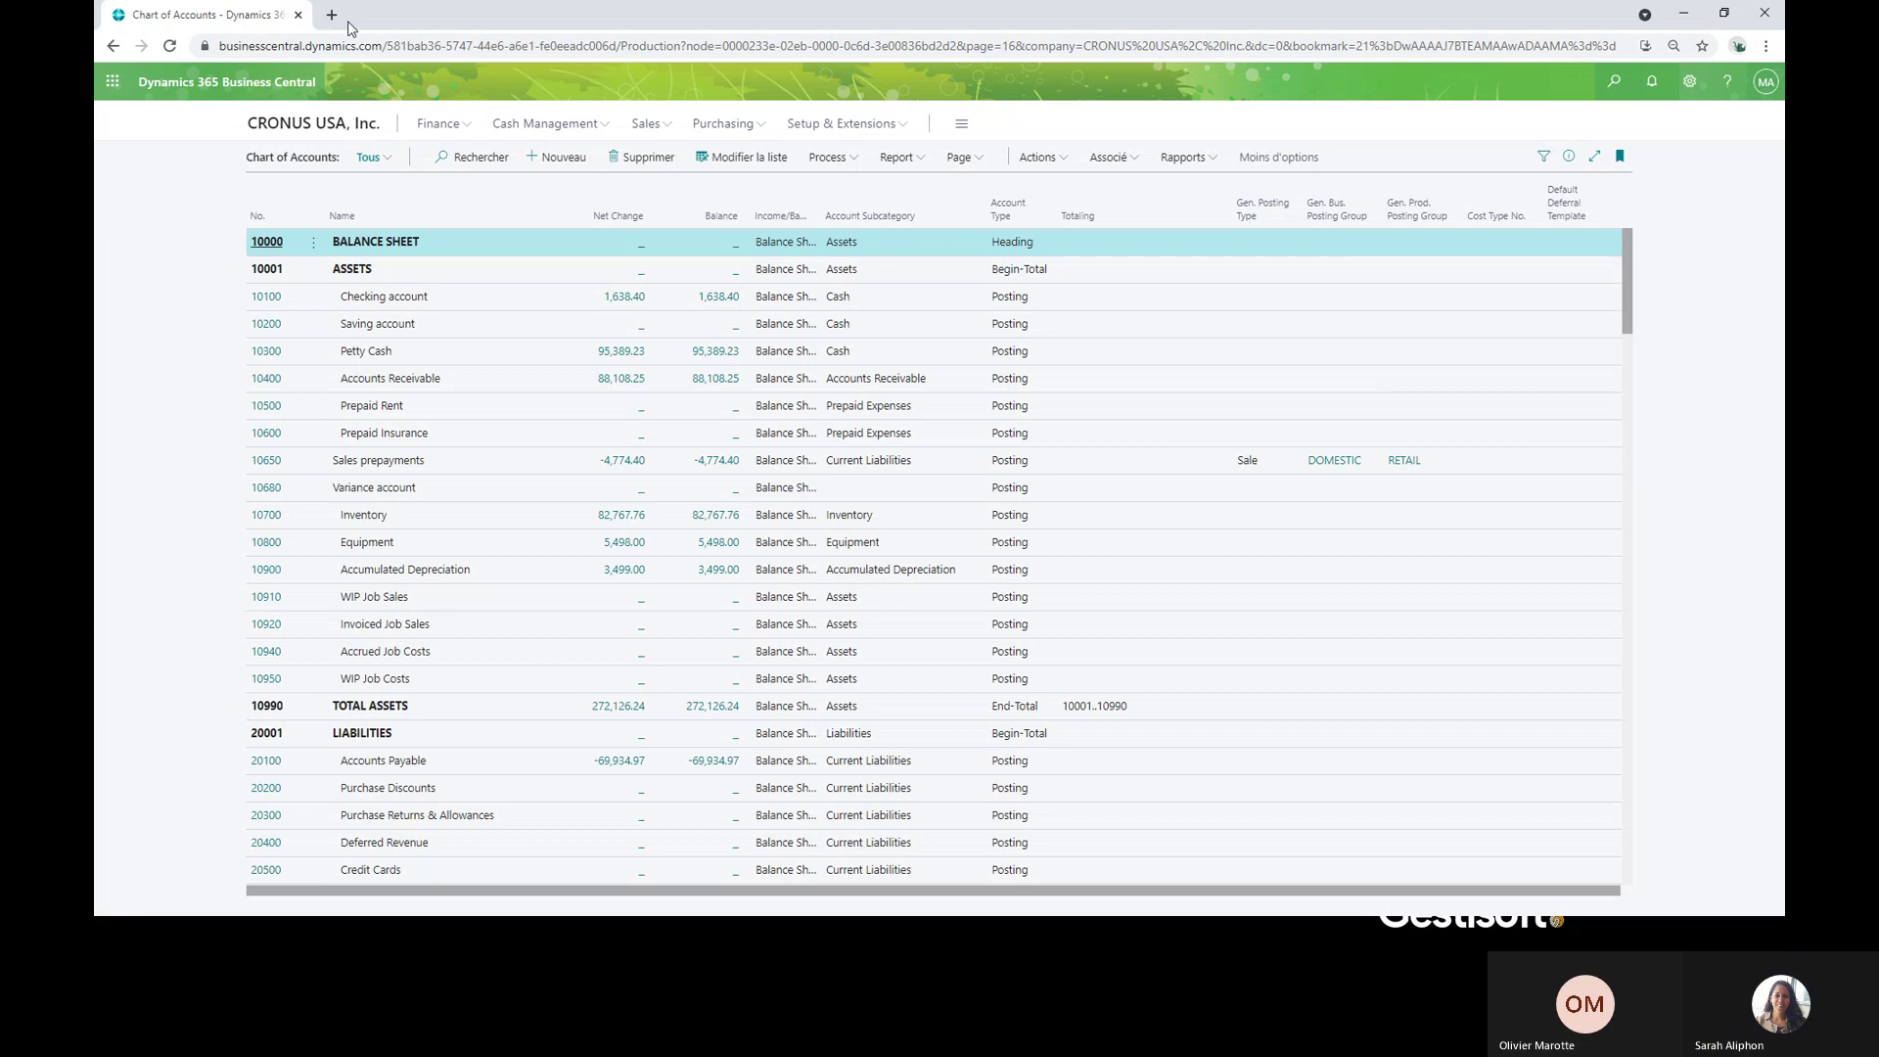
{"action": "left_click", "coordinate": [296, 124]}
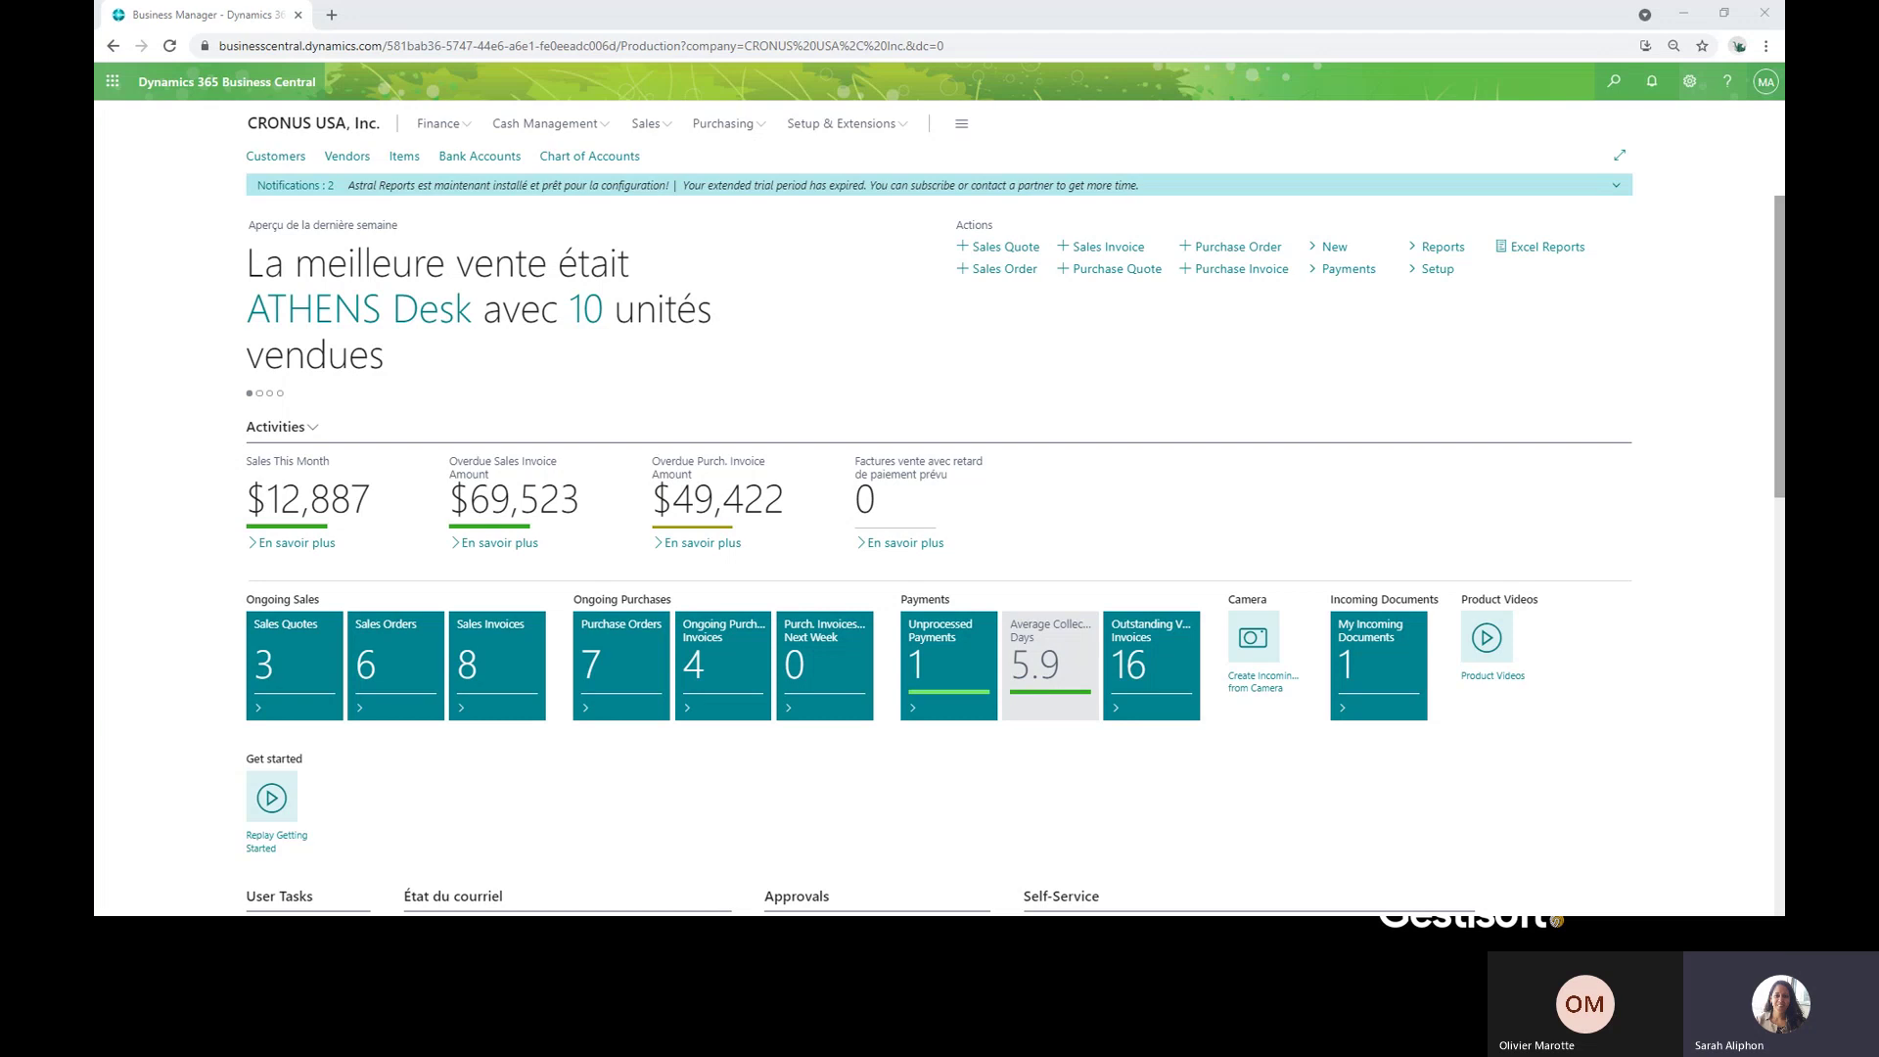
- Switch back to Excel, look further through the generic function tables, and close the dialog without inserting a function
{"action": "key", "text": "alt+Tab"}
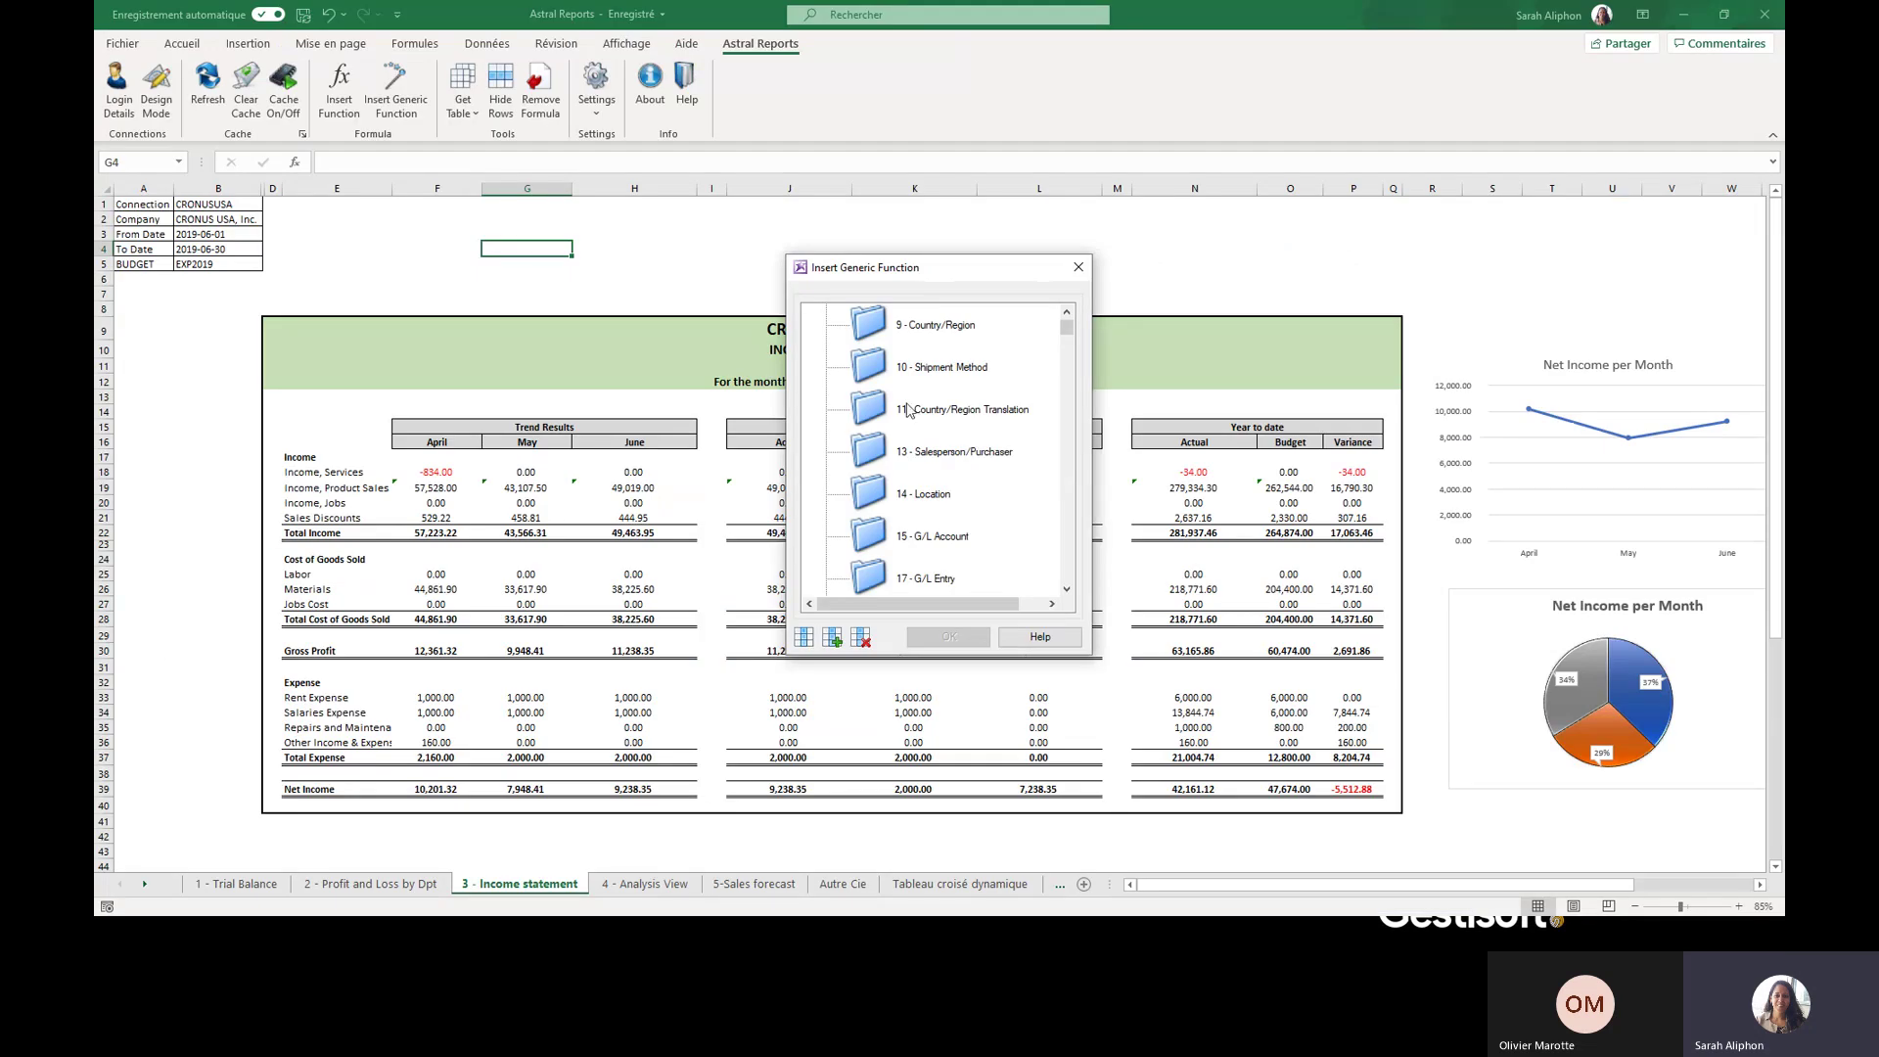
{"action": "scroll", "coordinate": [963, 399], "scroll_direction": "down", "scroll_amount": 4}
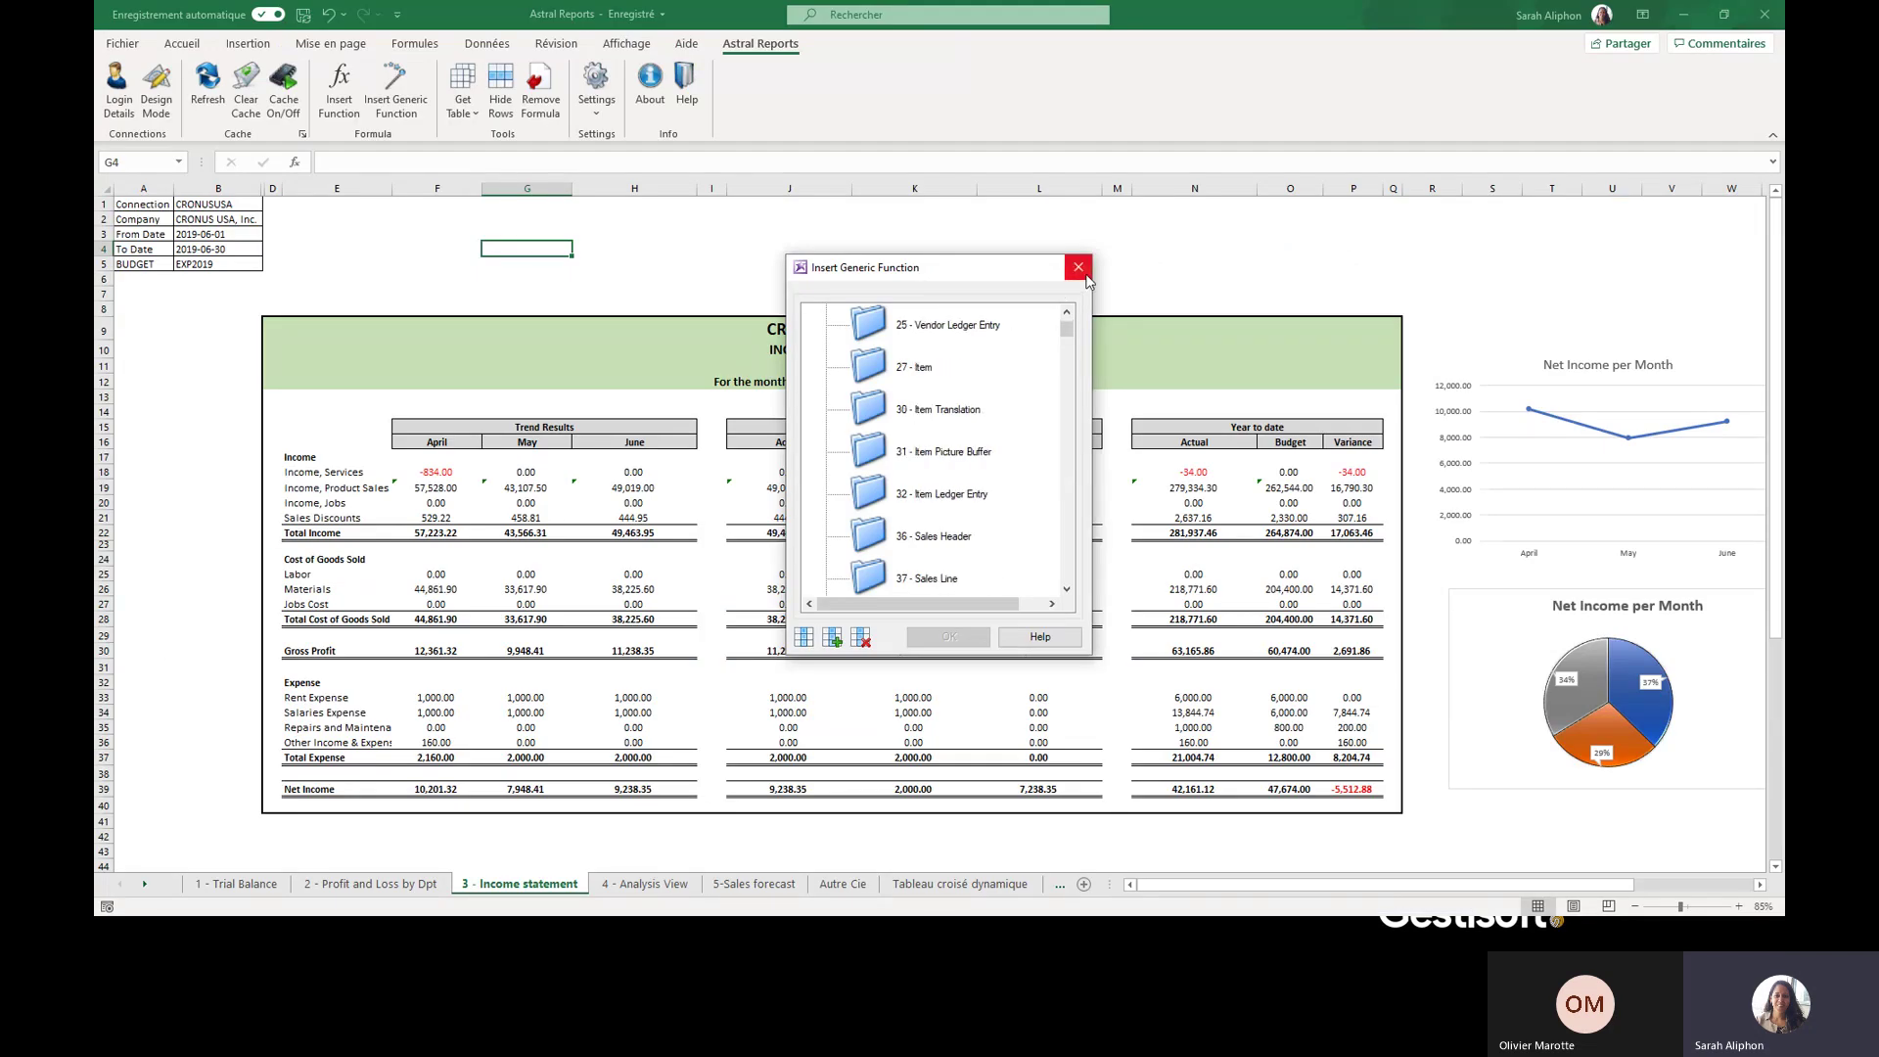
{"action": "left_click", "coordinate": [1086, 281]}
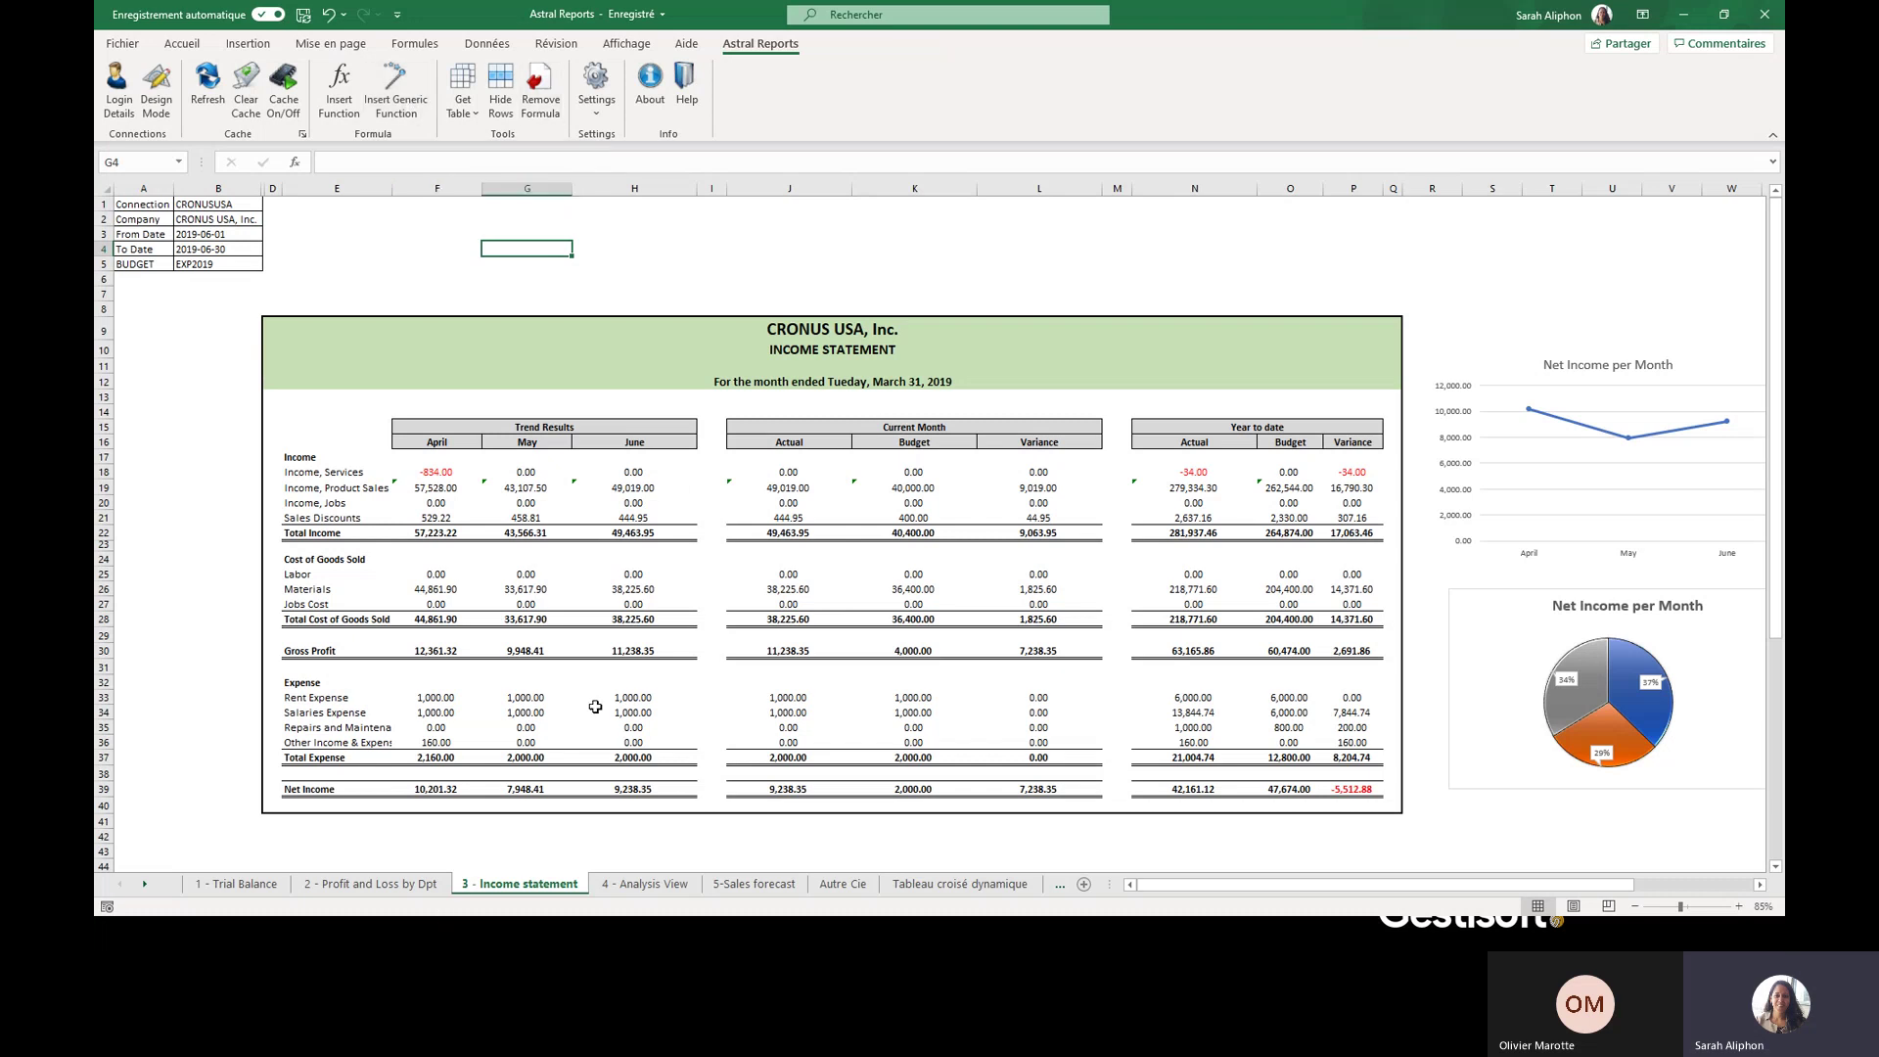
- View the income and expense lines by department on the 2 - Profit and Loss by Dpt sheet
{"action": "left_click", "coordinate": [396, 894]}
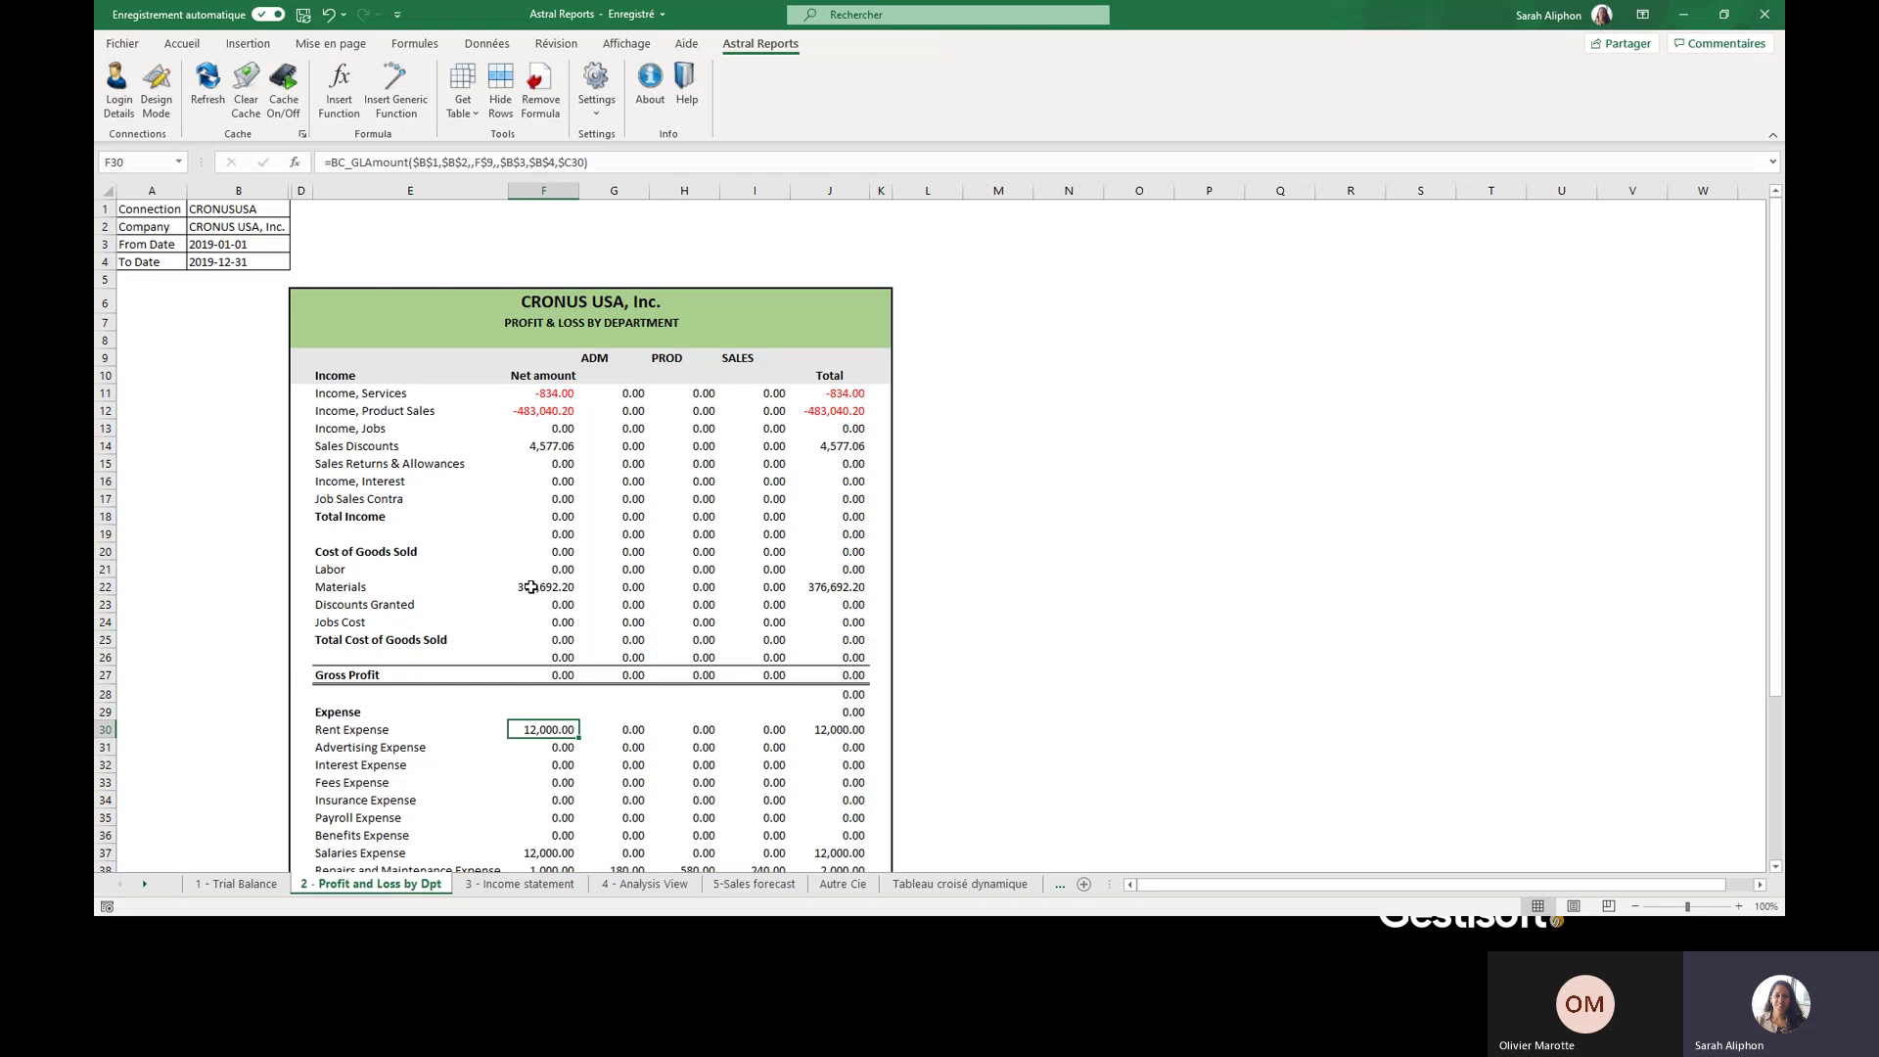
{"action": "scroll", "coordinate": [548, 495], "scroll_direction": "down", "scroll_amount": 1}
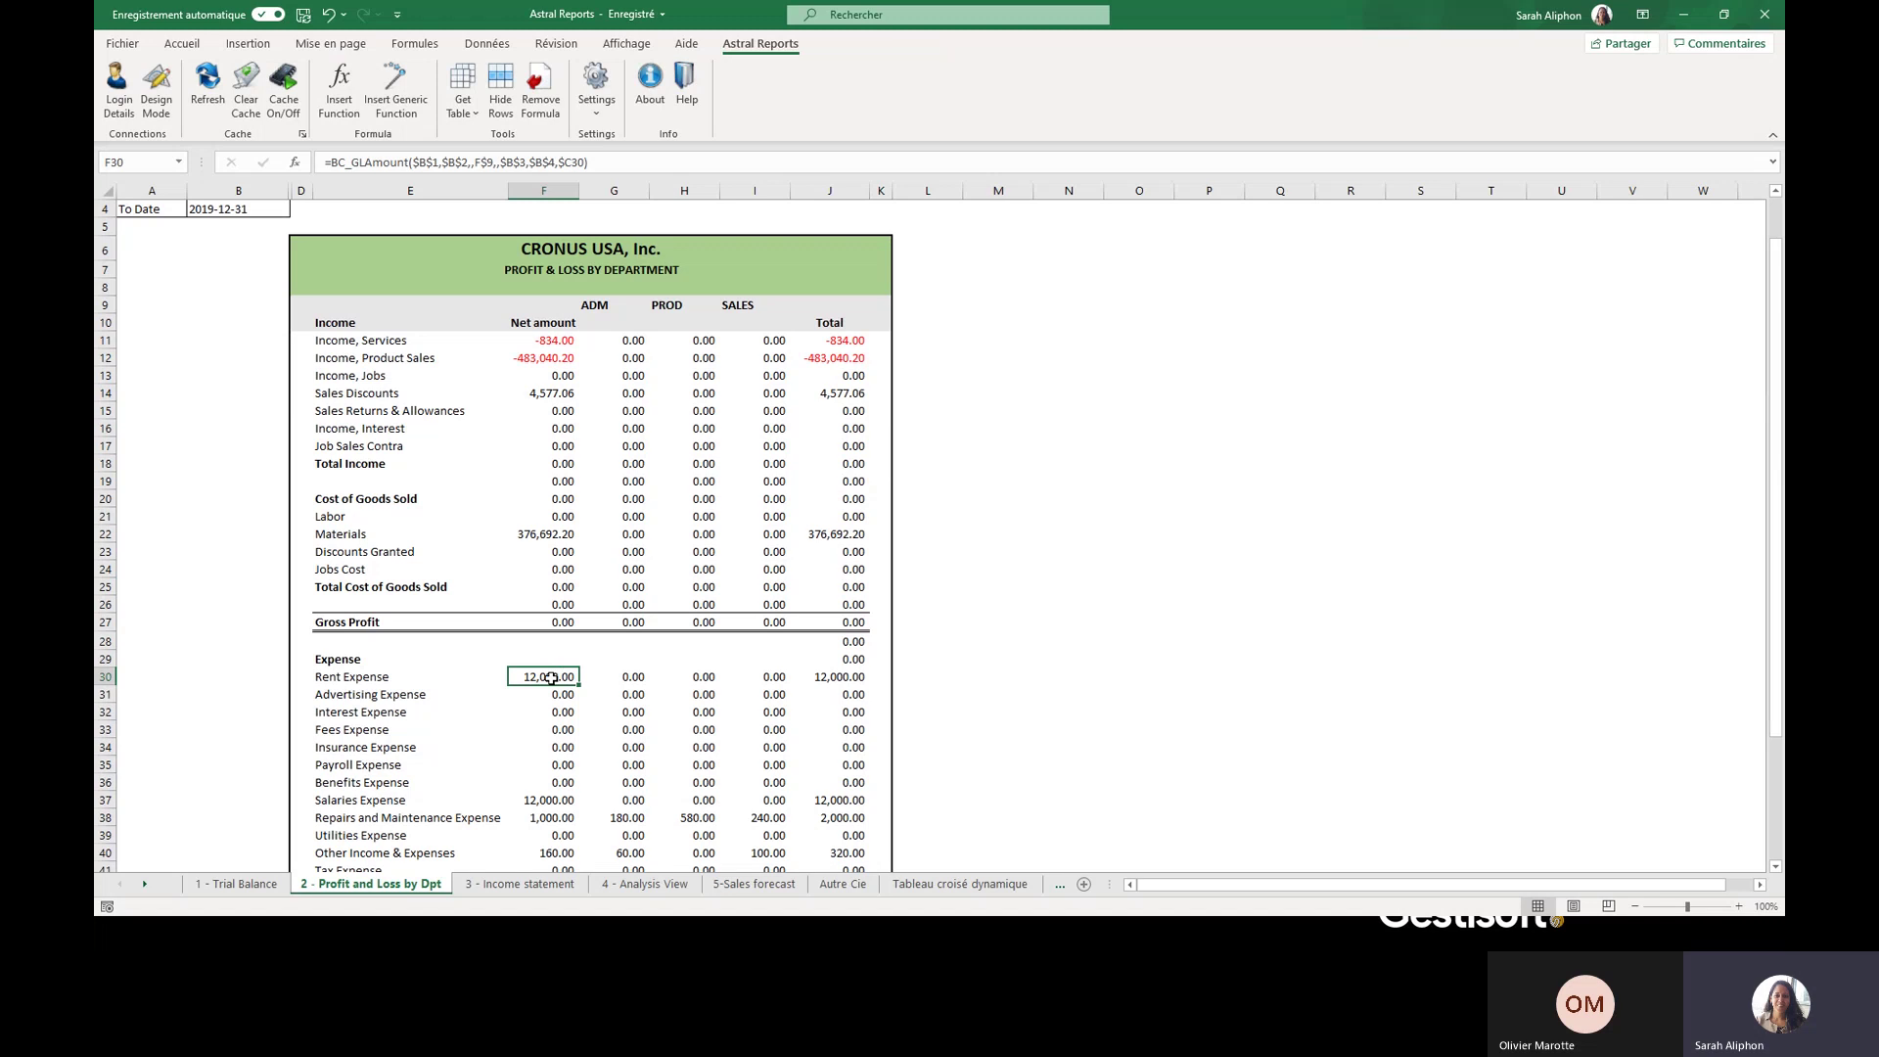
- Drill down into the Rent Expense net amount and enlarge the entries window to show all monthly entries and dimension columns
{"action": "right_click", "coordinate": [551, 677]}
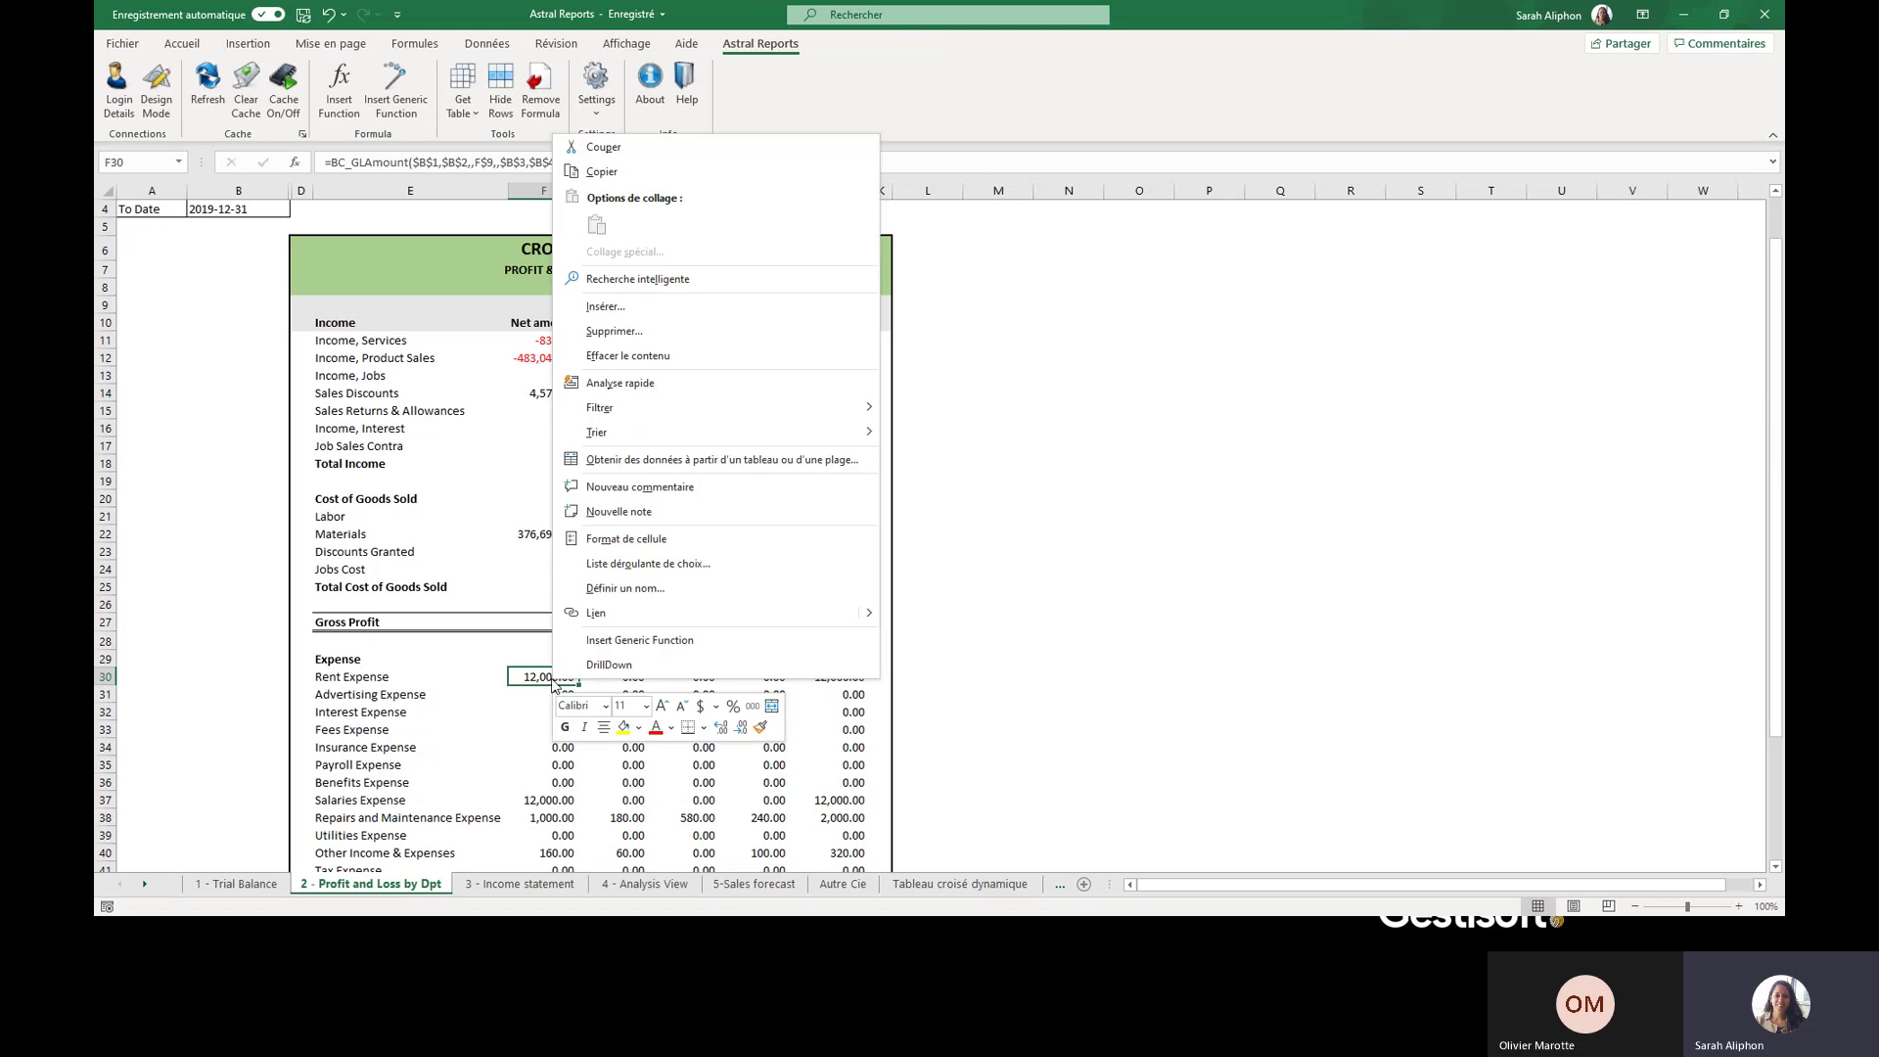
{"action": "left_click", "coordinate": [629, 665]}
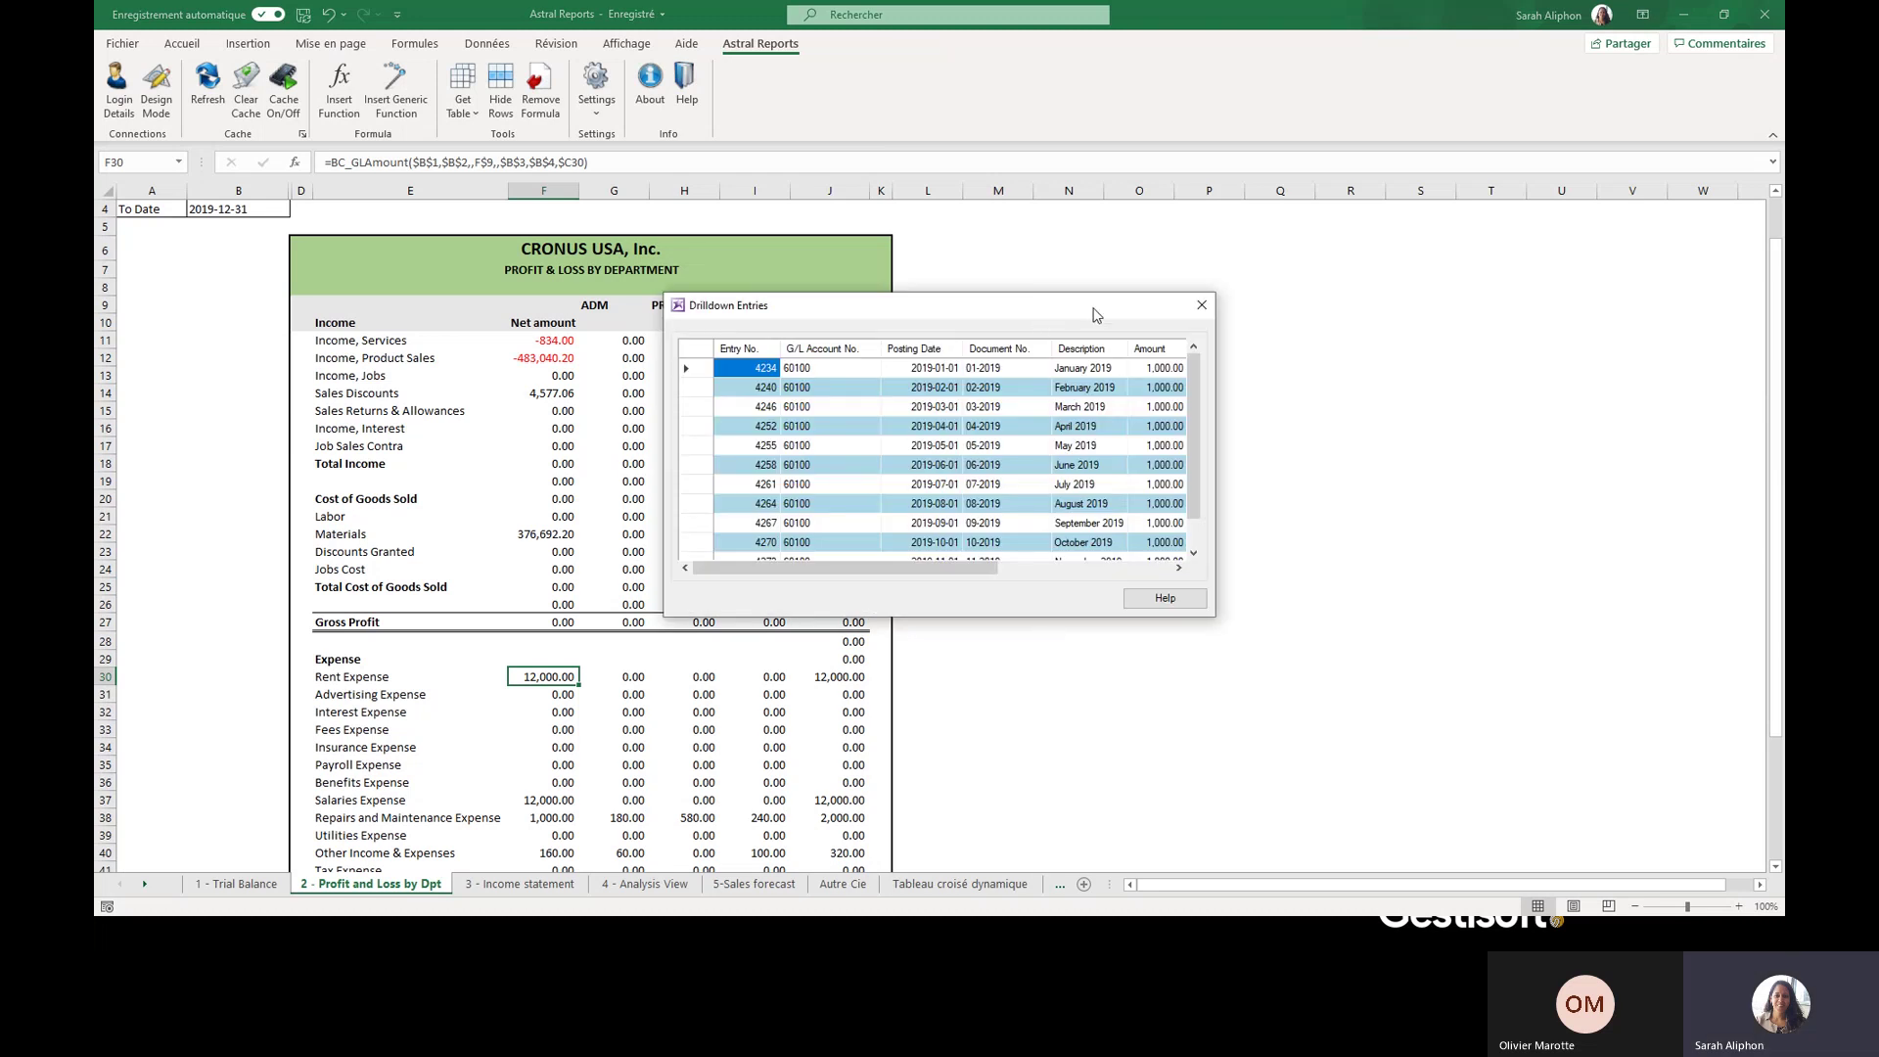
{"action": "left_click_drag", "start_coordinate": [1217, 369], "coordinate": [1679, 391]}
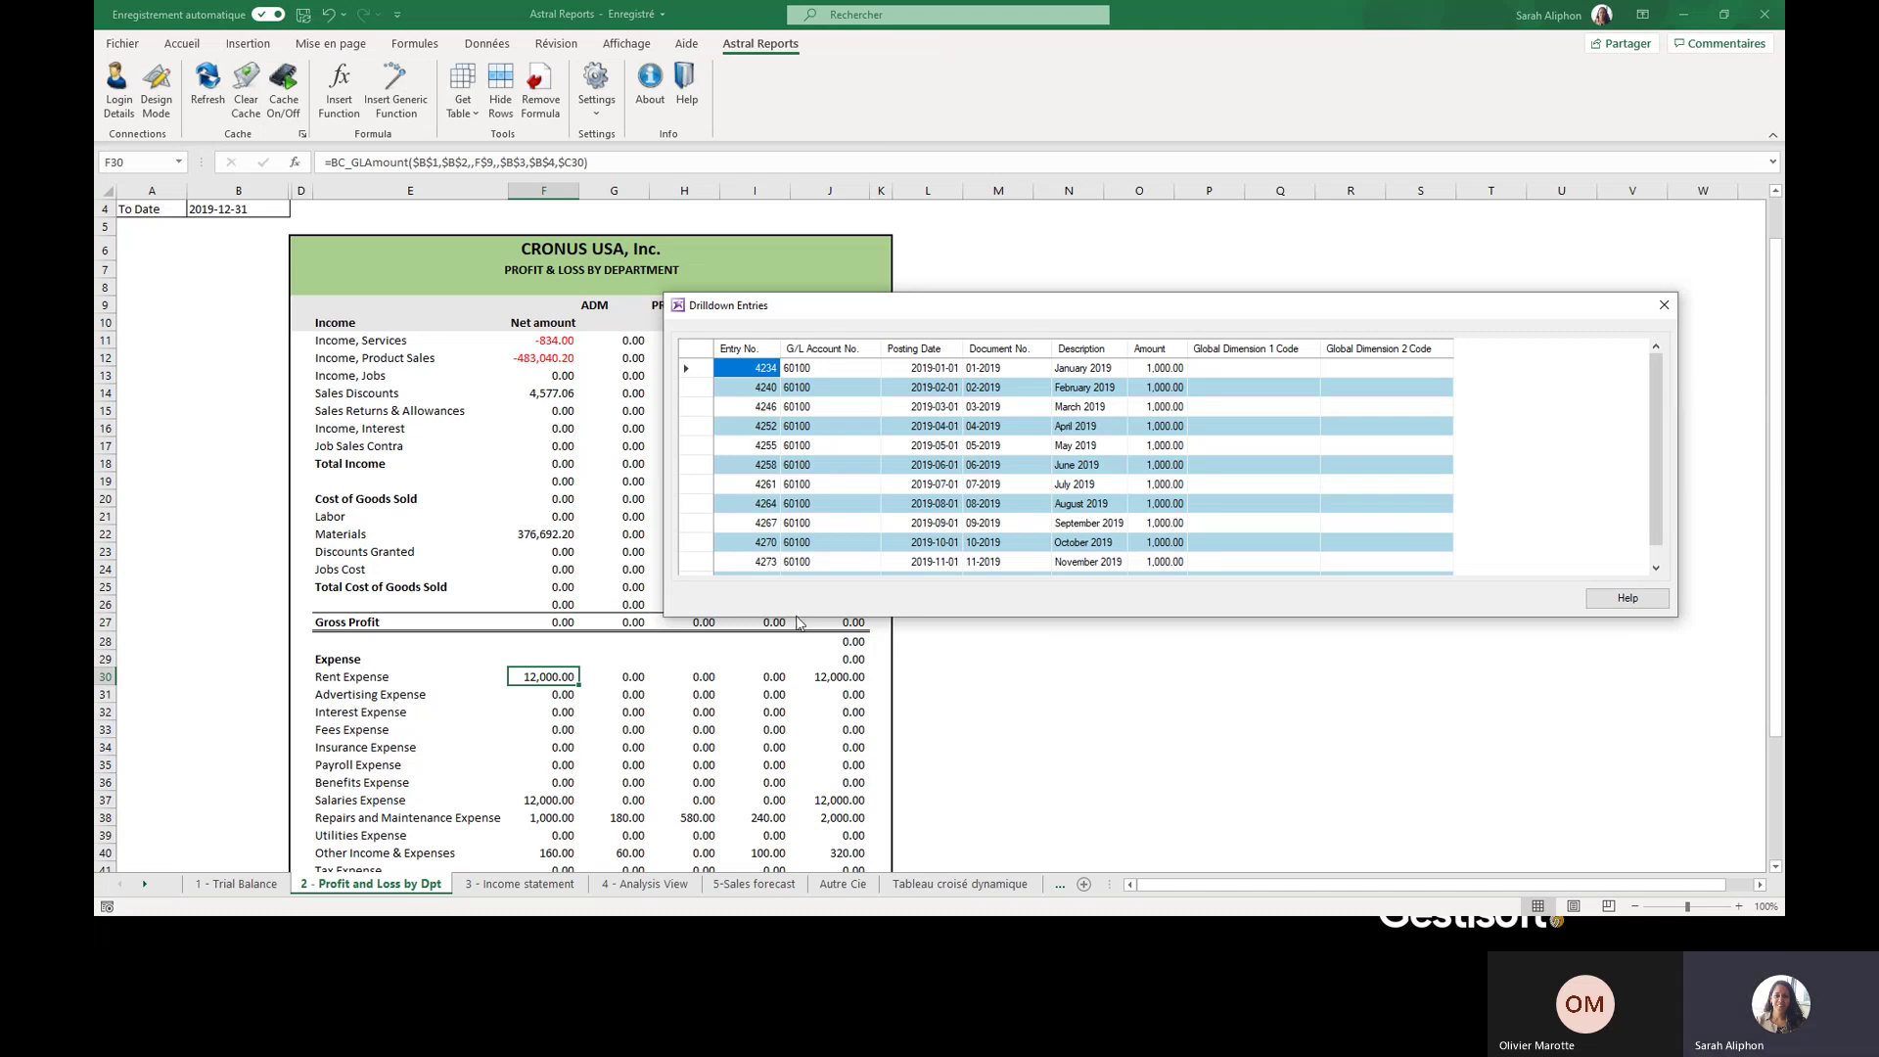
{"action": "left_click_drag", "start_coordinate": [802, 616], "coordinate": [820, 805]}
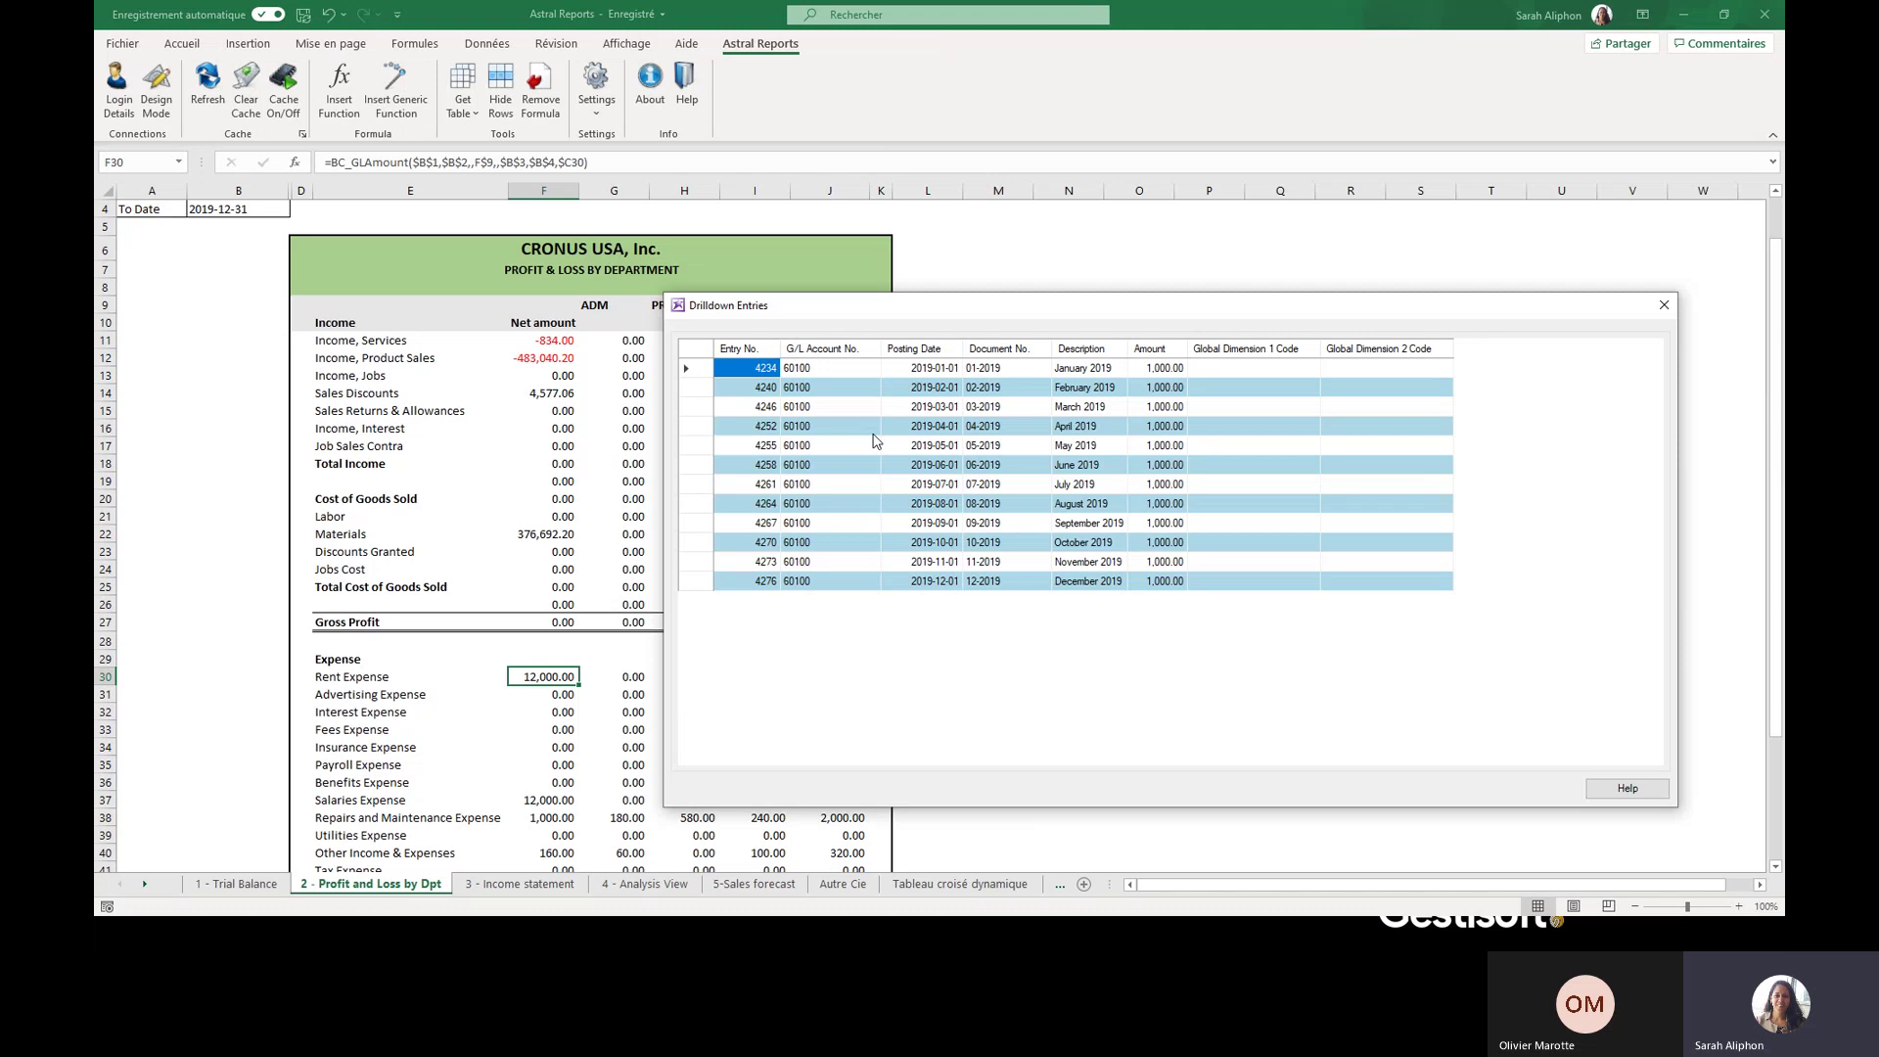
- Copy all the Rent Expense drilldown entries, close their window, and paste them with headers into a new sheet starting at A1
{"action": "key", "text": "Down"}
{"action": "key", "text": "shift+Down"}
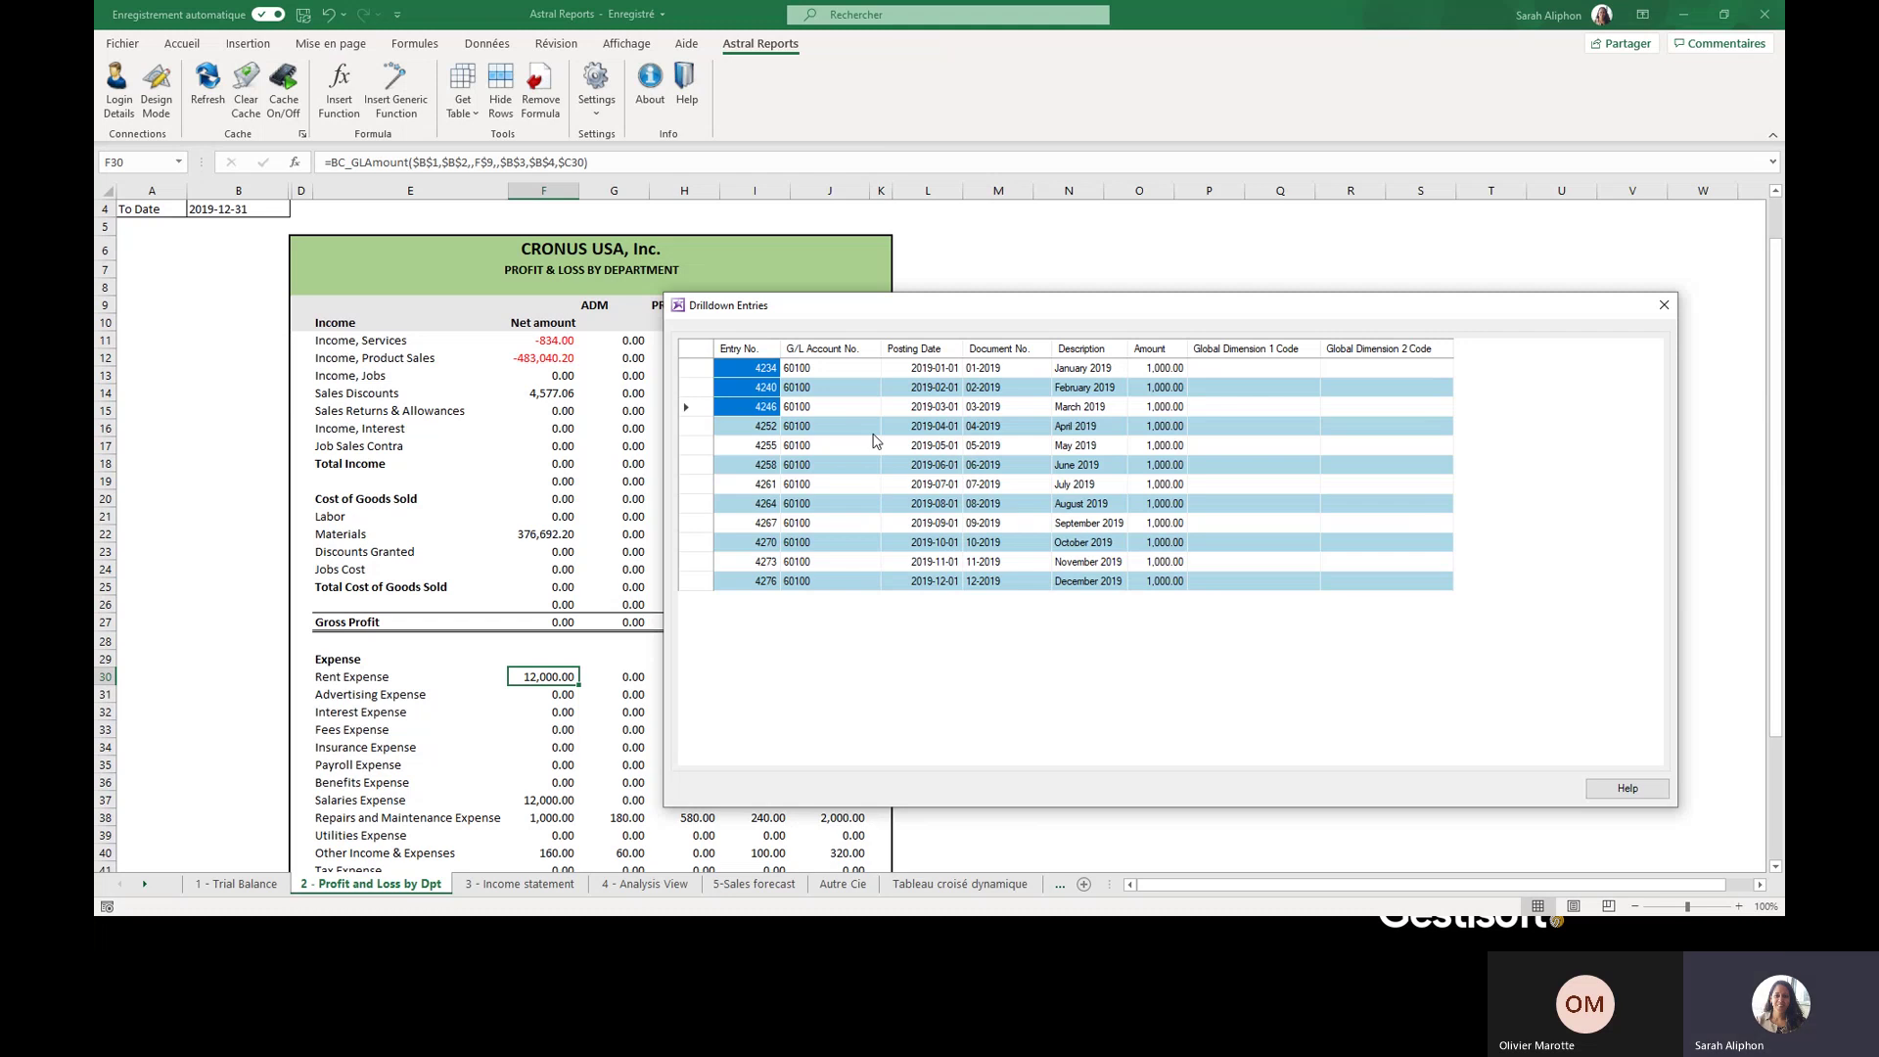
{"action": "left_click", "coordinate": [874, 441]}
{"action": "key", "text": "ctrl+Home"}
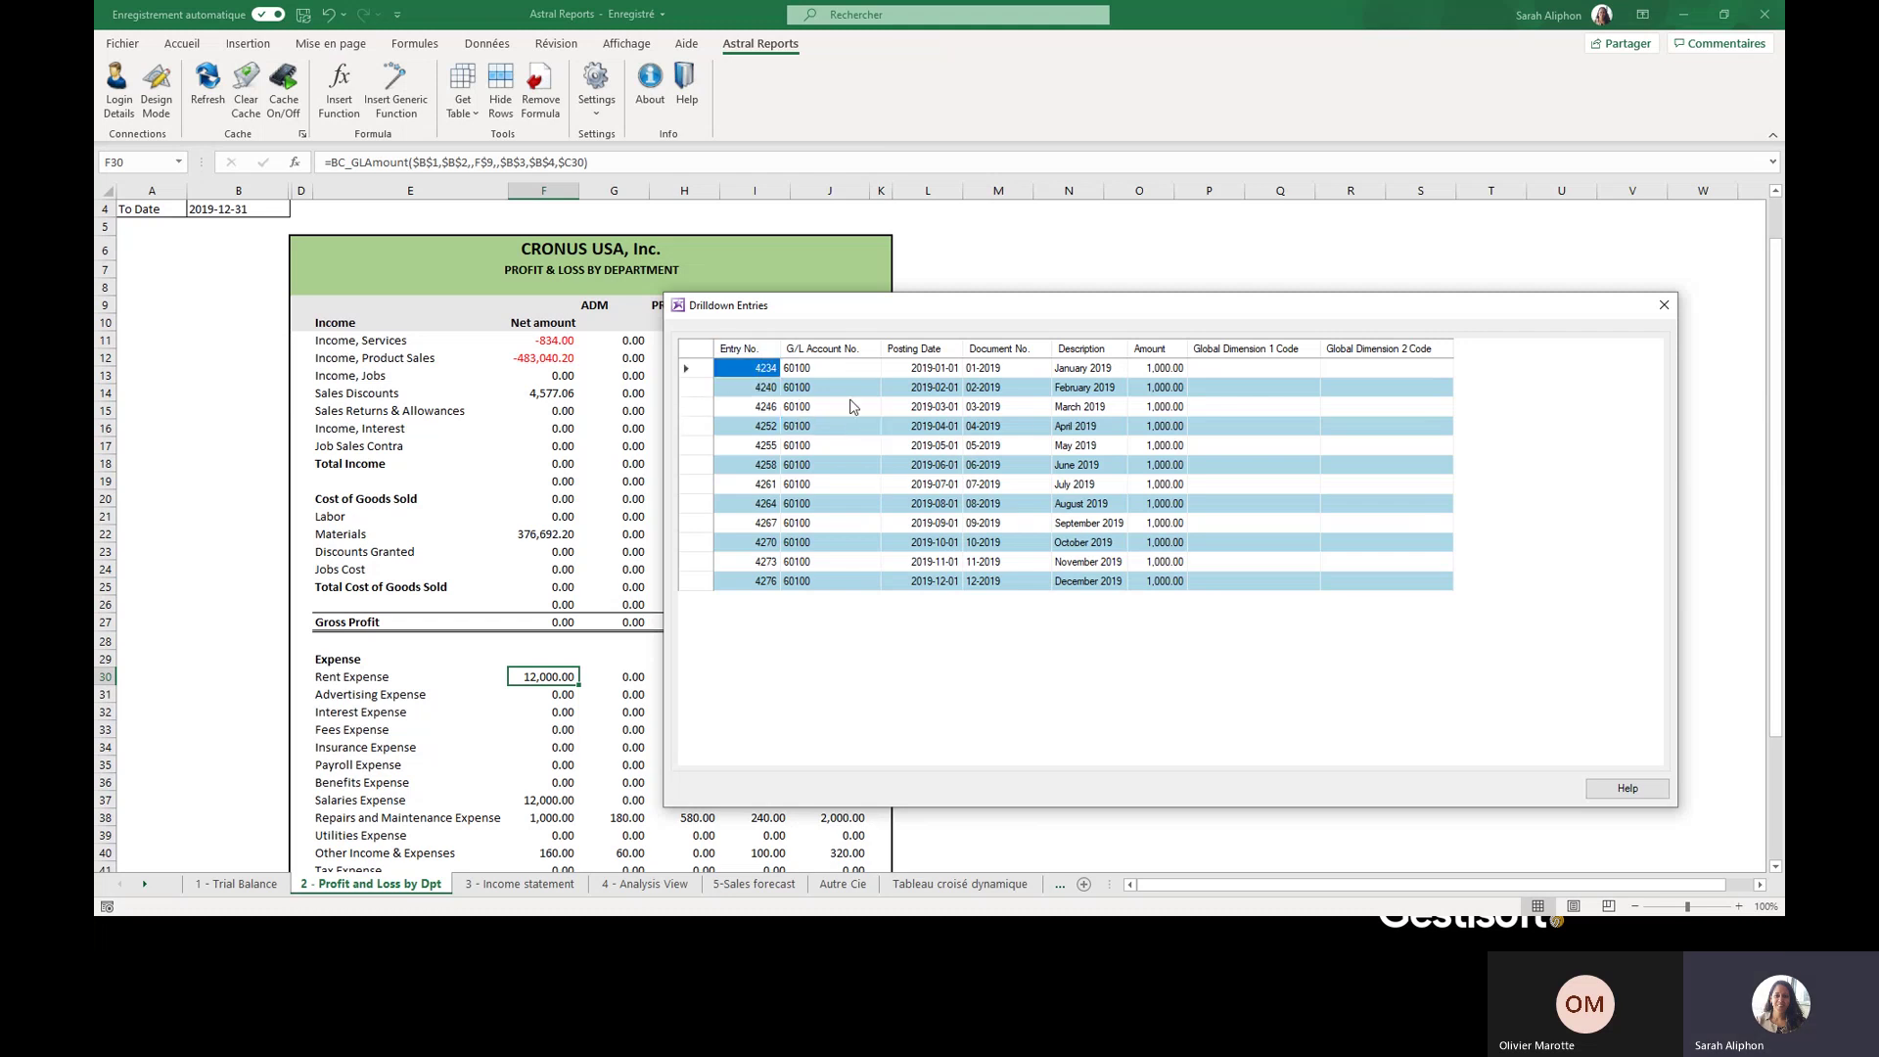
{"action": "left_click", "coordinate": [1387, 587], "text": "shift"}
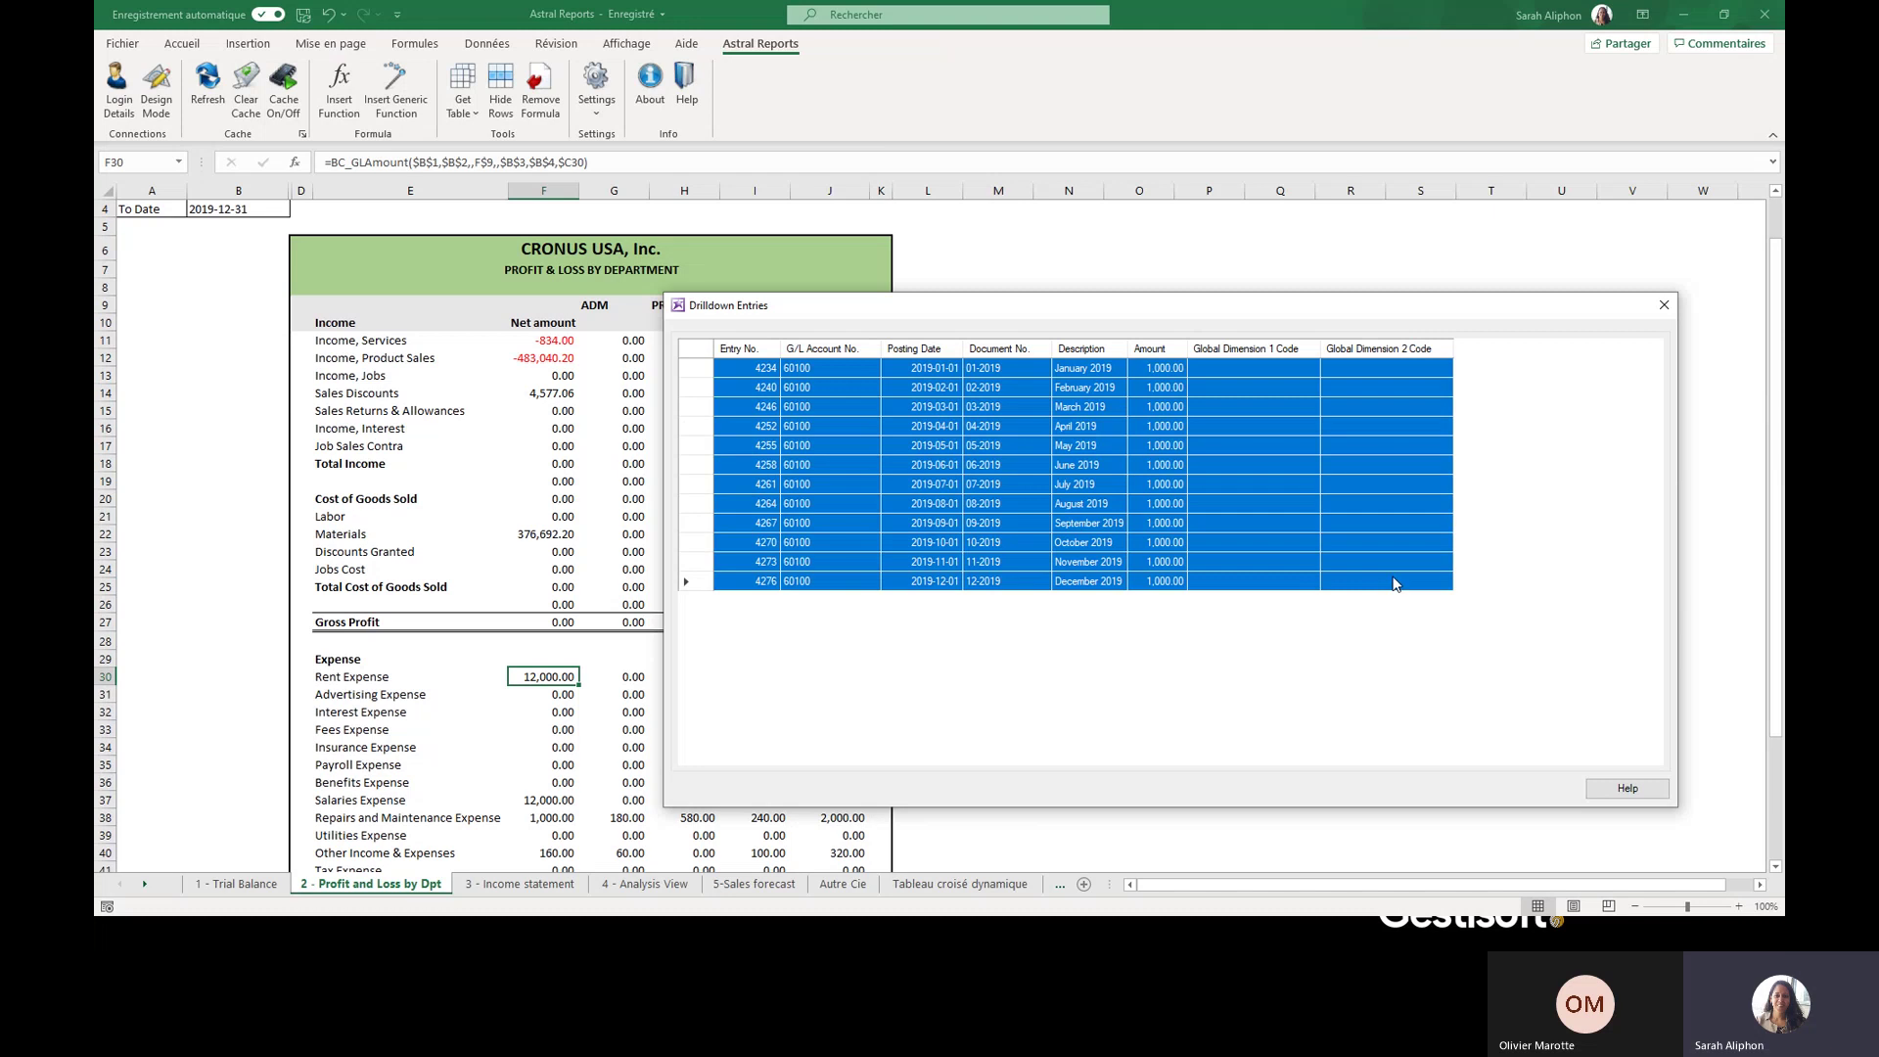
{"action": "left_click", "coordinate": [1663, 304]}
{"action": "left_click", "coordinate": [1083, 884]}
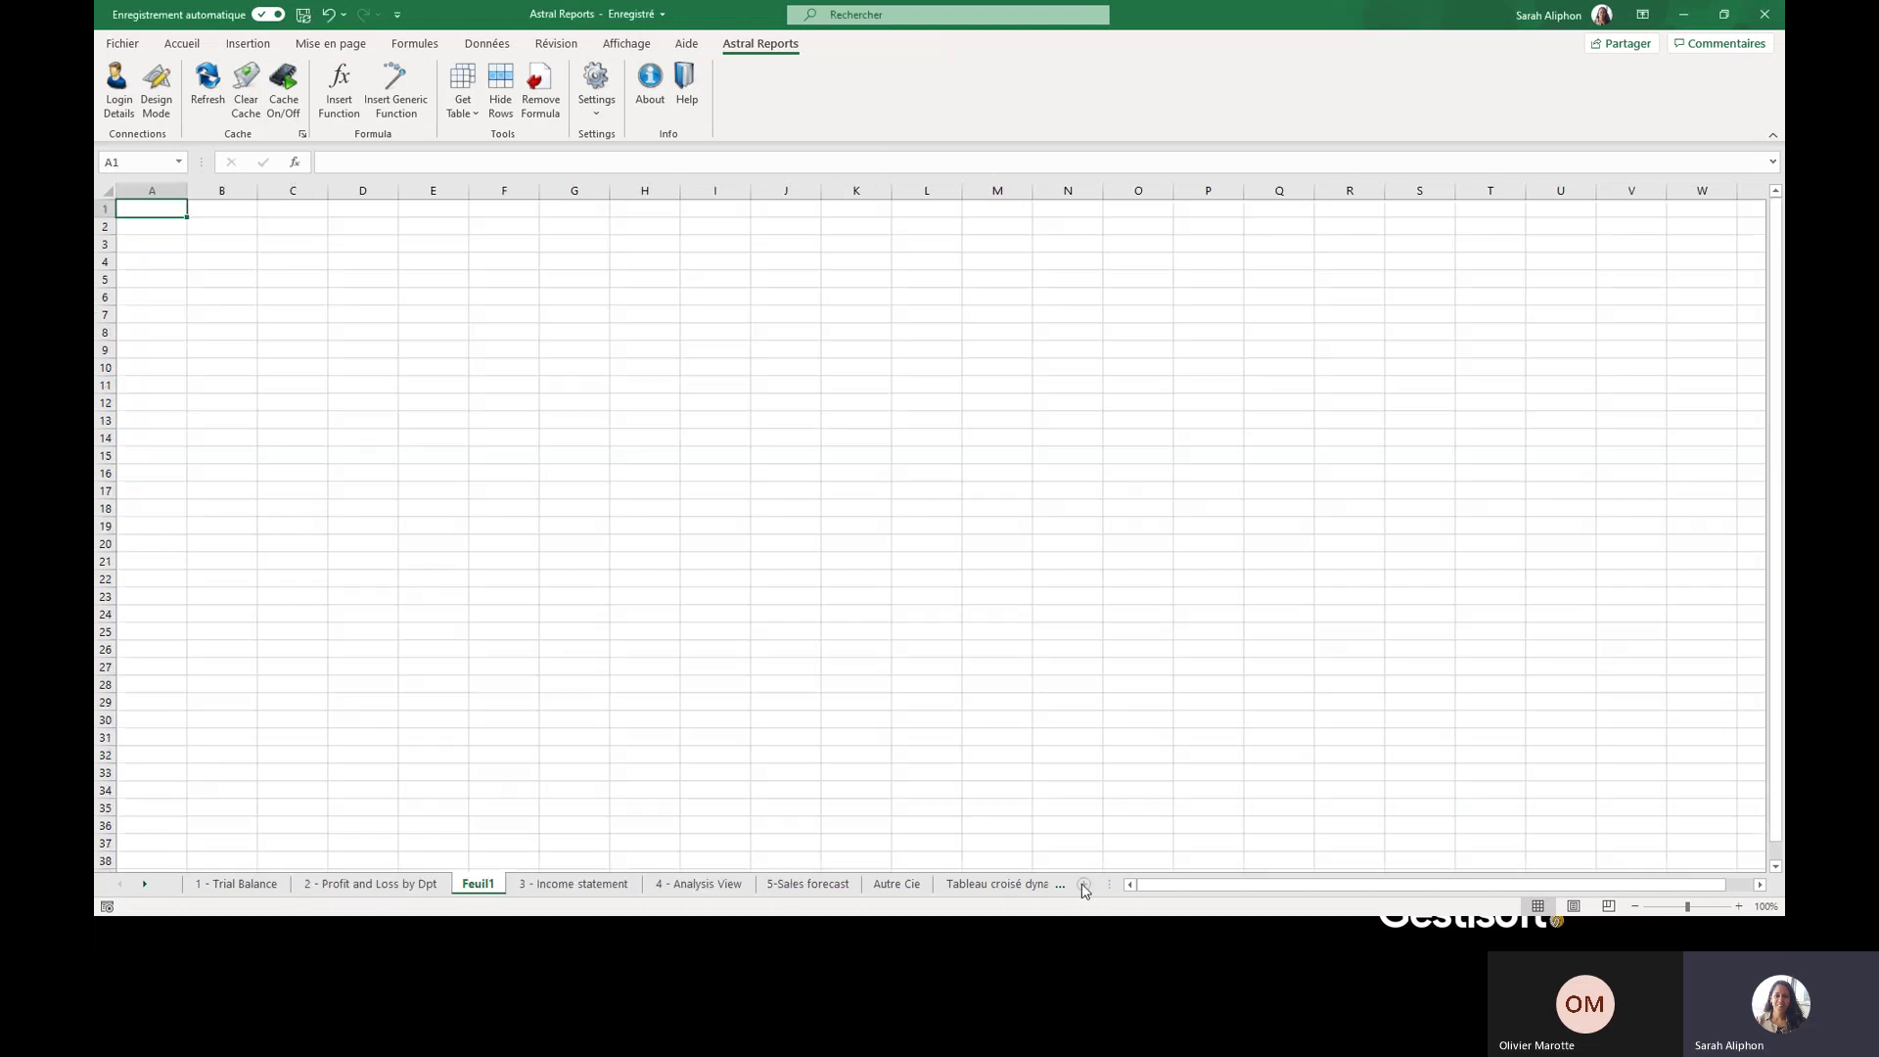
{"action": "key", "text": "ctrl+v"}
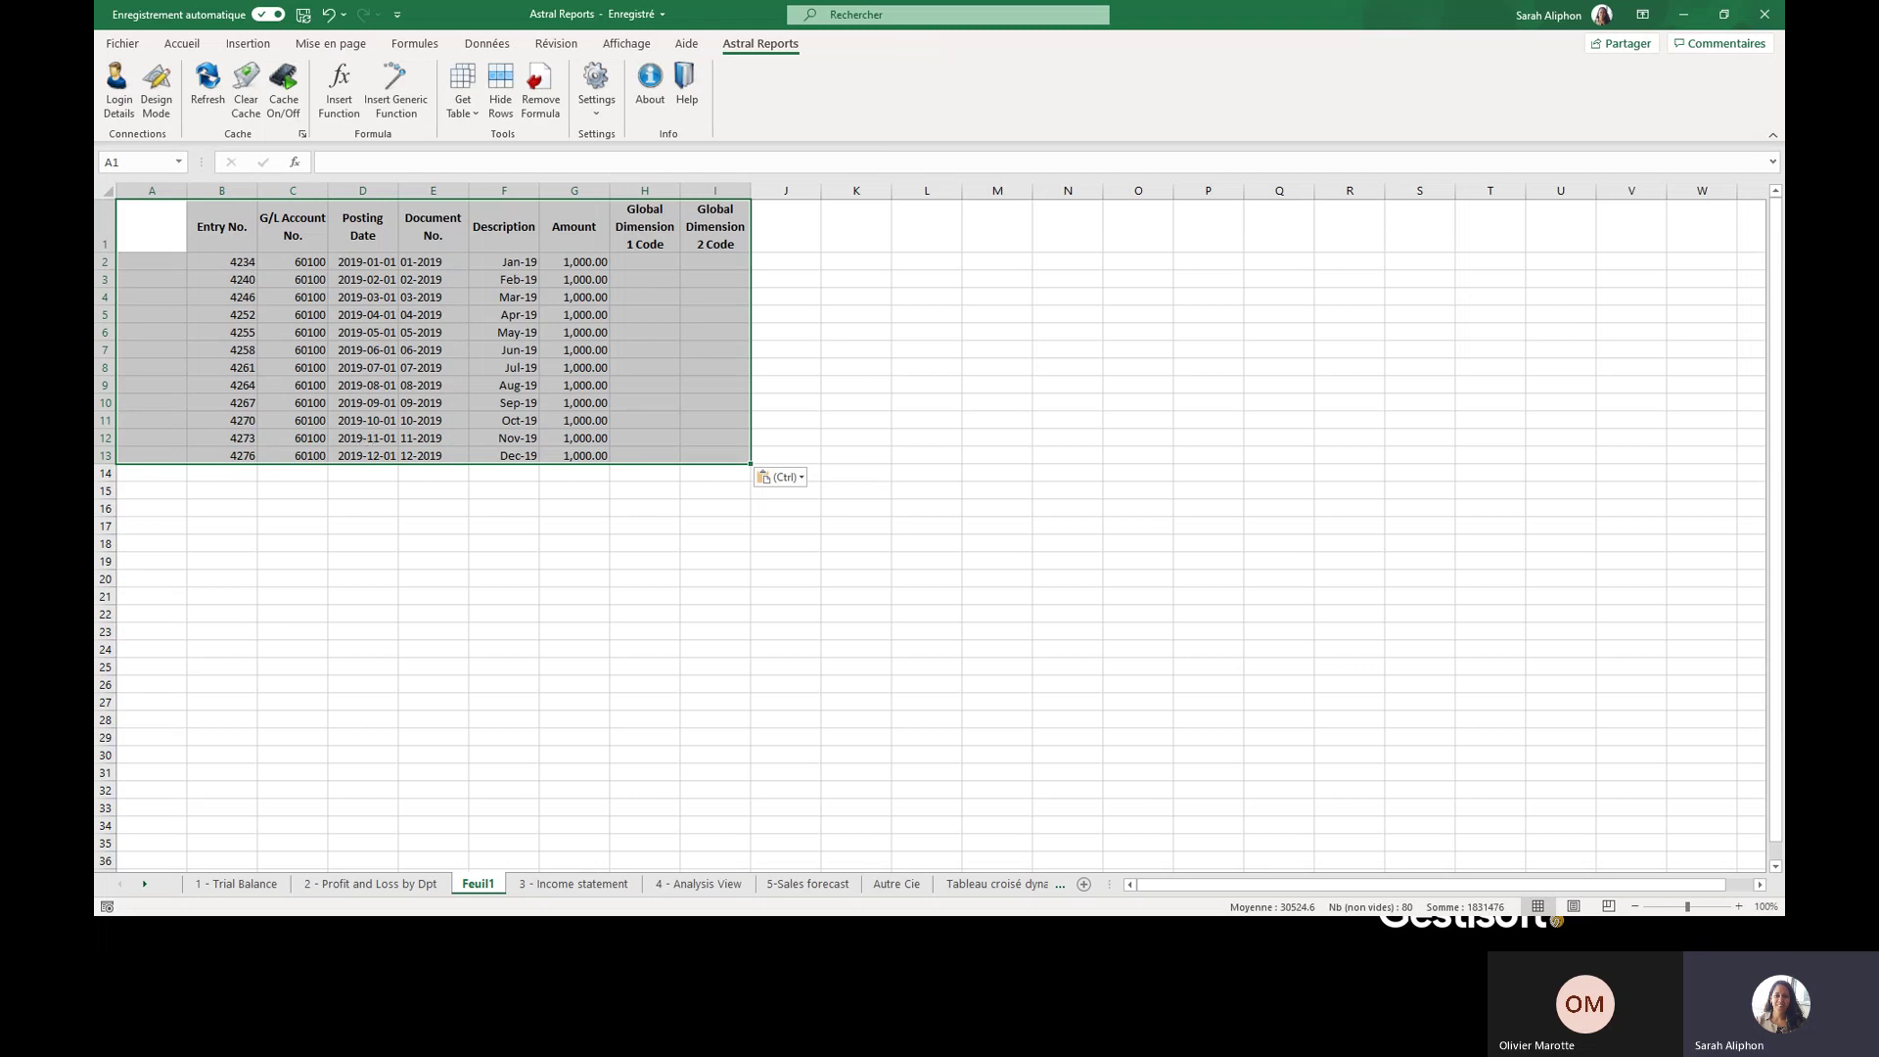
- Revisit the Materials net amount on the 2 - Profit and Loss by Dpt sheet, and switch to the presentation slide on drill down and hide rows
{"action": "left_click", "coordinate": [366, 885]}
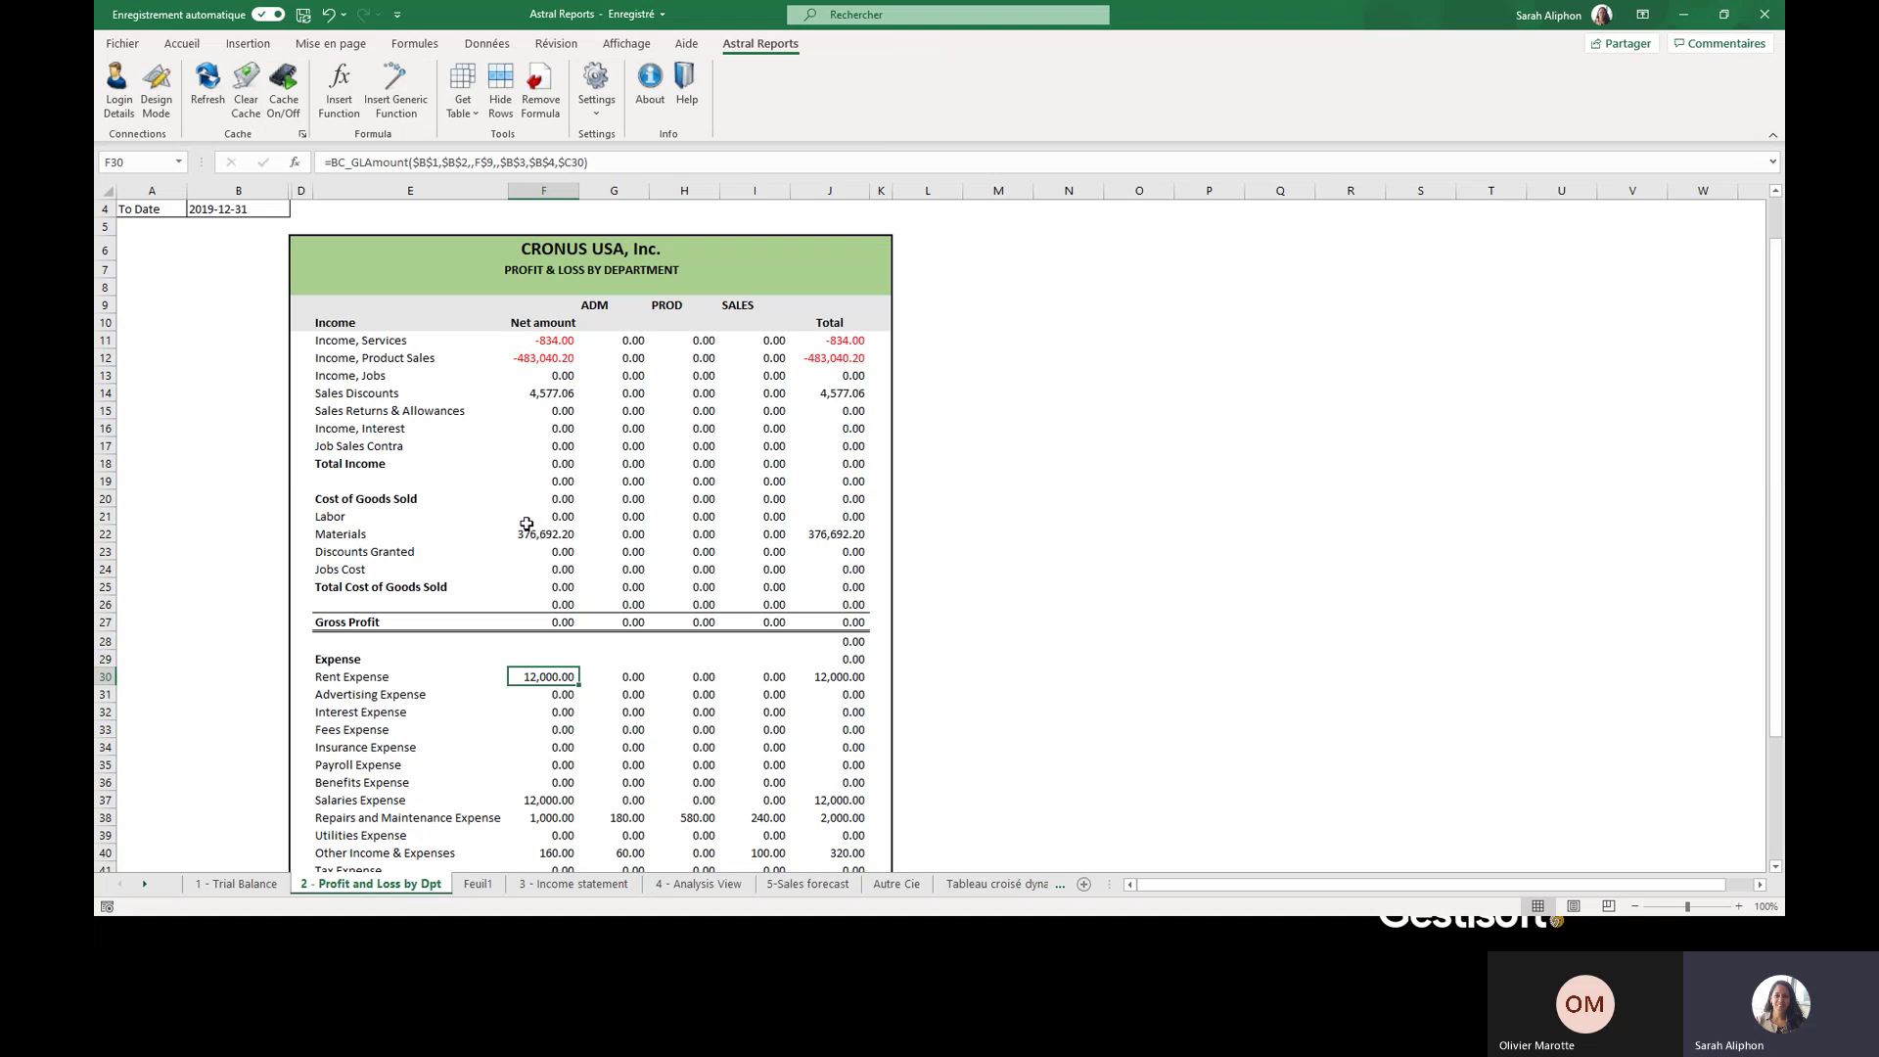
{"action": "left_click", "coordinate": [526, 531]}
{"action": "right_click", "coordinate": [525, 532]}
{"action": "key", "text": "Escape"}
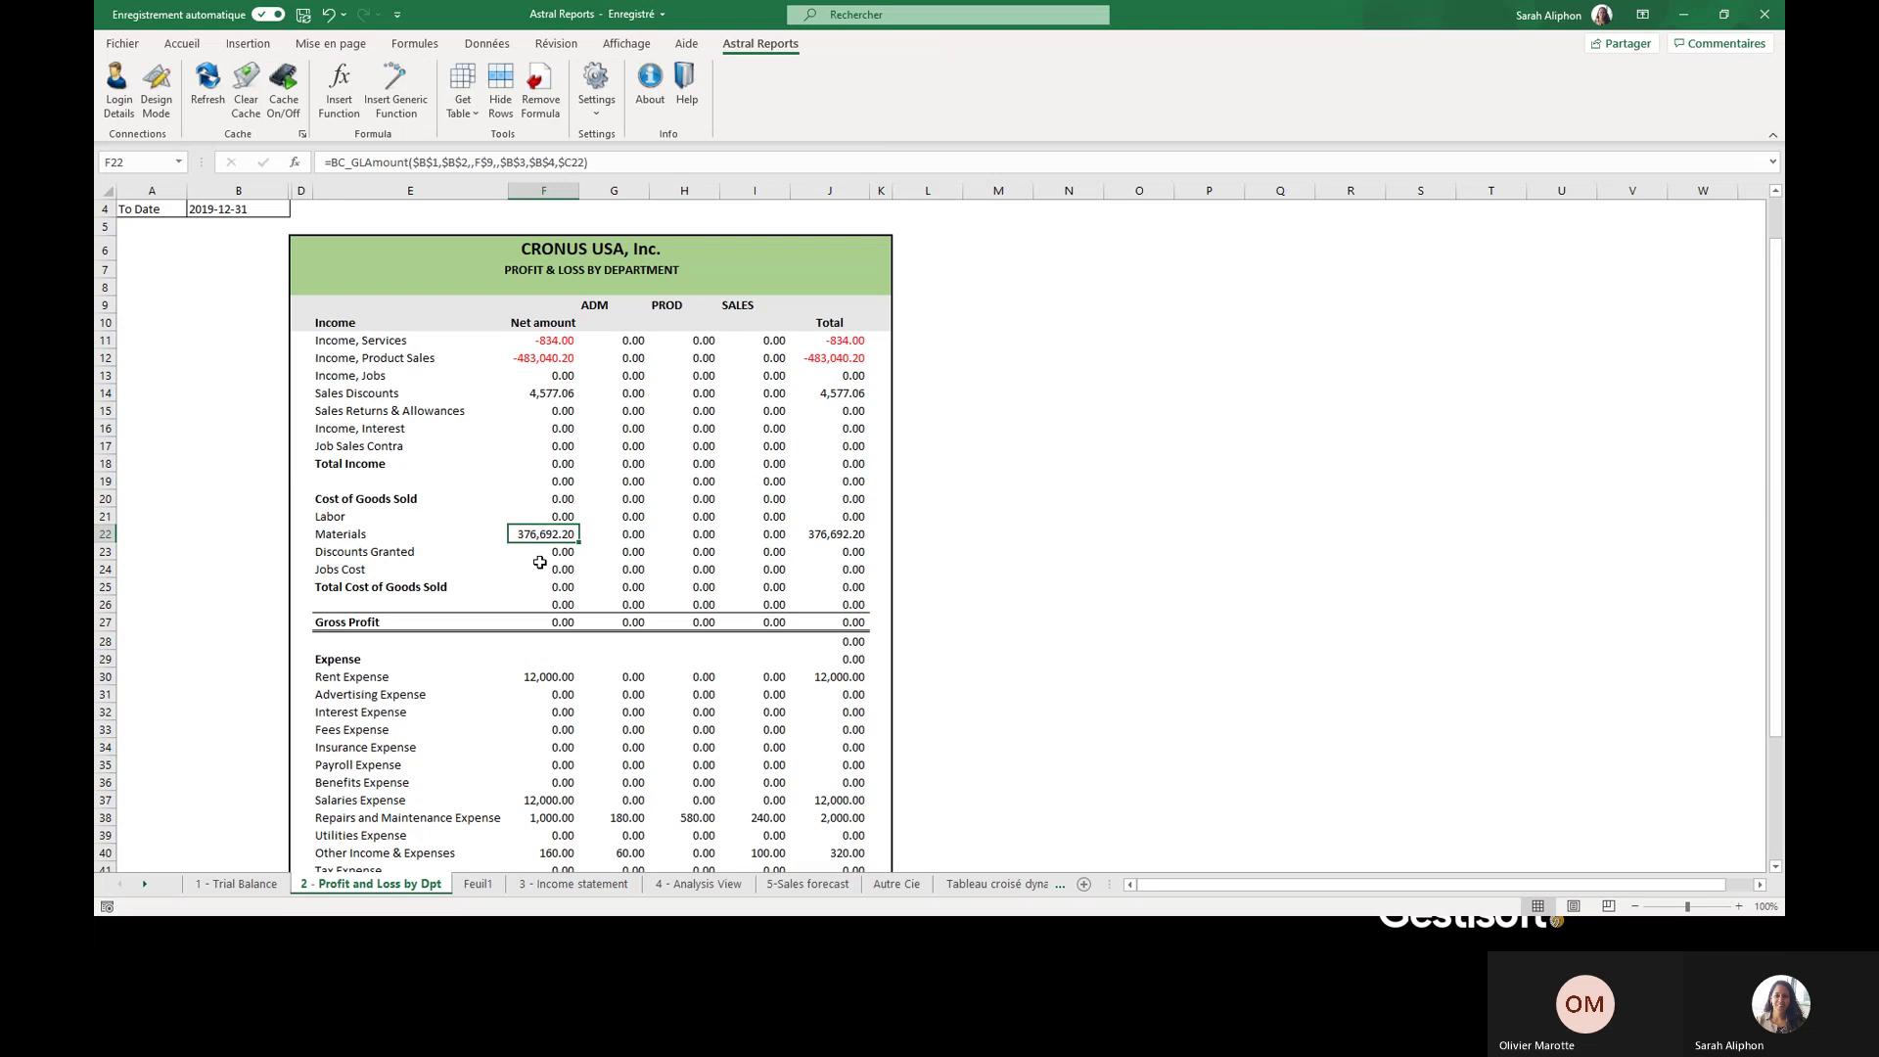
{"action": "left_click", "coordinate": [968, 551]}
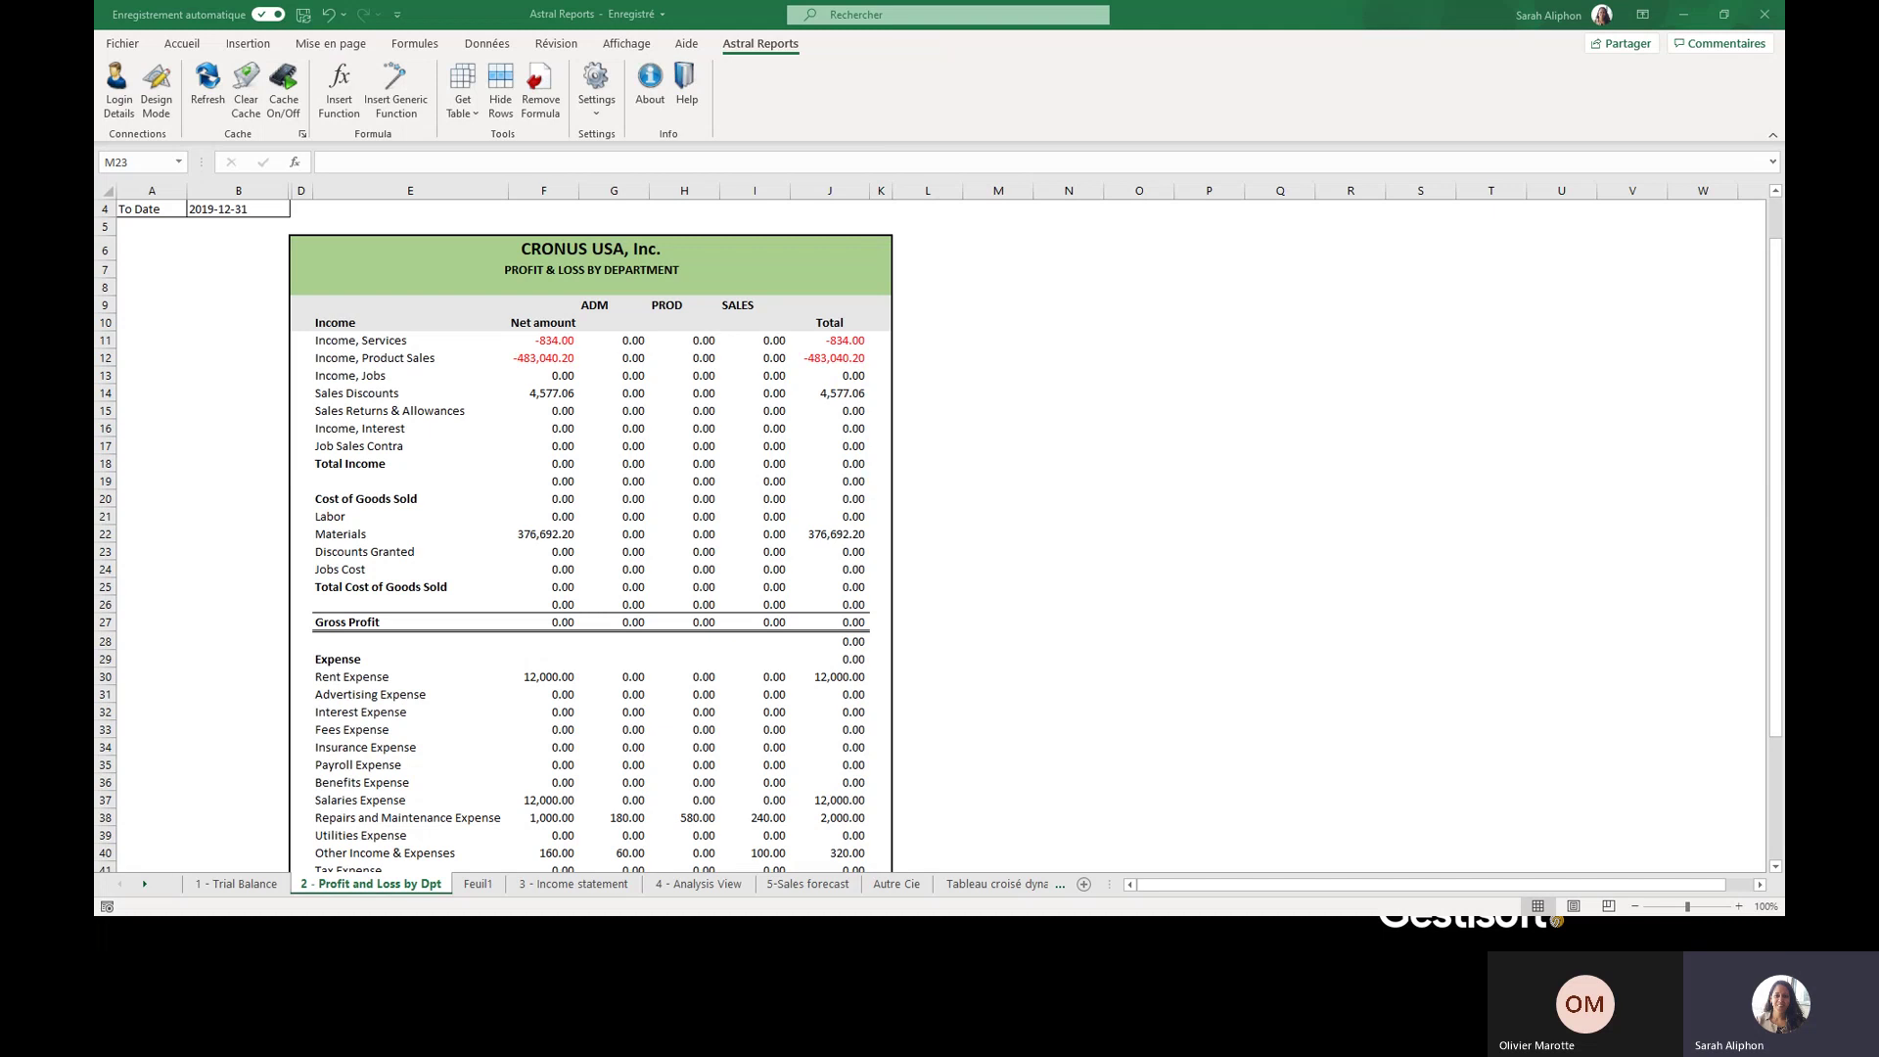
{"action": "key", "text": "alt+Tab"}
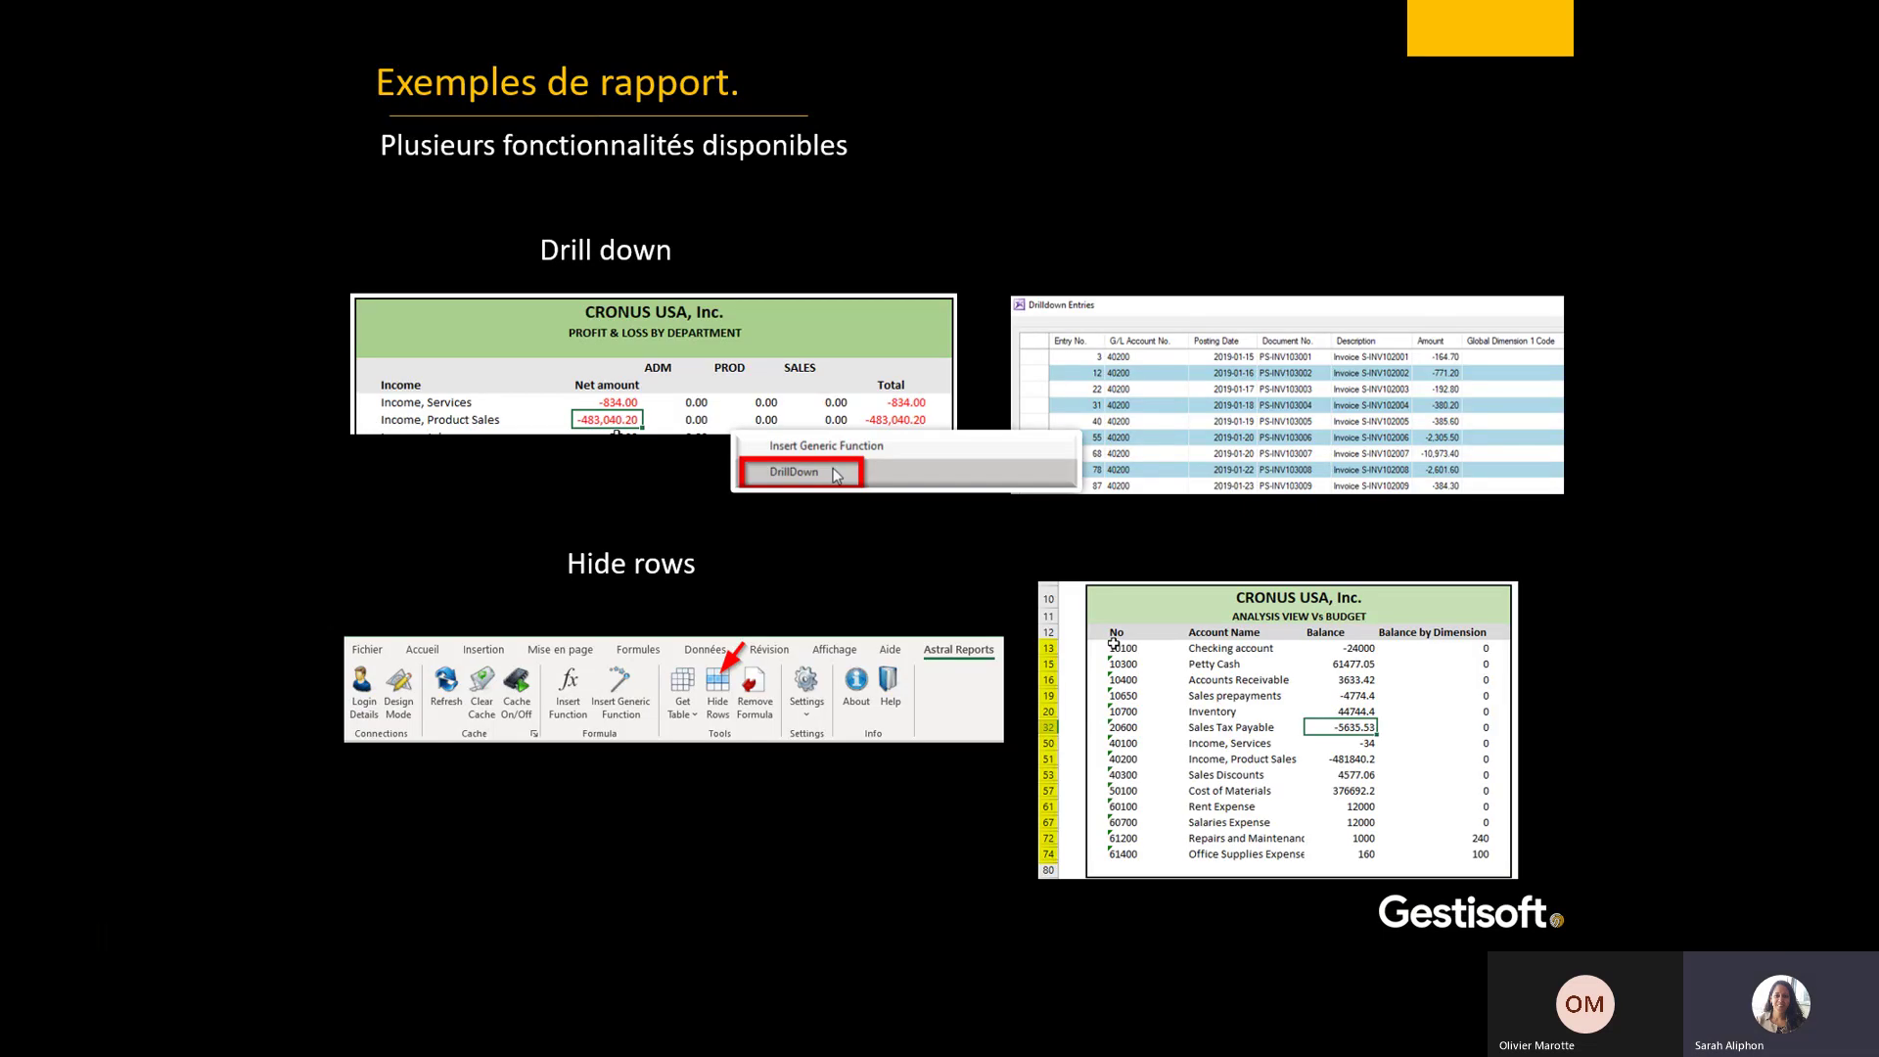